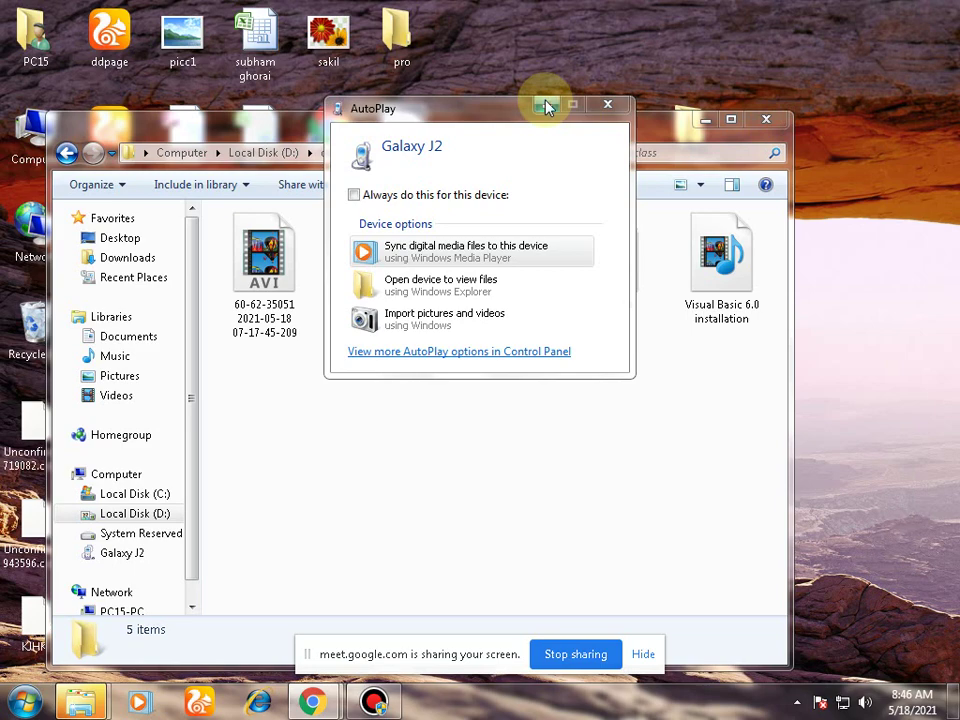
Clear the desktop by minimizing the AutoPlay and onlineclass folder windows and hiding the meet.google.com sharing notice
click(545, 105)
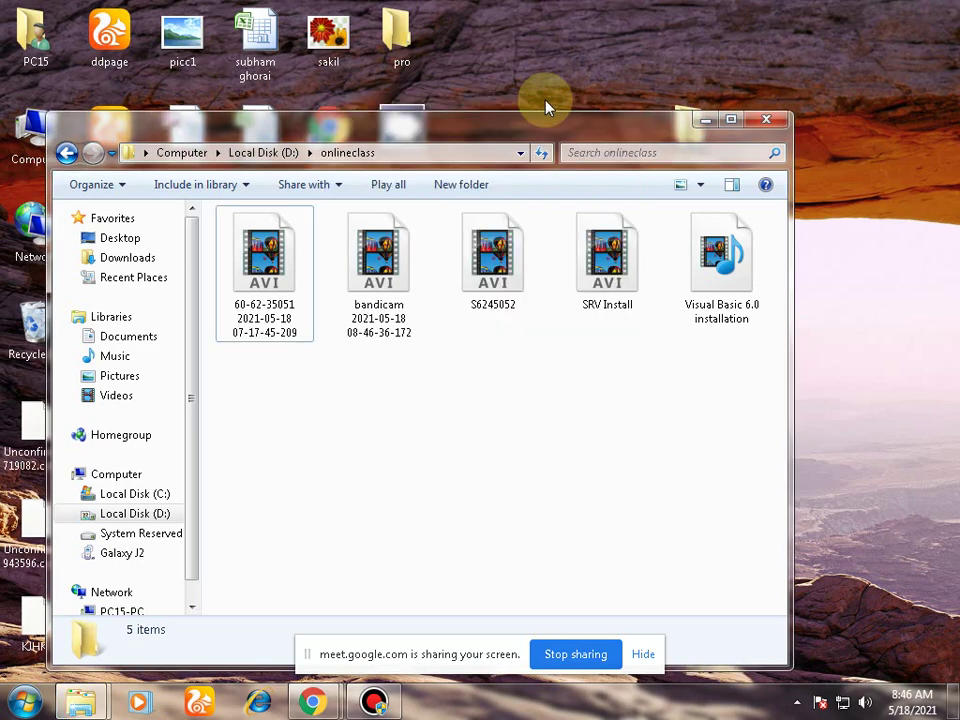
click(704, 120)
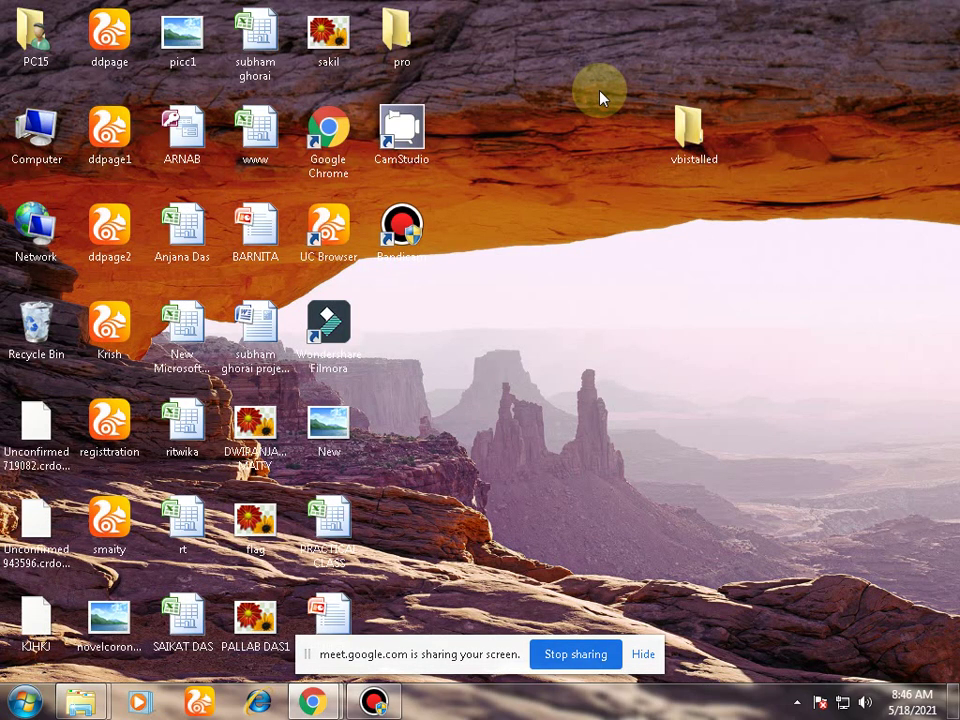
click(645, 656)
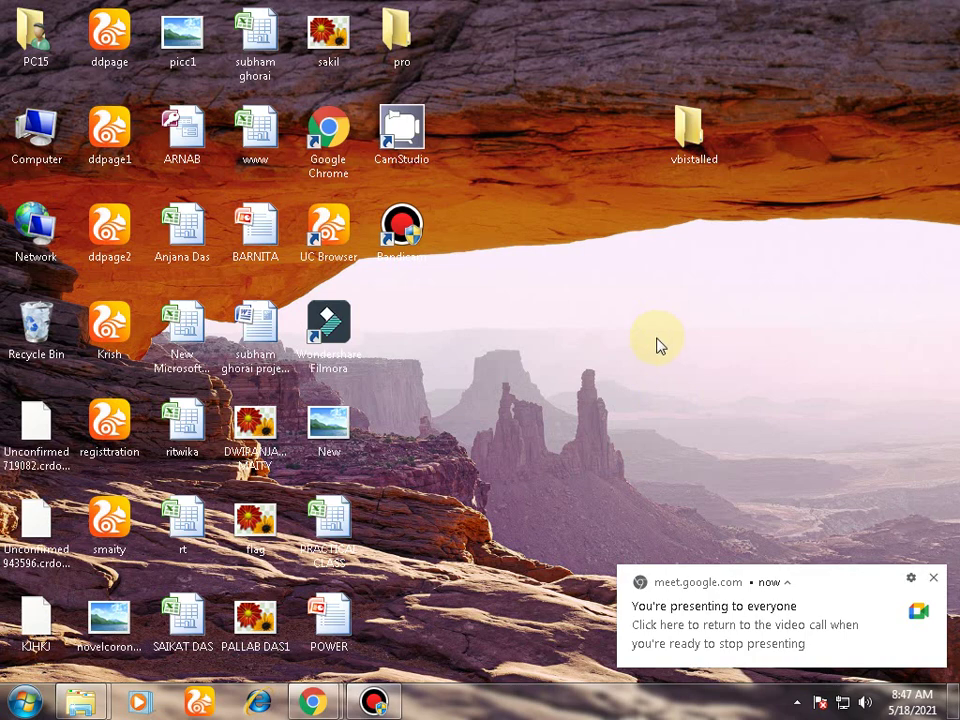
Refresh the desktop twice and dismiss the meet.google.com presenting notification
right_click(567, 335)
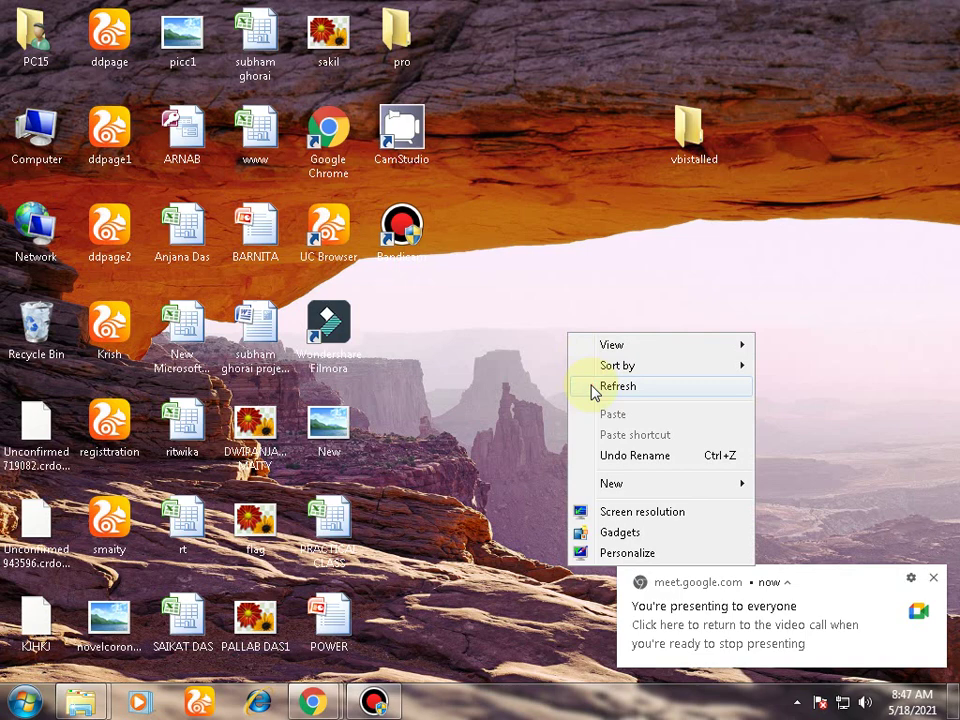
click(595, 387)
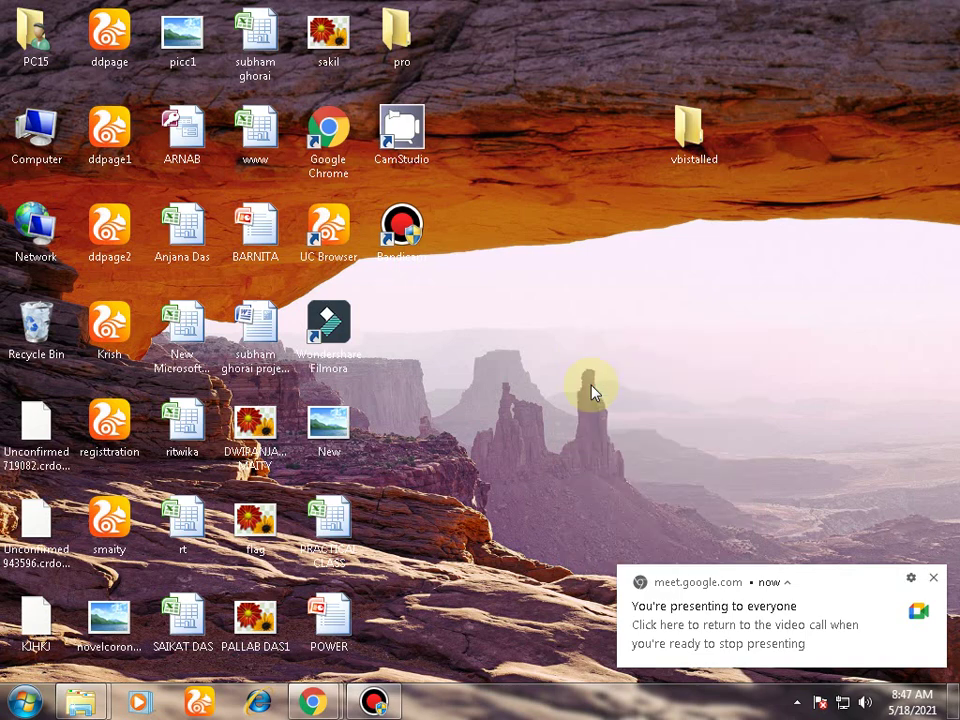
right_click(577, 341)
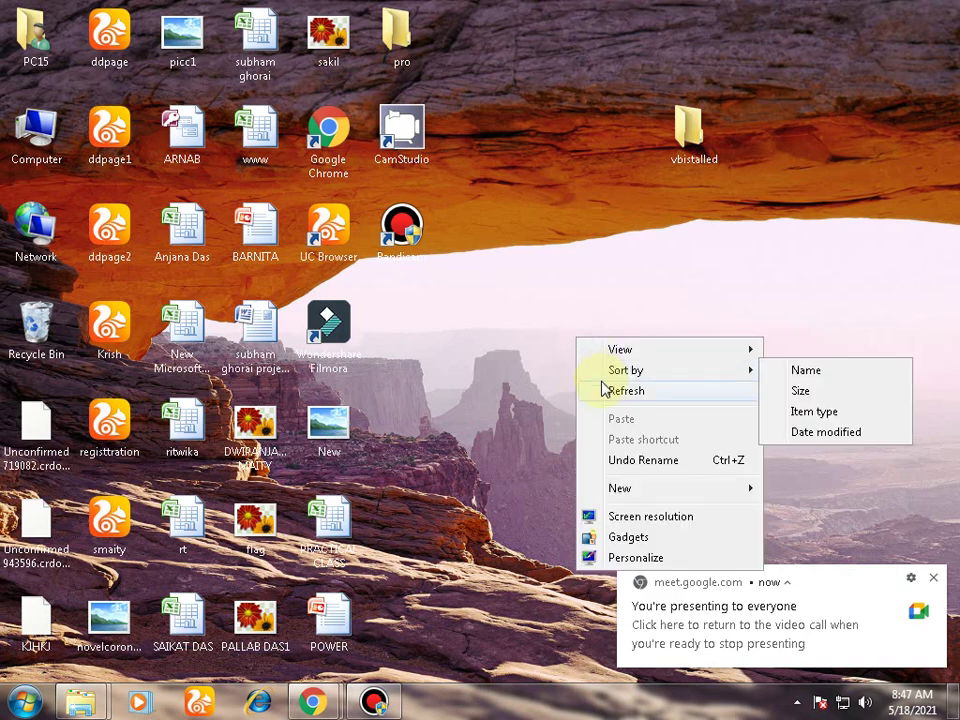
click(604, 390)
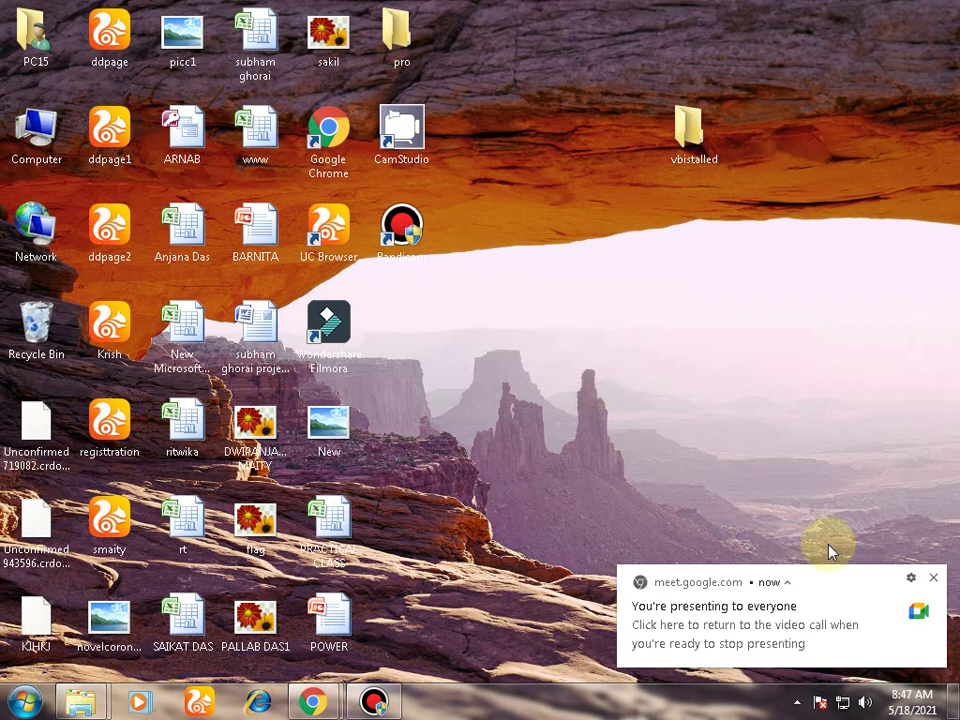
click(934, 580)
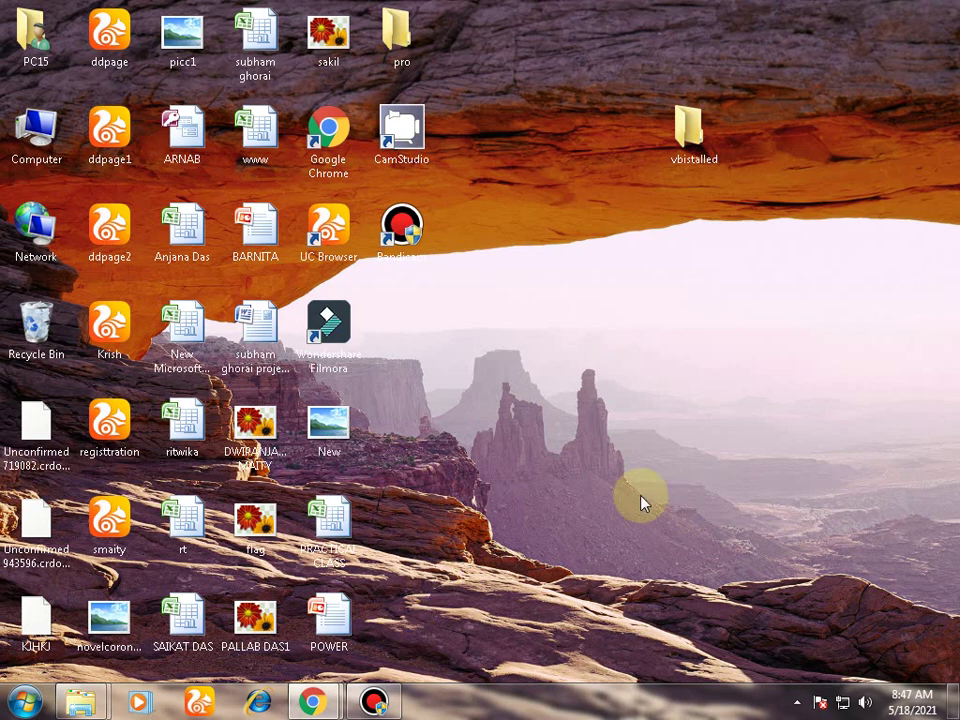
Open Microsoft Office Excel 2007 with a blank workbook
click(27, 708)
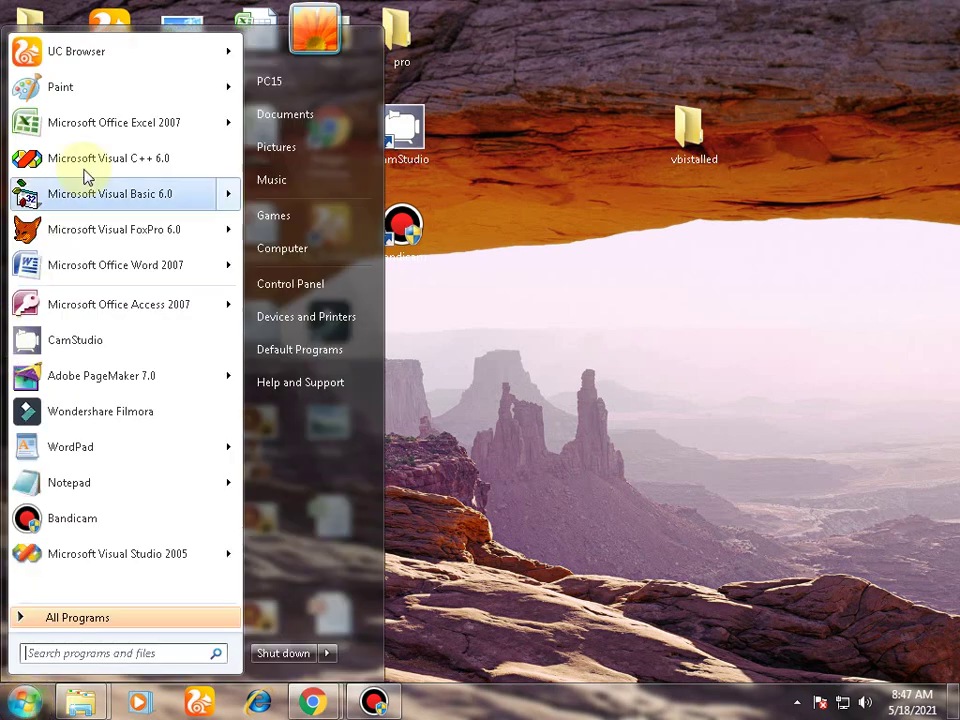
mouse_move(102, 122)
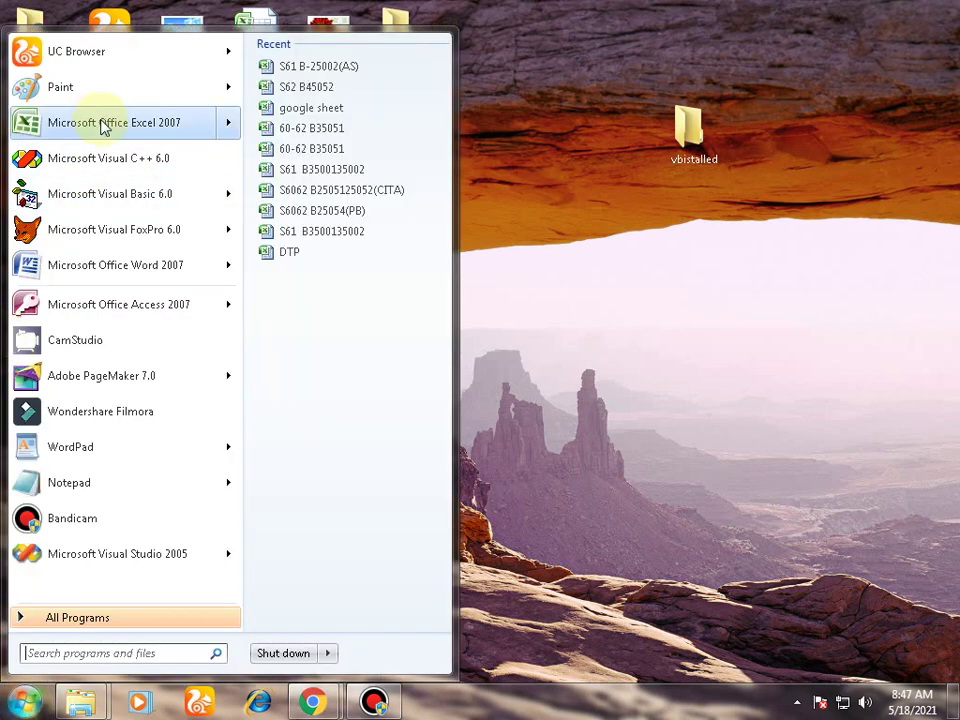
click(102, 122)
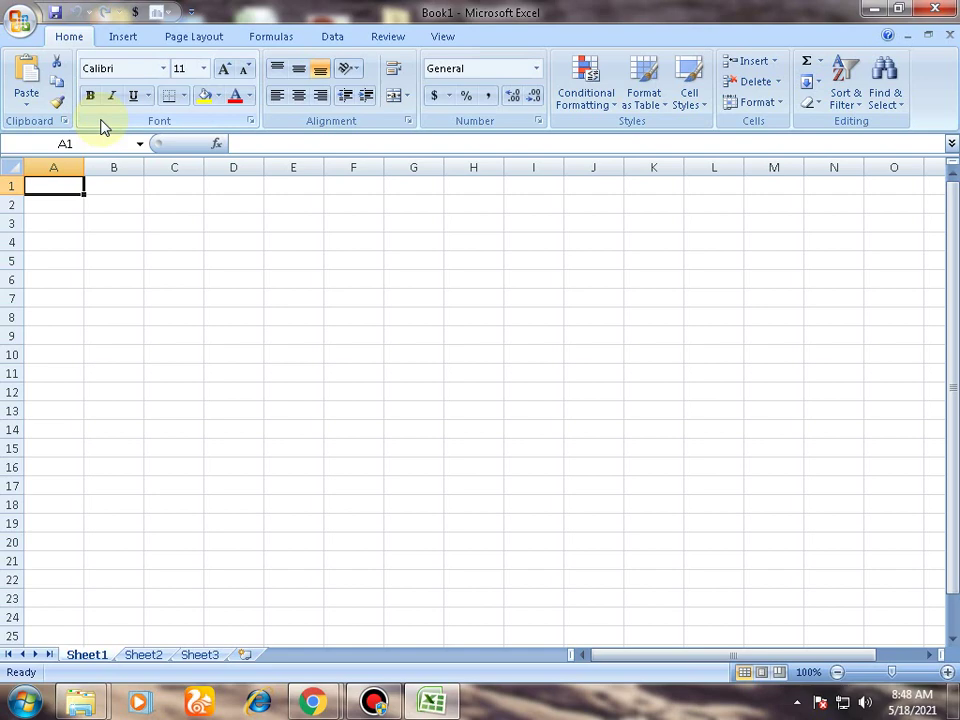
Enter the column headings NAME in cell A1 and CLASS in cell B1
text(Na)
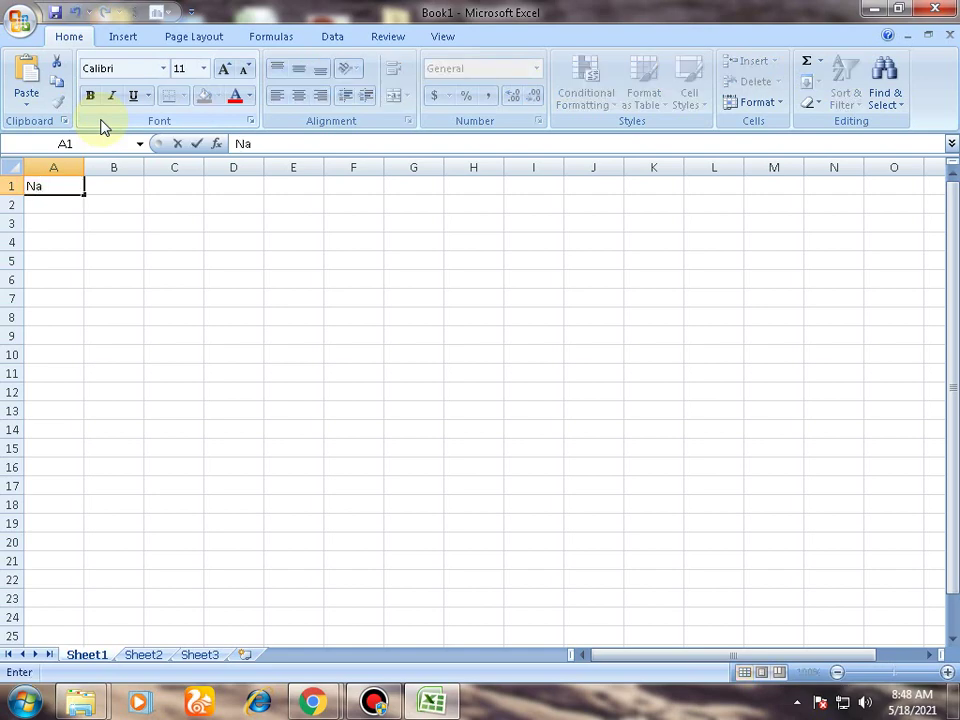
key(BackSpace)
text(AME)
key(Tab)
text(CLASS)
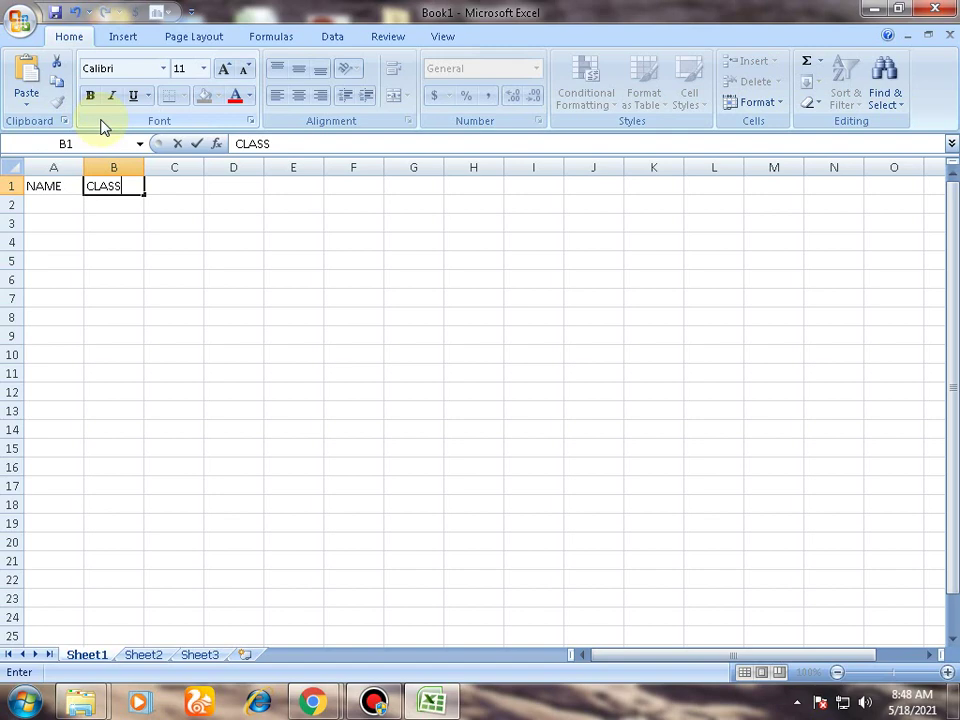
key(Tab)
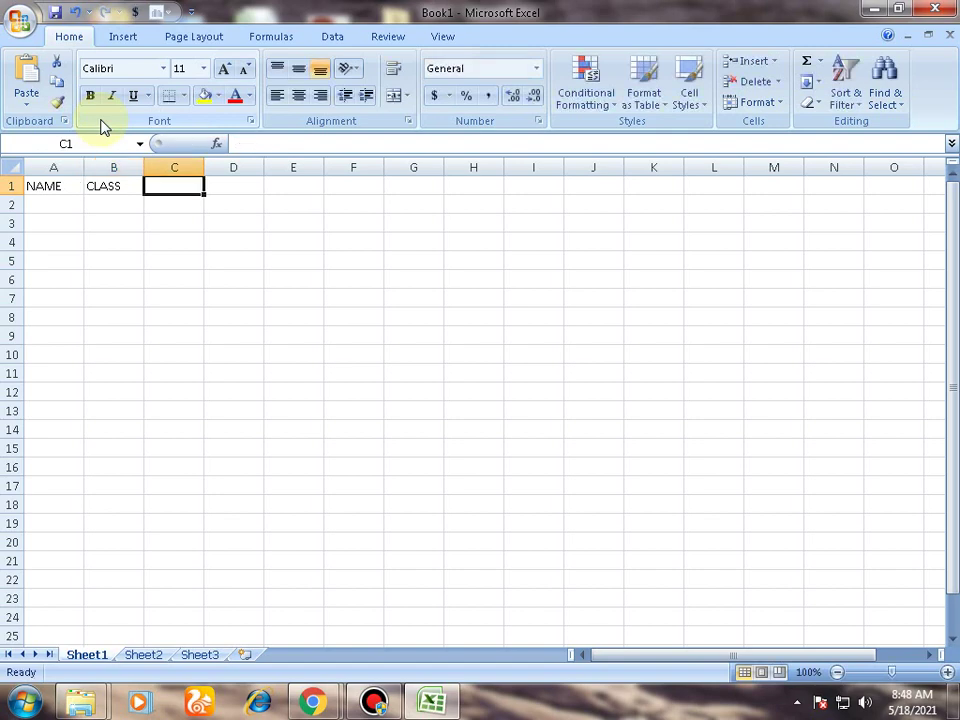
Enter the heading "HEIGHT in cms" in cell C1 and widen column C to fit it
text(HEIGH)
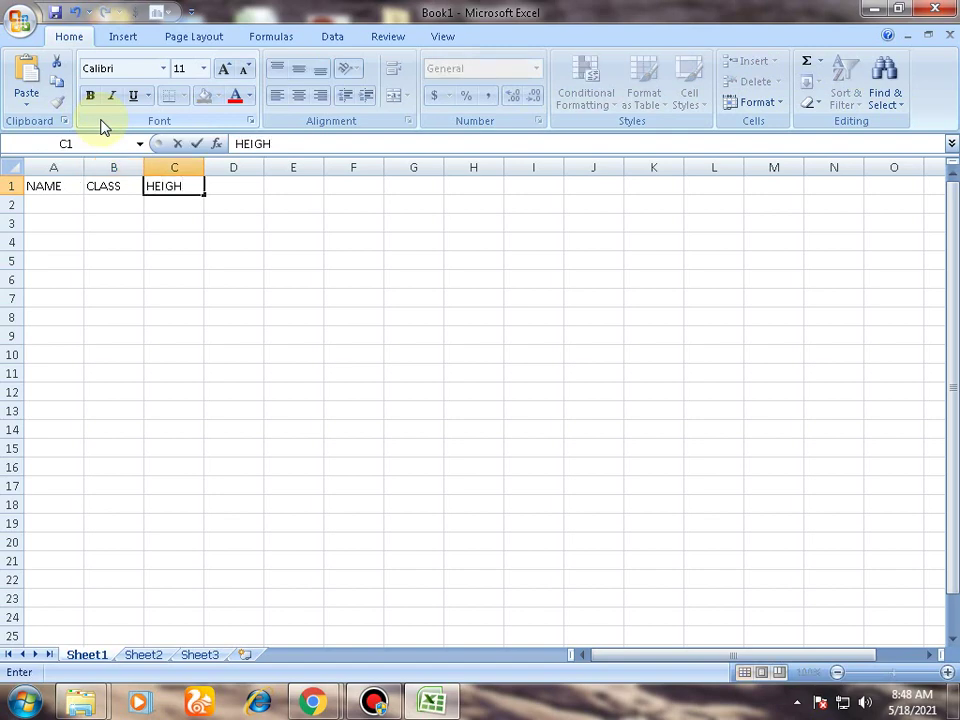
text(T in Co)
key(BackSpace)
key(BackSpace)
text(cms)
click(405, 391)
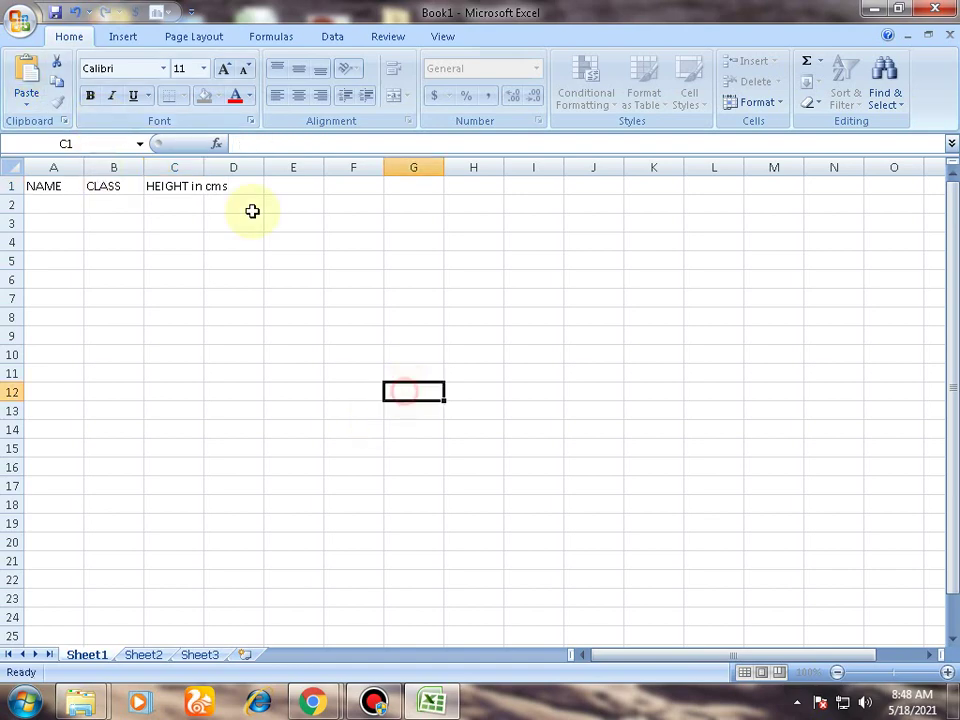
drag(205, 167, 236, 167)
Enter the heading SPORT in cell D1
click(260, 189)
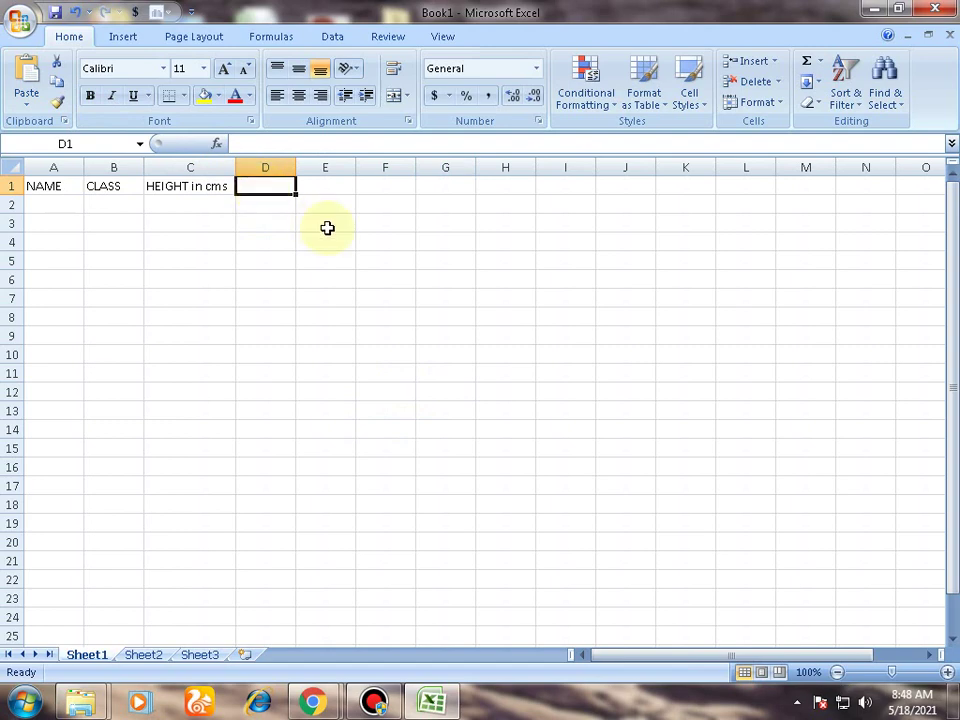
text(Sp)
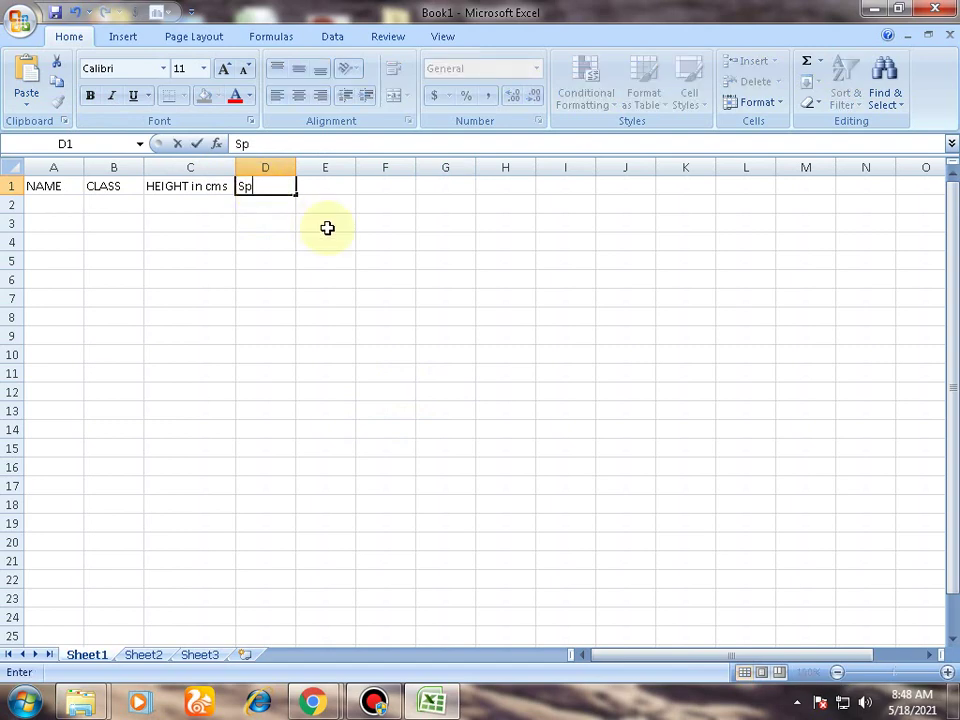
key(BackSpace)
key(BackSpace)
text(SPORT)
key(Tab)
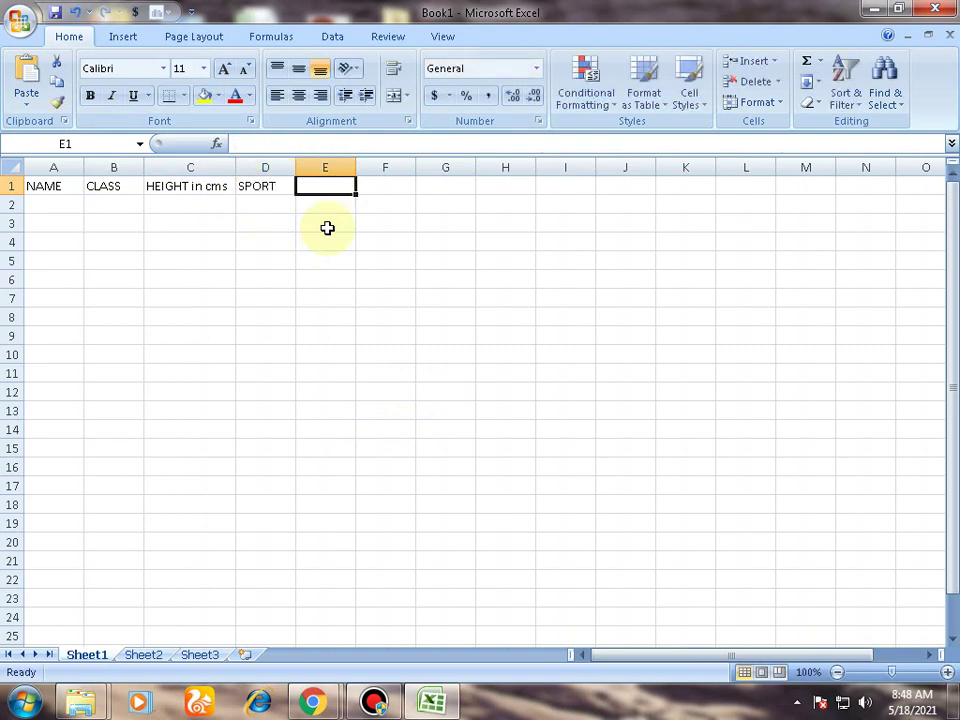
Enter the heading SPORTSFEES in cell E1 and widen column E to fit it
text(SPORT)
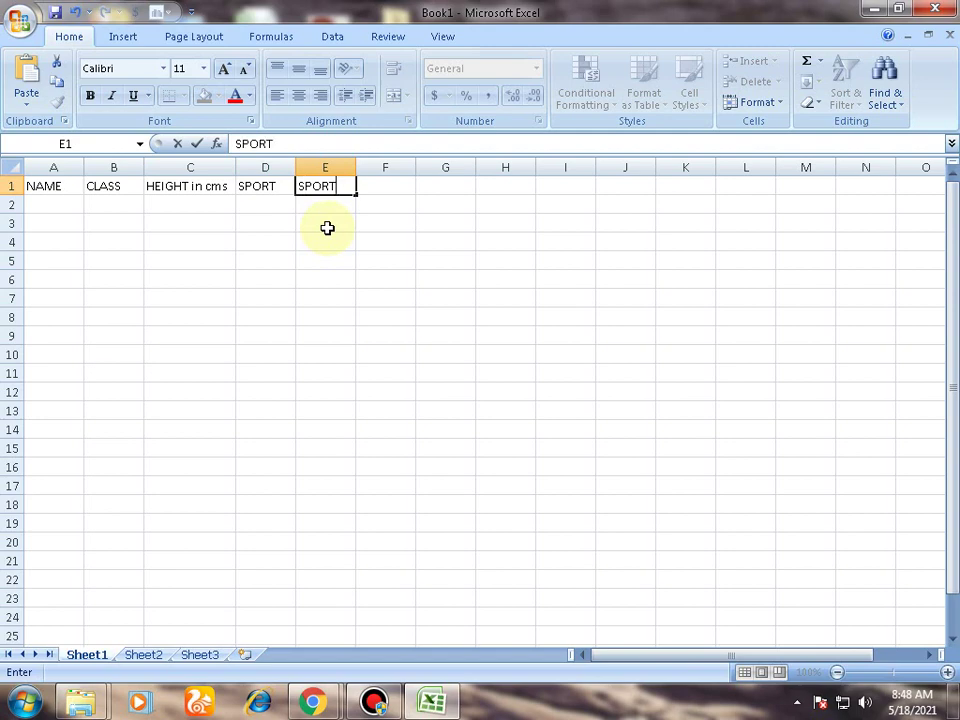
text(SE)
key(BackSpace)
text(FEES)
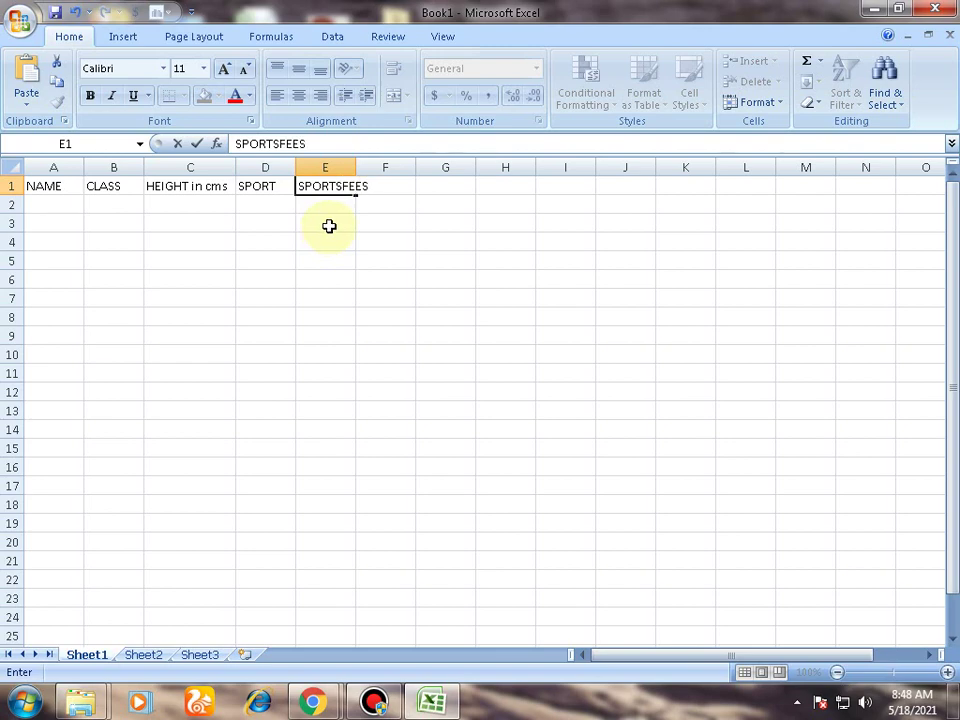
click(555, 329)
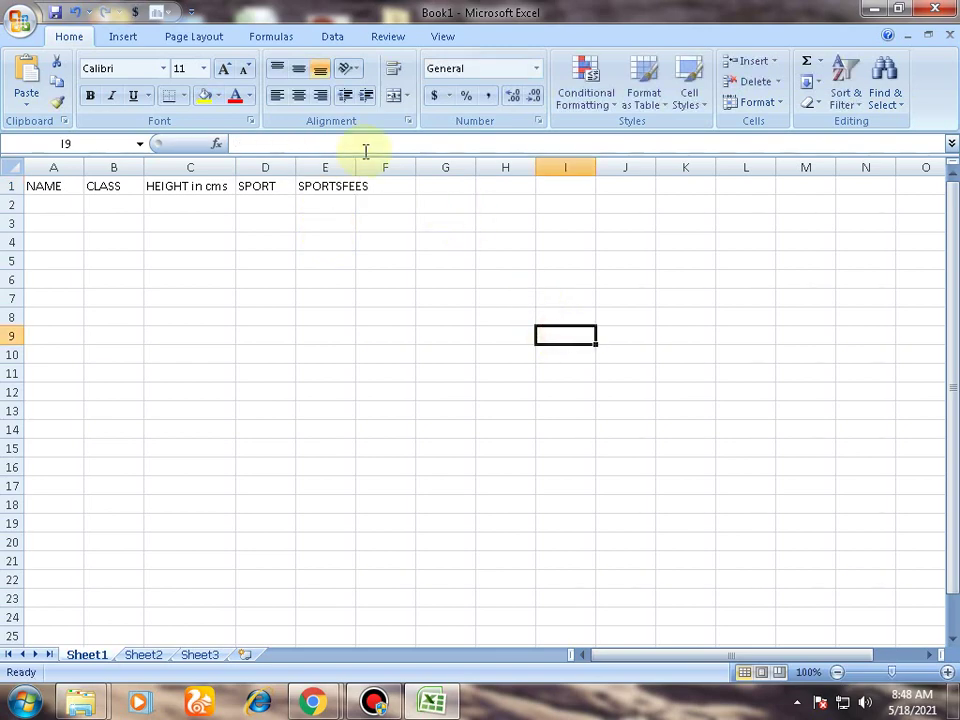
drag(357, 167, 388, 170)
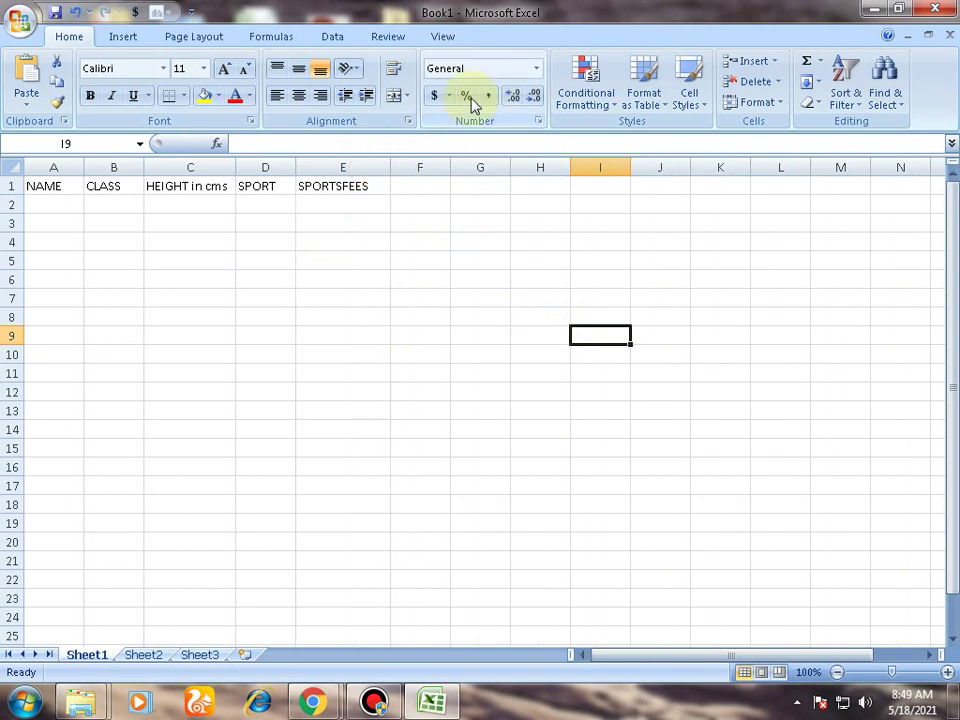
Enlarge the headings in A1:E1 to font size 18 and autofit their column widths
drag(64, 185, 340, 170)
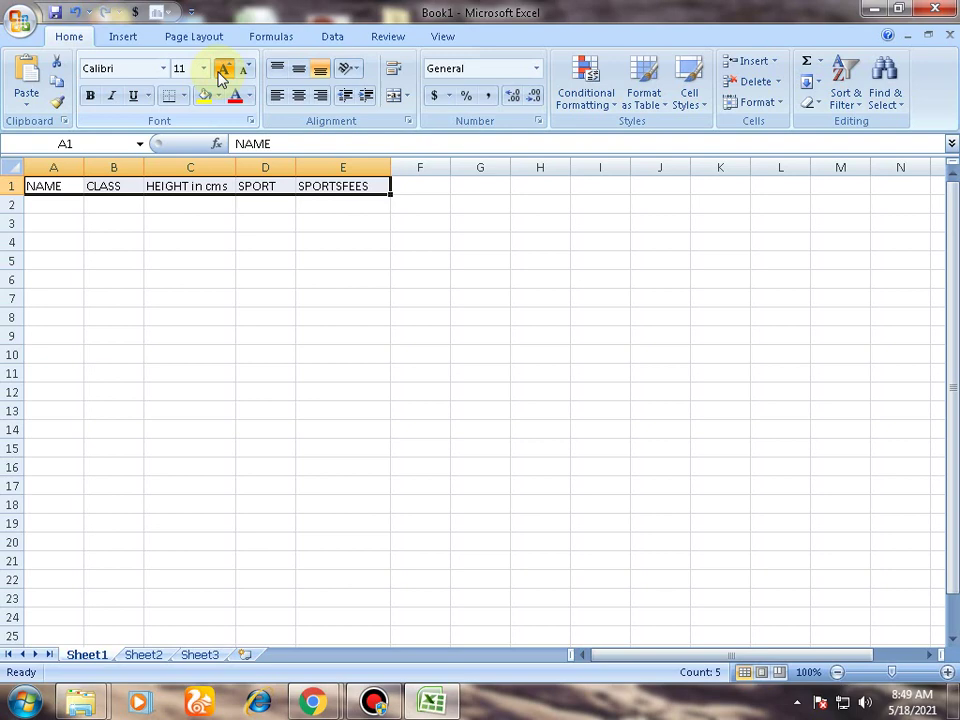
double_click(221, 77)
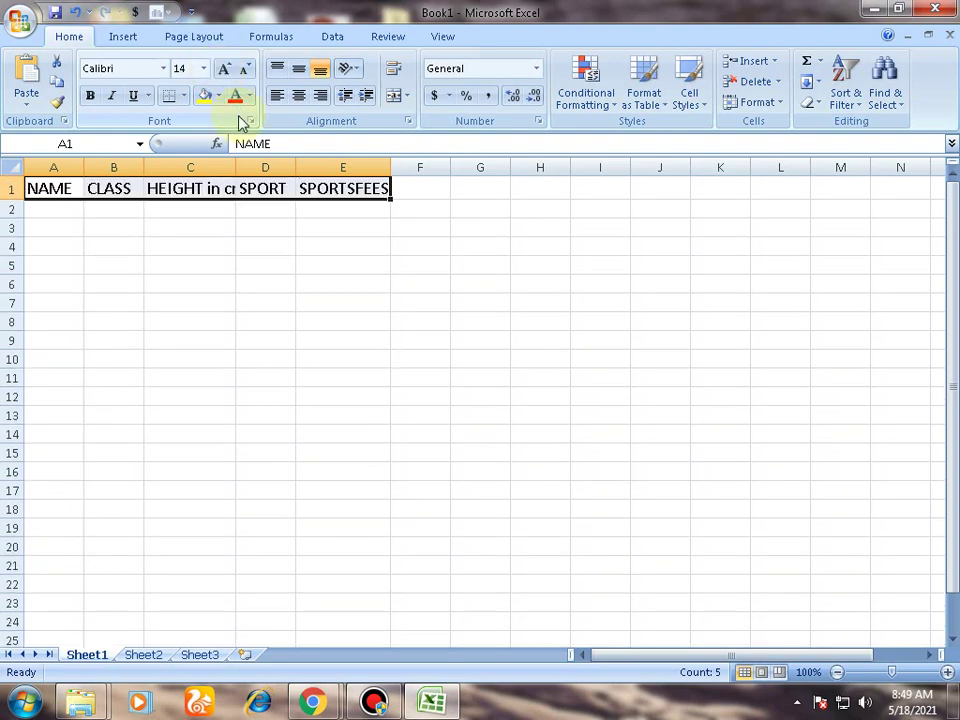
click(222, 69)
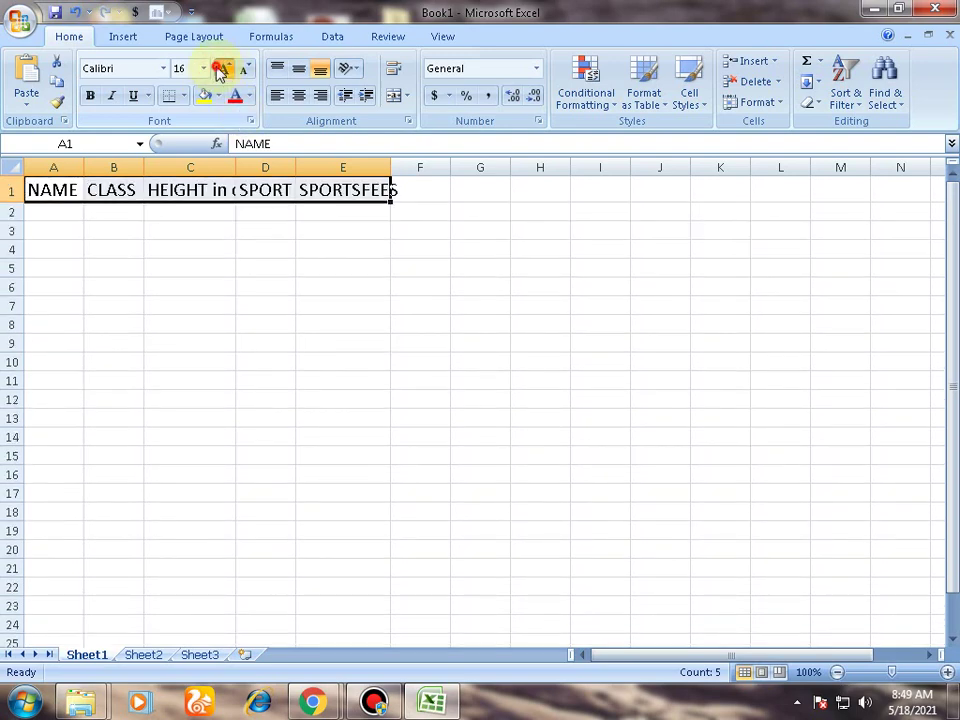
click(222, 69)
click(778, 103)
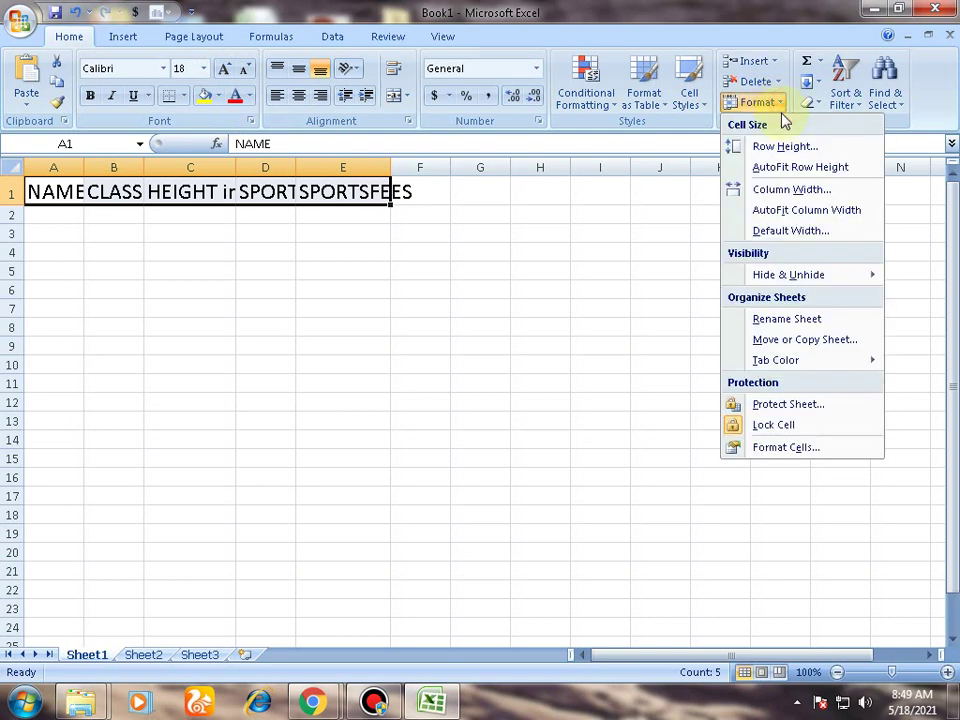
click(789, 208)
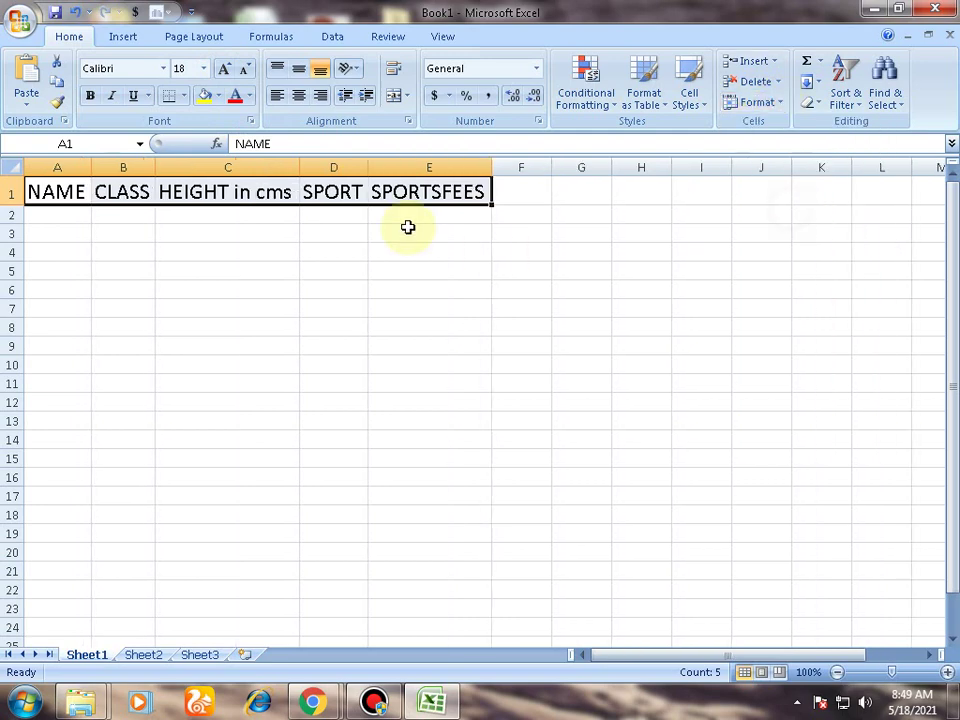
Set the font size of the empty data range A2:E11 to 14
click(57, 214)
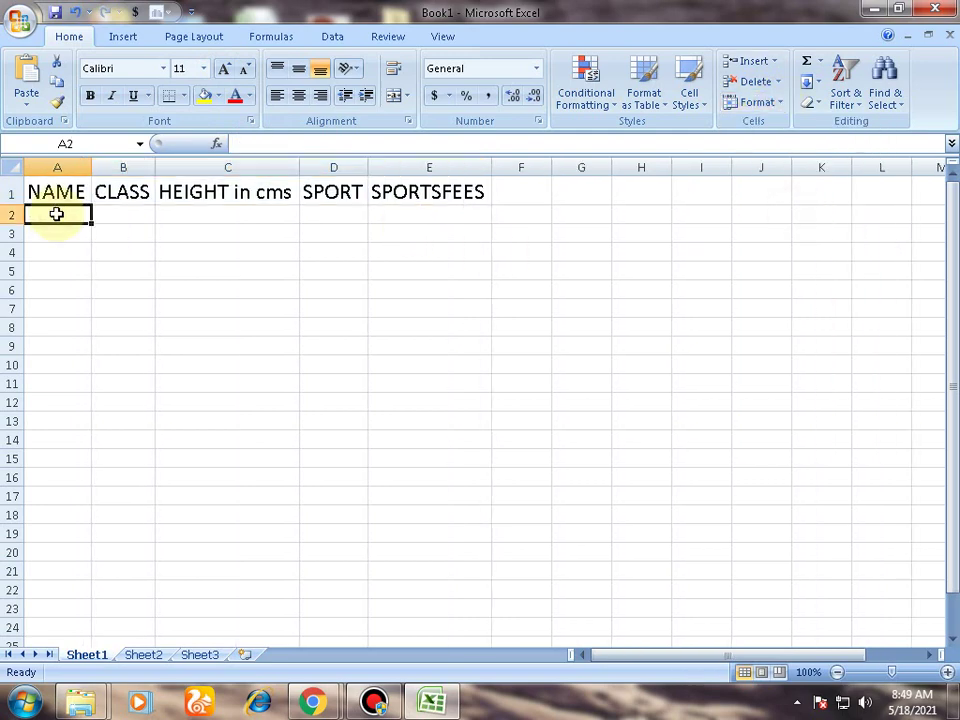
drag(57, 214, 489, 379)
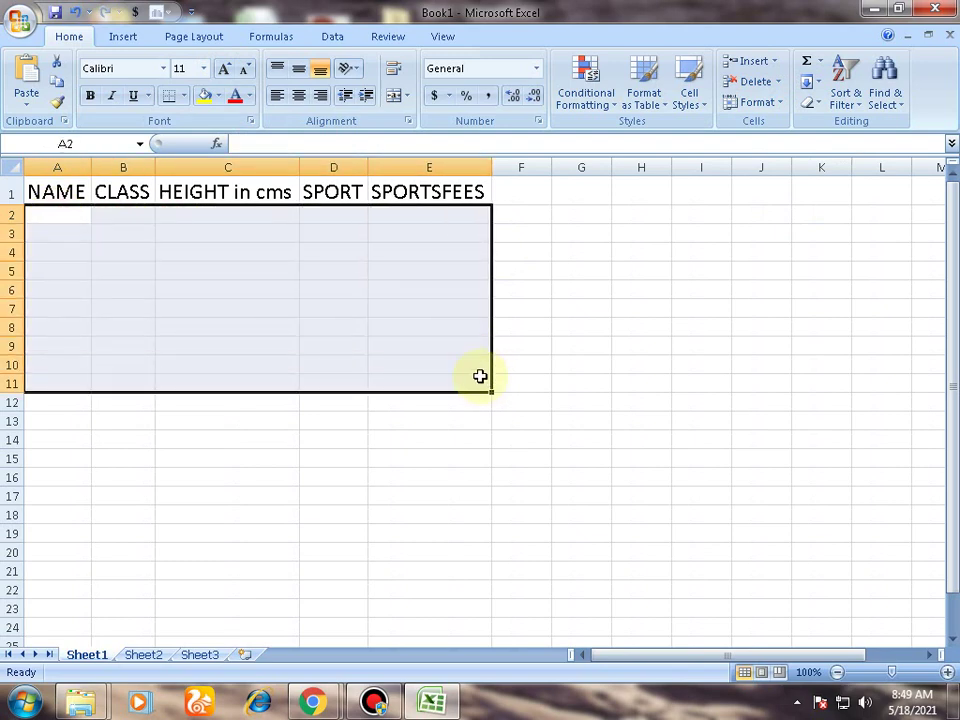
click(201, 69)
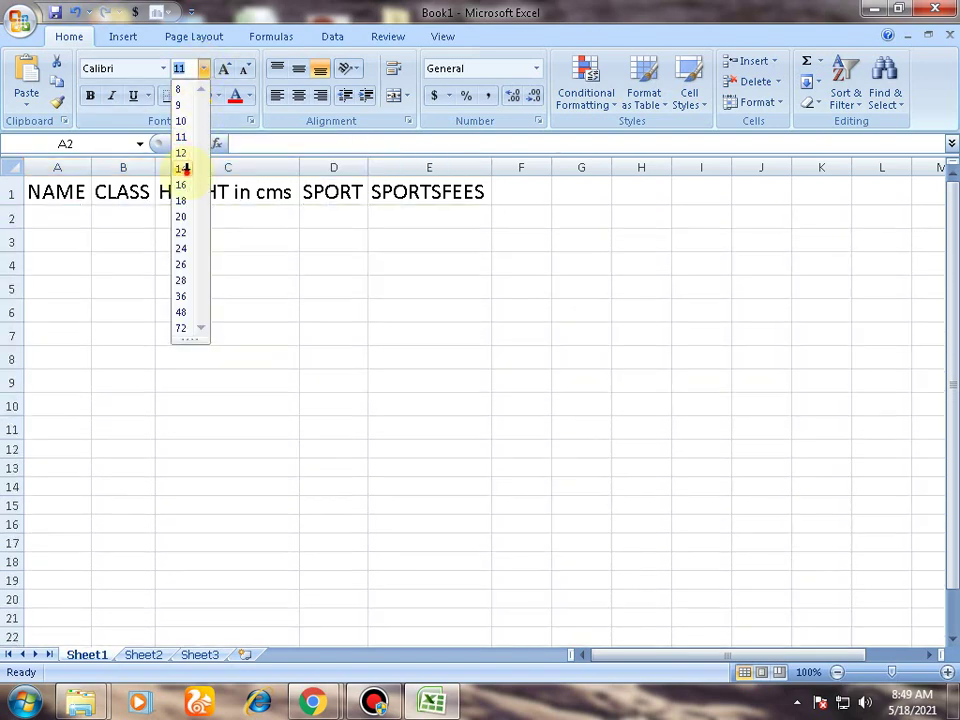
click(183, 169)
Enter the first three students' names in cells A2:A4 of the NAME column
click(85, 217)
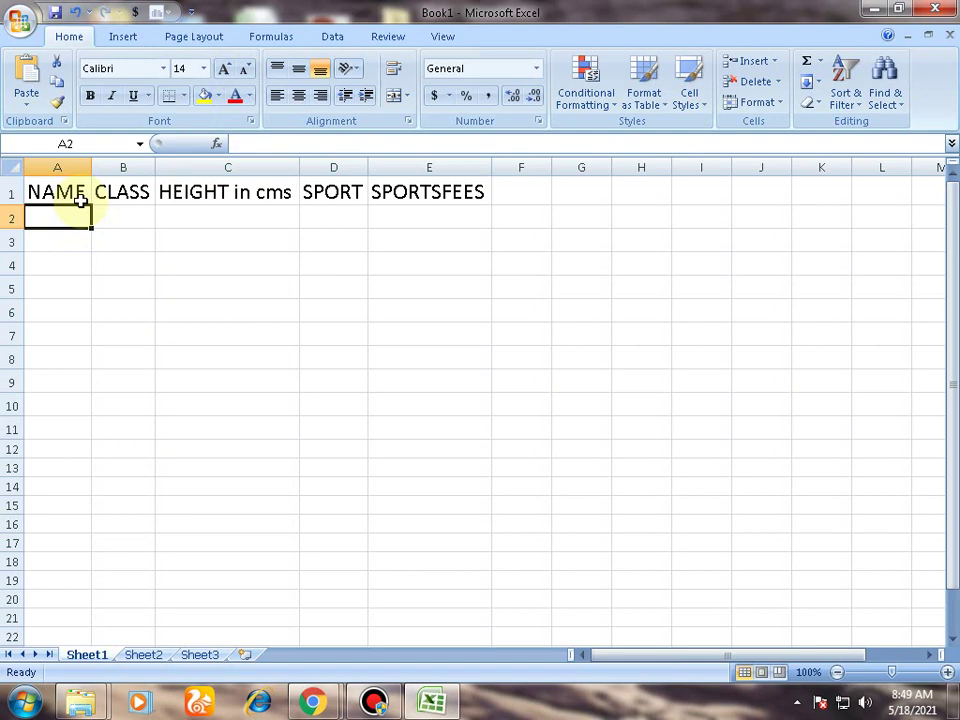
text(SUDIP)
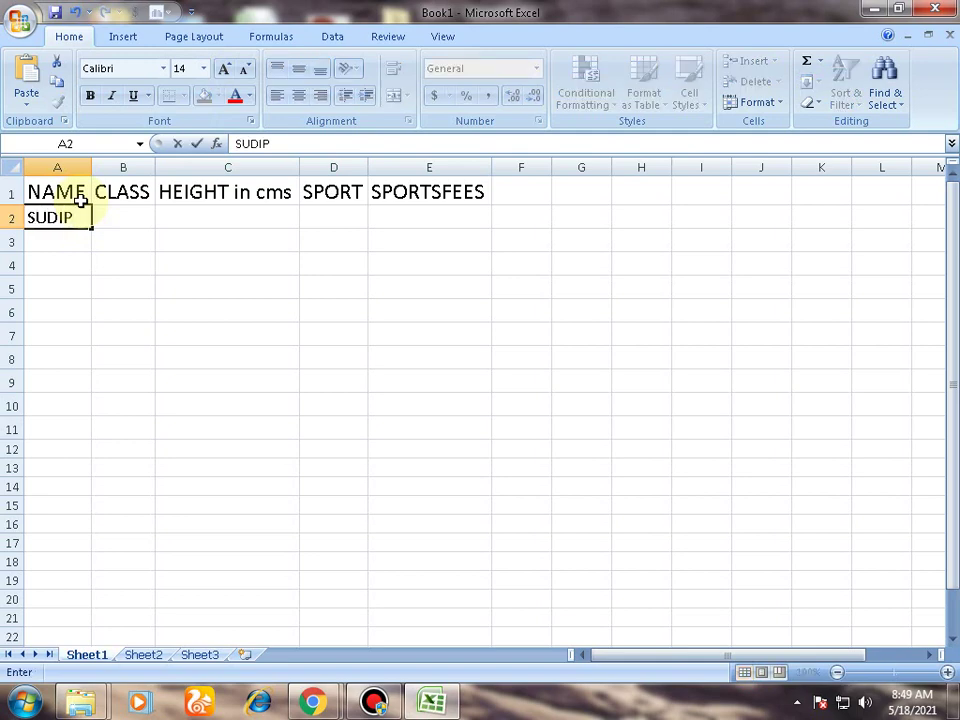
key(Return)
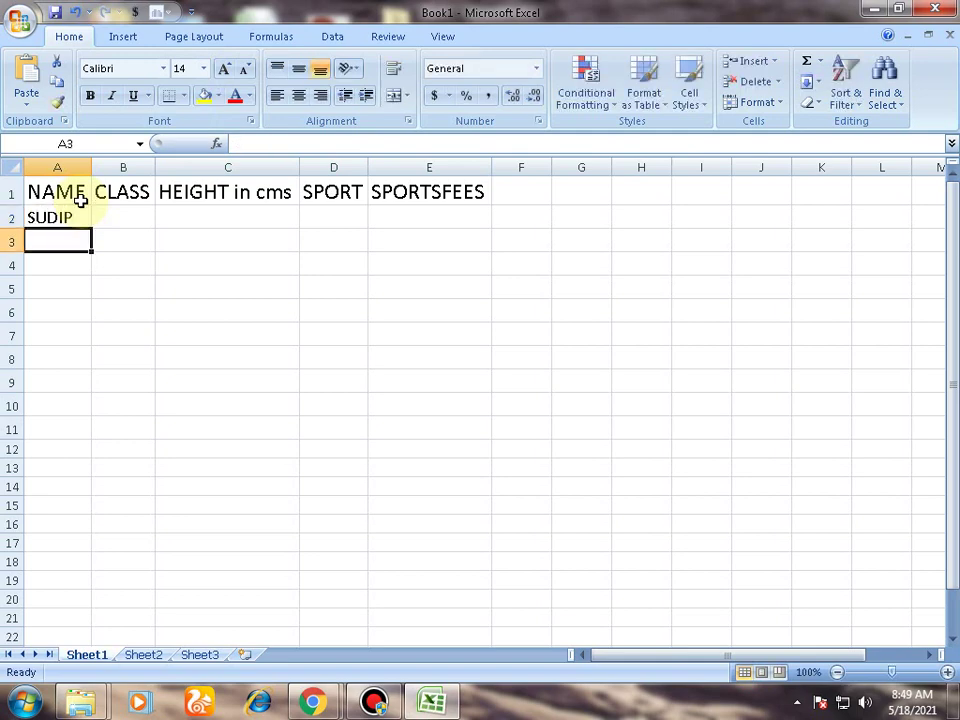
text(SMITA)
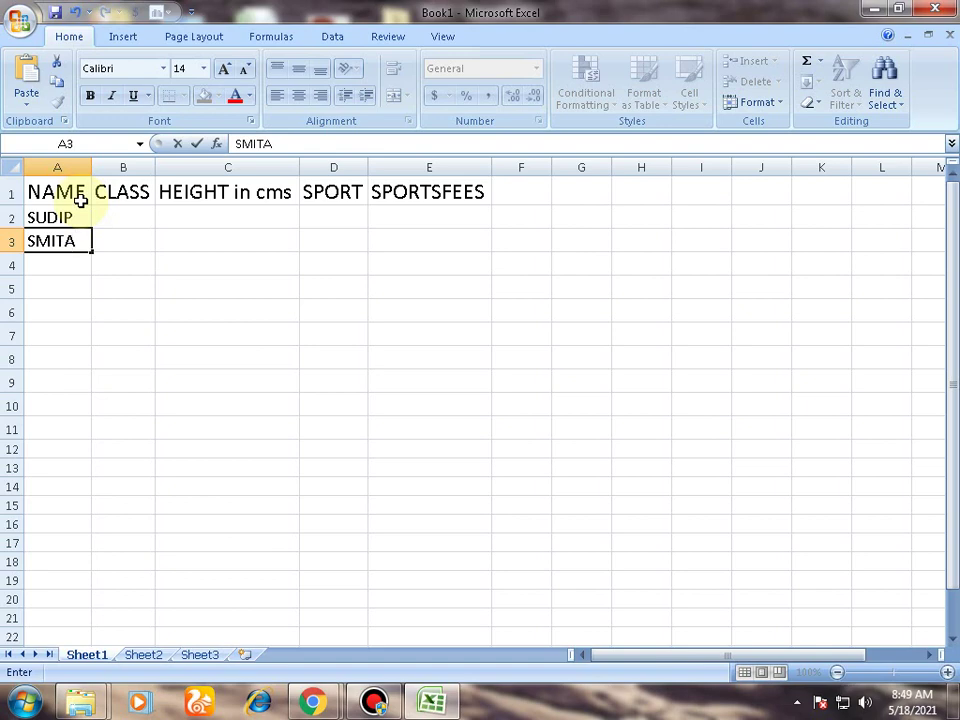
key(Return)
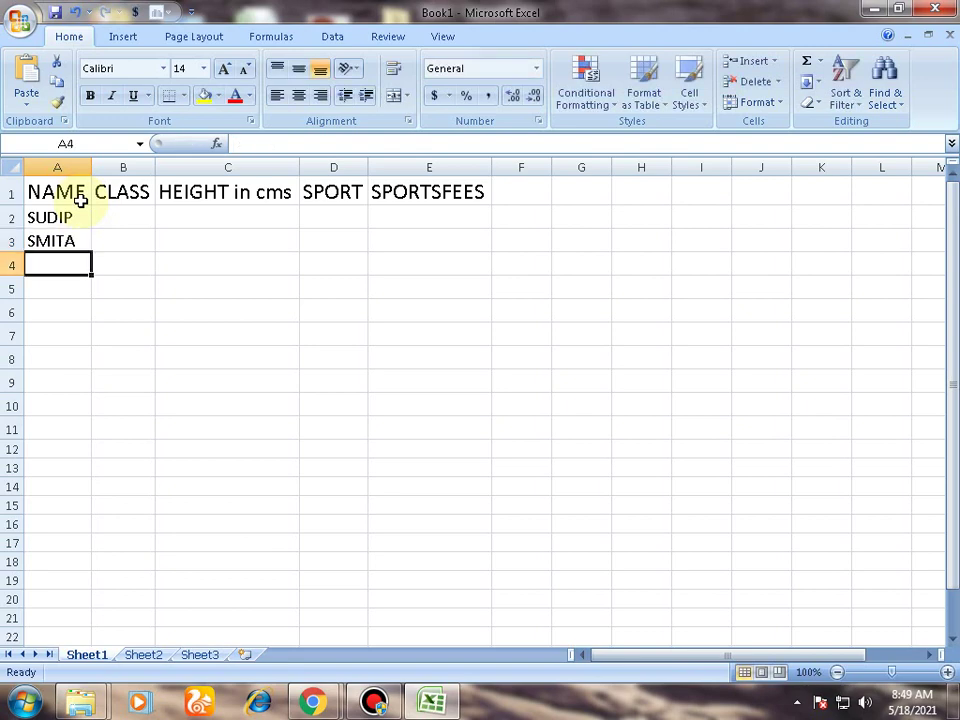
text(KAMAL)
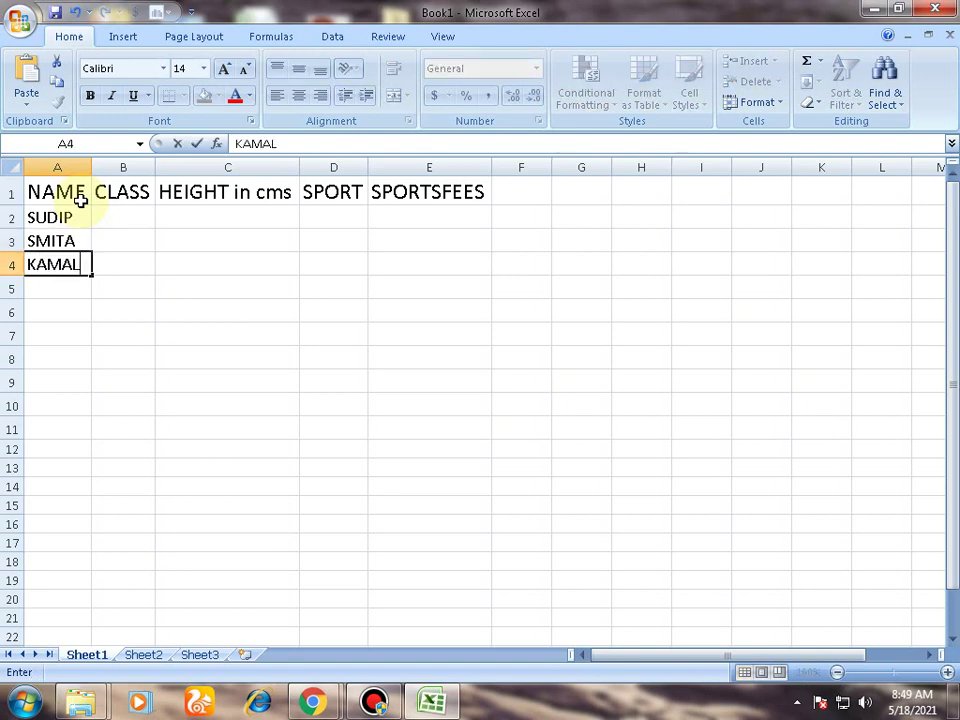
key(Return)
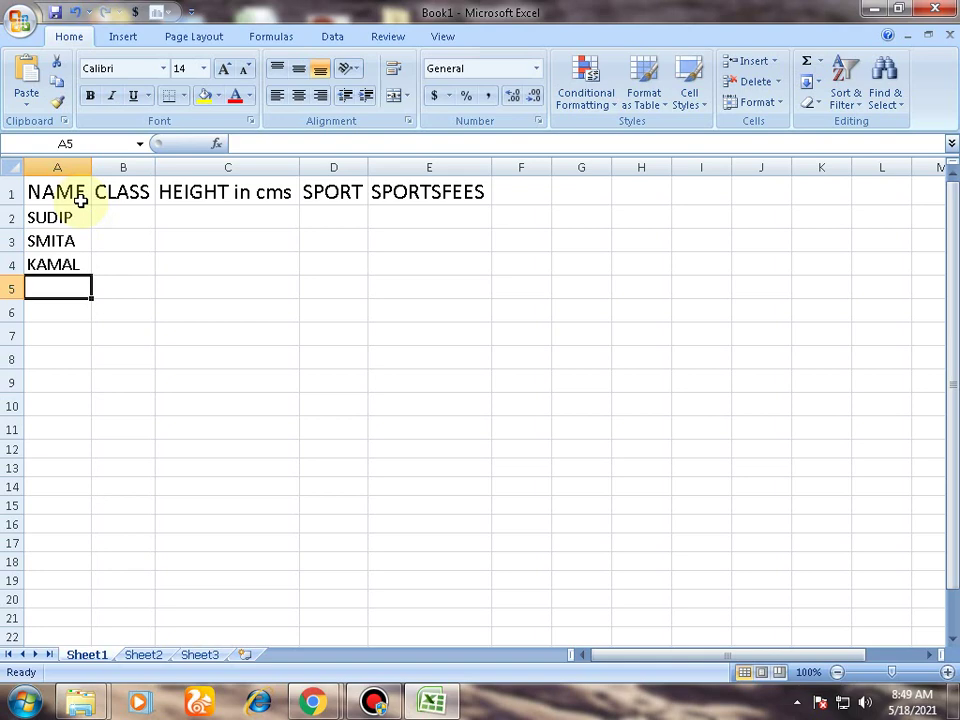
Enter the remaining four students' names in cells A5:A8 of the NAME column
text(PRADI)
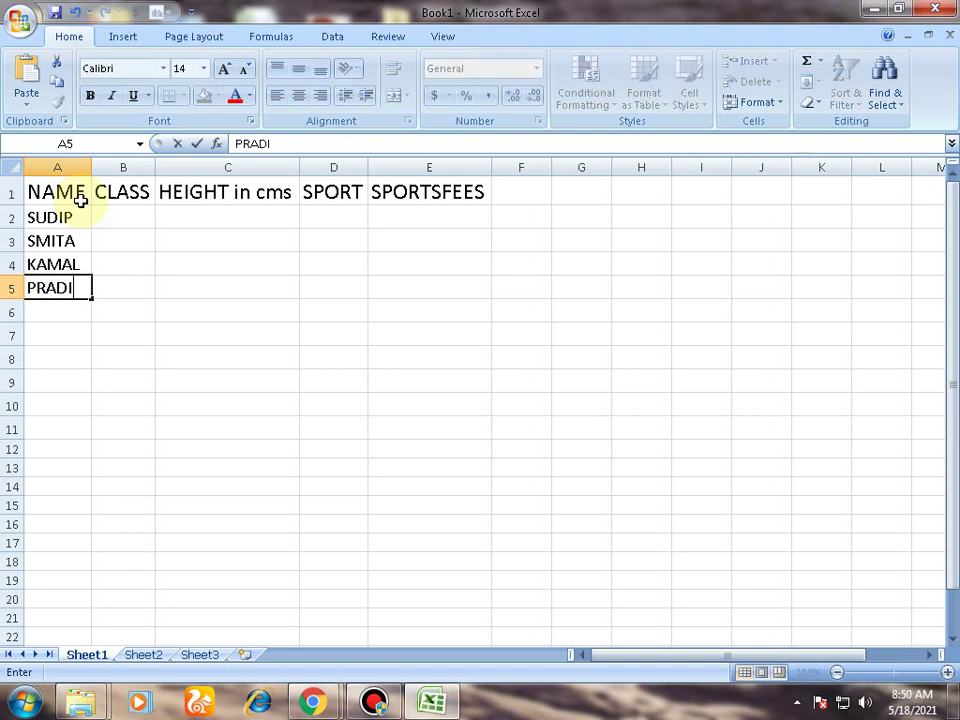
text(O)
key(BackSpace)
text(P)
key(Return)
text(SUNITA)
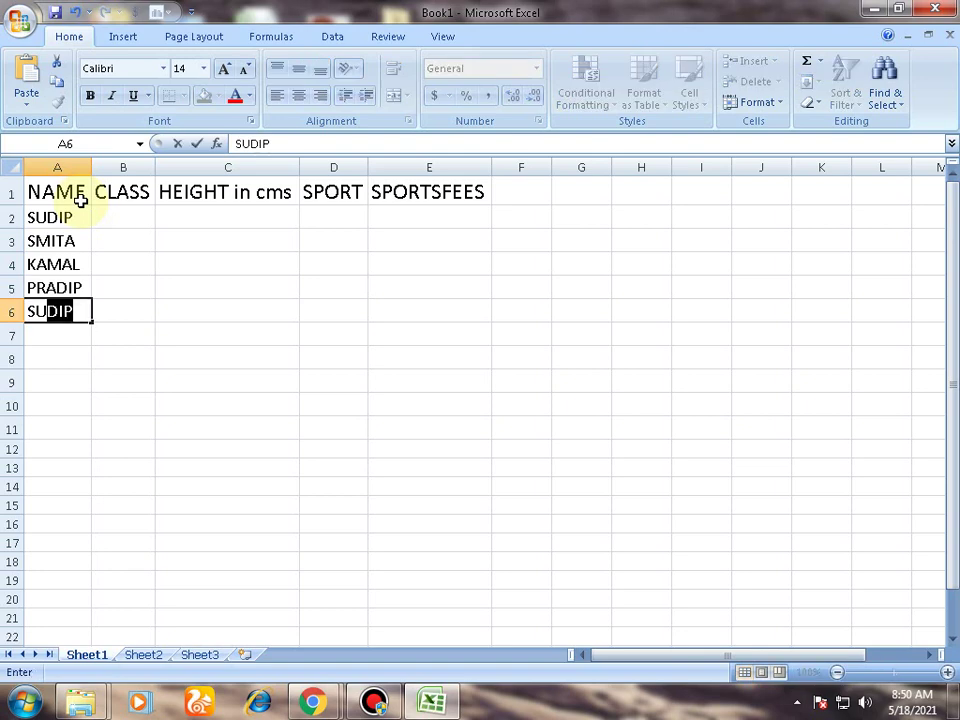
text(DE)
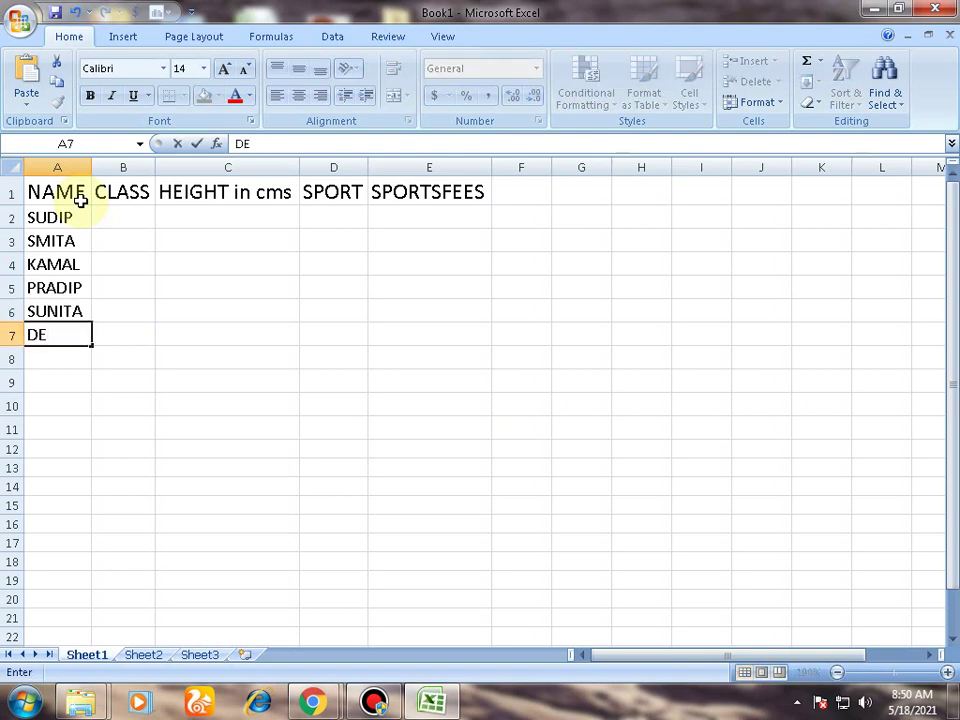
text(BASISH)
key(Return)
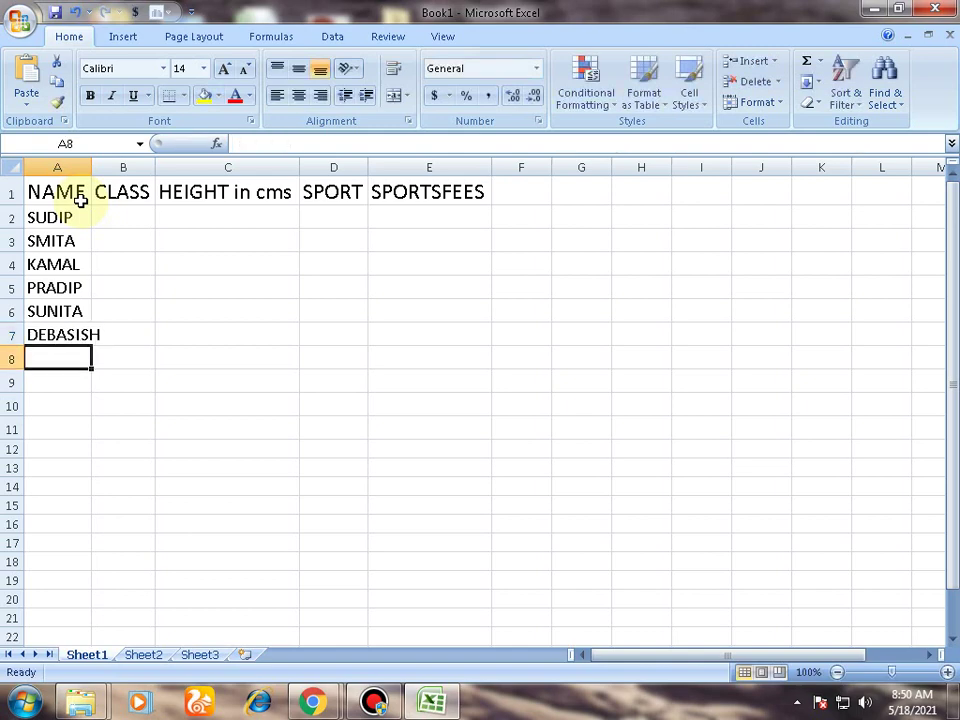
text(RIYA)
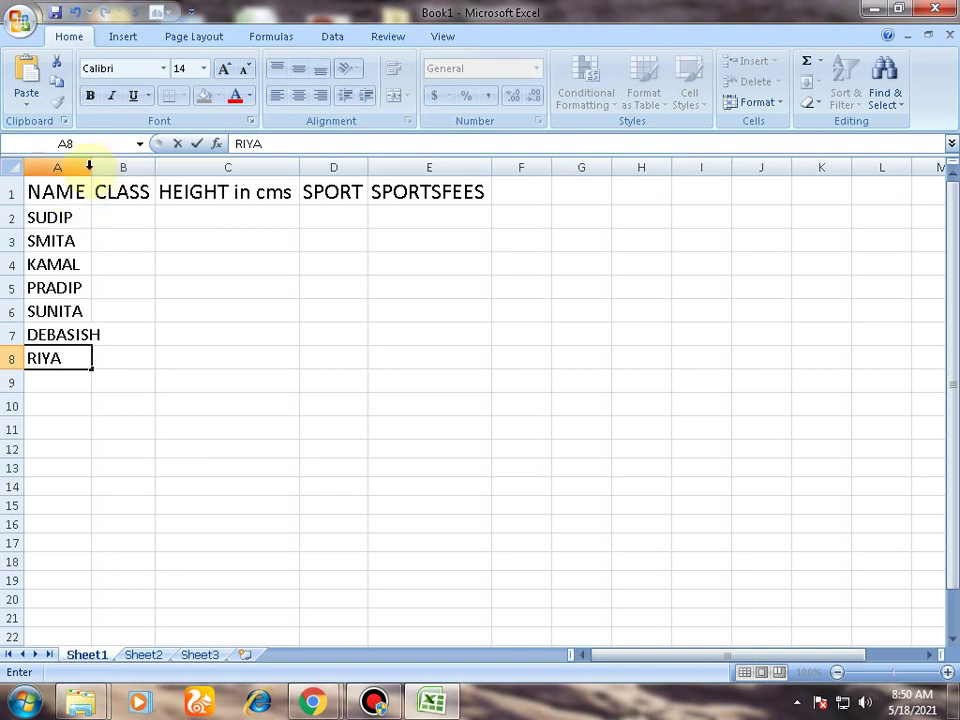
Widen column A to fit the longest name and widen the CLASS column B
click(97, 165)
drag(121, 170, 138, 172)
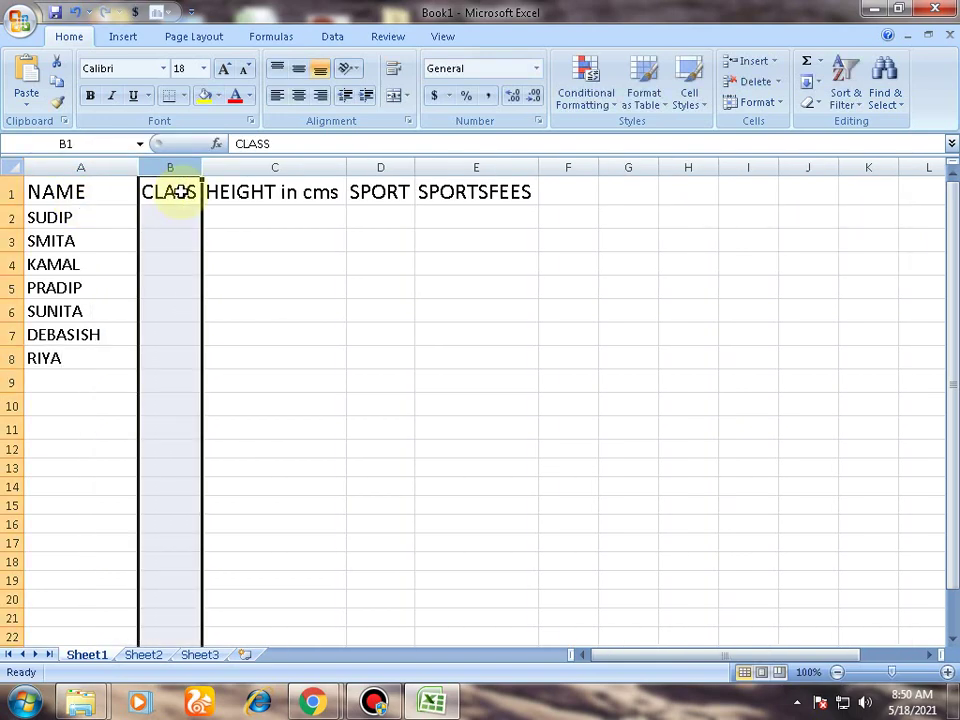
drag(203, 165, 241, 166)
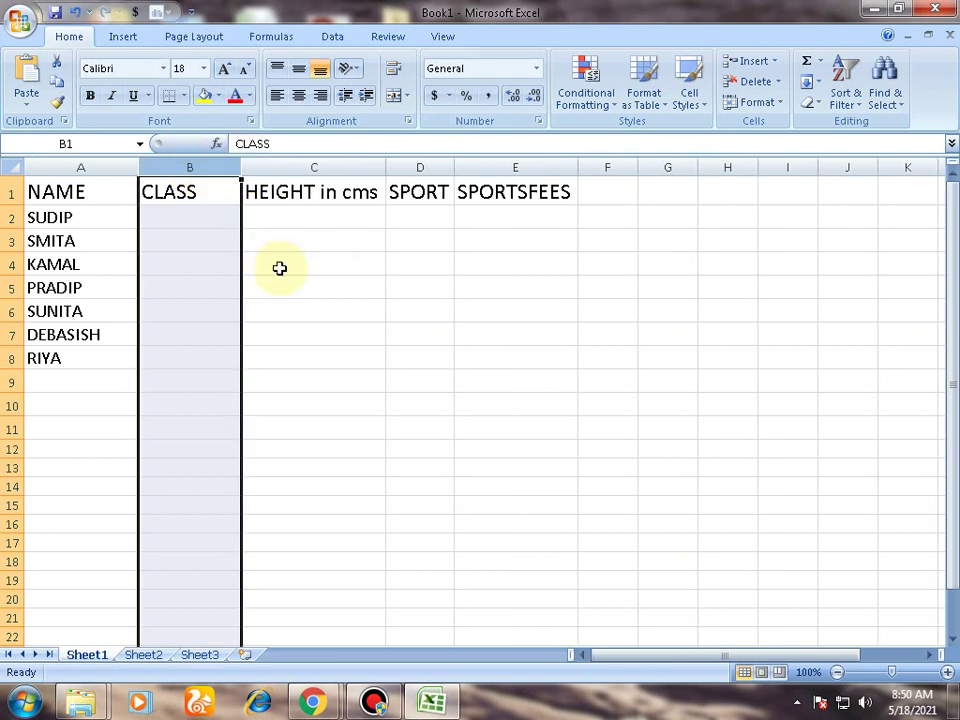
Enter the class values 8, 9, 9 and 8 in cells B2:B5
click(220, 216)
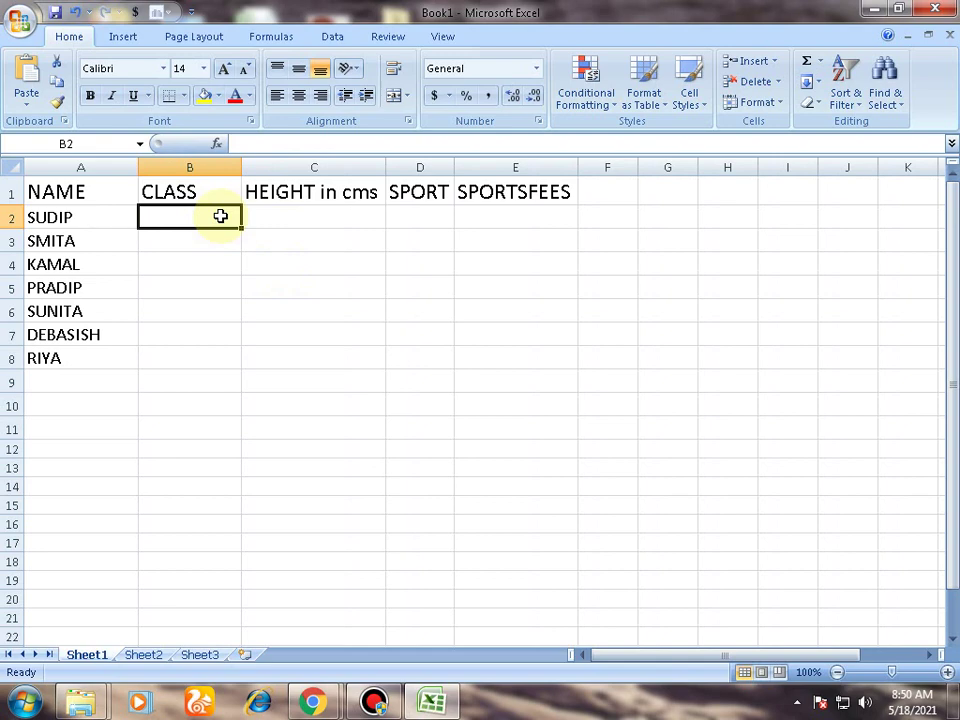
text(8)
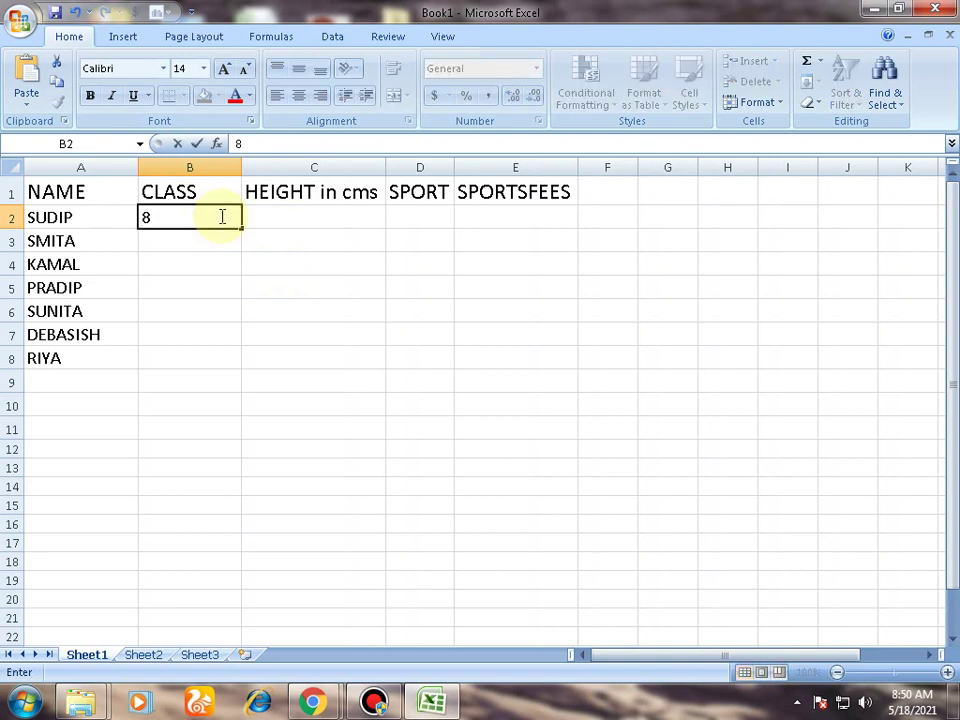
key(Return)
text(9)
key(Return)
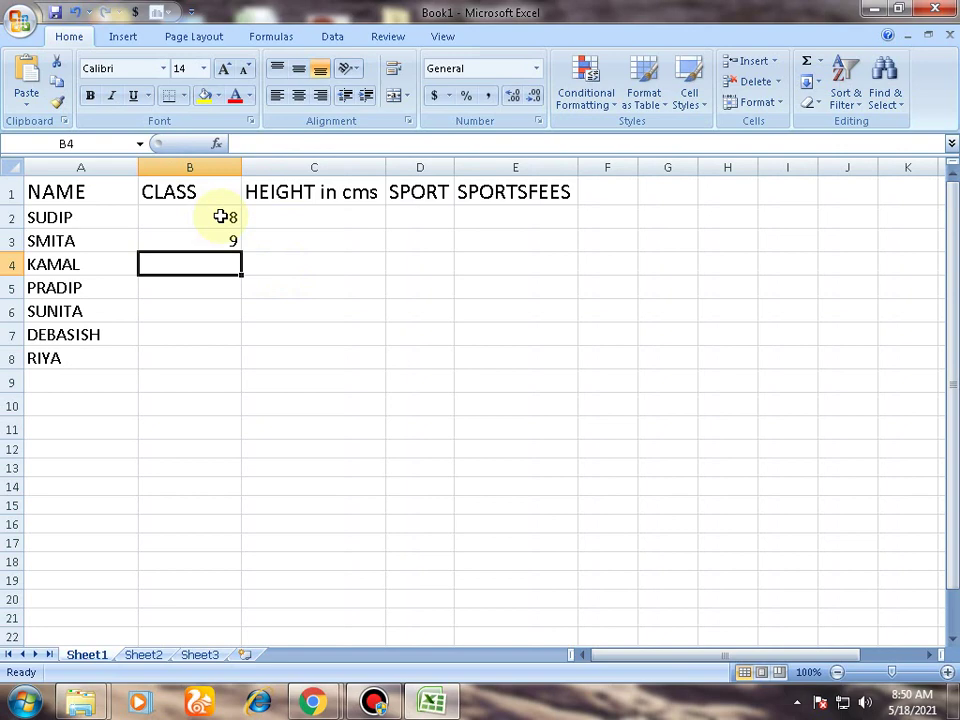
text(9)
key(Return)
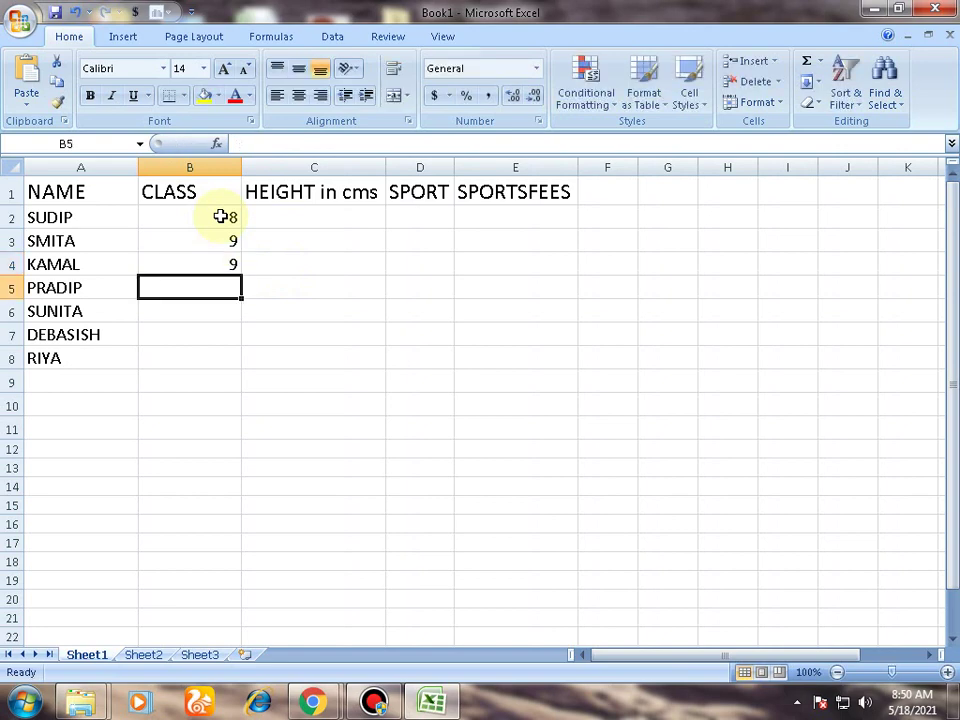
text(8)
key(Return)
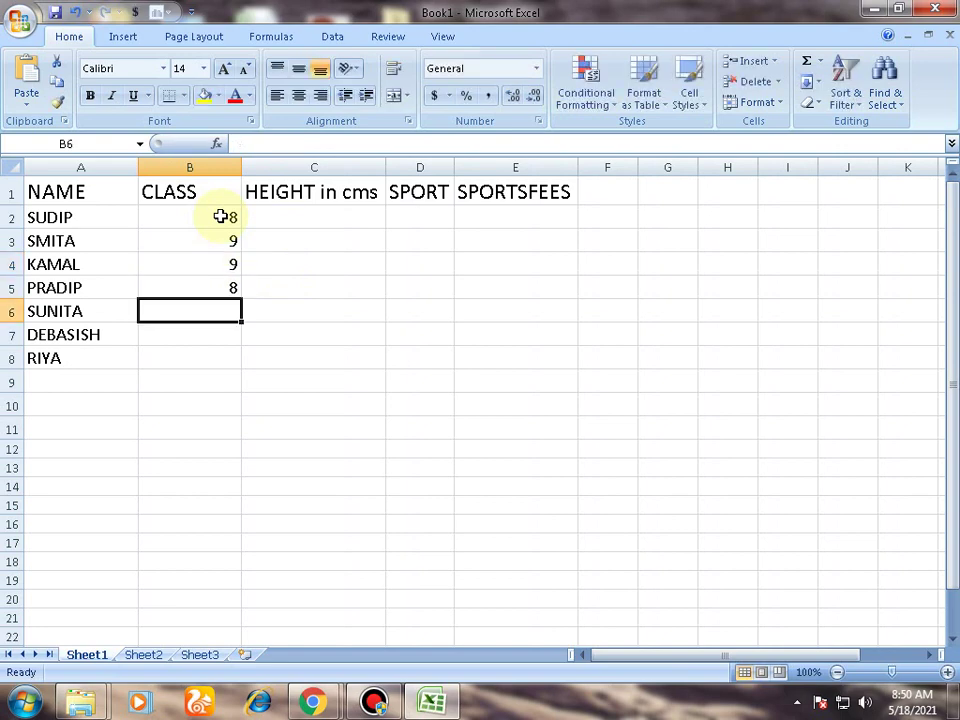
Enter the class values 9, 9 and 8 in cells B6:B8
text(9)
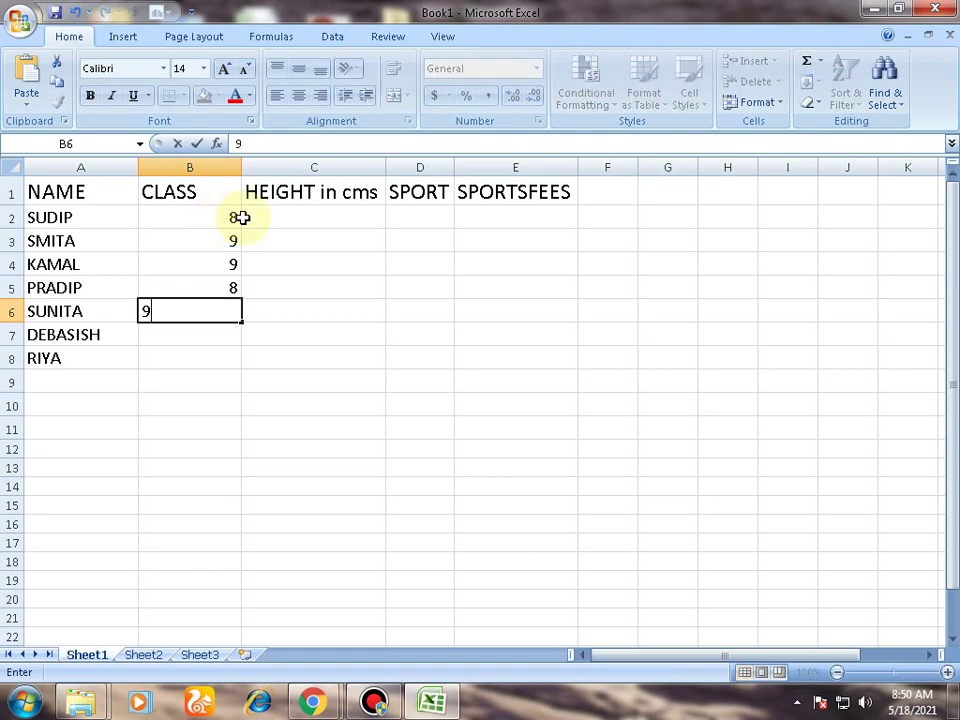
key(Return)
text(9)
key(Return)
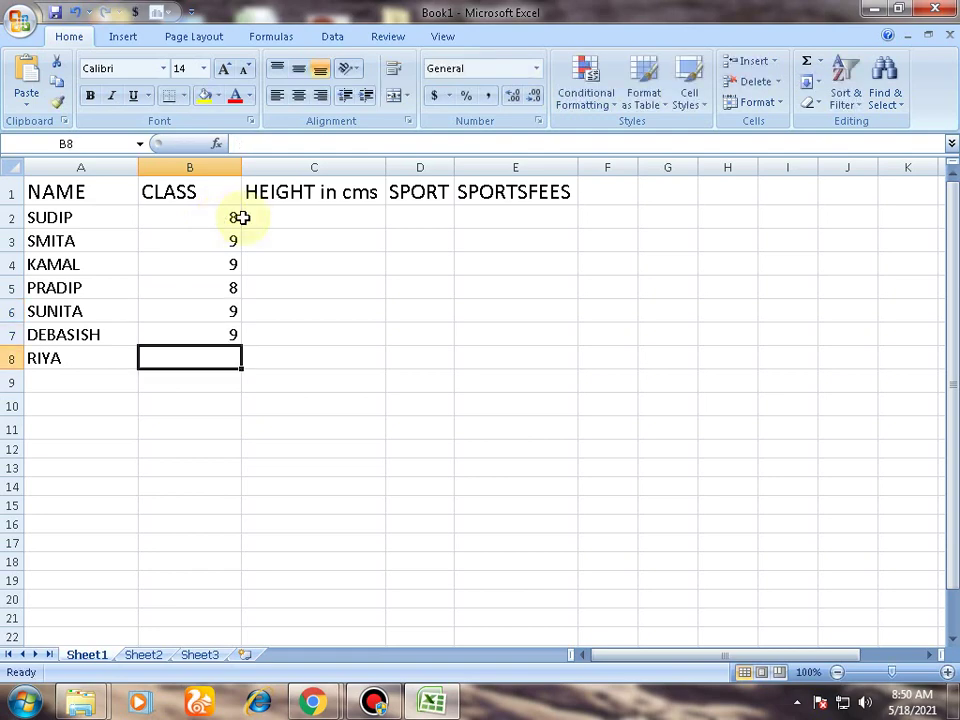
text(8)
key(Right)
Enter the heights 152, 161 and 169 in cells C2:C4
key(Up)
key(Up)
key(Up)
key(Up)
key(Up)
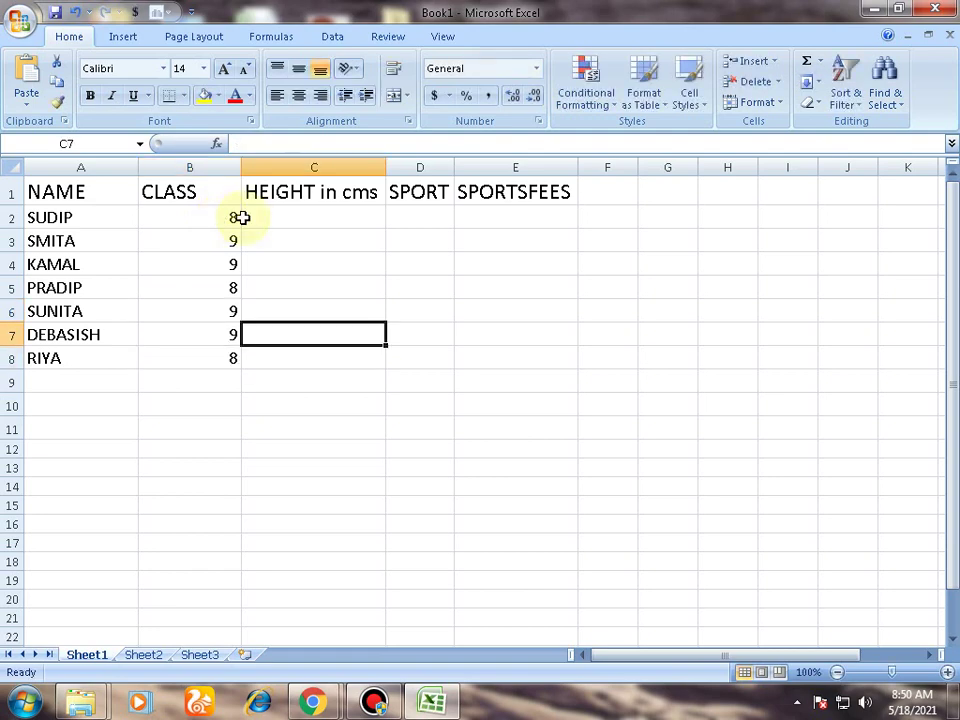
key(Up)
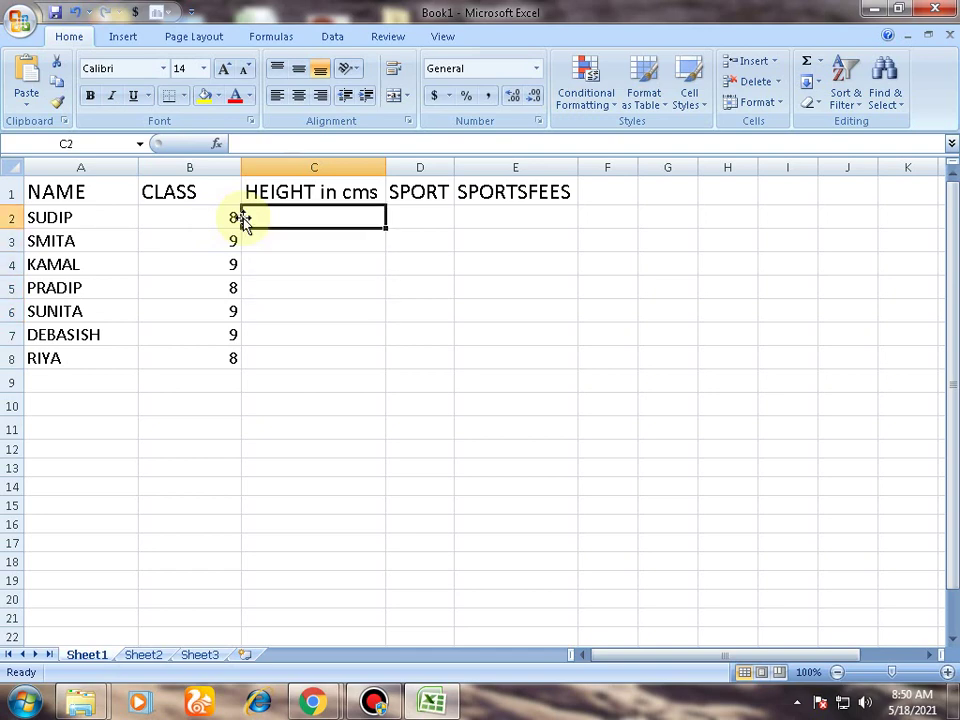
text(152)
key(Return)
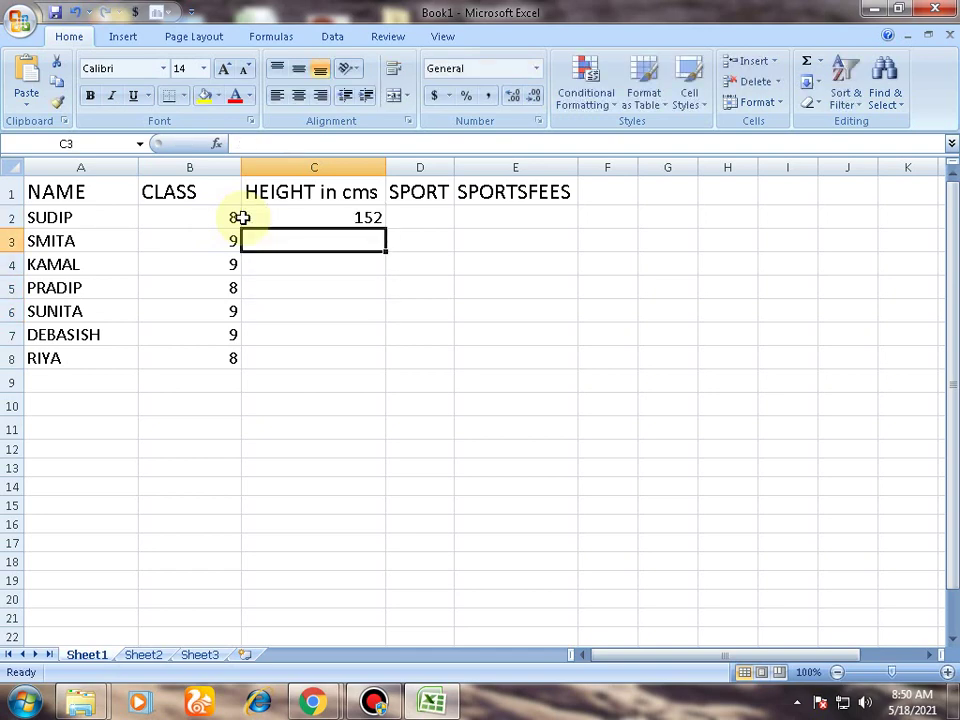
text(161)
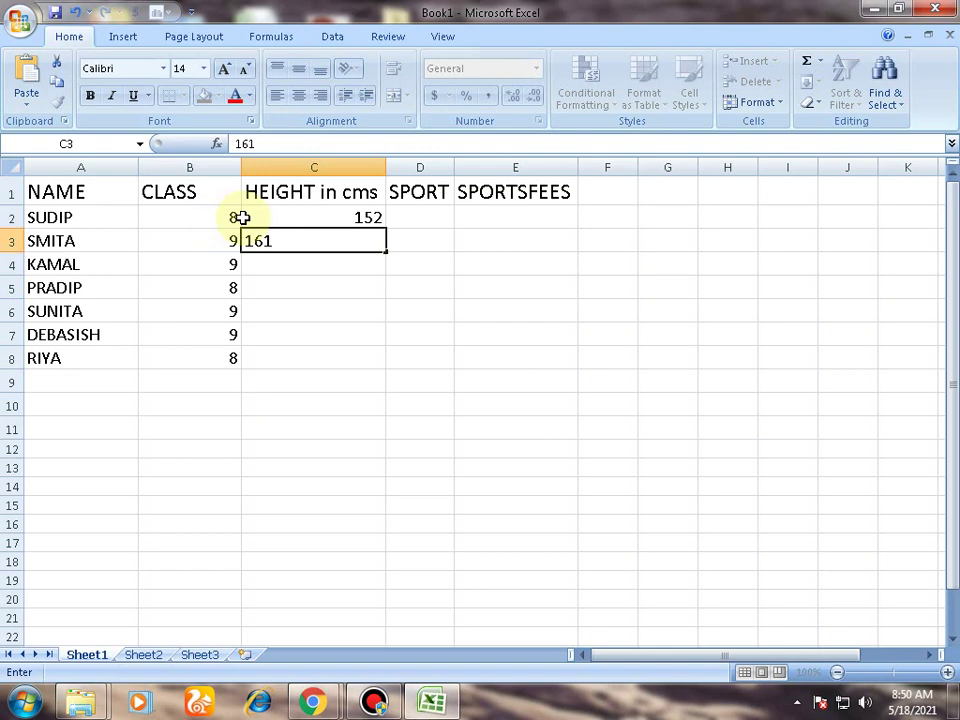
key(Return)
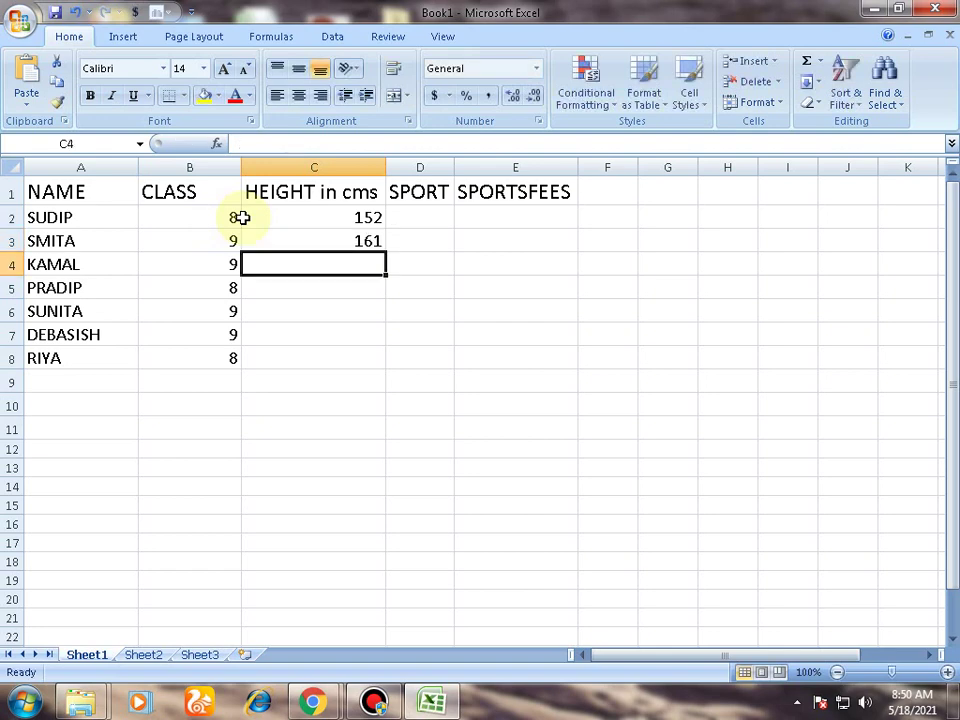
text(1)
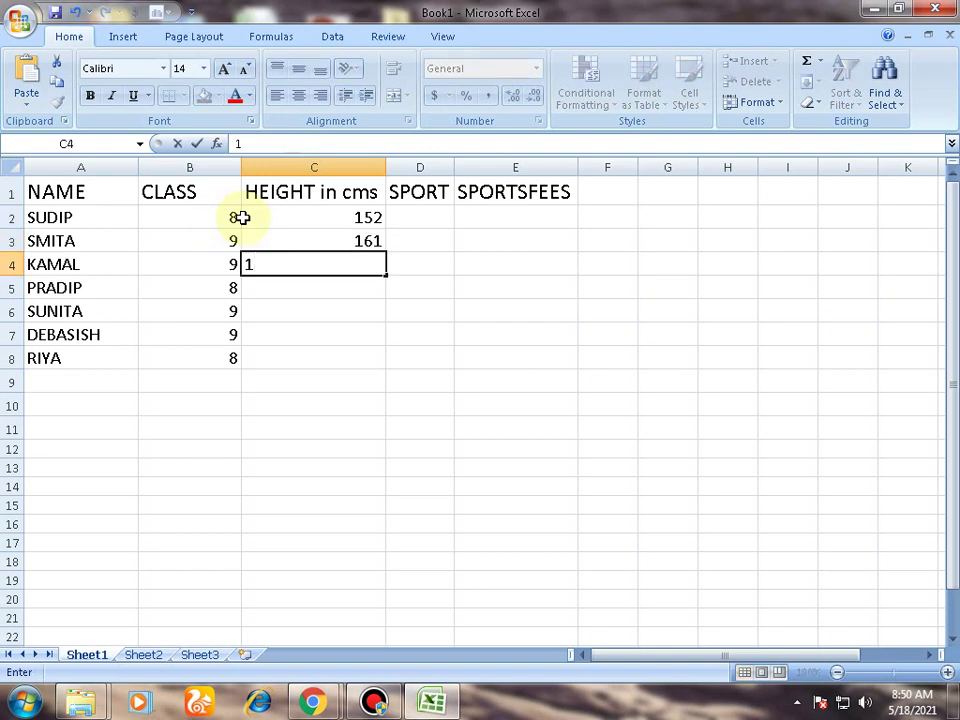
text(69)
key(Return)
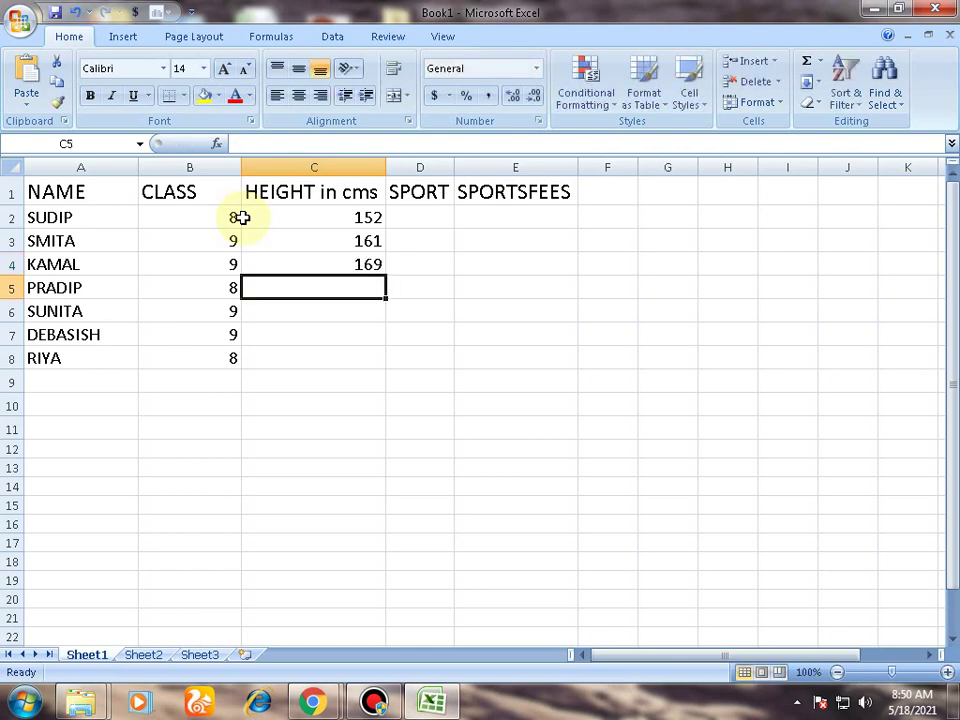
Enter the heights 172, 174, 168 and 155 in cells C5:C8
text(172)
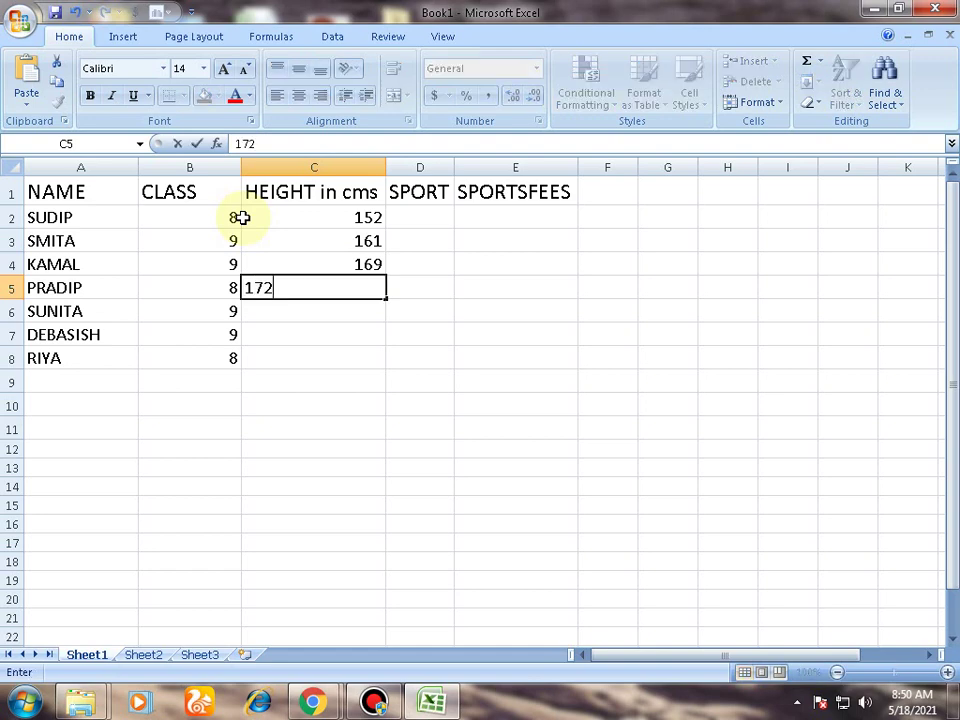
key(Return)
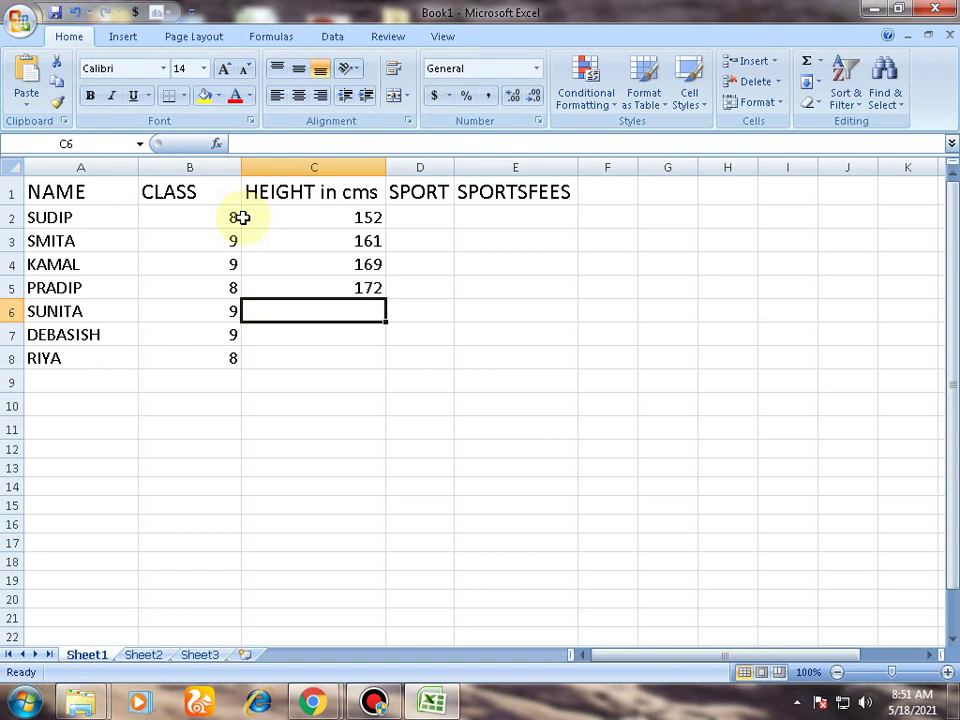
text(174)
key(Return)
text(1)
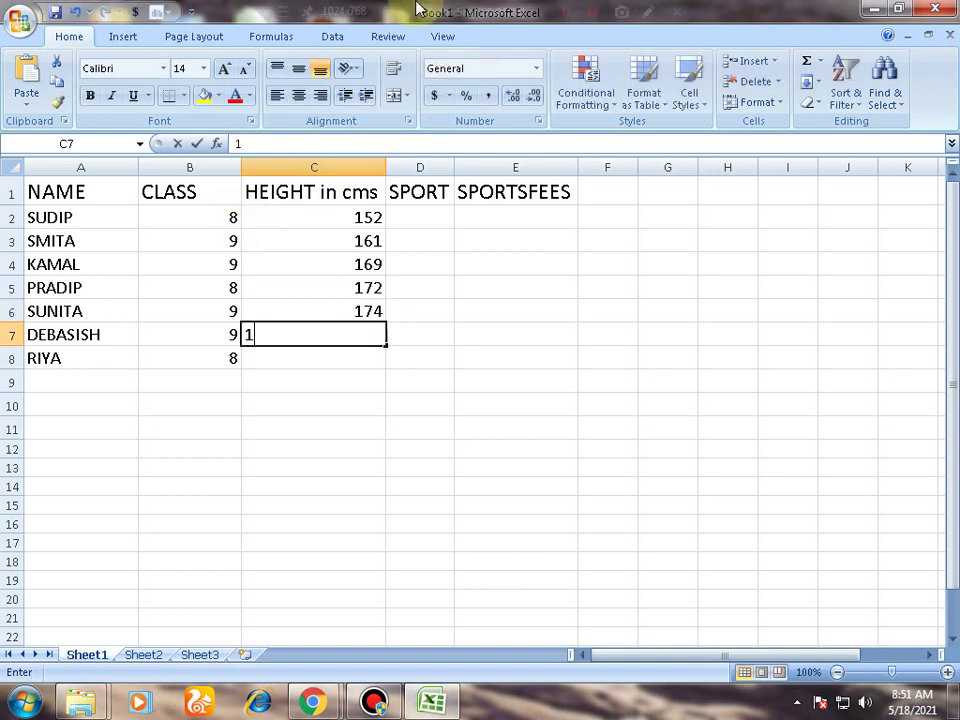
text(68)
key(Return)
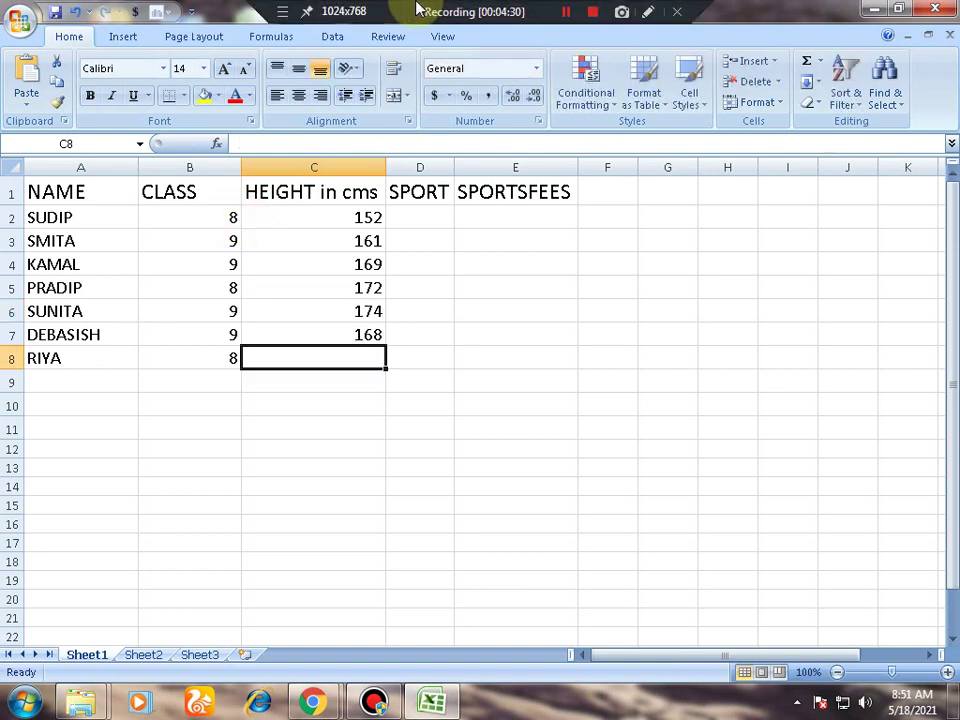
text(1556)
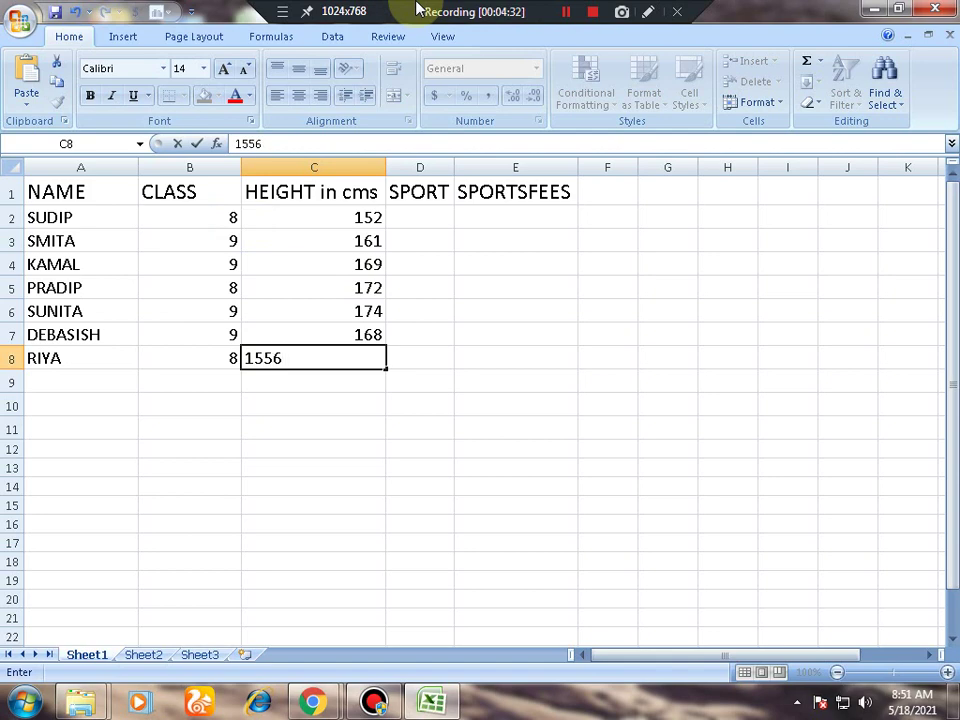
key(BackSpace)
key(Tab)
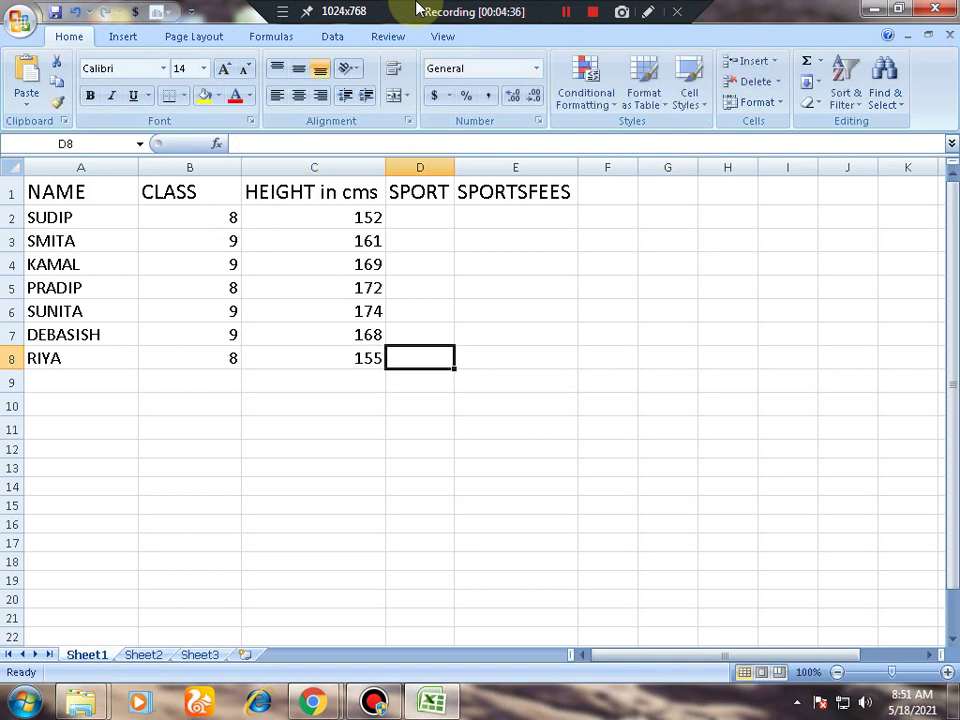
Widen the SPORT and SPORTSFEES columns (D and E)
key(Up)
key(Up)
key(Up)
key(Up)
key(Up)
key(Up)
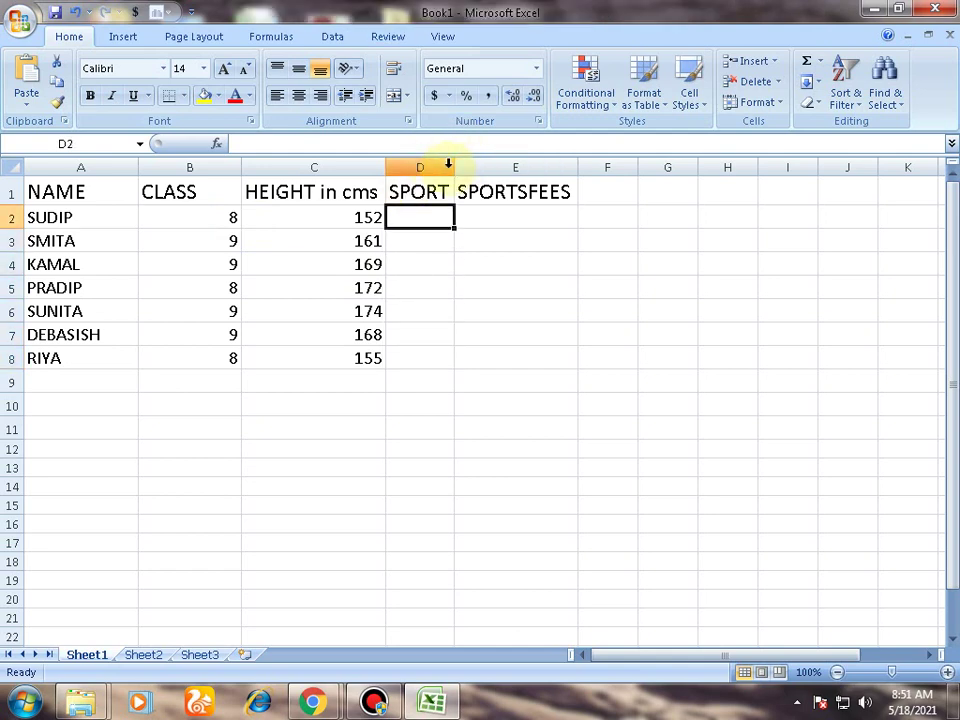
drag(455, 168, 503, 168)
drag(625, 168, 647, 169)
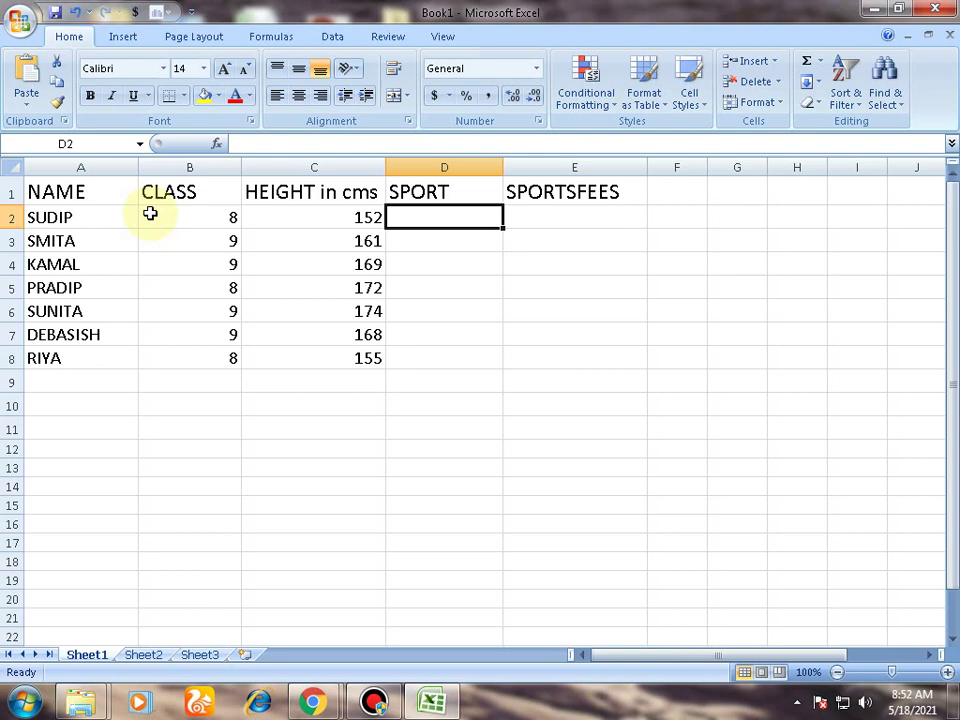
Enter the headings HEIGHT RANGE in B13 and SPORT in C13 for a lookup table below the records
click(171, 470)
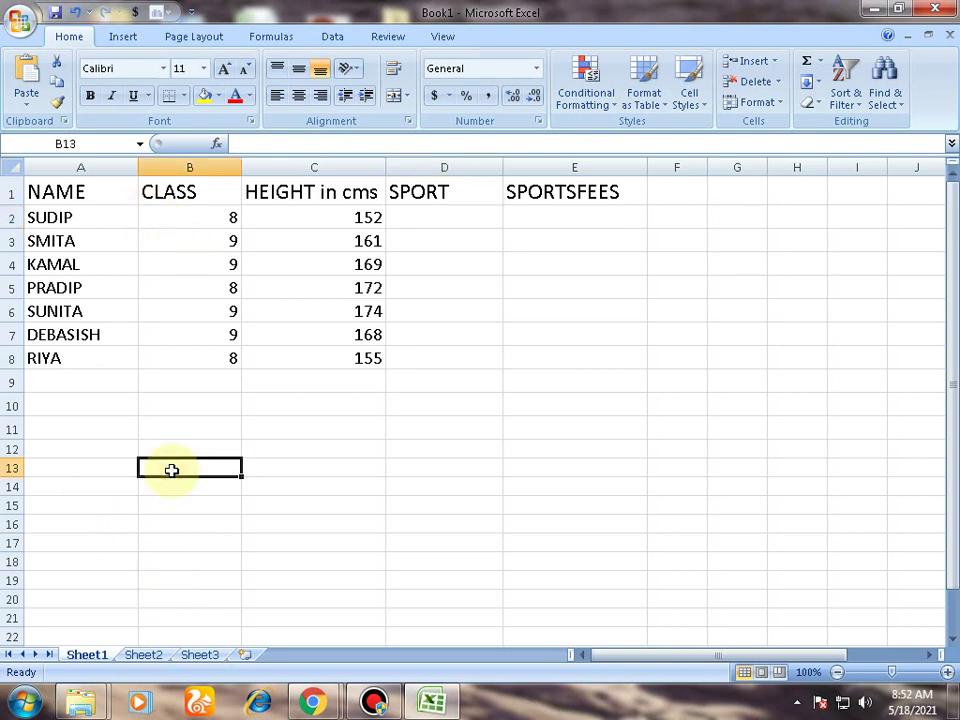
text(hE)
key(BackSpace)
key(BackSpace)
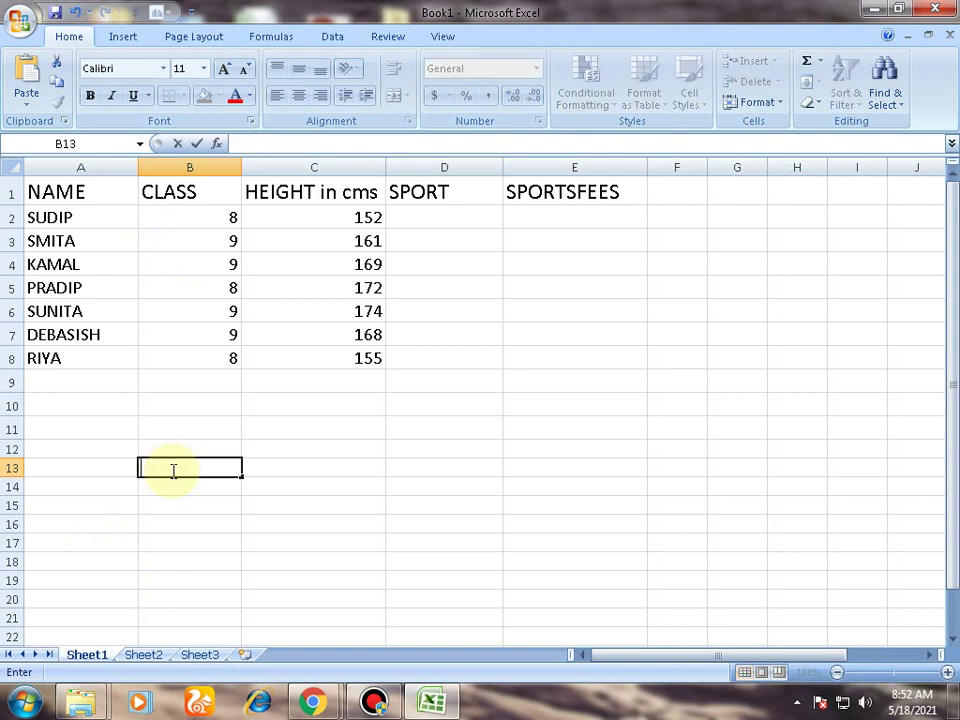
text(heigh)
key(BackSpace)
key(BackSpace)
key(BackSpace)
key(BackSpace)
key(BackSpace)
text(HEIGHT )
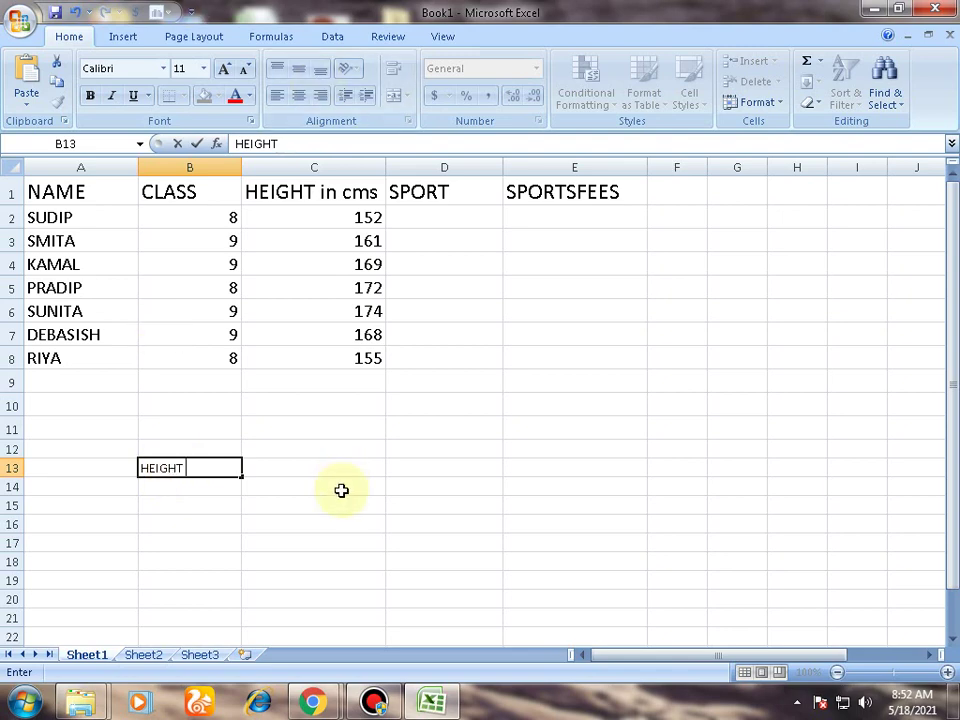
text(RANGE)
key(Tab)
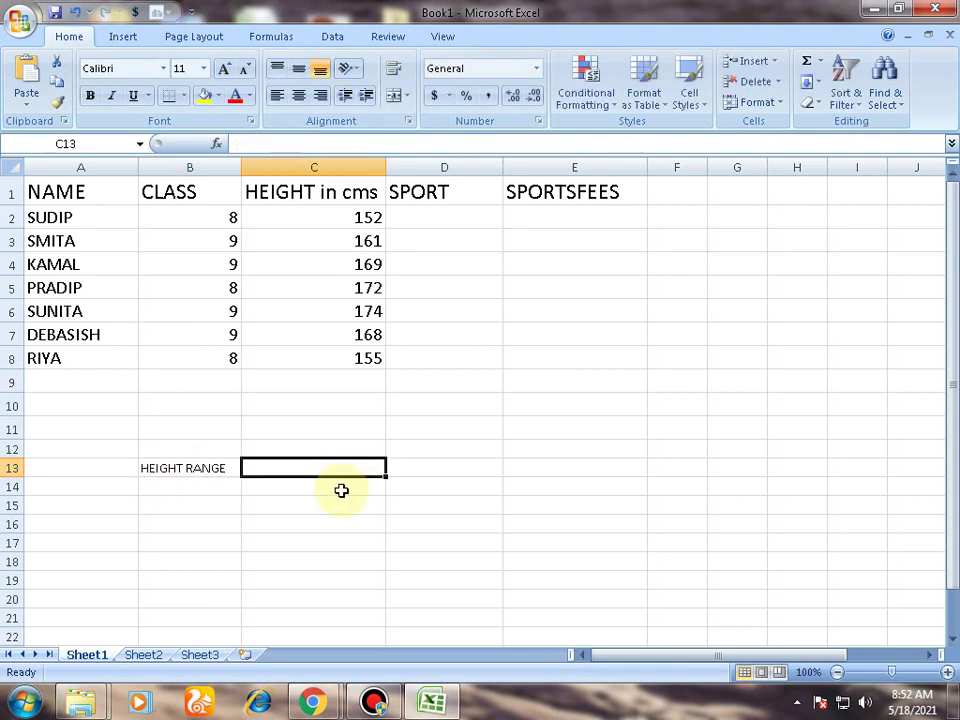
text(SPORT)
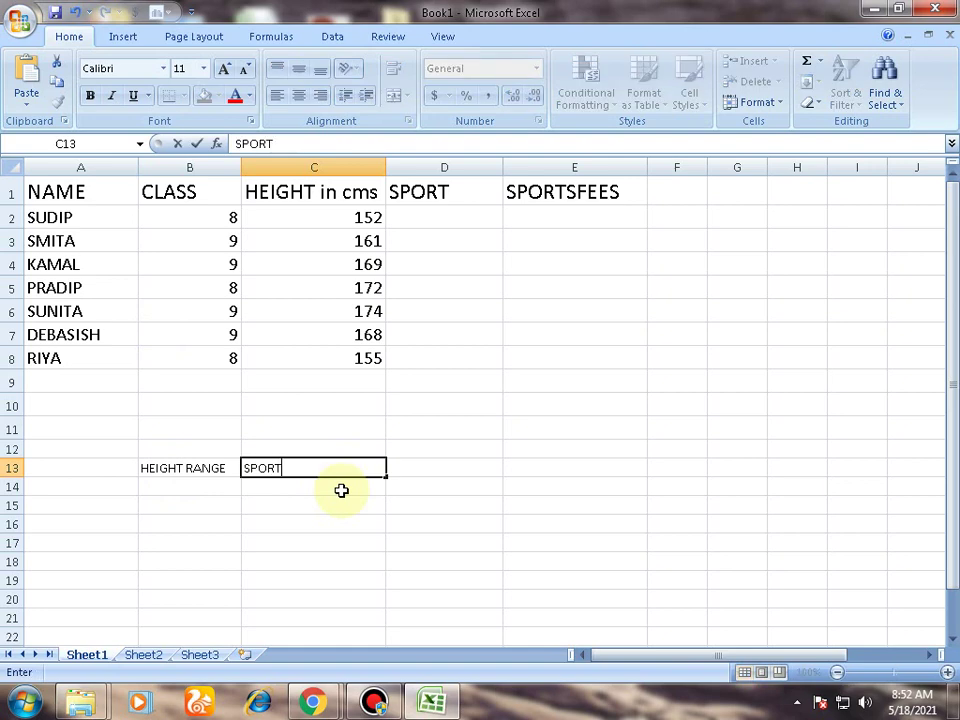
key(Return)
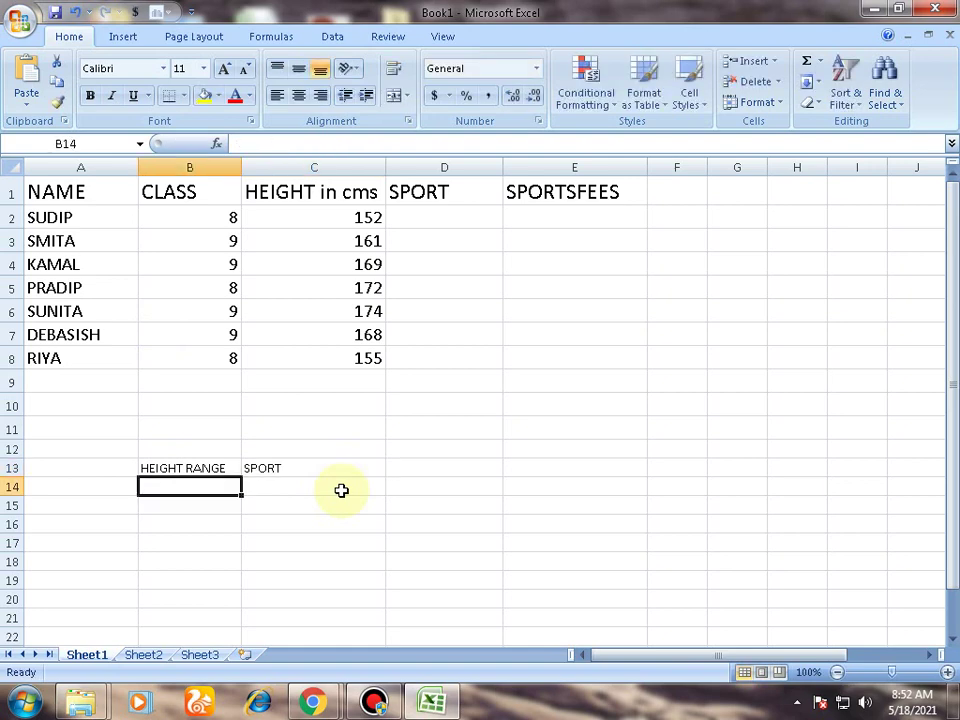
Increase the font size of B13:C20 to 14 and widen column B to fit the HEIGHT RANGE heading
drag(208, 471, 381, 608)
click(223, 69)
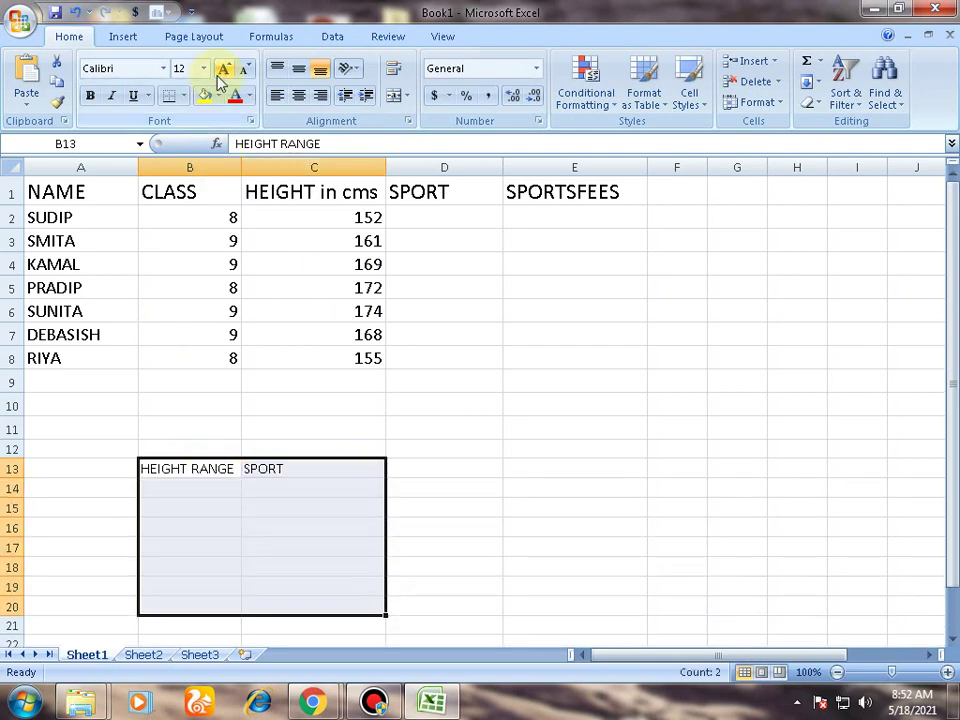
click(222, 71)
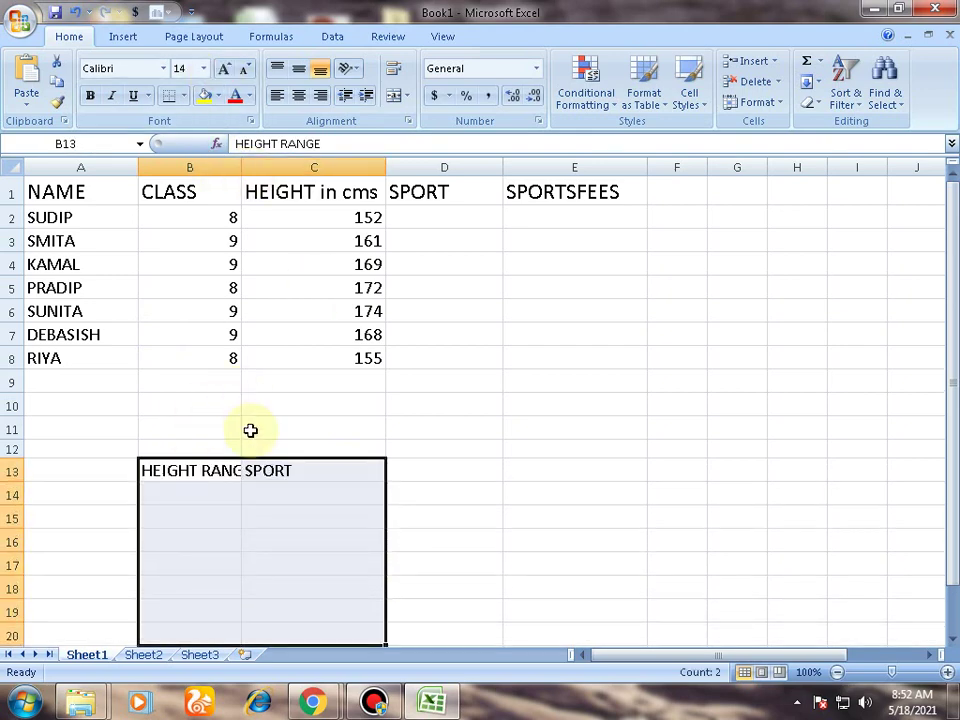
drag(242, 160, 272, 160)
Enter the height range >=145 TO <152 in B14 and its sport FOOTBALL in C14
scroll(375, 521, down, 2)
click(212, 351)
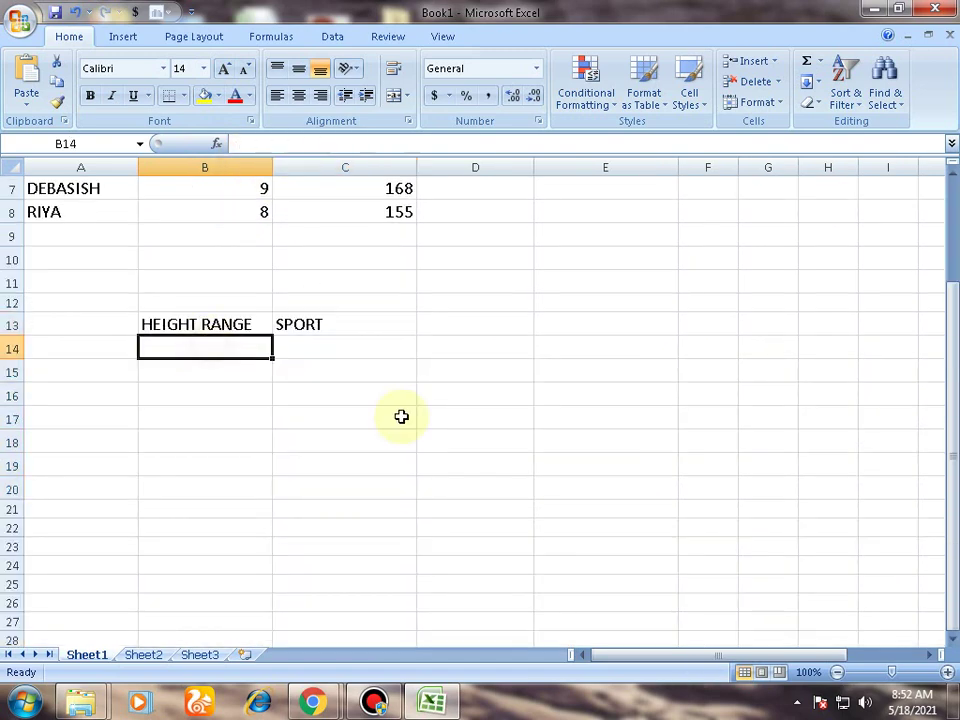
text(>)
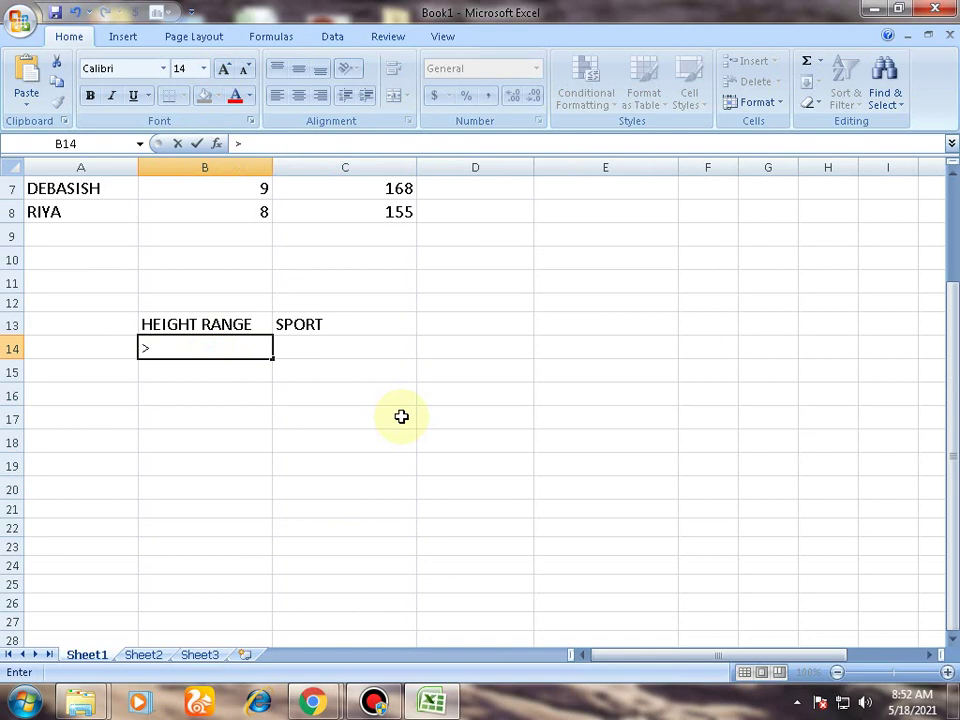
text(=145 TO <152)
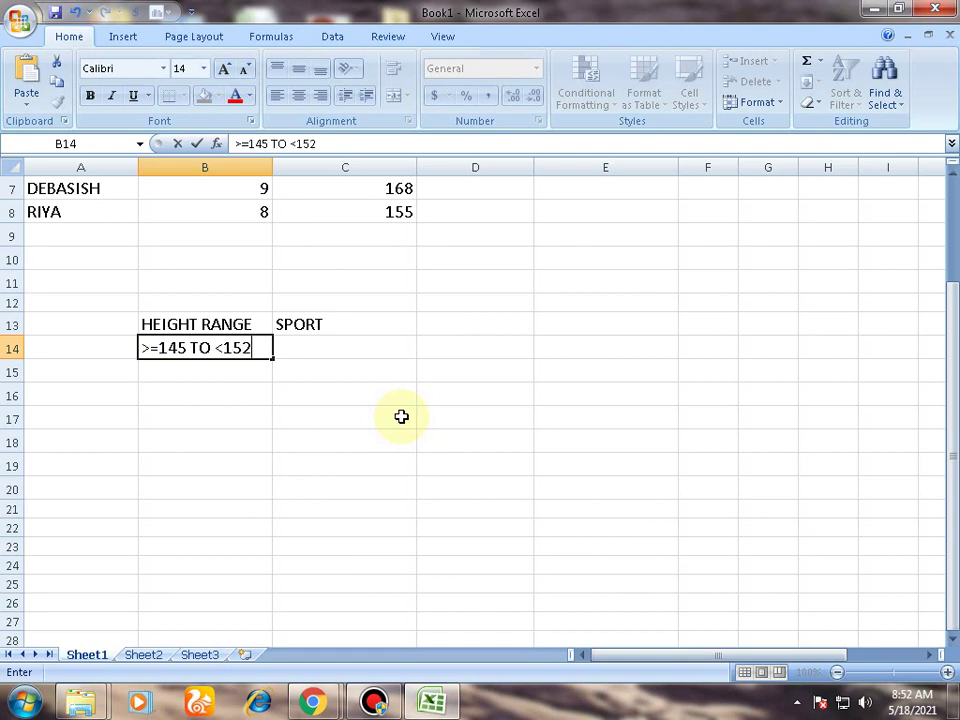
key(Tab)
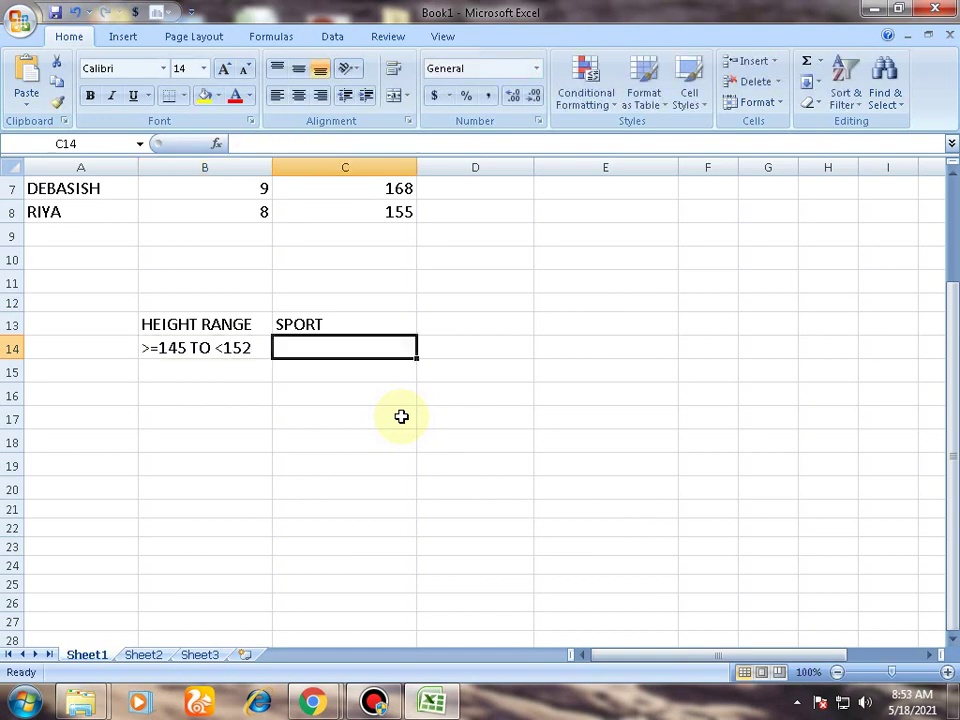
text(FOOTB)
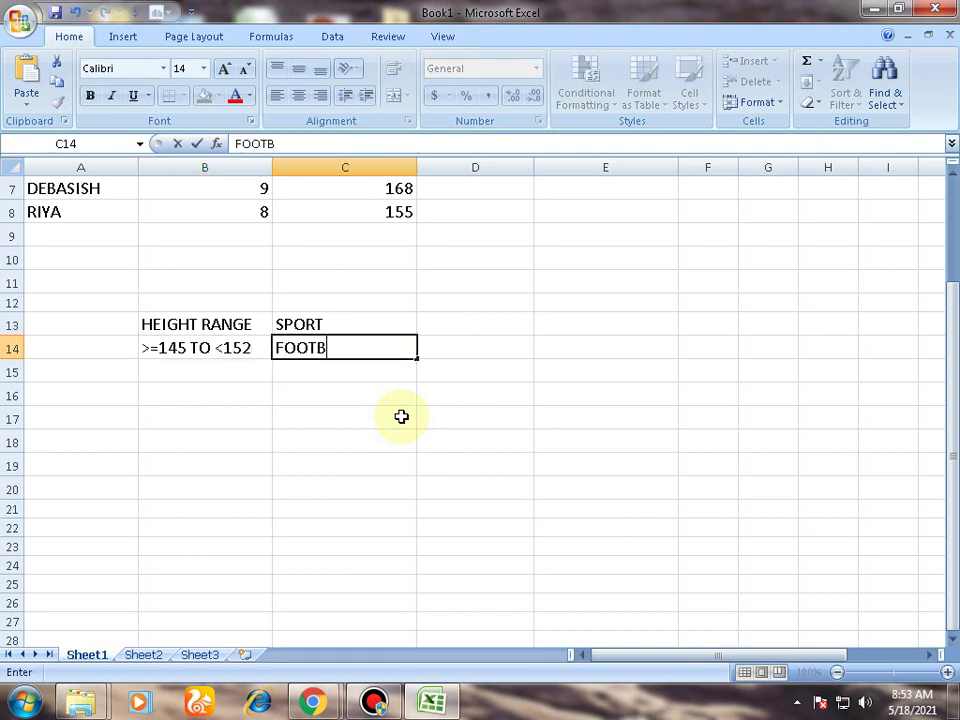
text(ALL)
key(Return)
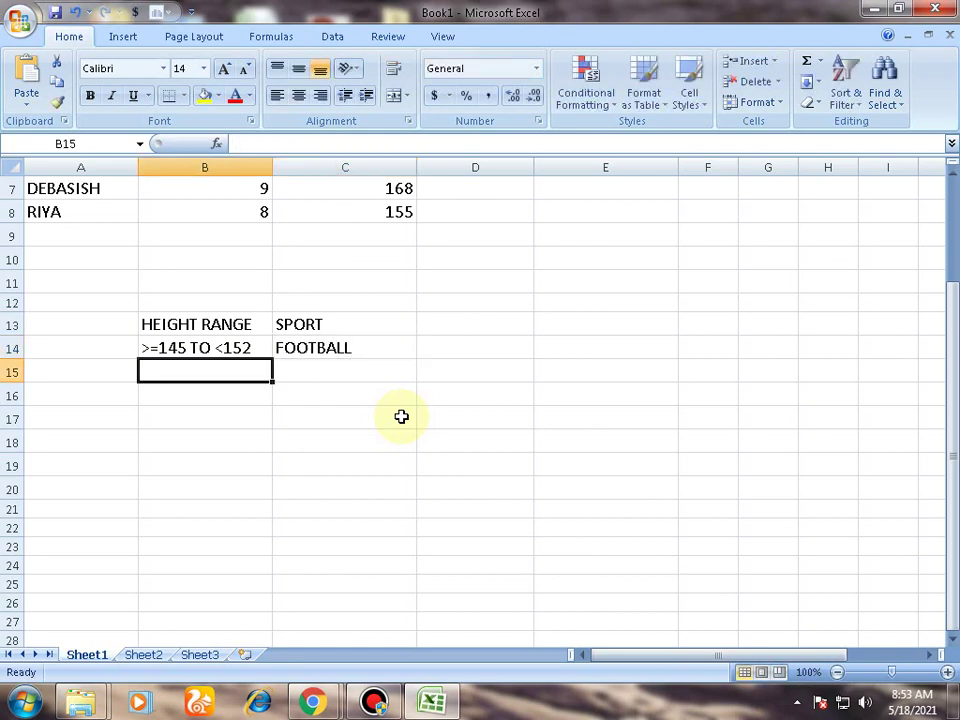
Enter the height range >=152 TO <162 in B15 and its sport VOLLEYBALL in C15
text(>=)
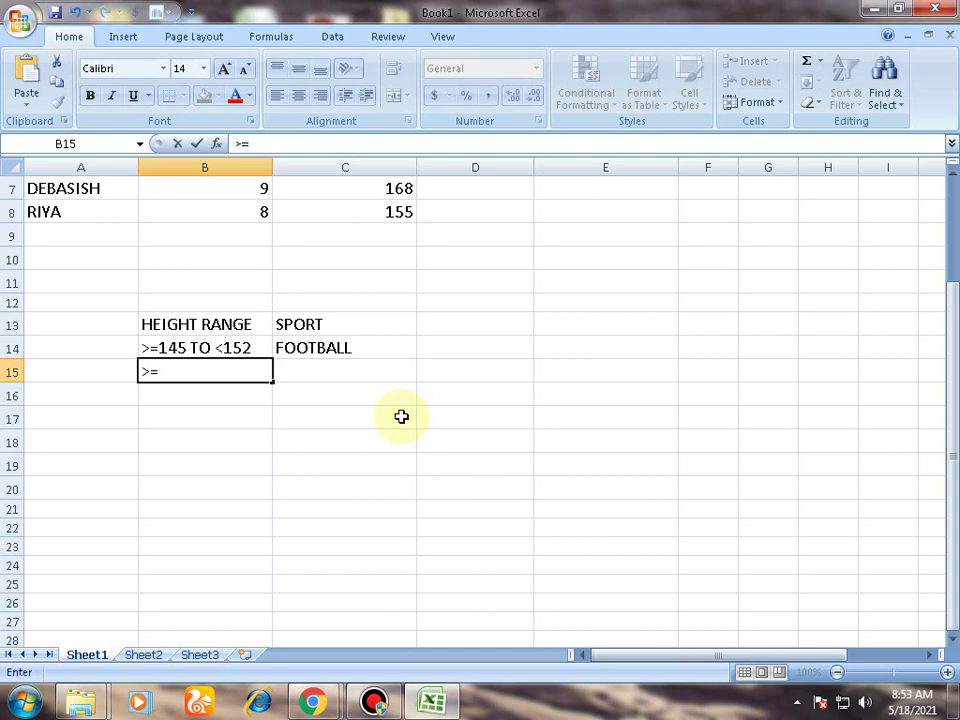
text(152 TO)
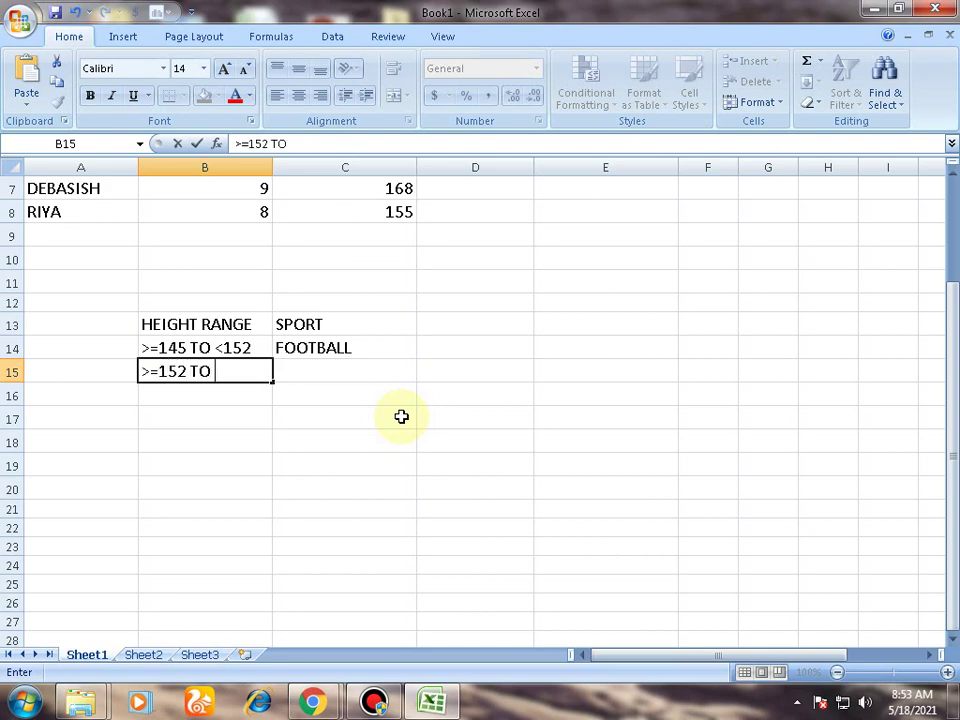
text( <162 VOL)
key(BackSpace)
key(BackSpace)
key(BackSpace)
key(Tab)
text(VL)
key(BackSpace)
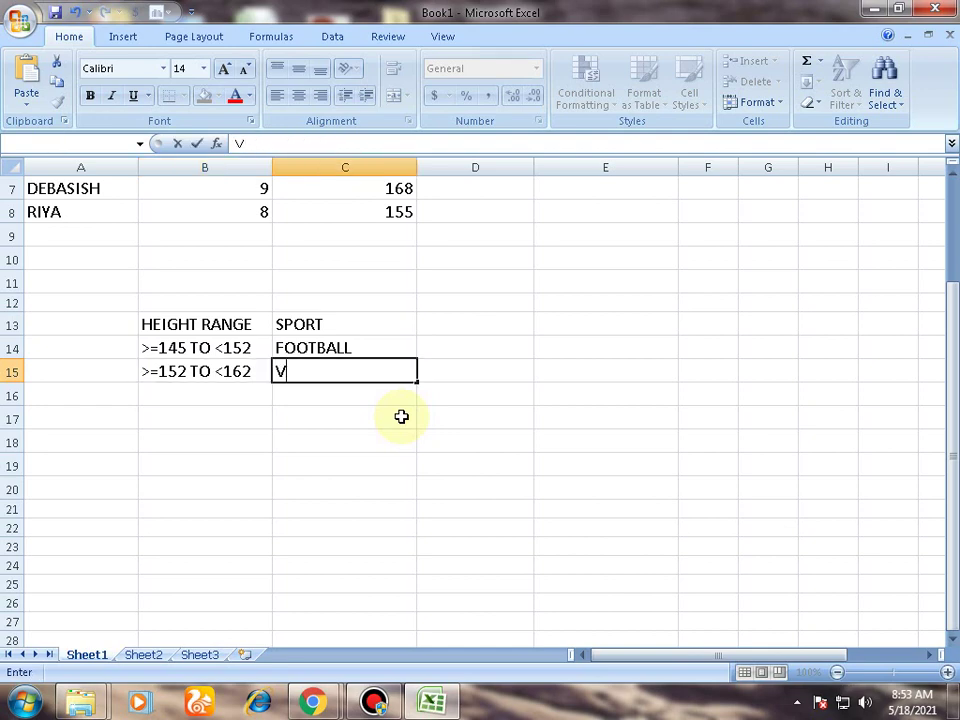
text(OLL)
text(EYBALL)
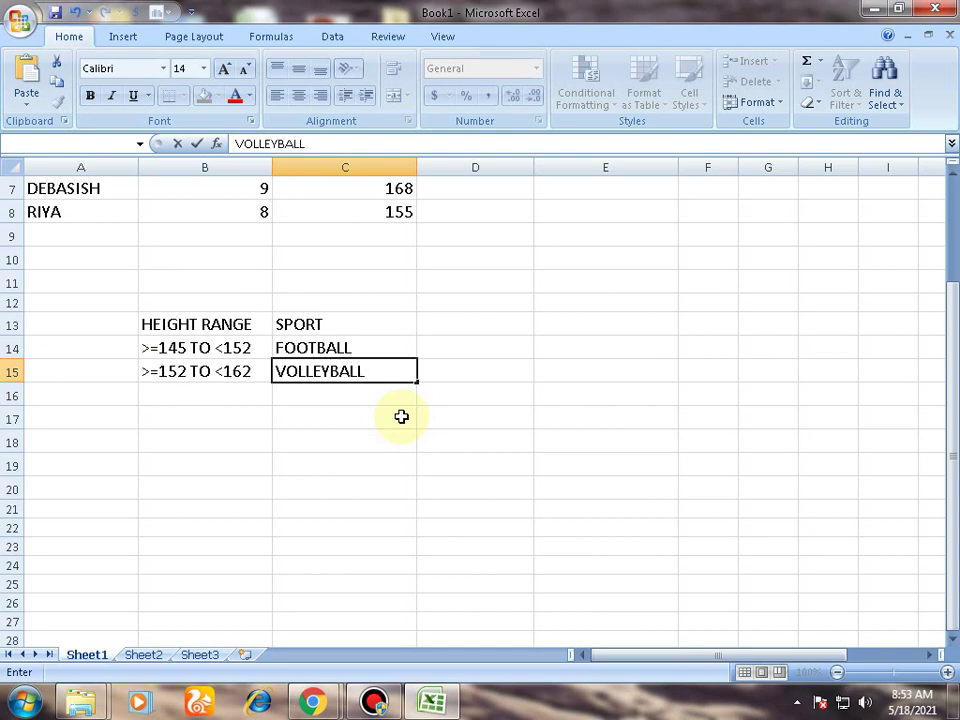
key(Return)
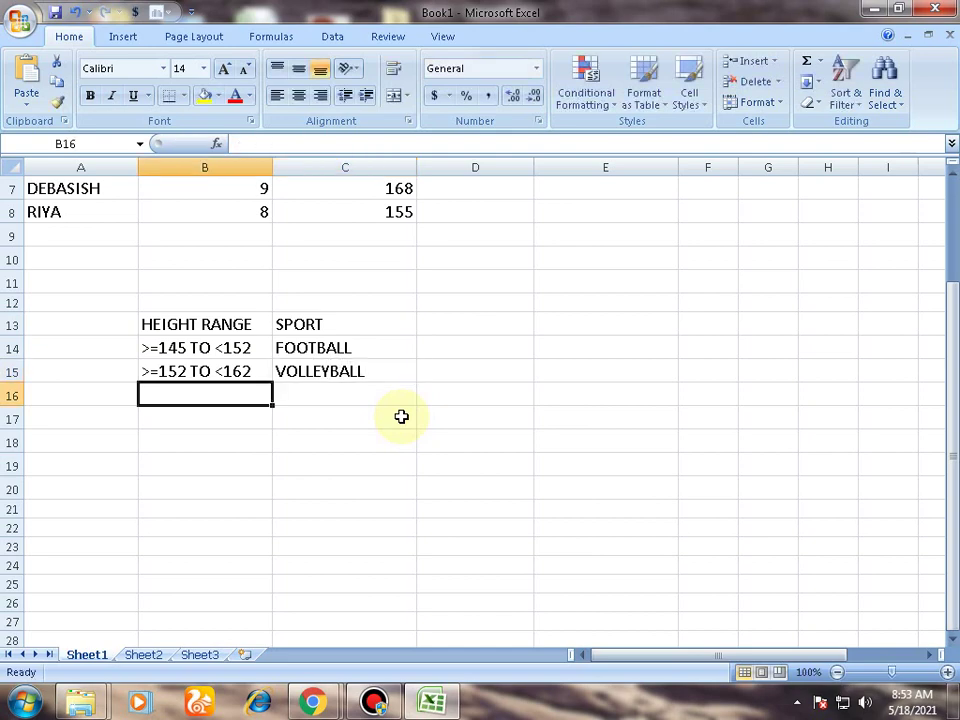
Enter the height range >=162 & above in B16 and its sport BASKETBALL in C16
text(>=)
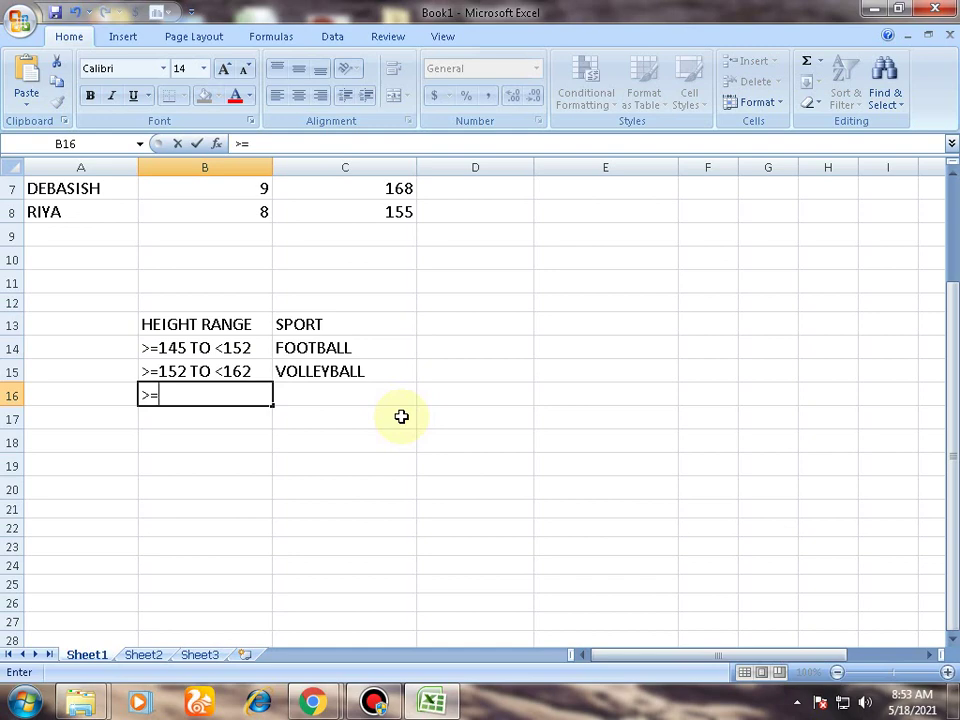
text(162 & abi)
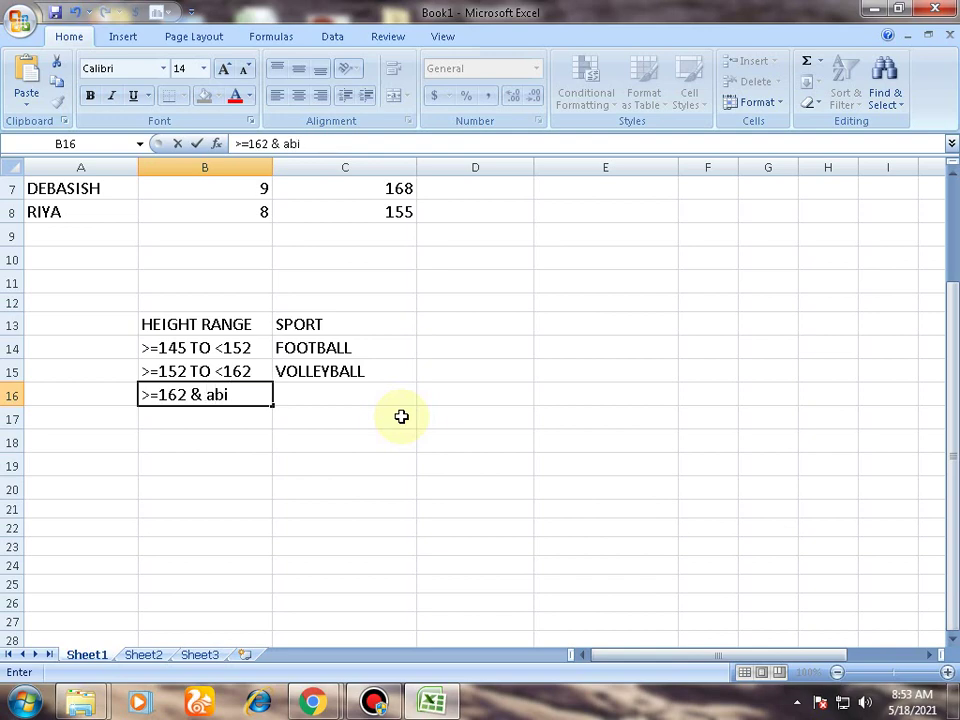
key(BackSpace)
text(ove)
key(Tab)
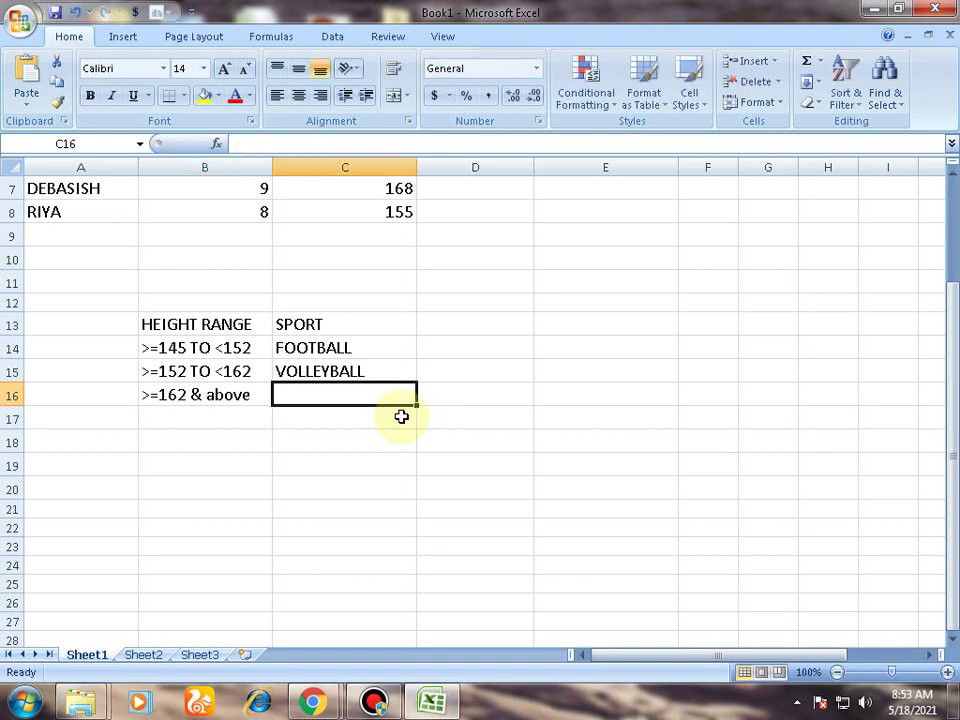
text(B)
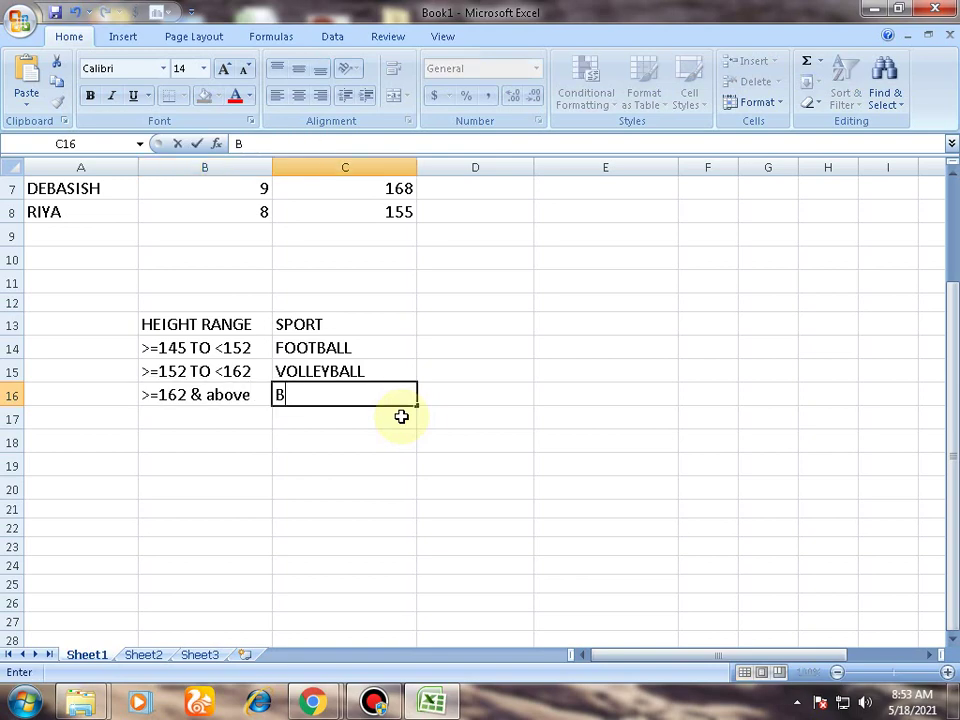
text(aske)
key(BackSpace)
key(BackSpace)
key(BackSpace)
key(BackSpace)
key(BackSpace)
text(BASKET)
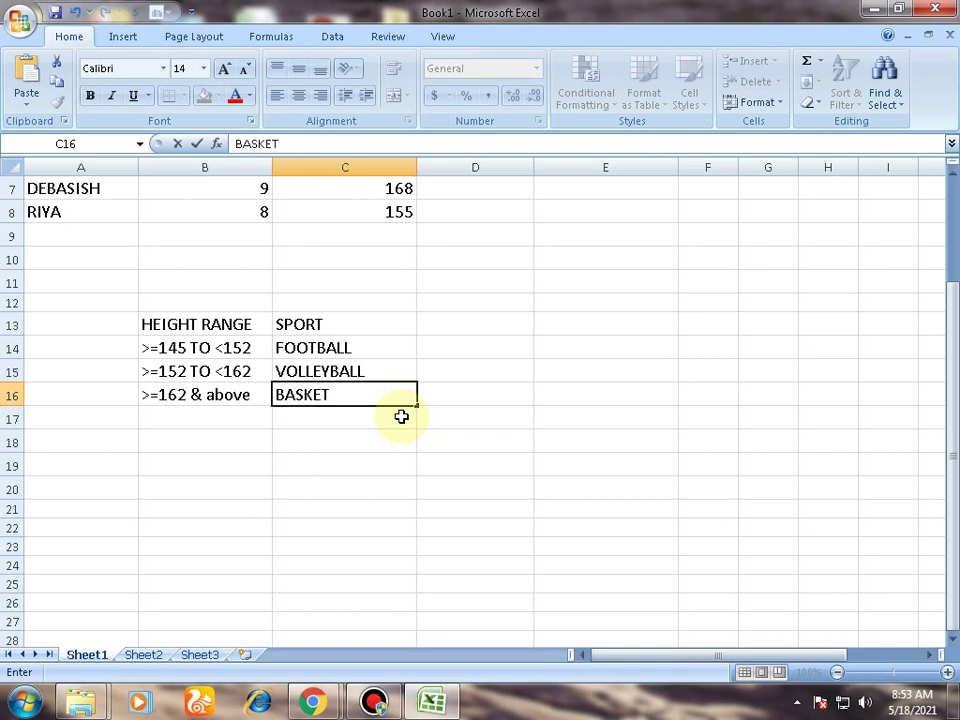
text(BALL)
key(Return)
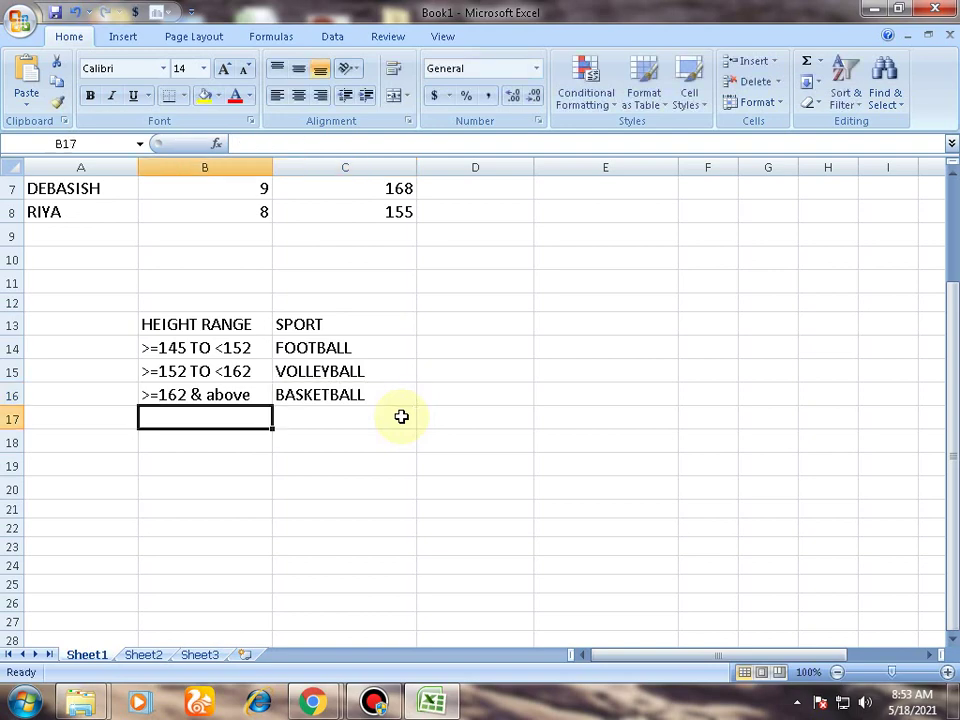
Enter the fallback row with ELSE in B17 and NO SPORT in C17
text(ELSE)
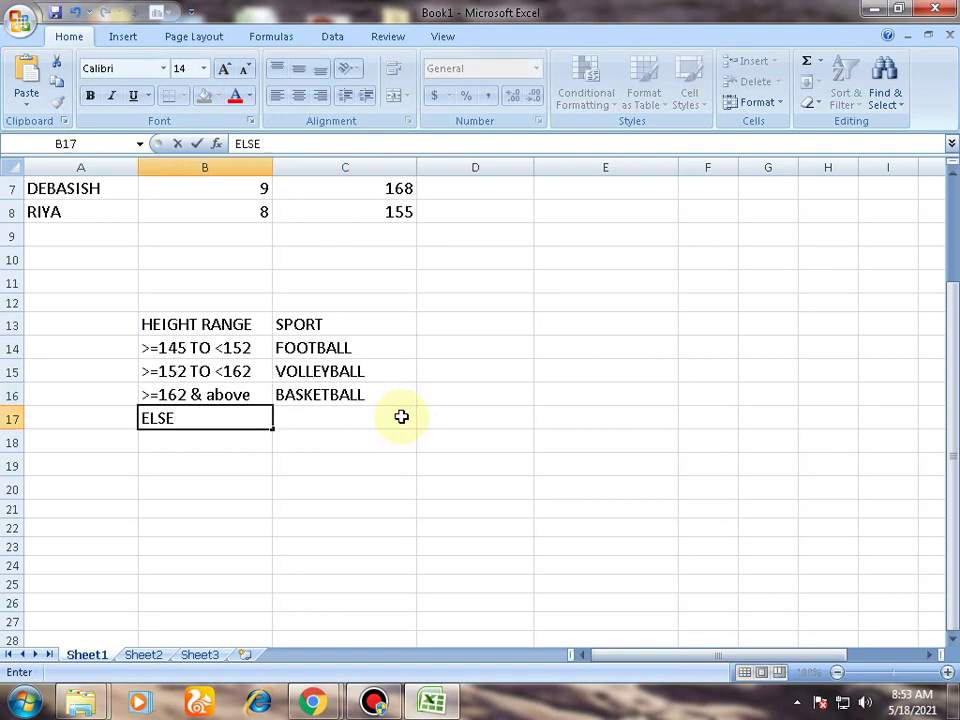
key(Tab)
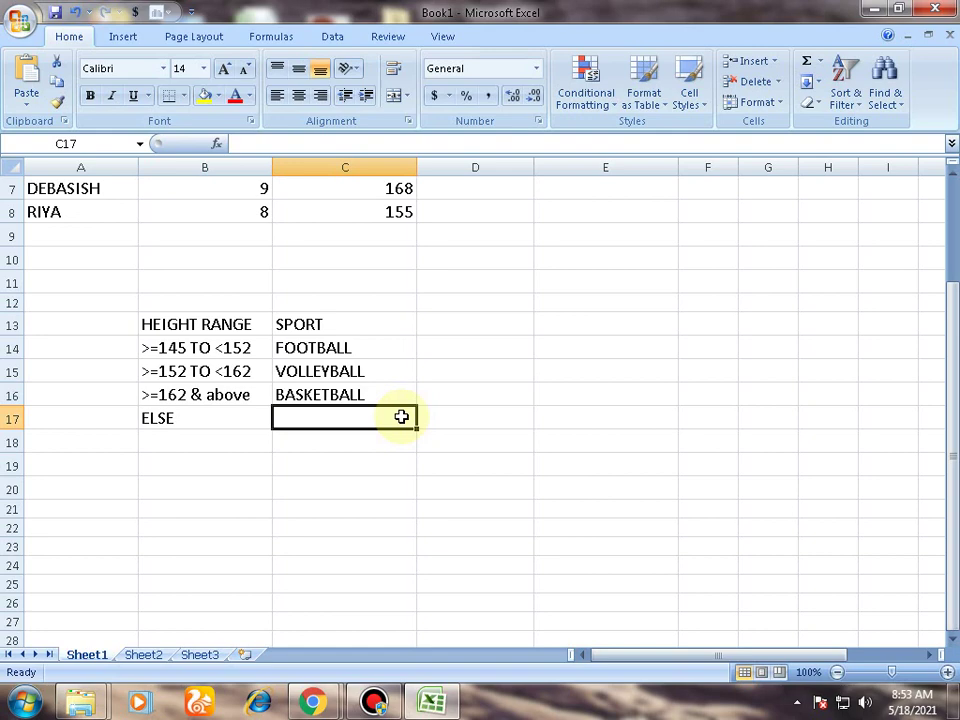
text(NO S)
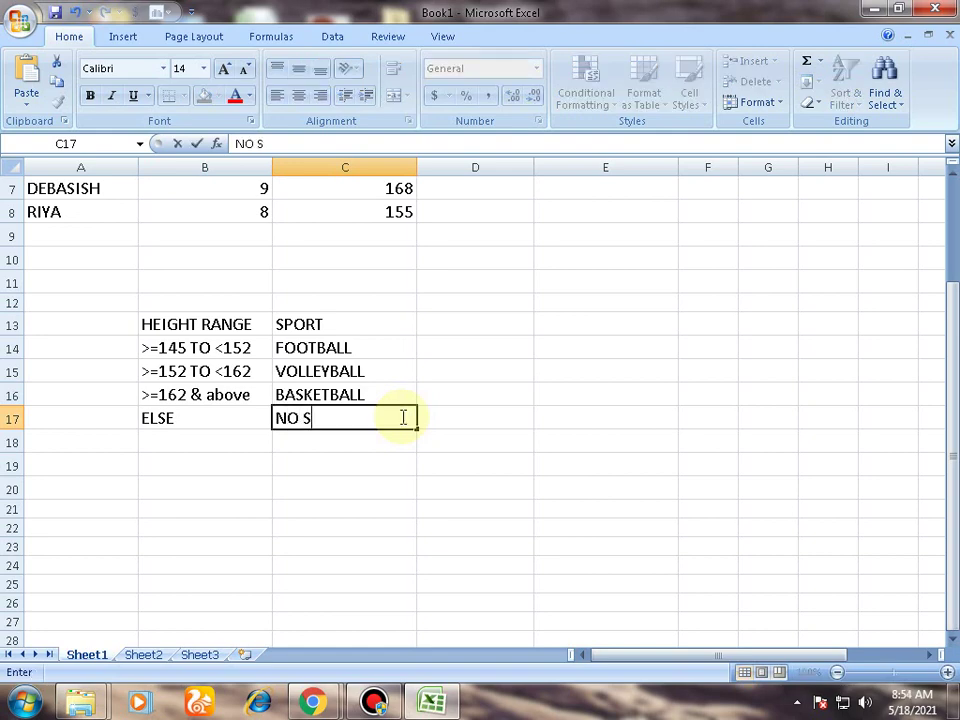
text(PORT)
Enter the heading SPORTS FEES in D13 and the football fee 200 in D14
click(445, 334)
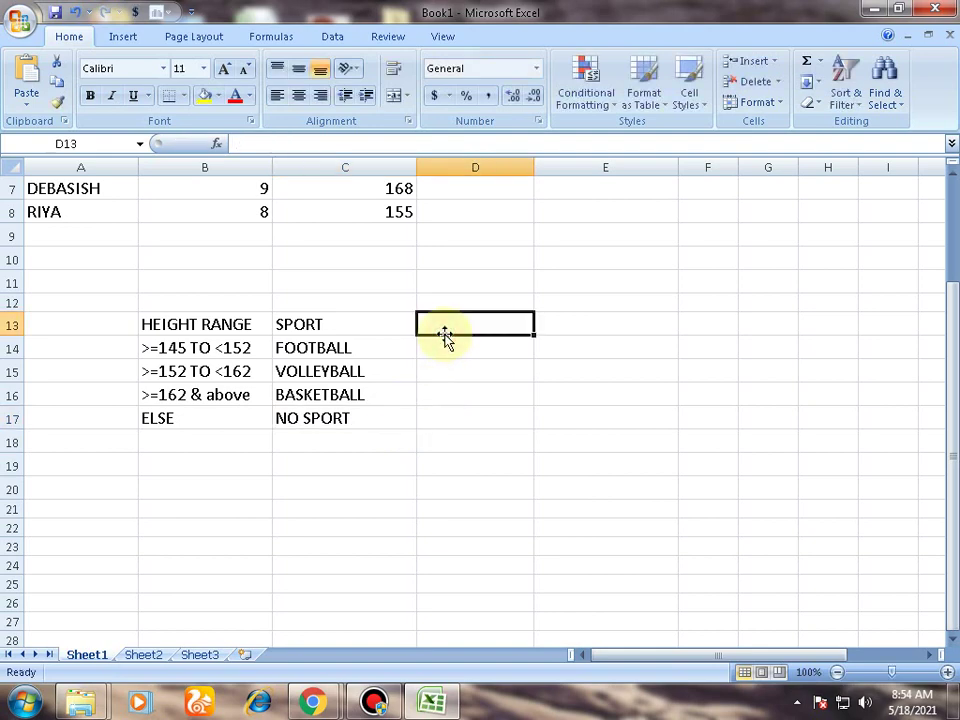
text(S)
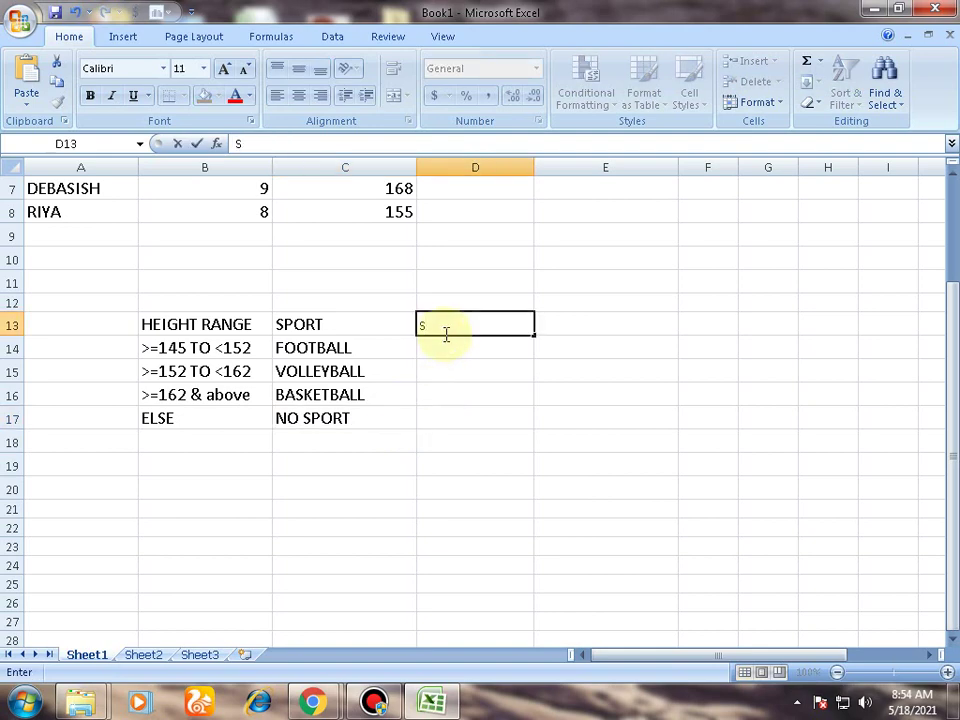
key(BackSpace)
text(SPORTS FEES)
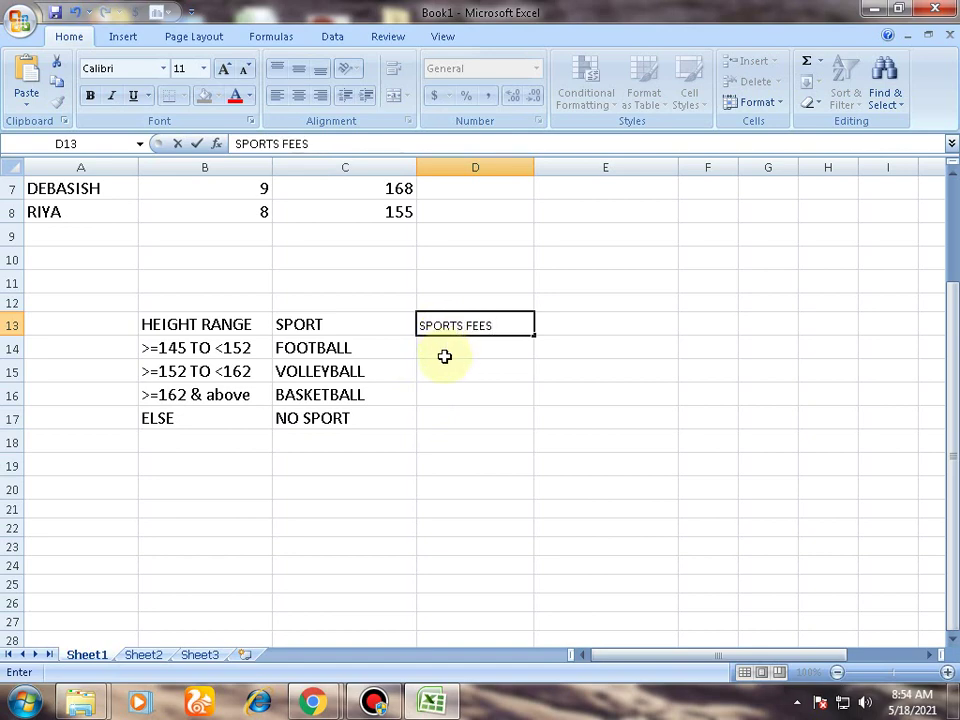
click(444, 348)
text(200)
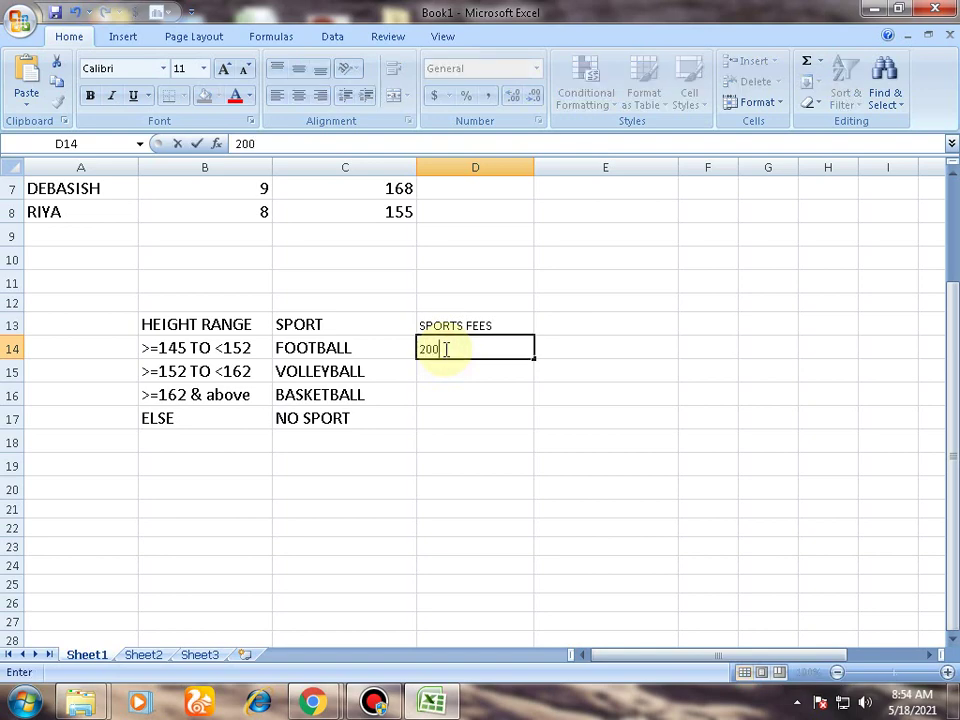
key(Return)
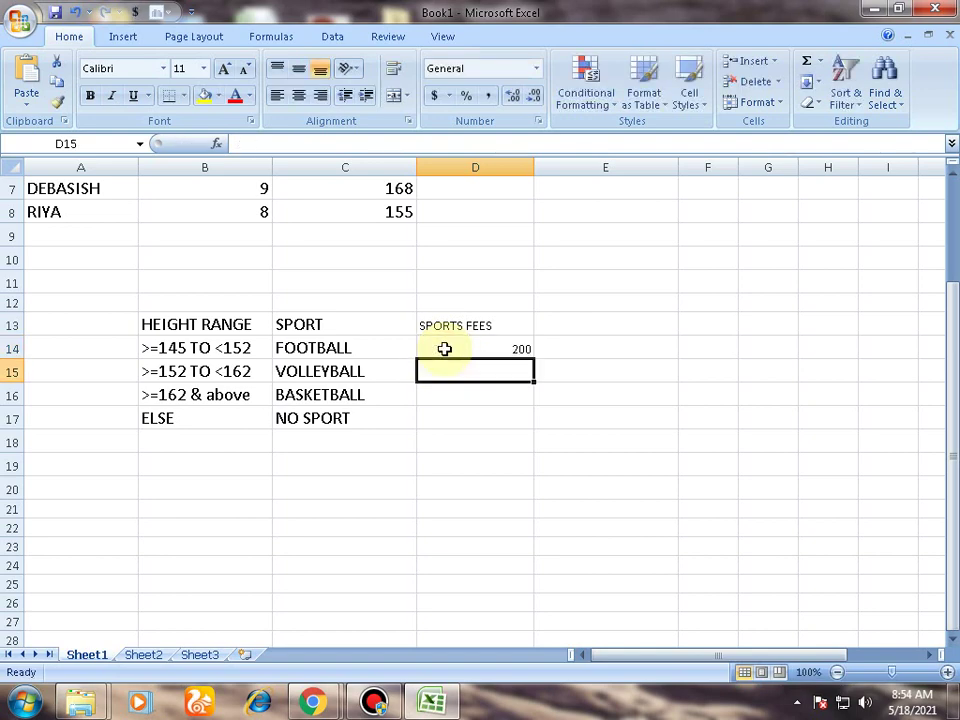
Enter the sports fees 150 for volleyball in D15, 250 for basketball in D16 and 0 for no sport in D17
text(150)
key(Return)
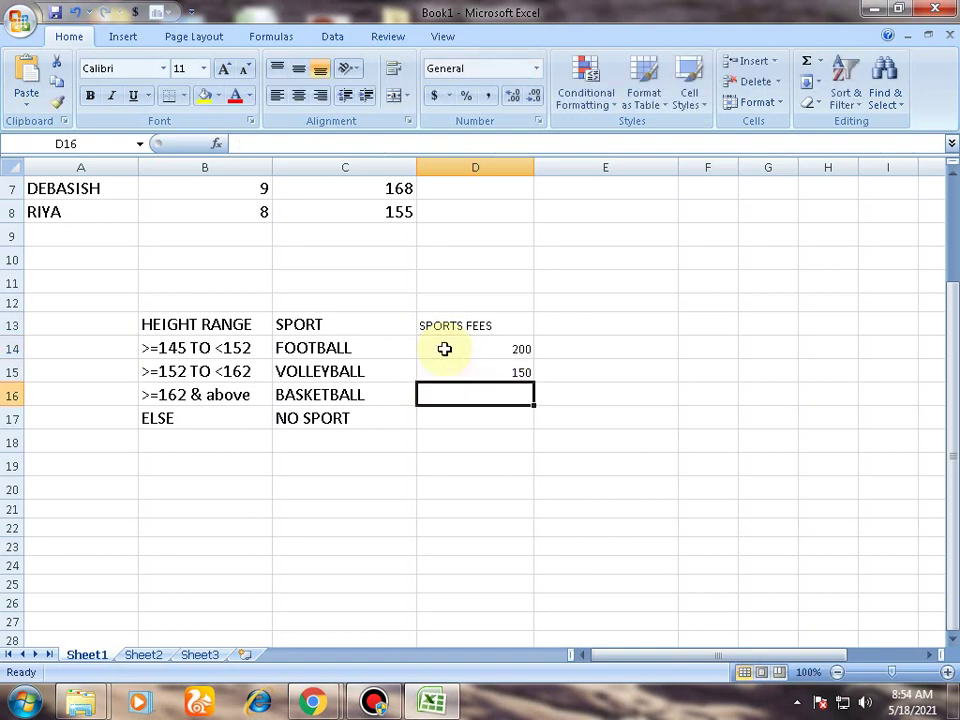
text(250)
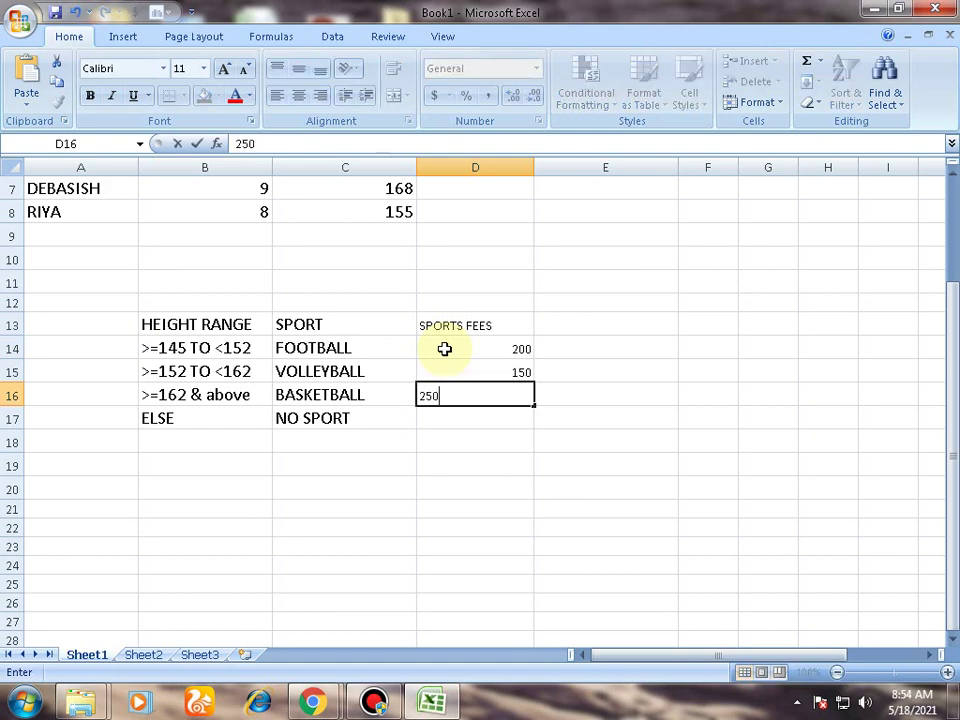
key(Return)
text(0)
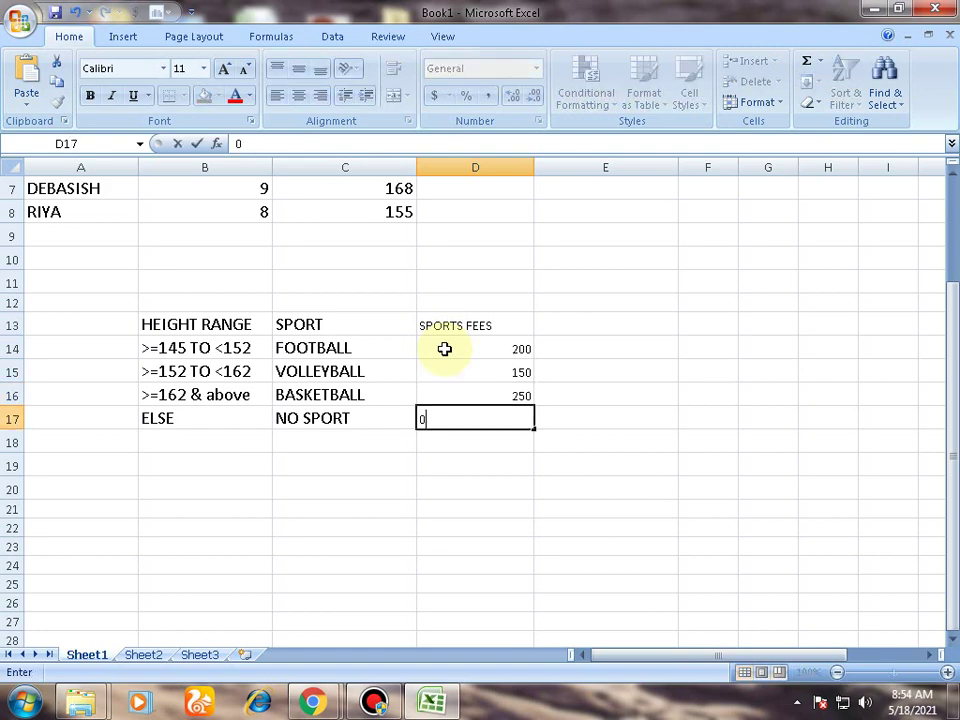
click(608, 437)
Set the font size of the criteria table B13:D17 to 16
drag(251, 326, 514, 417)
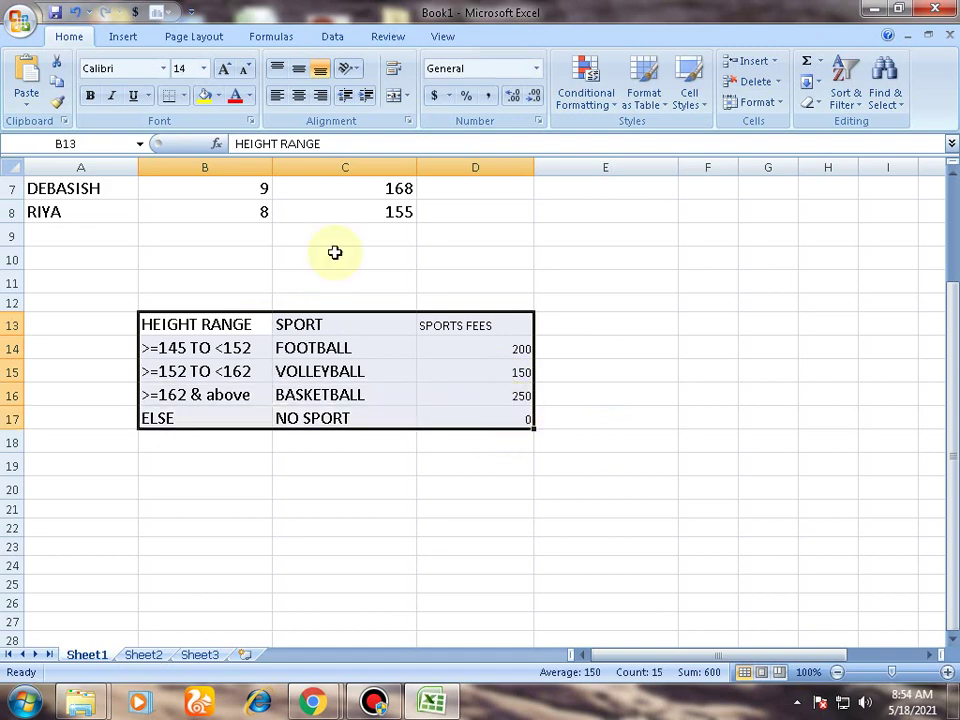
click(227, 72)
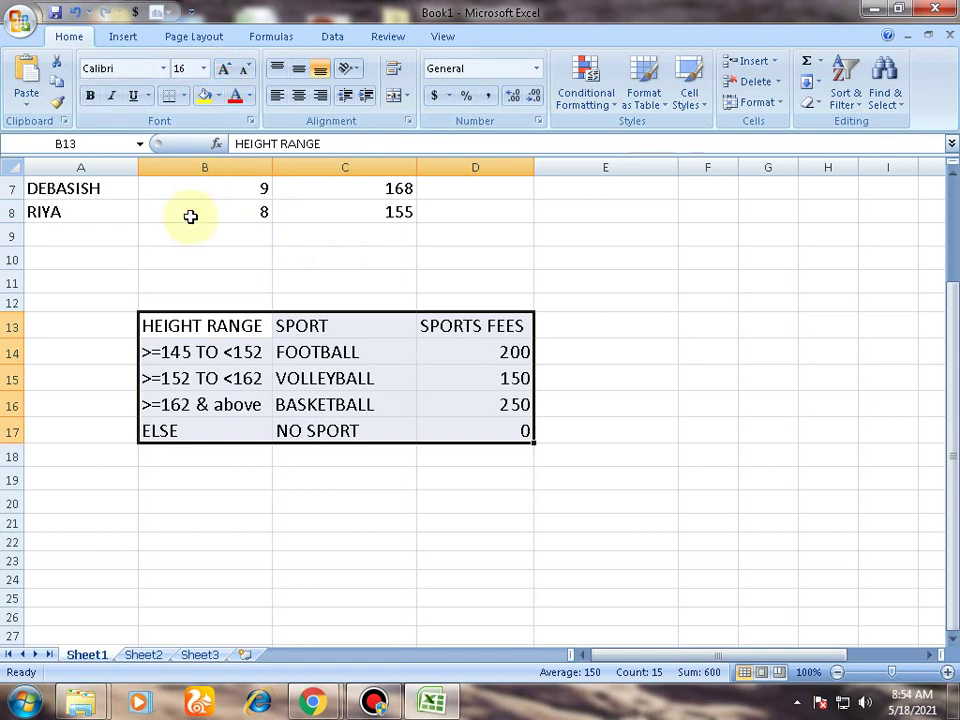
click(311, 398)
Examine the criteria table row by row, matching each height range to its sport and sports fee
drag(208, 328, 493, 427)
scroll(493, 427, up, 2)
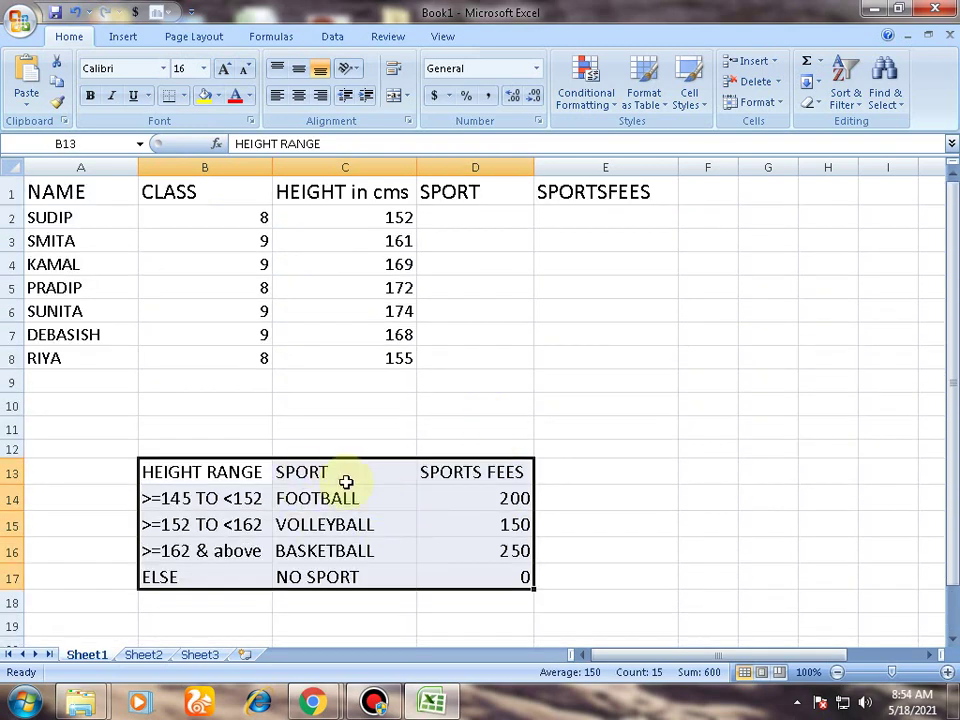
click(522, 475)
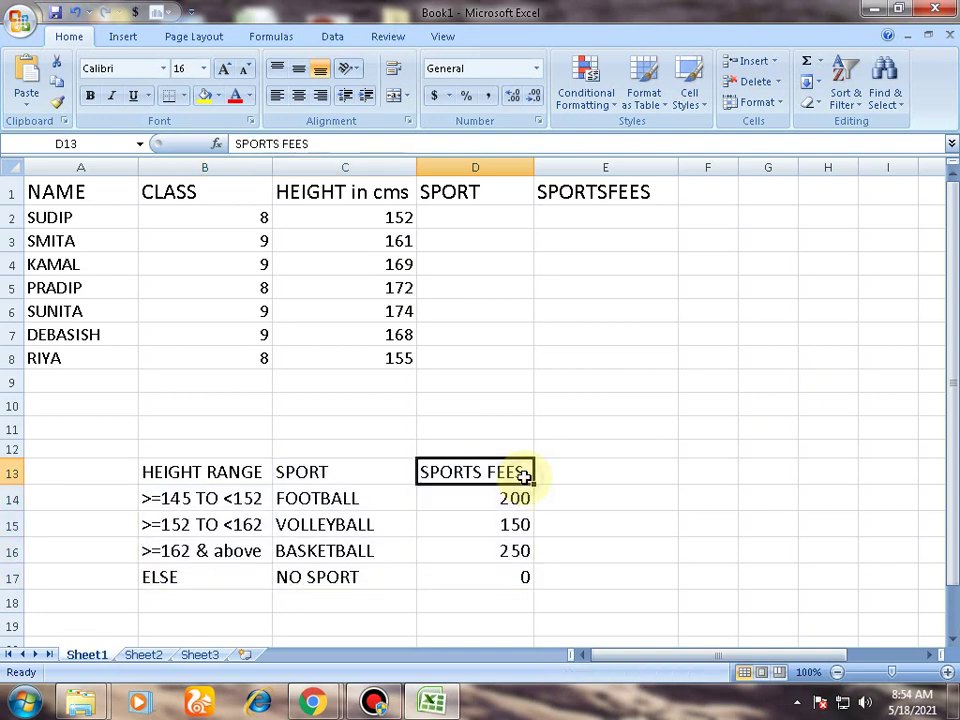
click(198, 497)
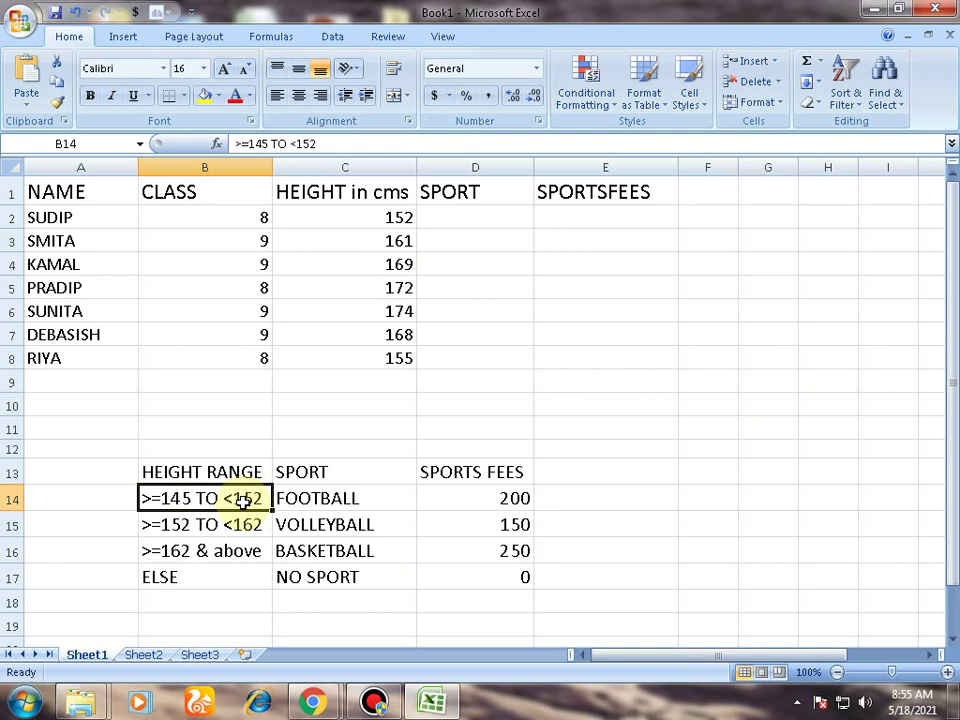
click(340, 503)
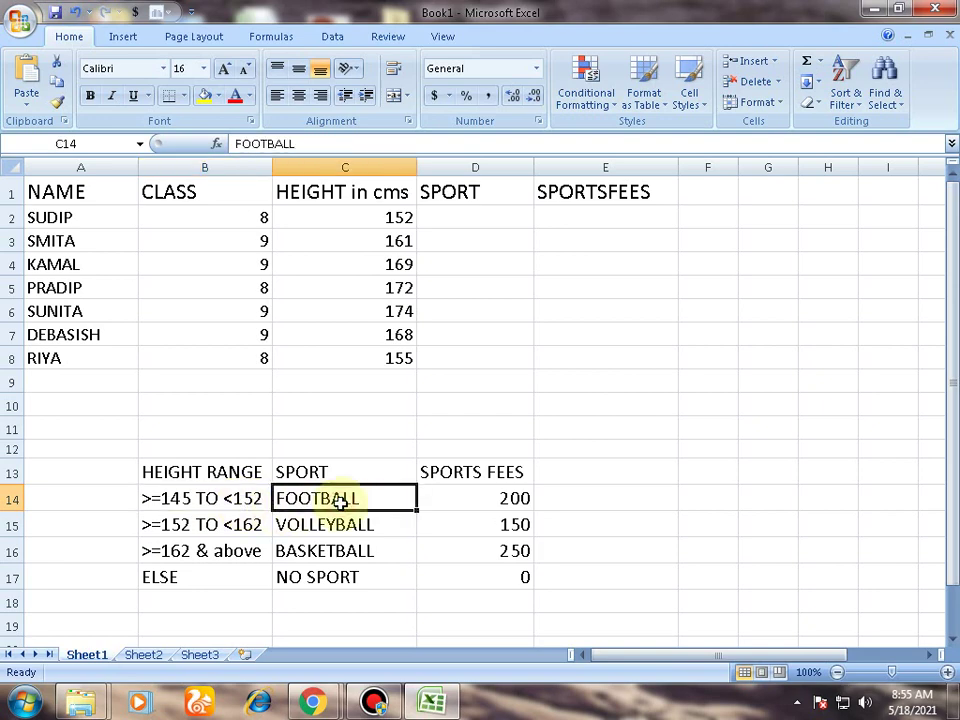
click(489, 498)
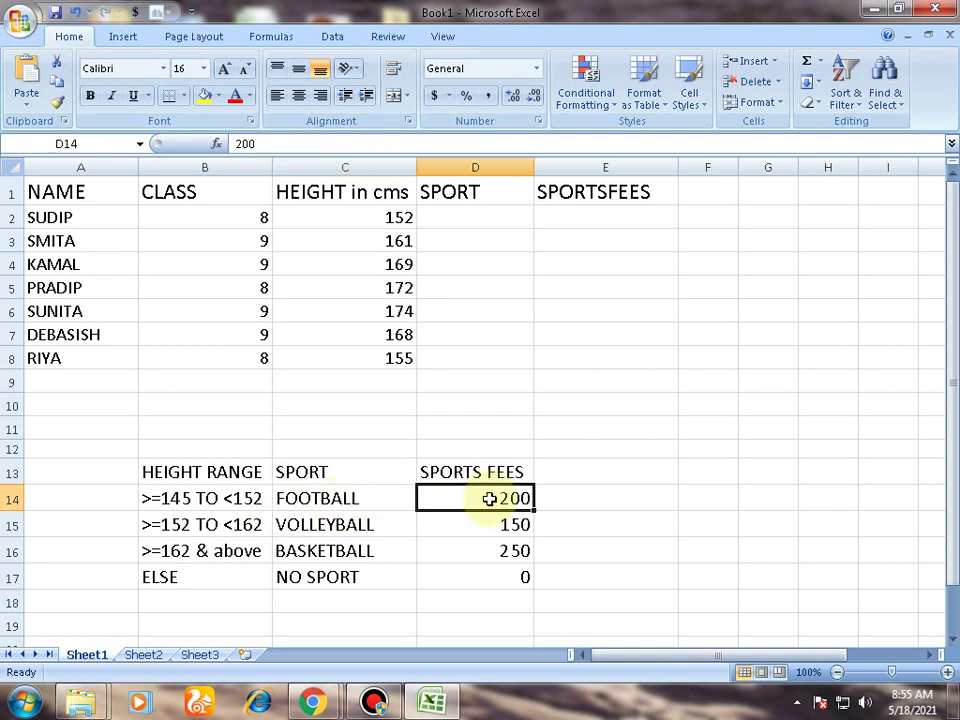
click(191, 524)
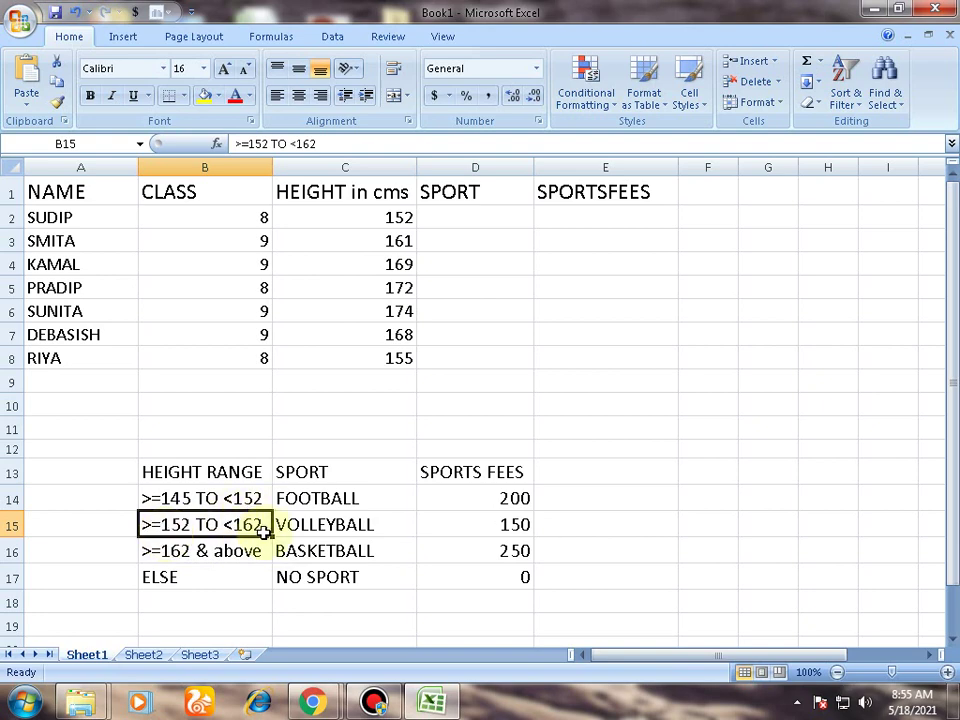
click(336, 528)
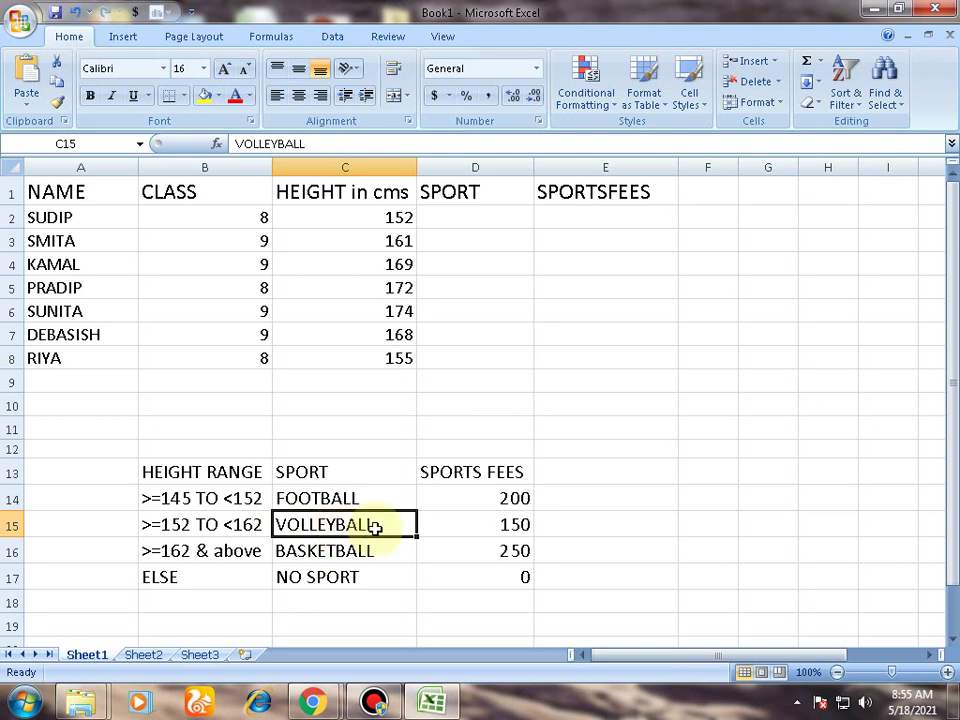
click(459, 523)
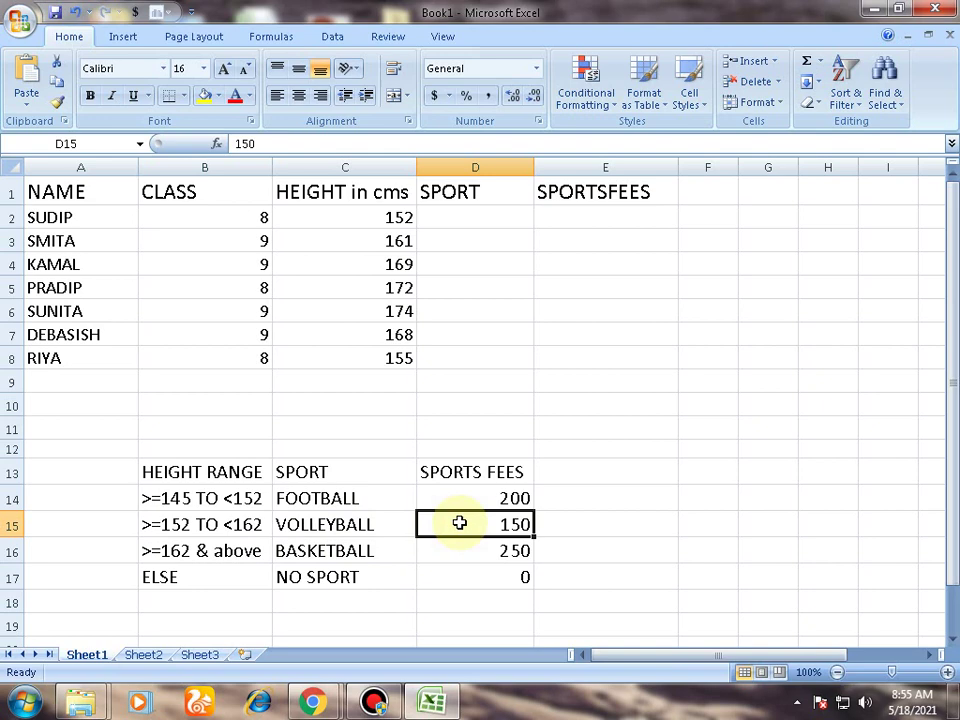
click(240, 558)
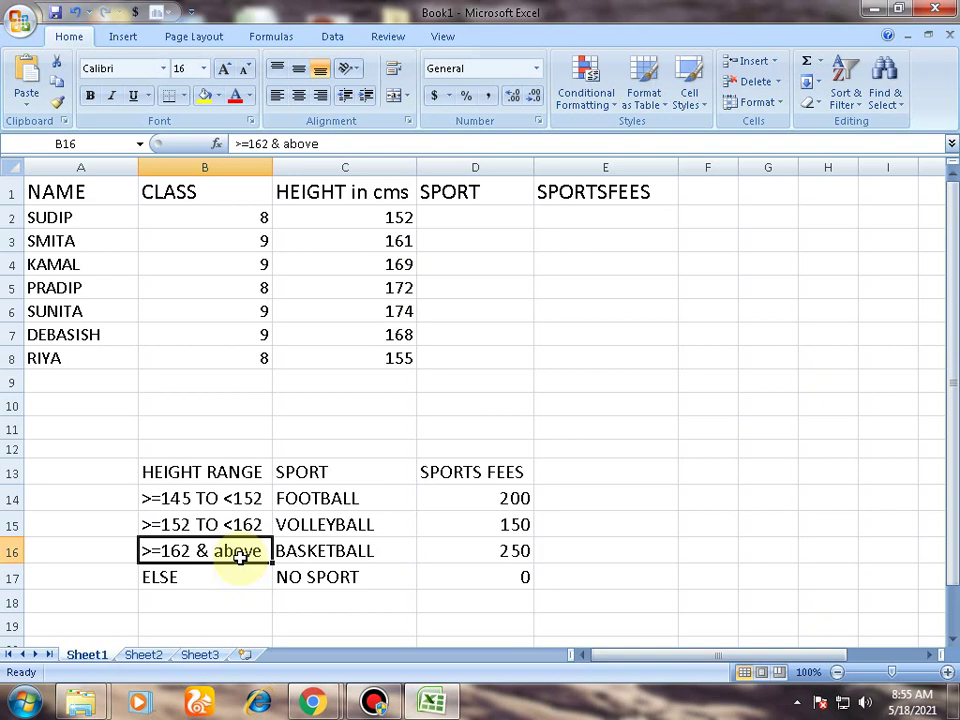
click(314, 553)
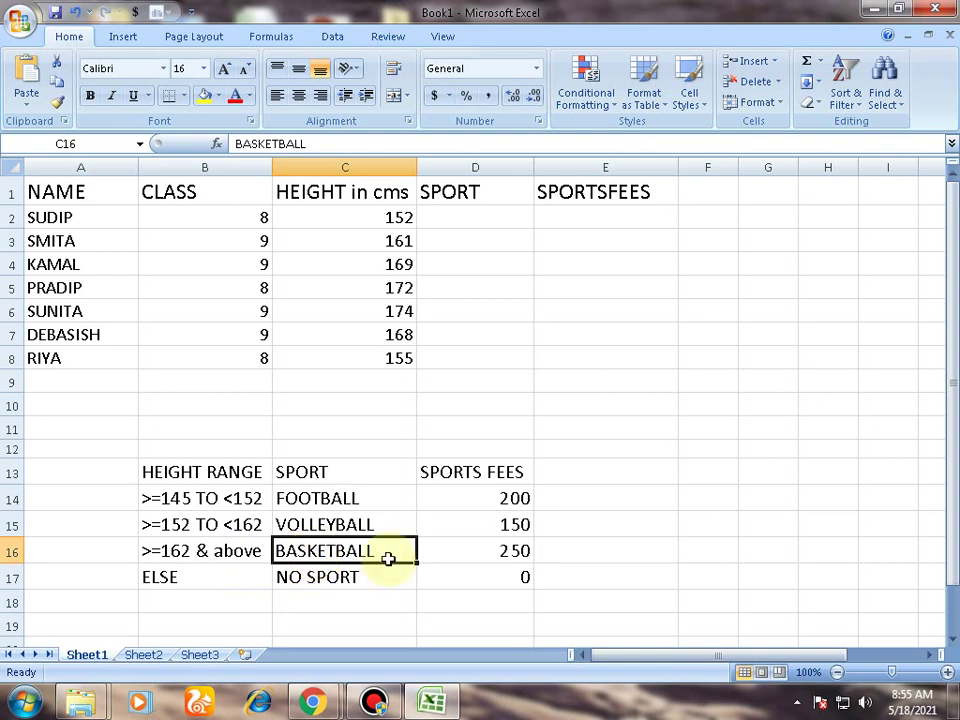
click(478, 551)
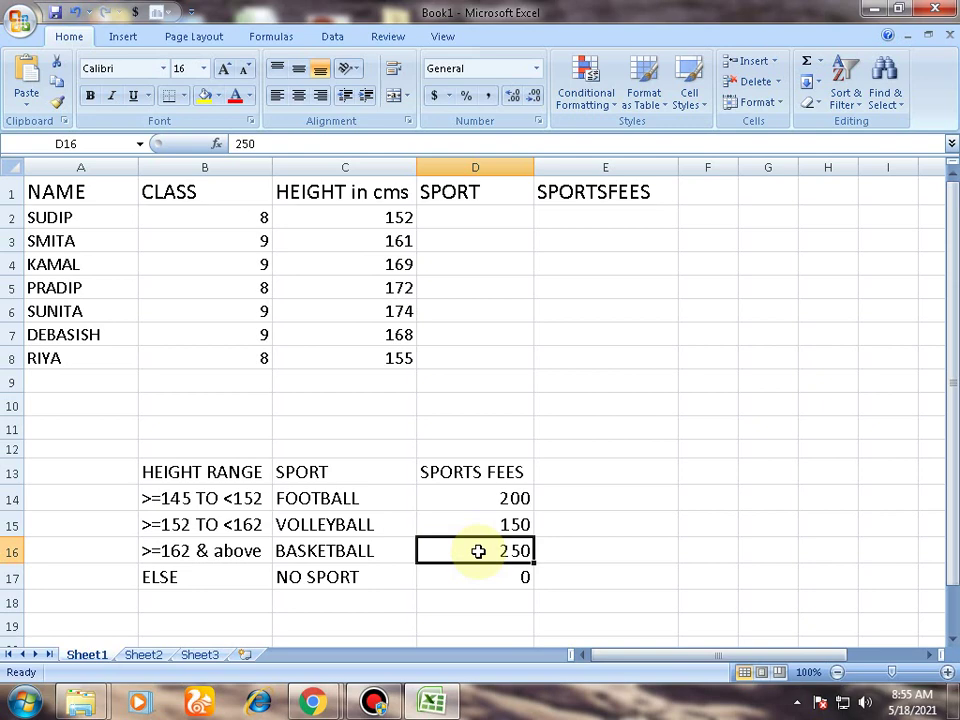
click(374, 704)
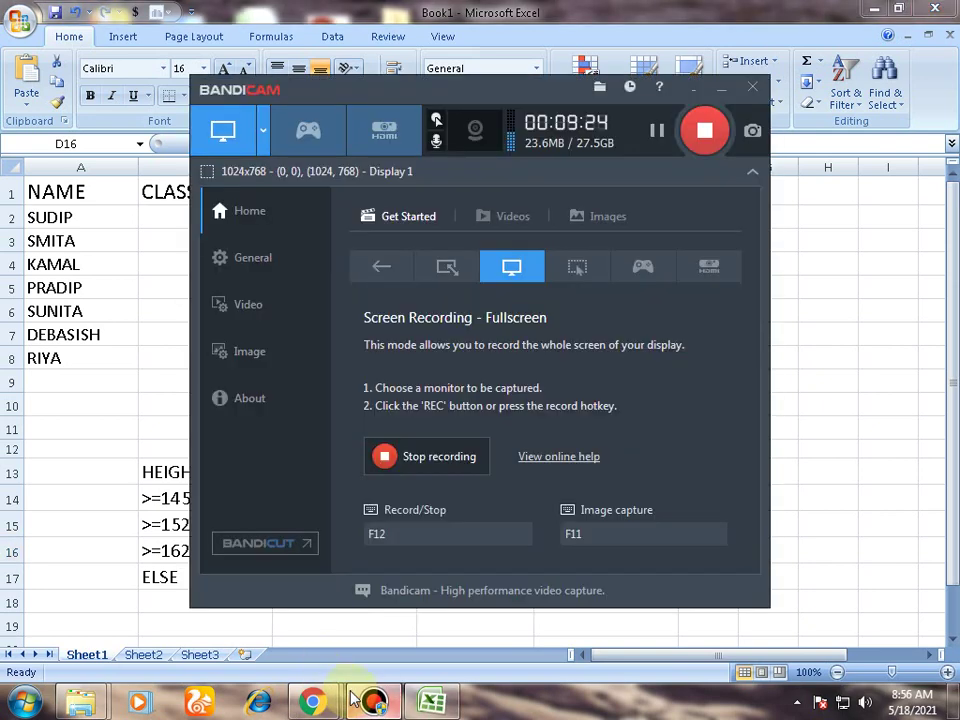
click(721, 89)
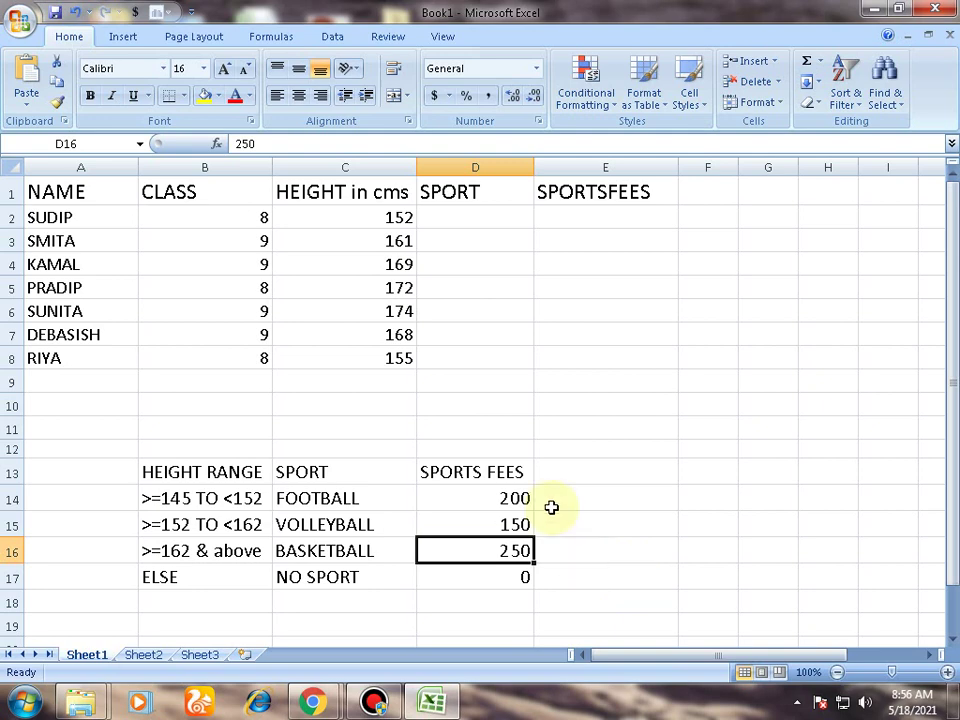
Widen column D slightly and start the sport formula in D2 with =IF(C2>=162,"BASKETBALL",
click(478, 216)
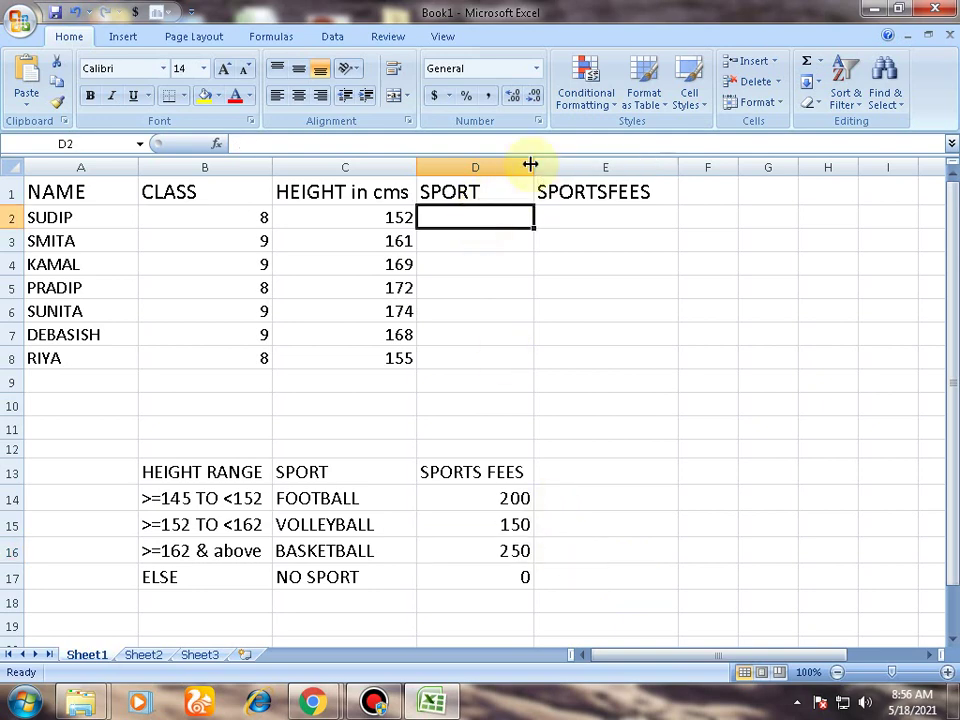
drag(534, 166, 557, 166)
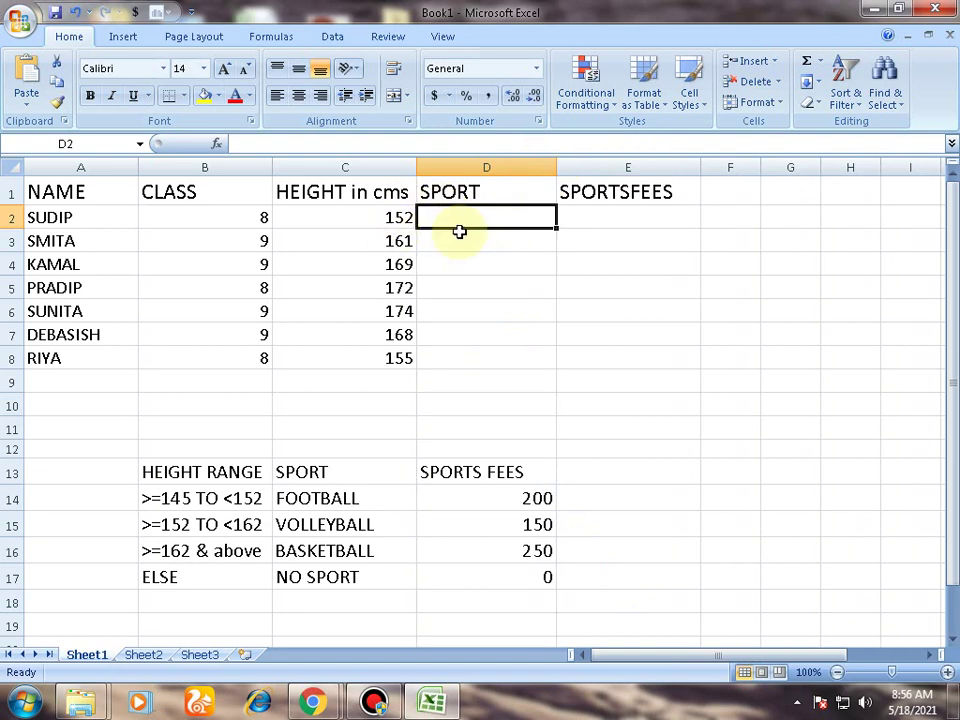
text(=)
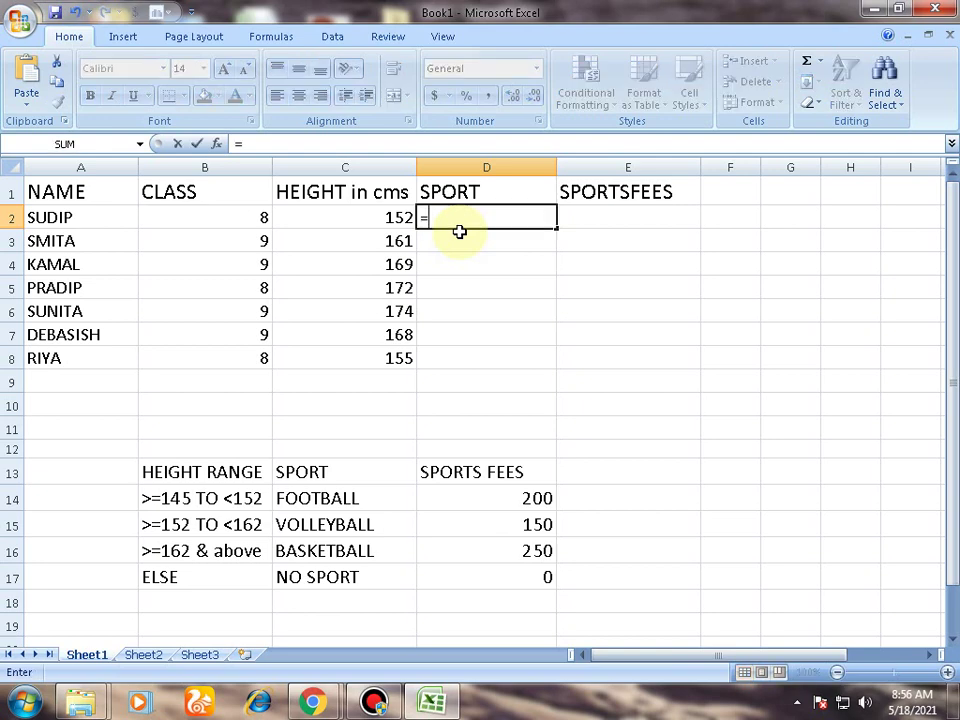
text(IF()
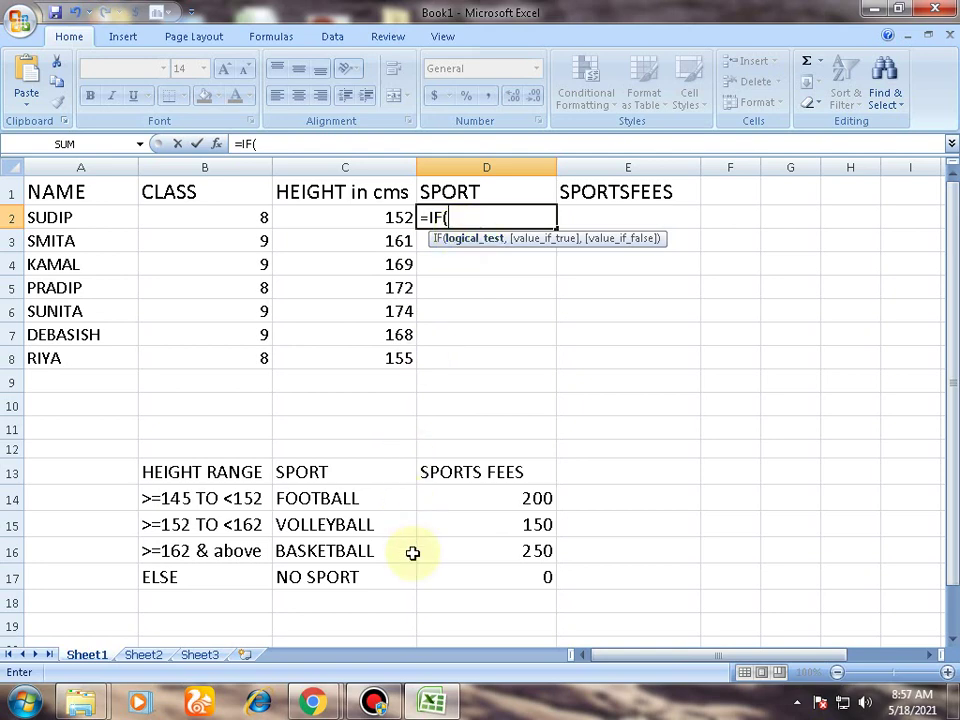
click(324, 217)
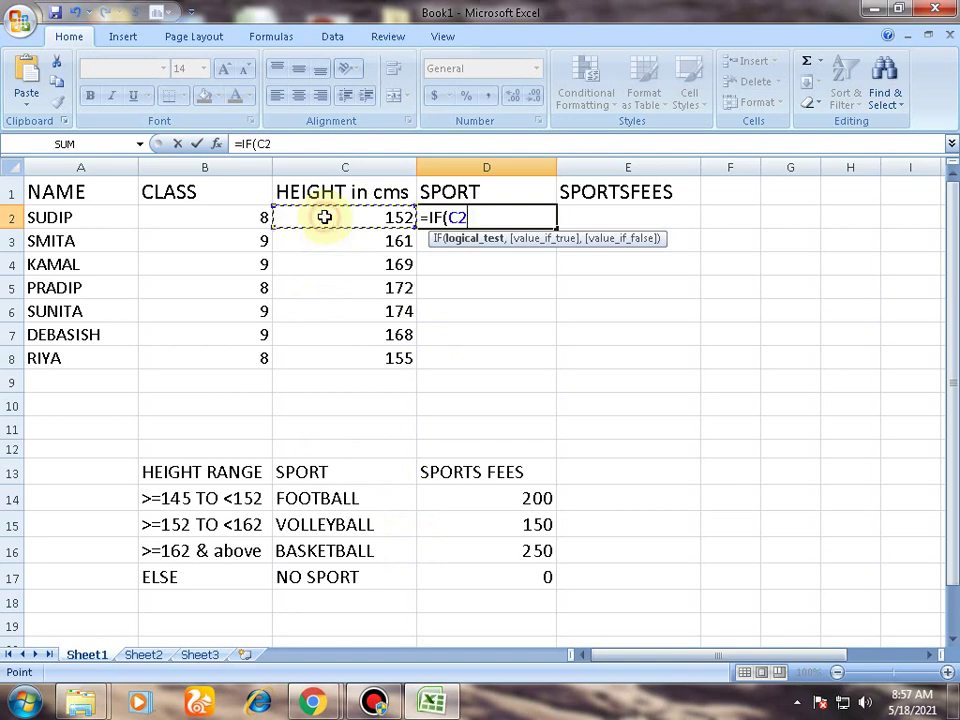
text(>=)
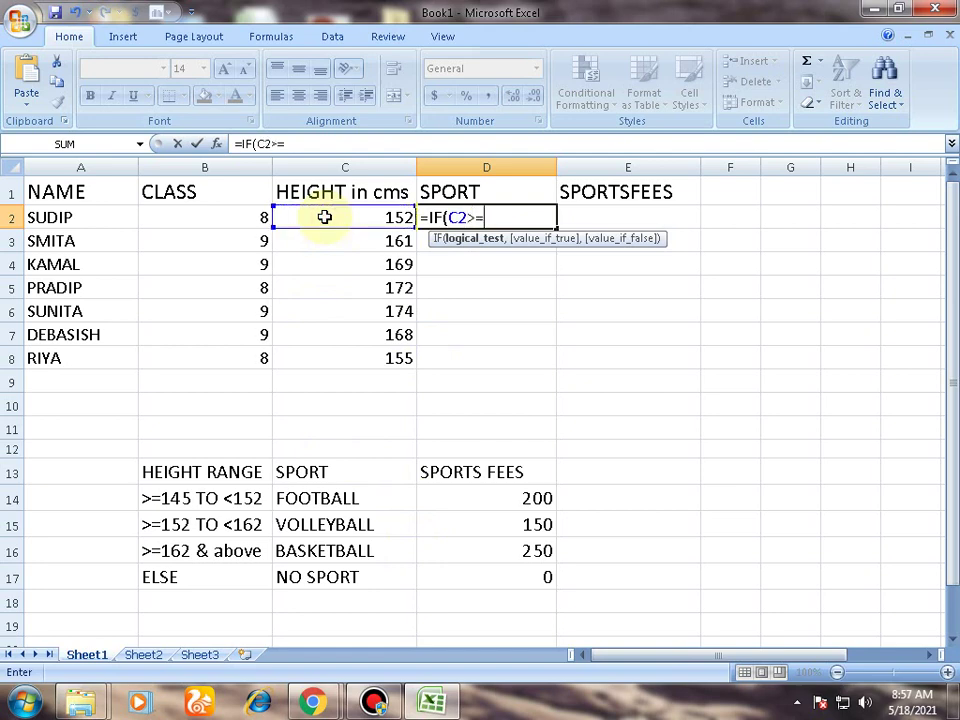
text(162,"B)
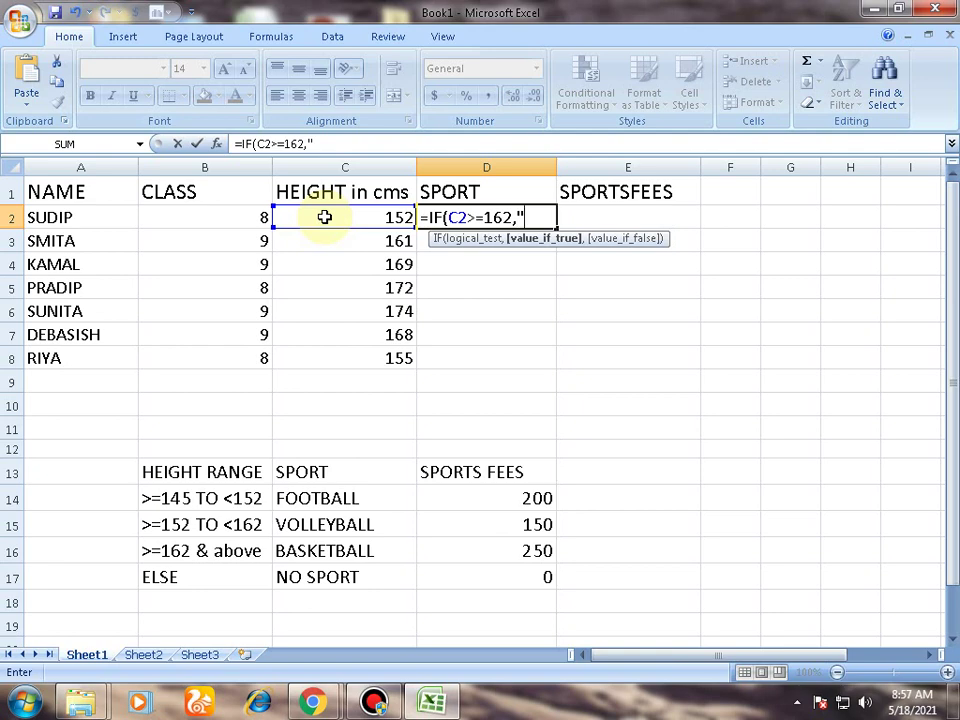
text(ASKET)
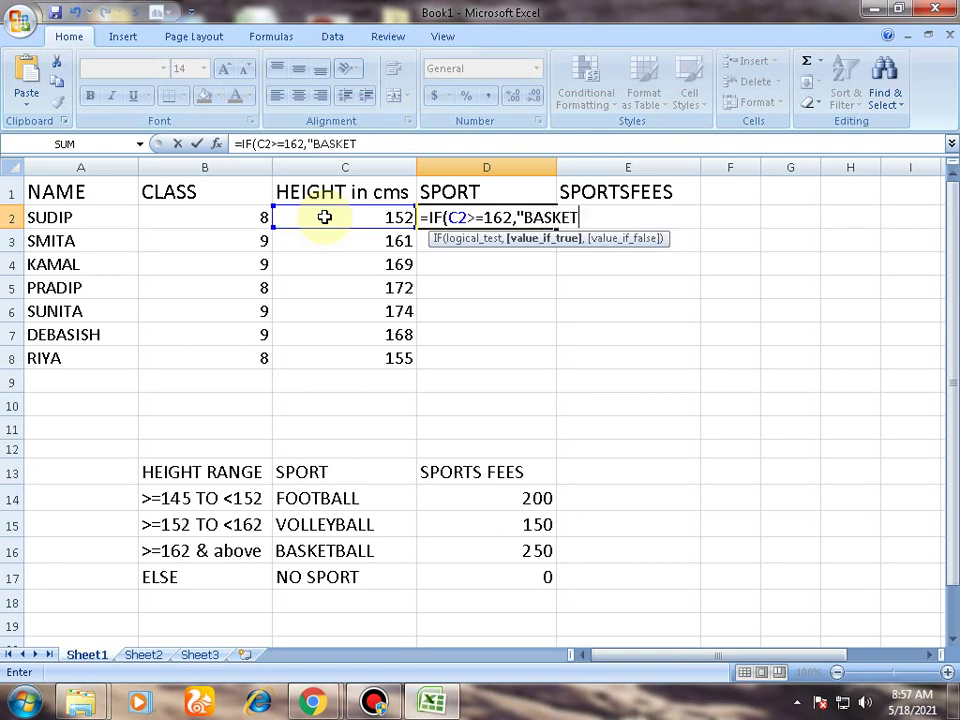
text(BALL")
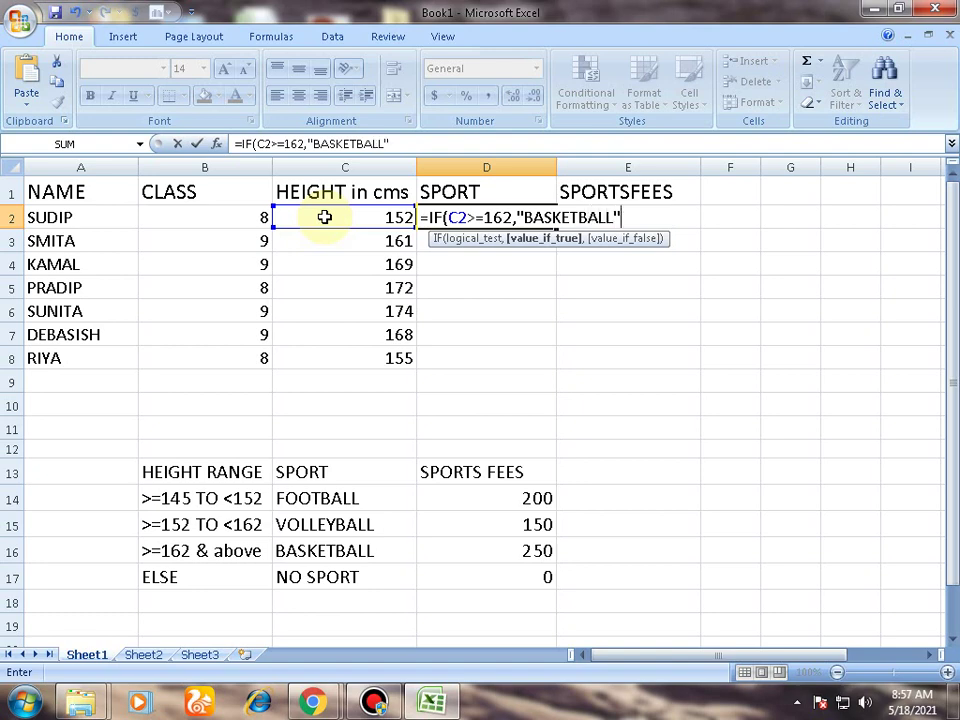
text(,)
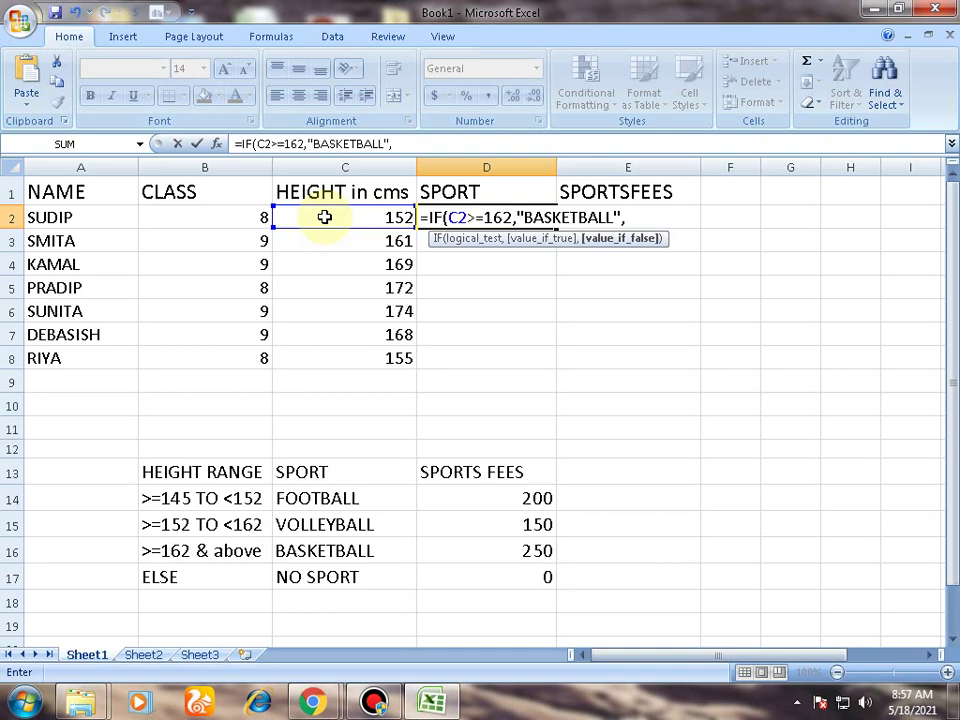
Add the nested condition IF(C2>=152,"VOLLEYBALL", as the false branch of the D2 formula
text(IF()
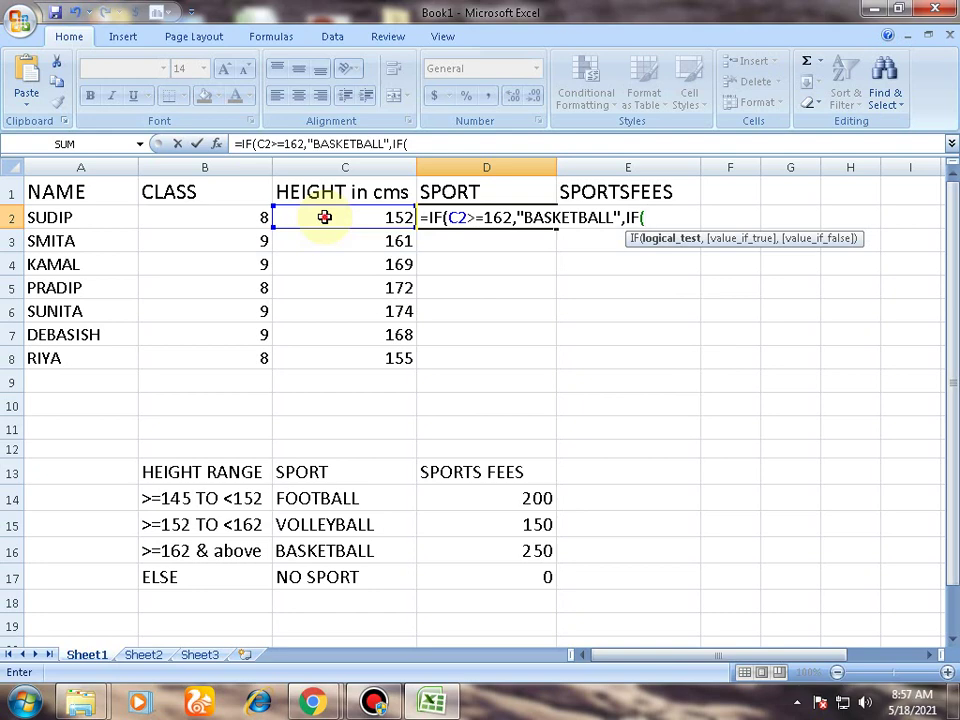
click(324, 217)
text(>=152,")
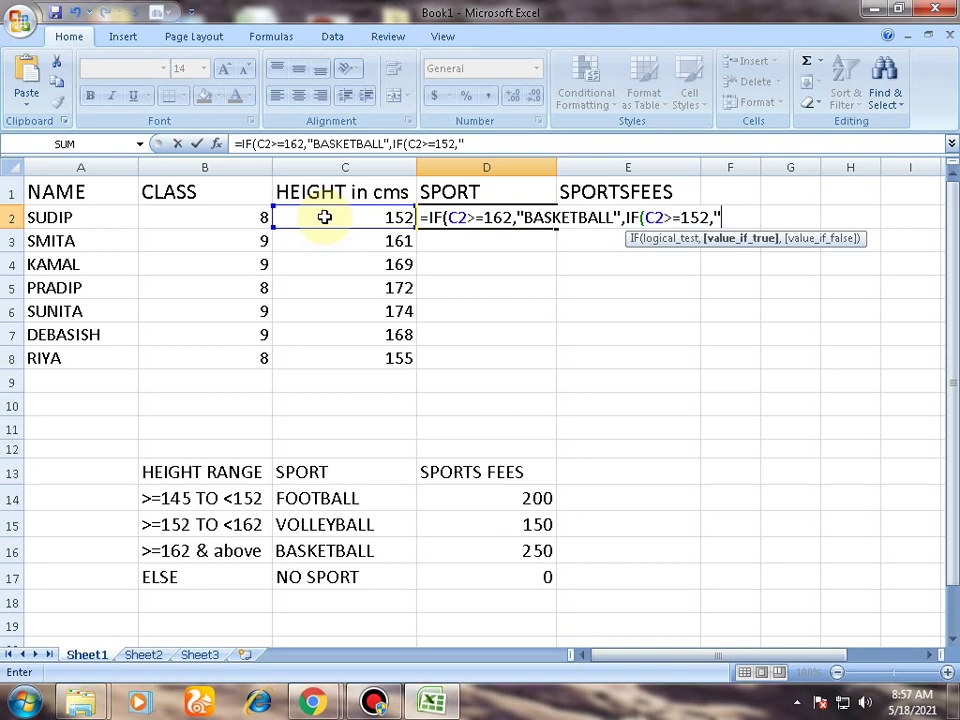
text(VOLLE)
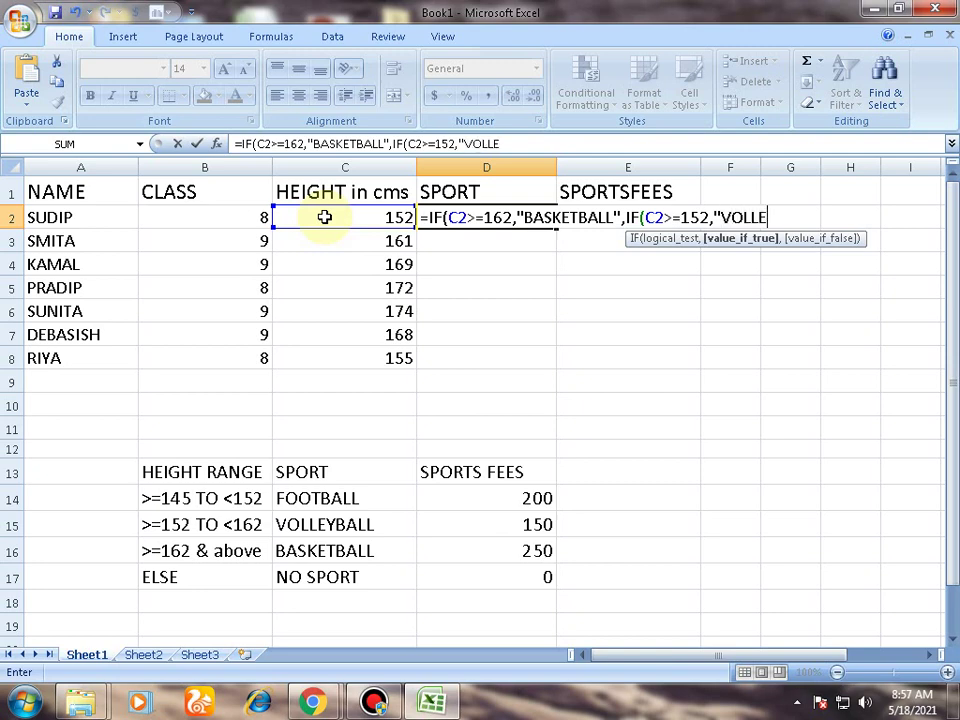
text(YBALL")
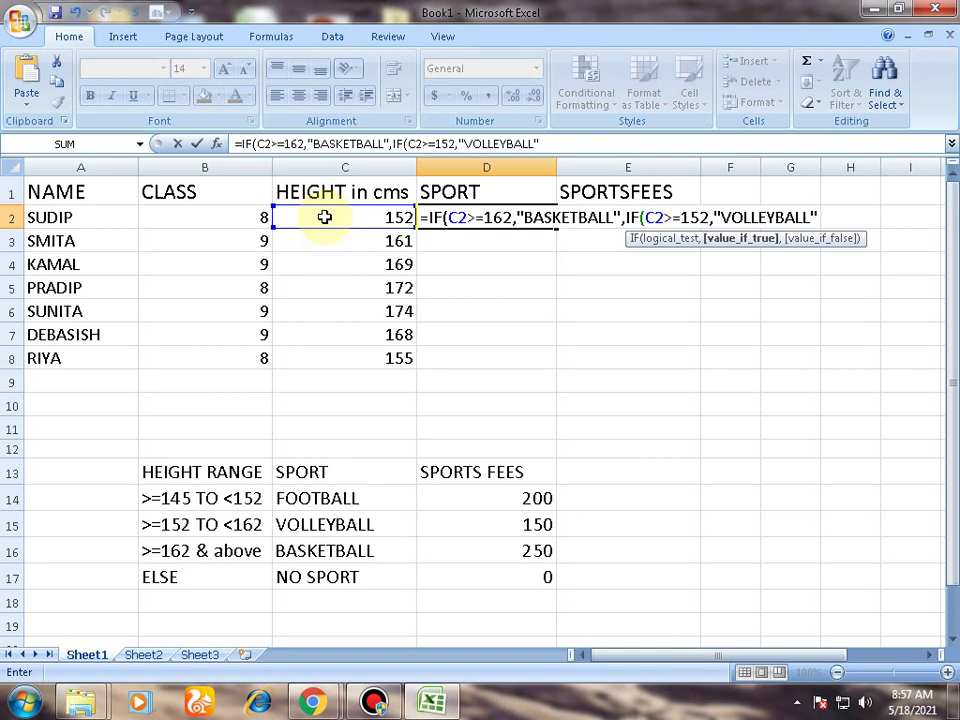
text(,)
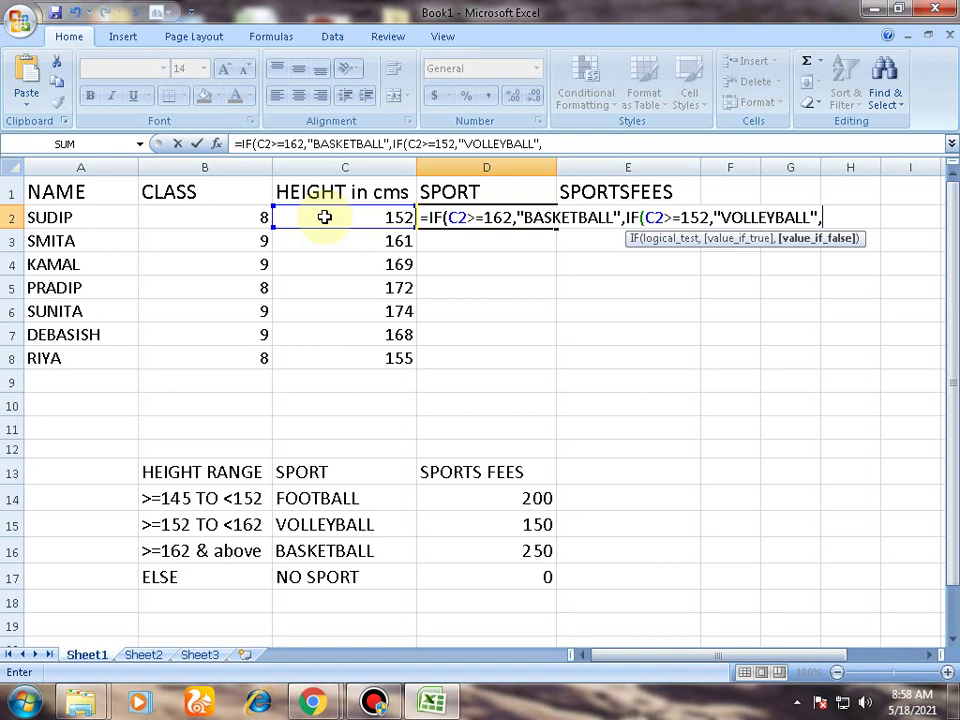
Add the nested condition IF(C2>=145,"FOOTBALL" as the false branch of the VOLLEYBALL test in the D2 formula
text(IF()
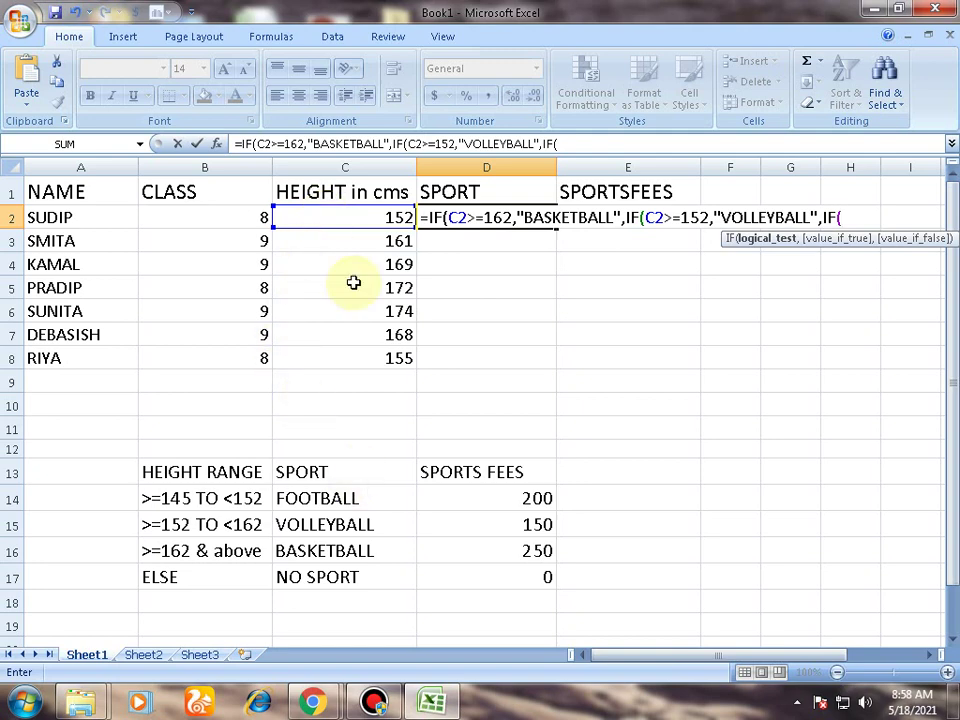
click(348, 218)
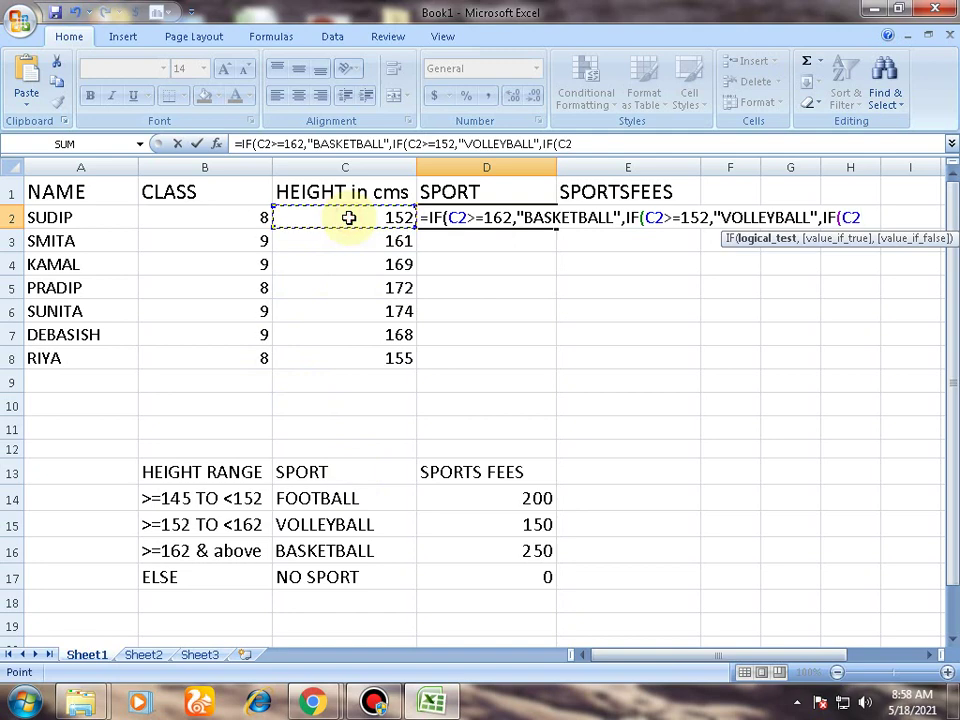
text(>=)
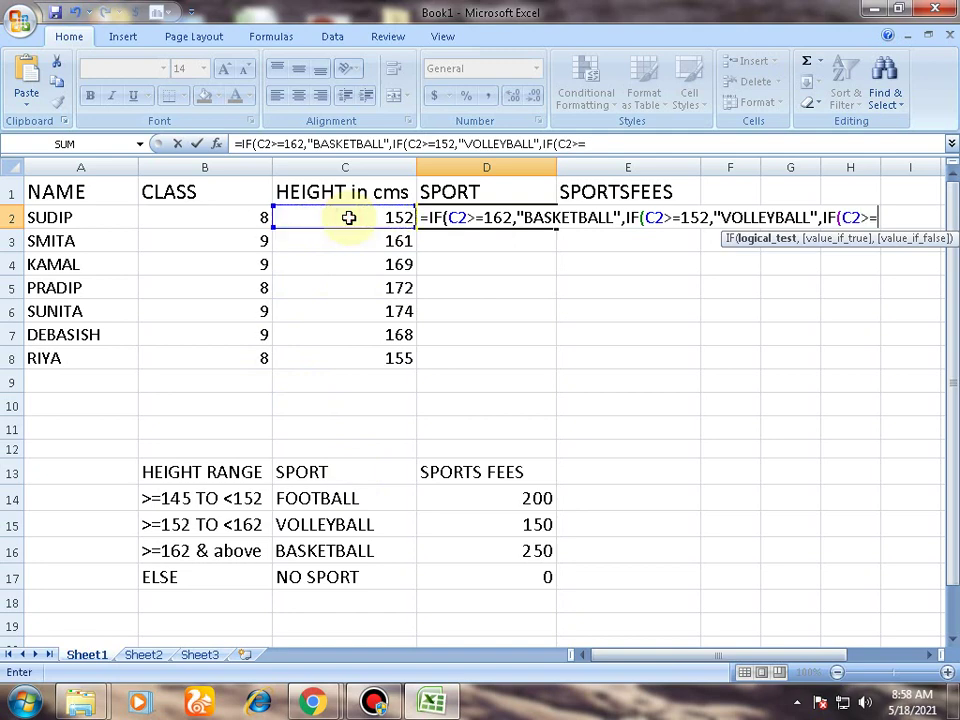
text(145,")
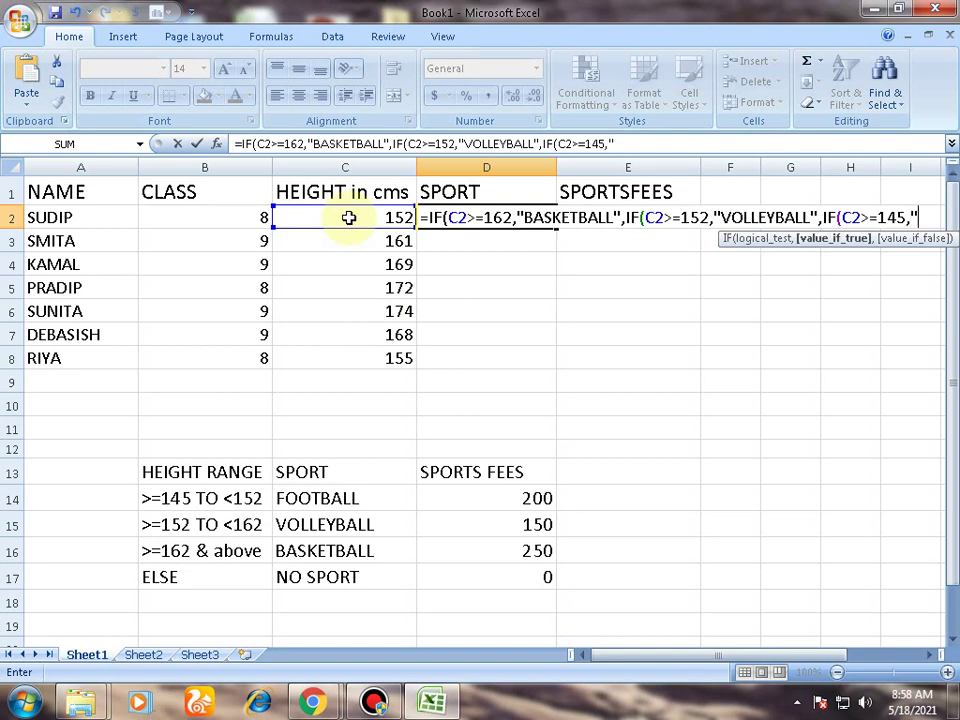
text(FOOT)
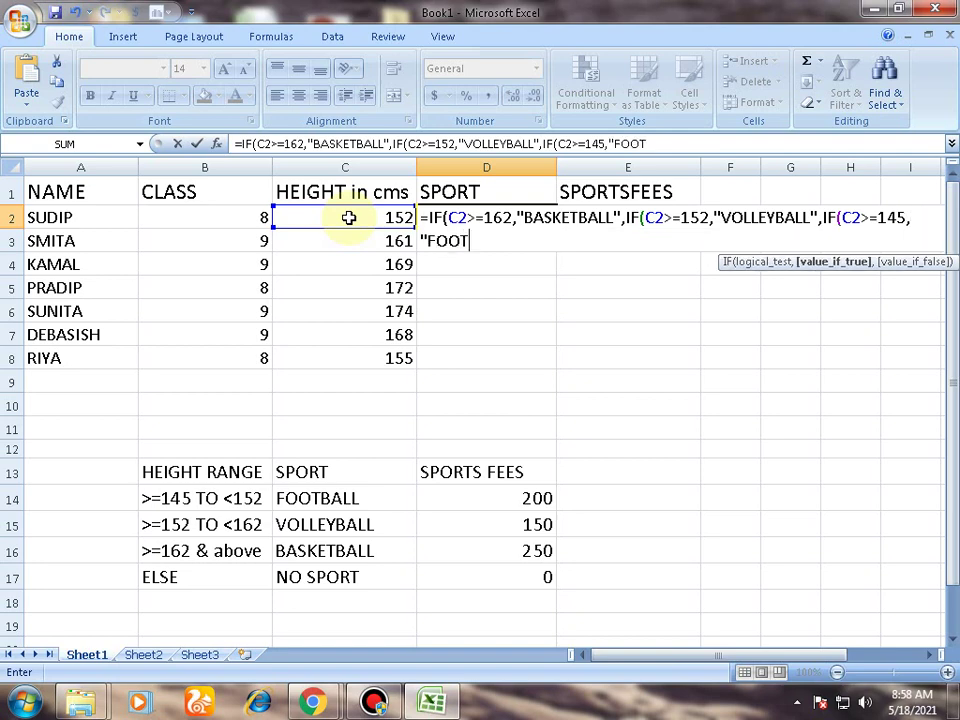
text(BALL")
Finish the D2 formula with ,"NO SPORT"))) and fill it down through D8
text(,")
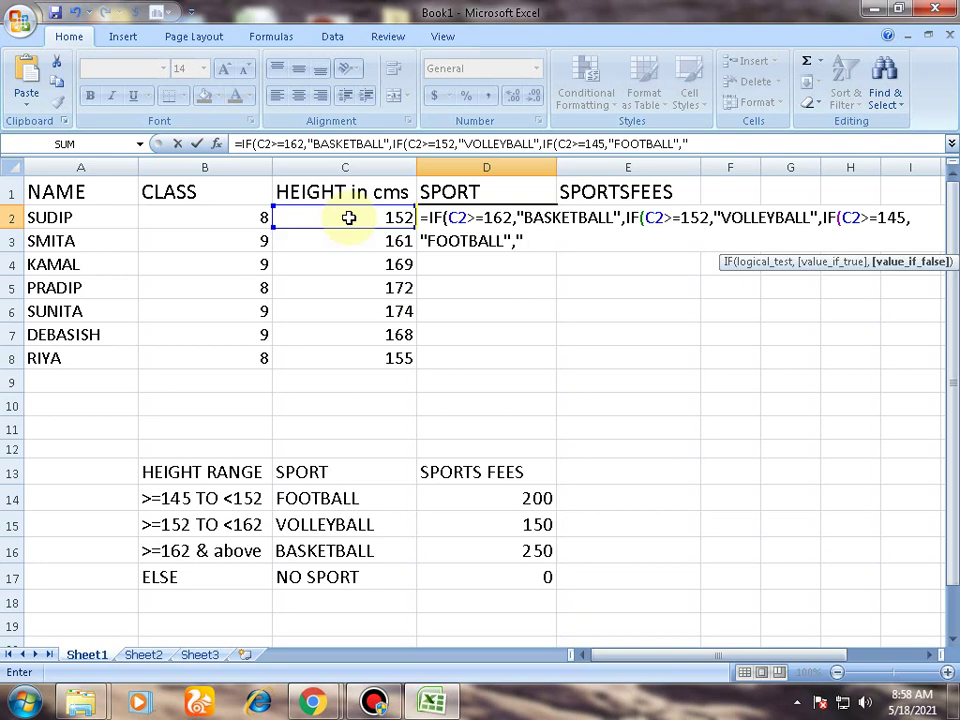
text(NO SPORT)
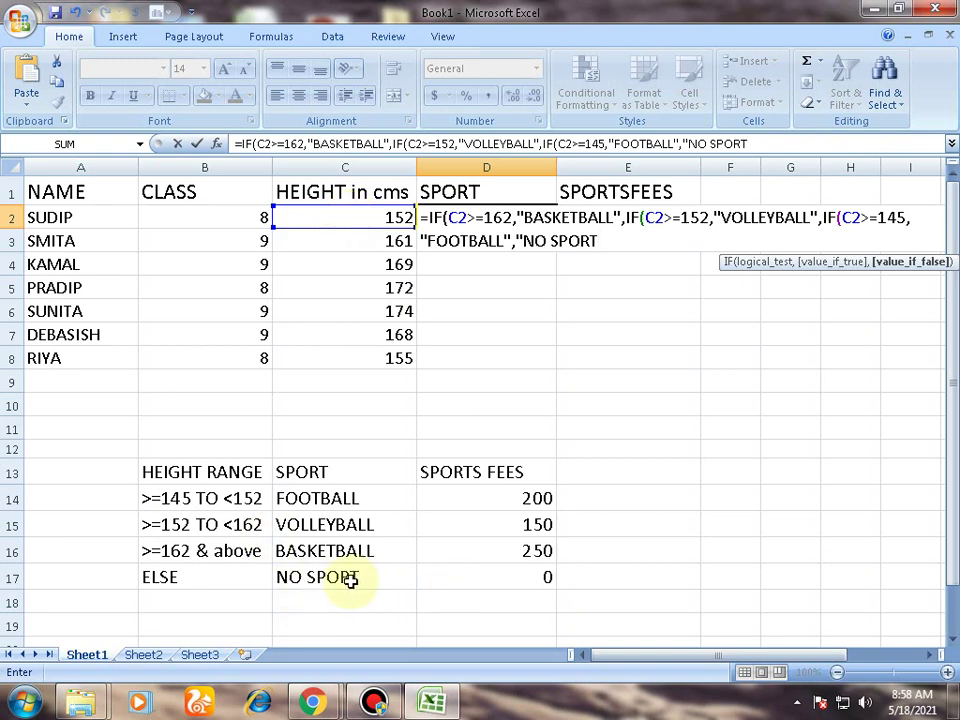
text(")
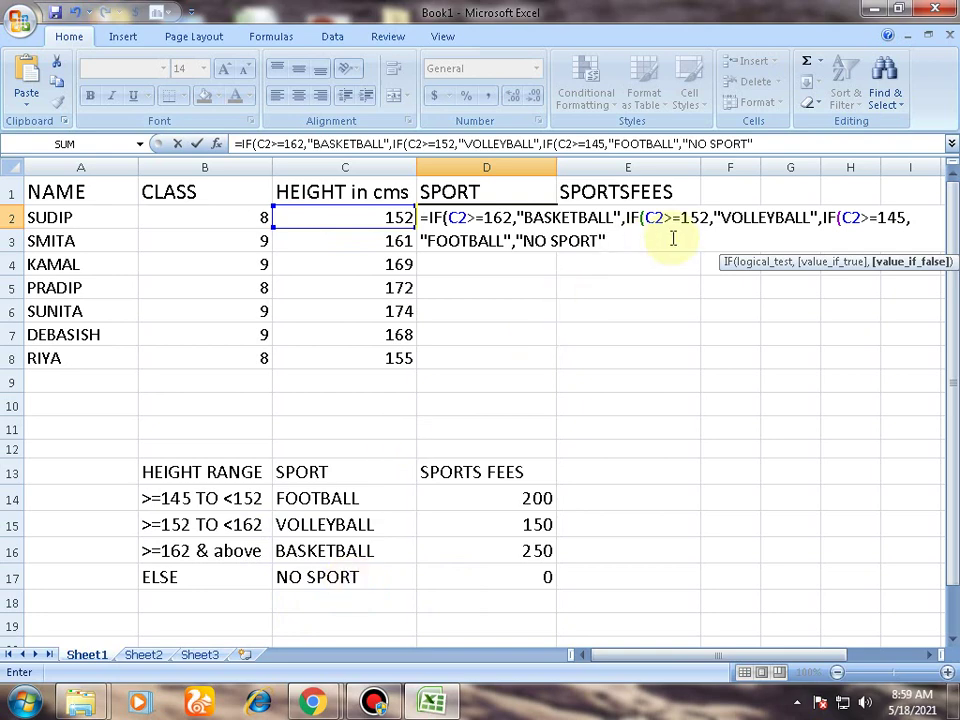
text())))
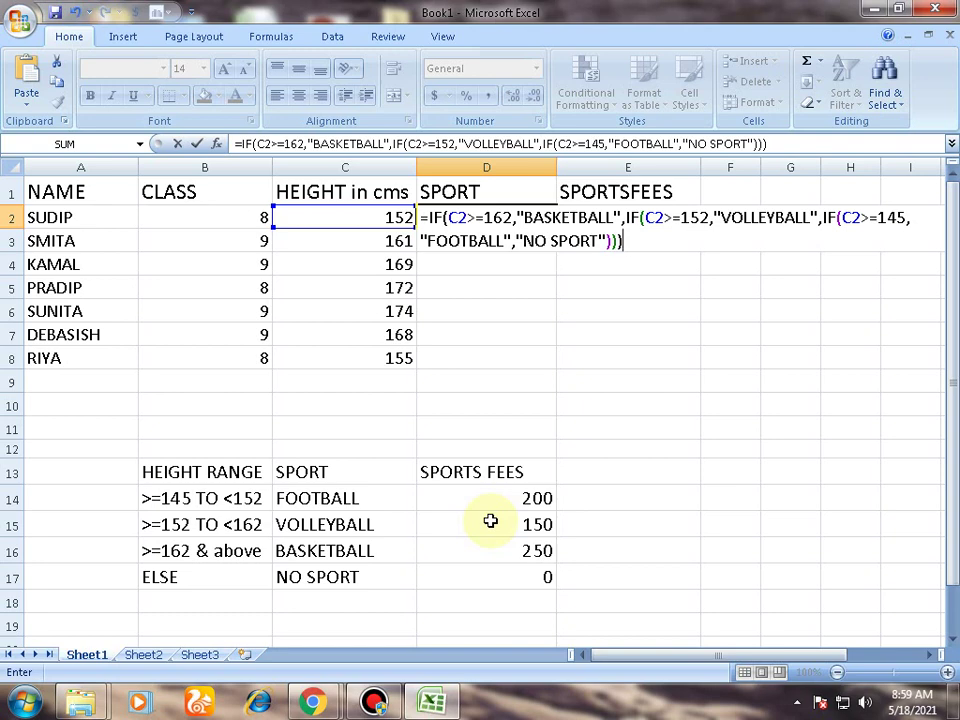
key(Return)
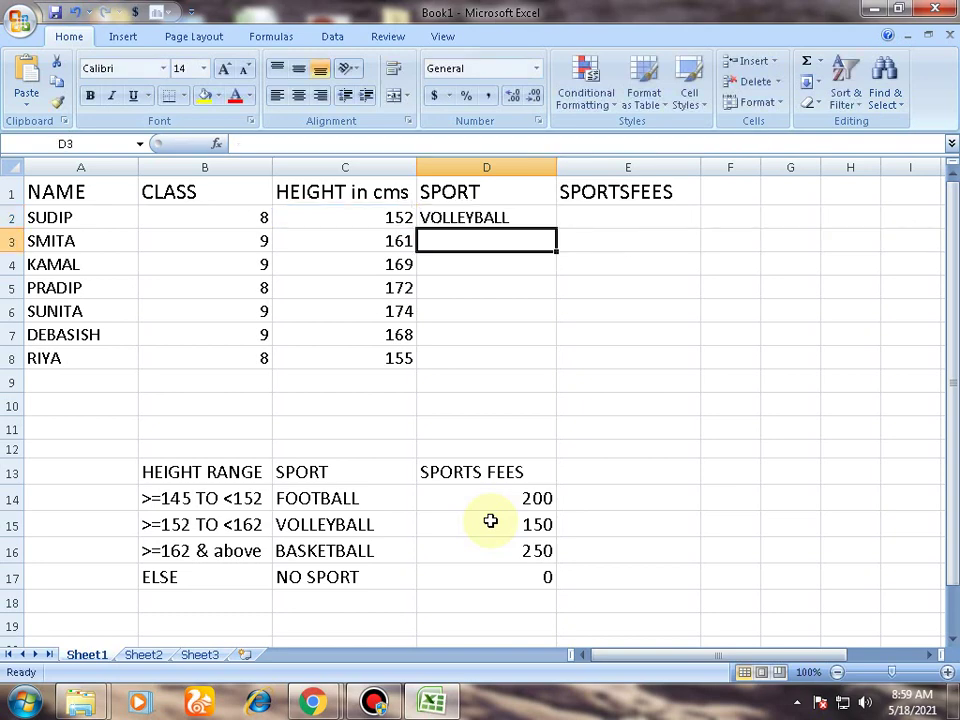
click(480, 218)
drag(554, 226, 552, 375)
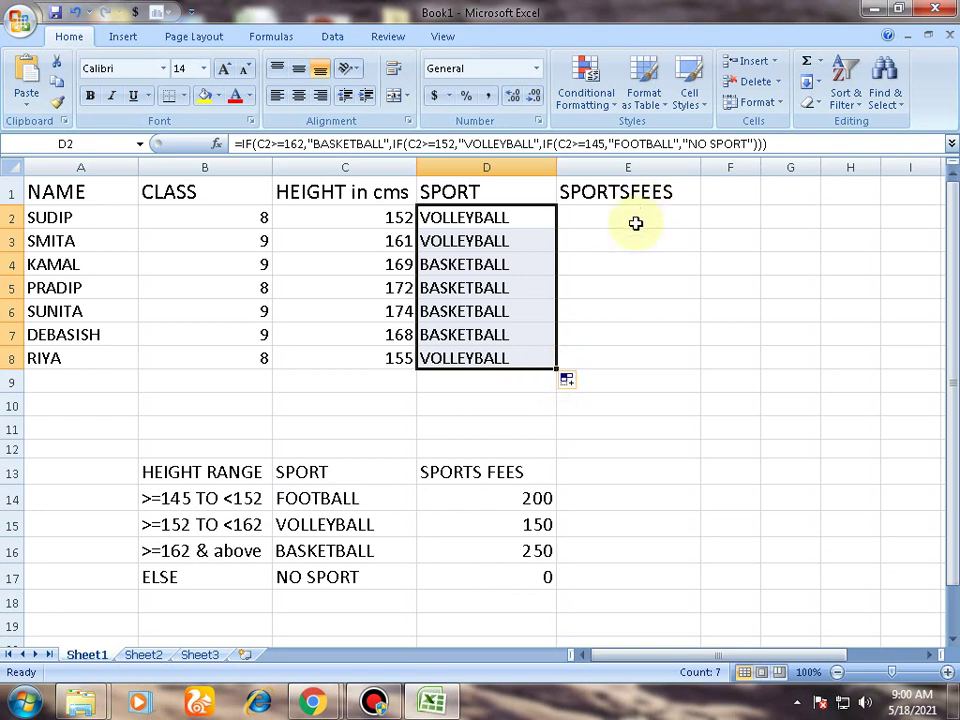
Review the criteria table B13:D17 and start the sports fees formula in E2 with =IF(D2="FOOTBALL",200,
drag(199, 470, 508, 577)
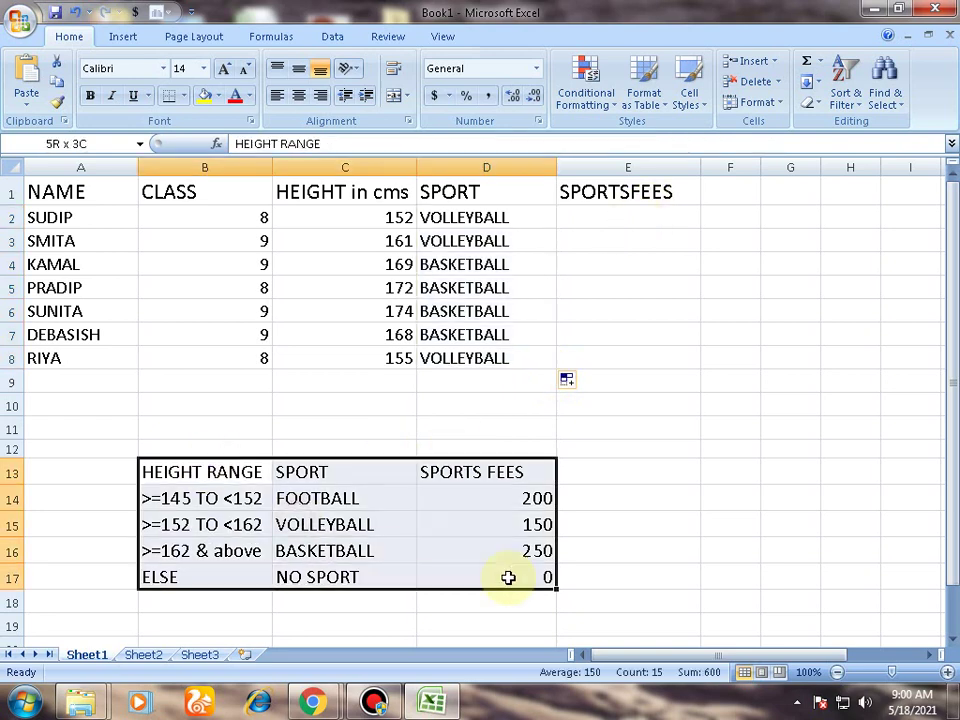
click(651, 217)
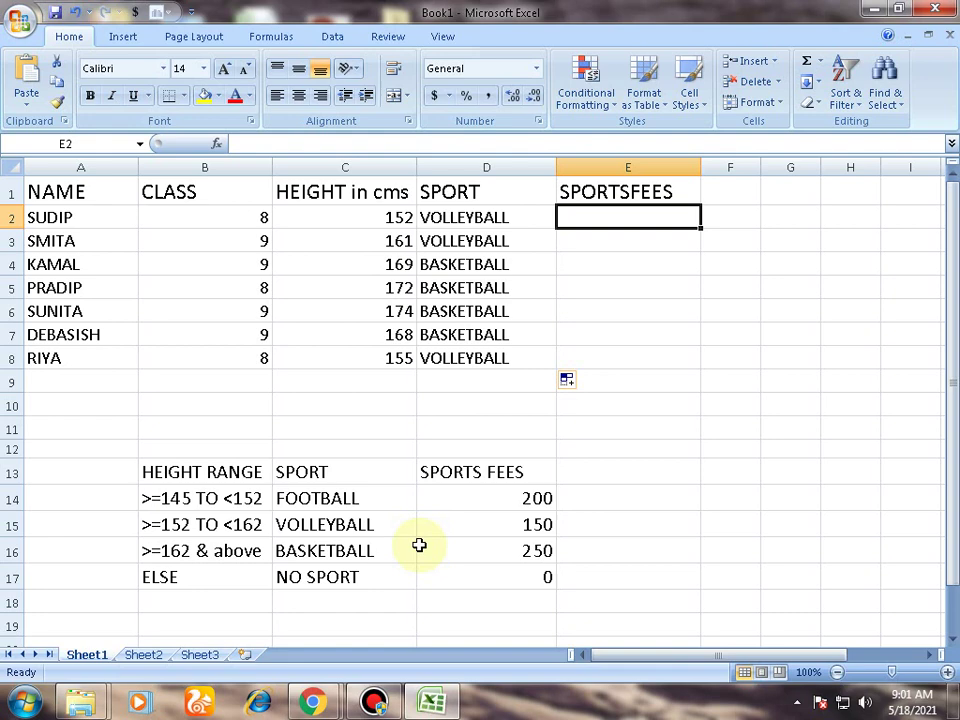
text(=I)
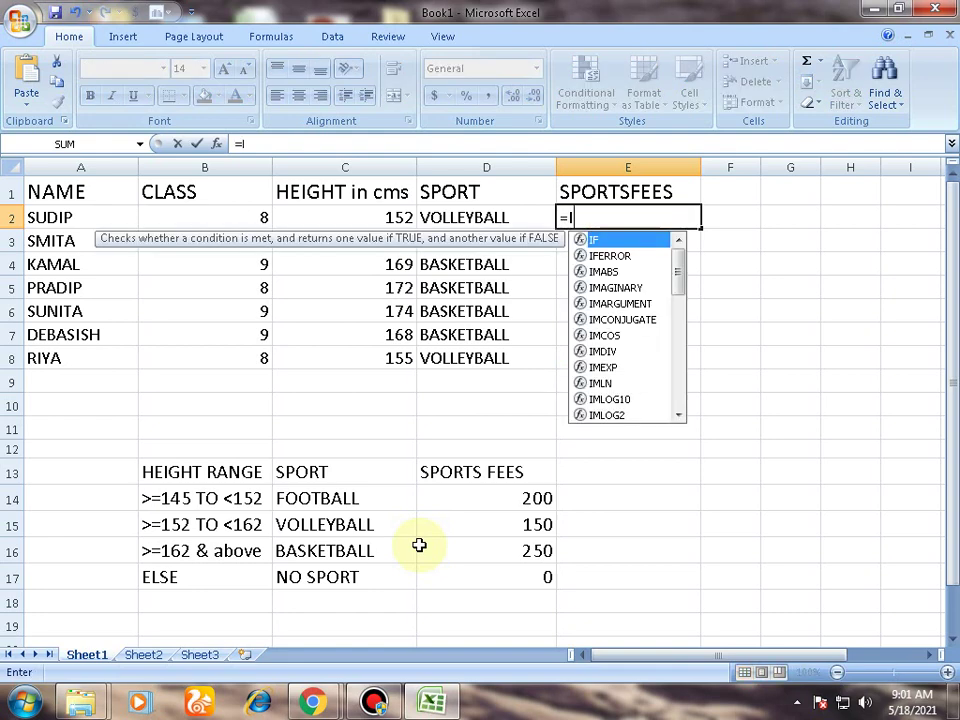
text(F()
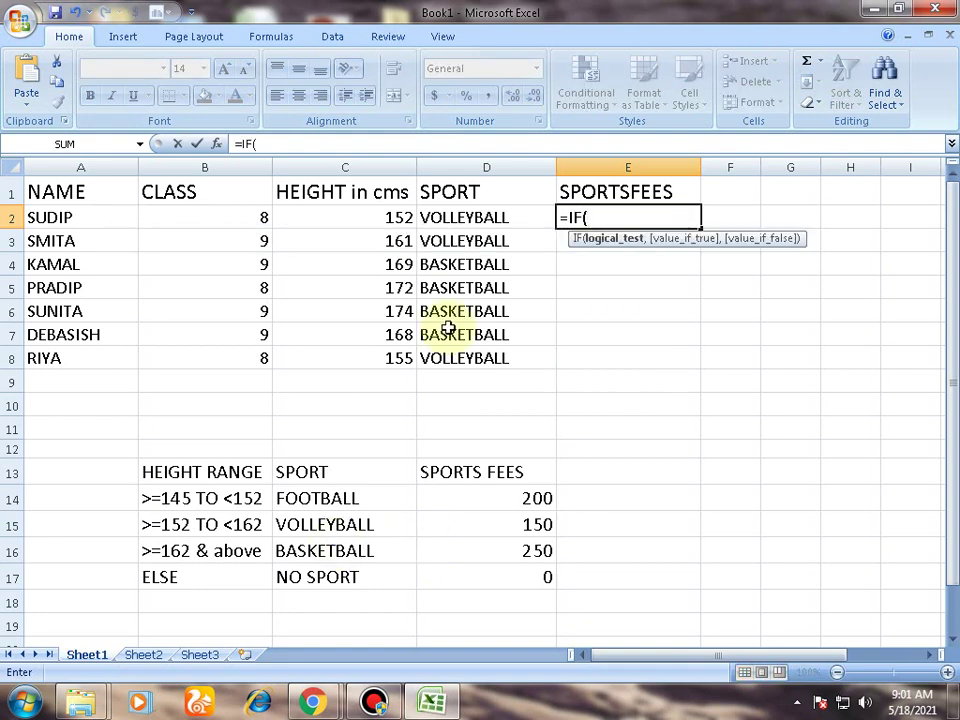
click(463, 218)
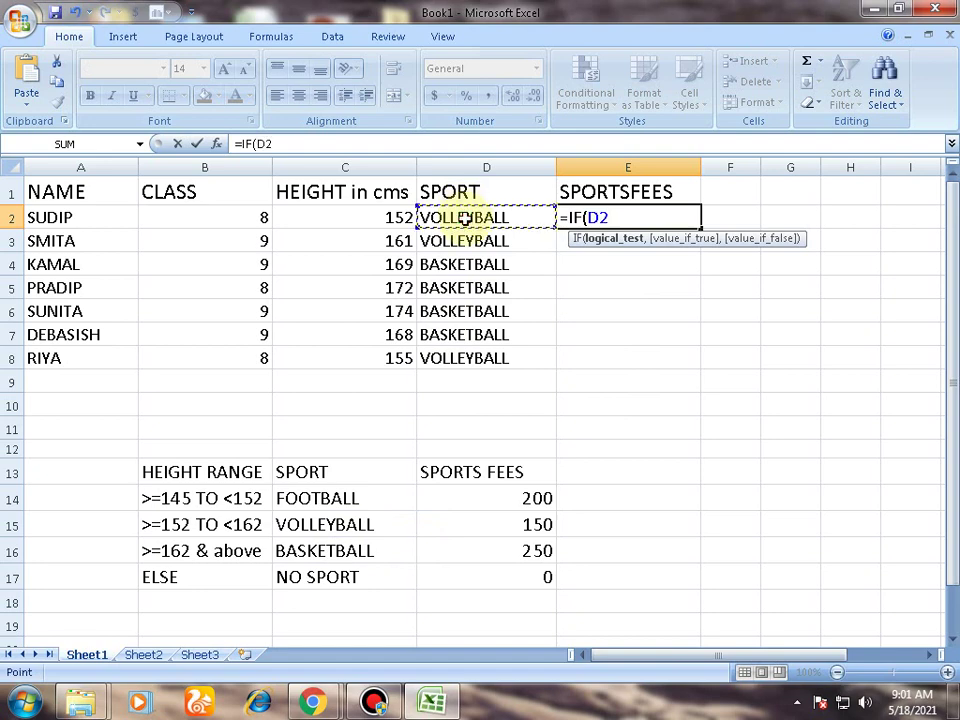
text(=")
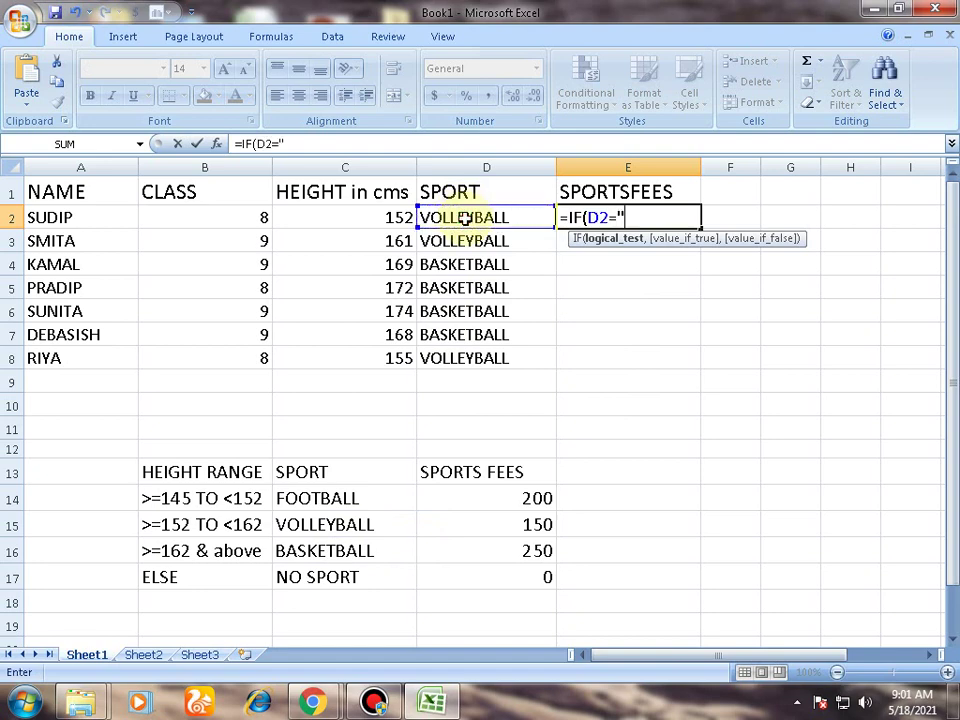
text(FOOTBA)
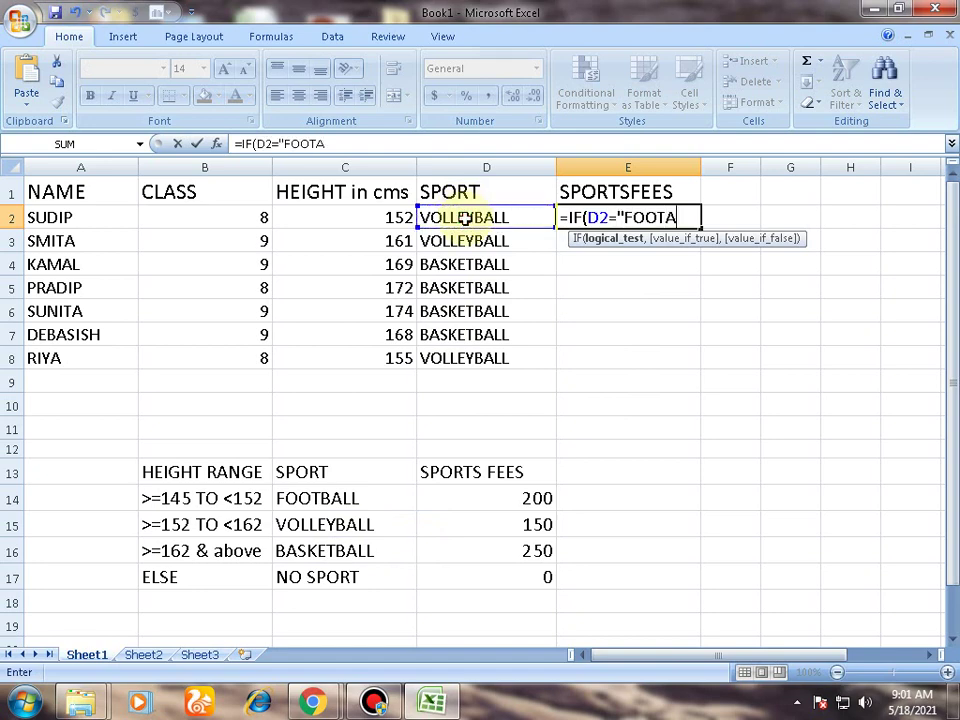
key(BackSpace)
text(BALL")
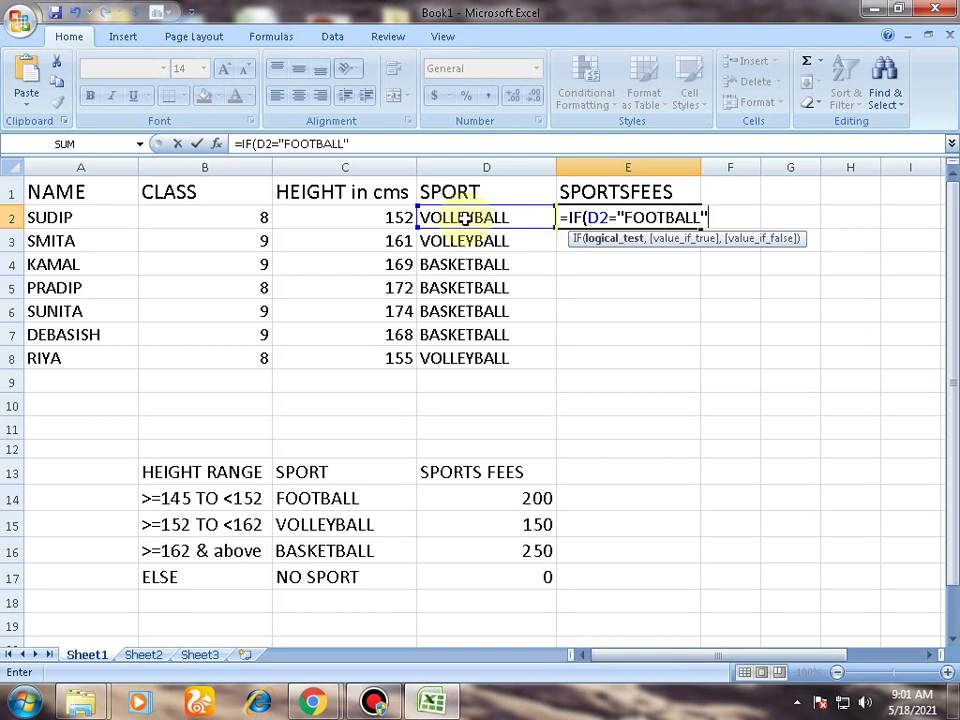
text(,200)
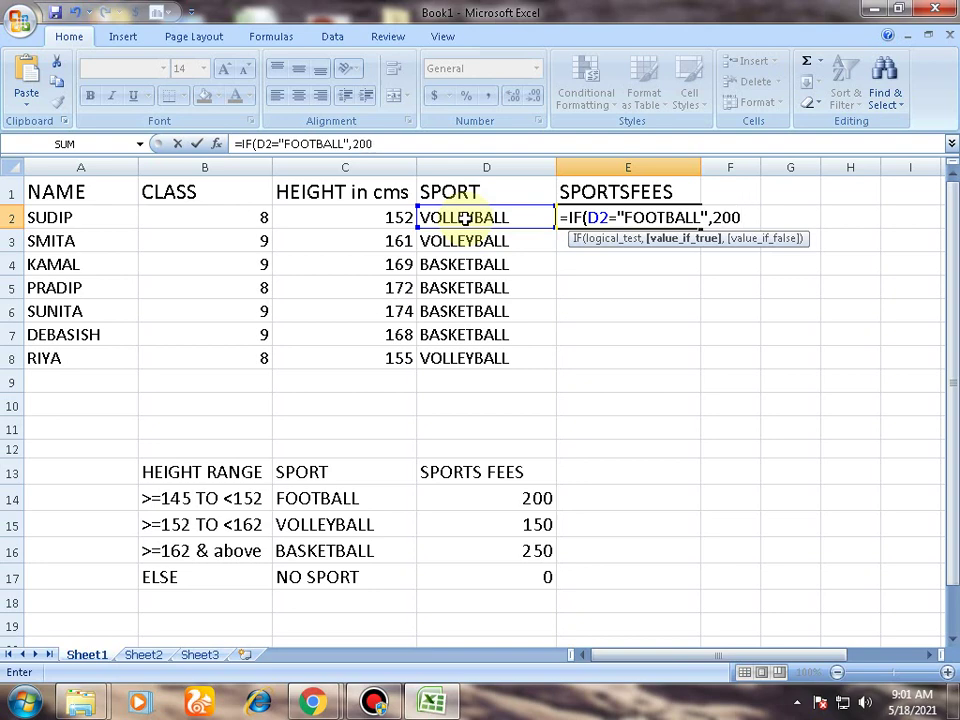
text(,)
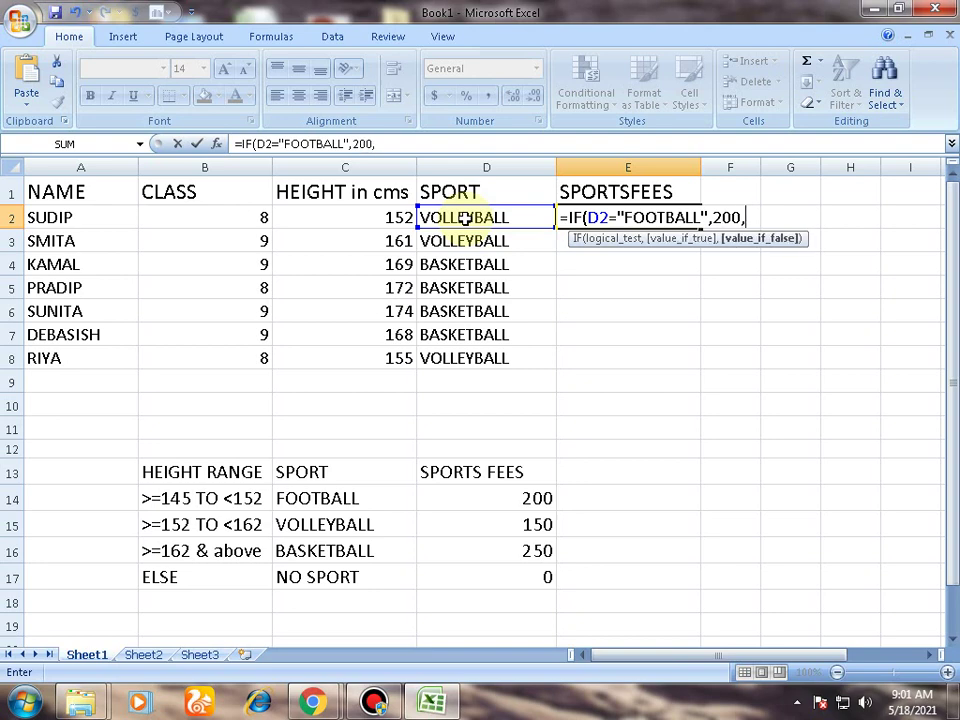
Add the nested condition IF(D2="VOLLEYBALL",150, as the false branch of the E2 formula
text(IF)
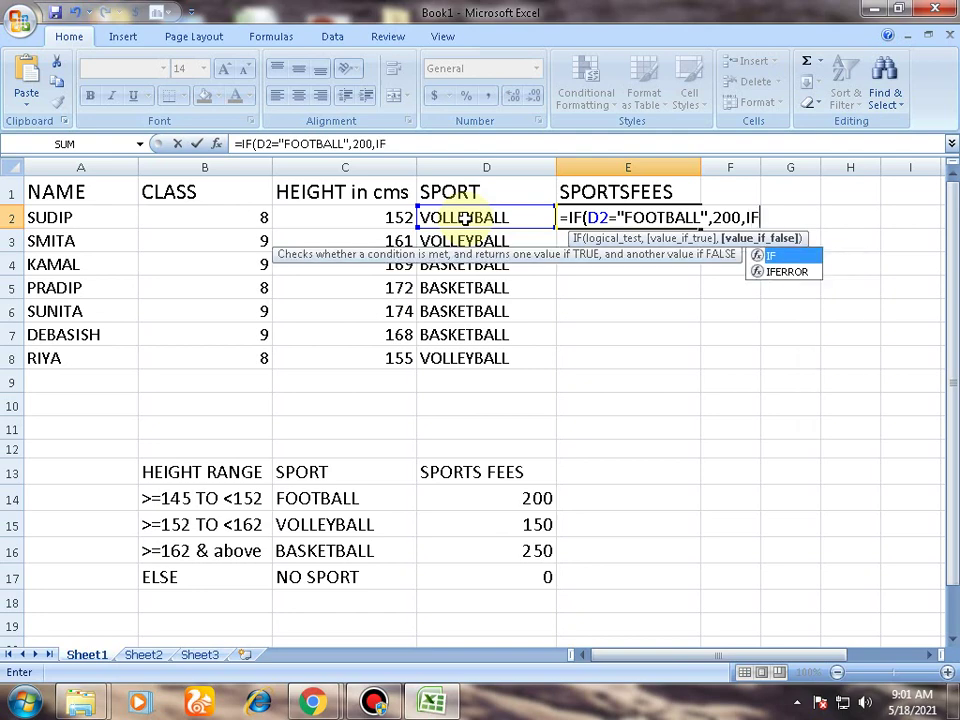
text(()
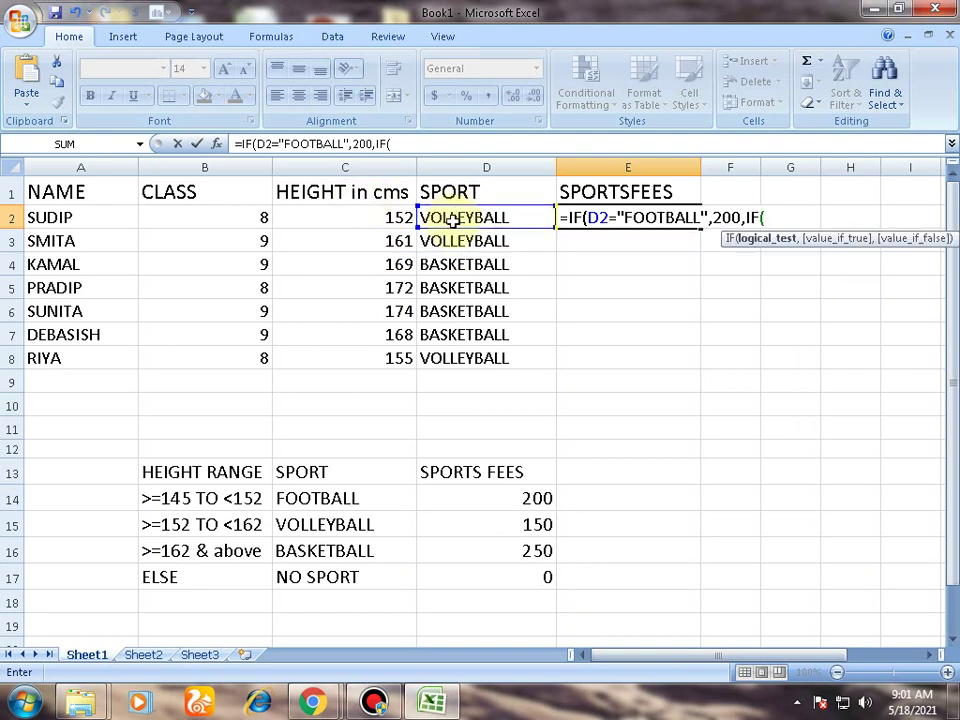
click(452, 222)
text(="VOL)
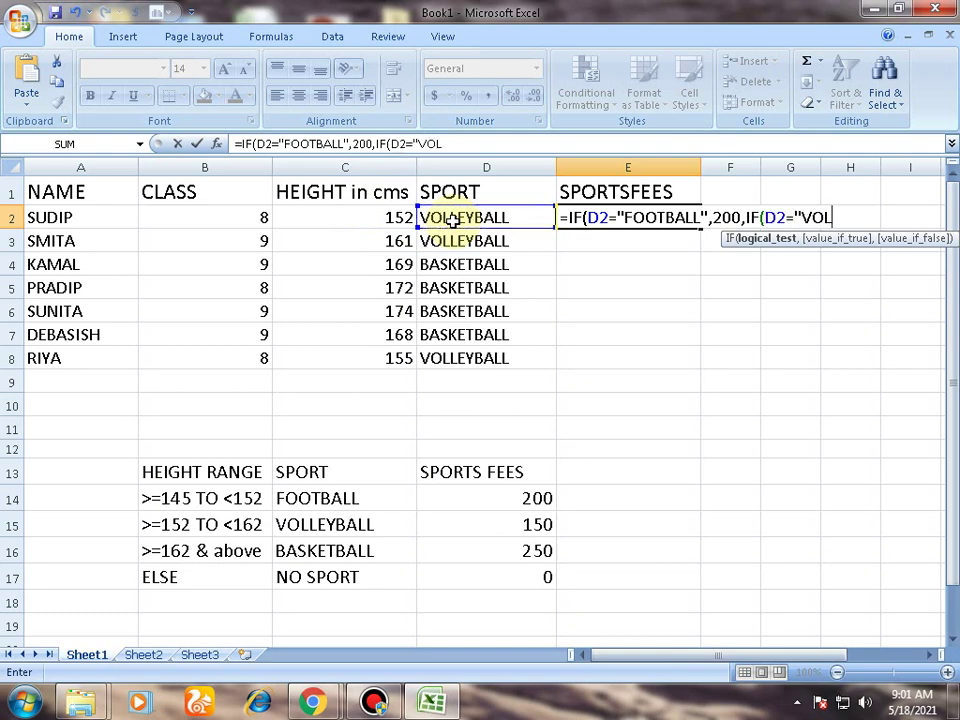
text(LEYBALL)
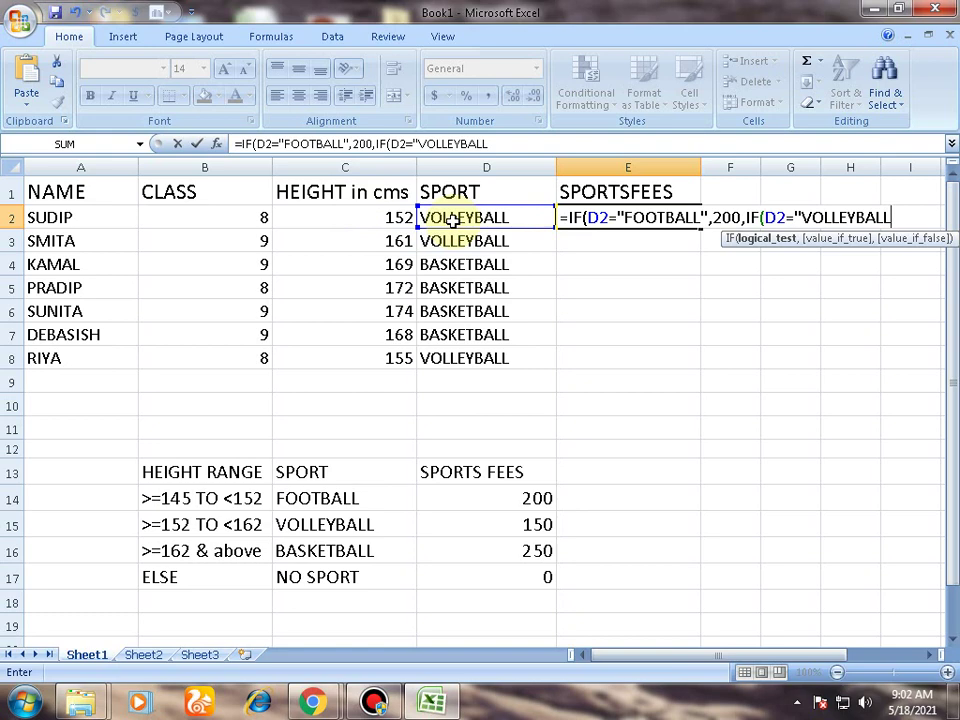
text(",)
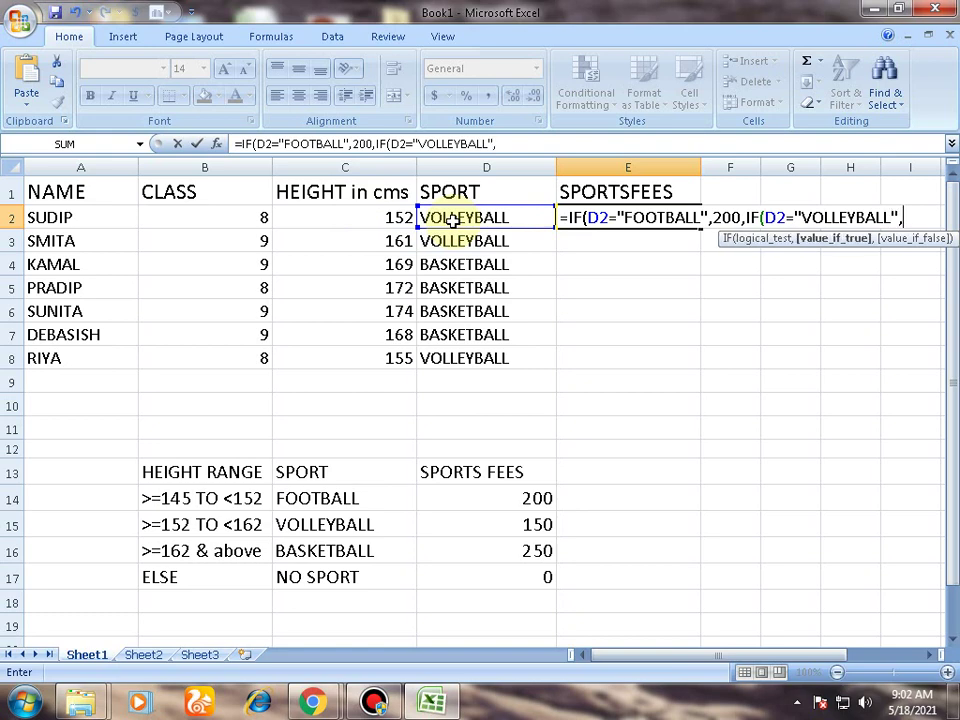
text(150,)
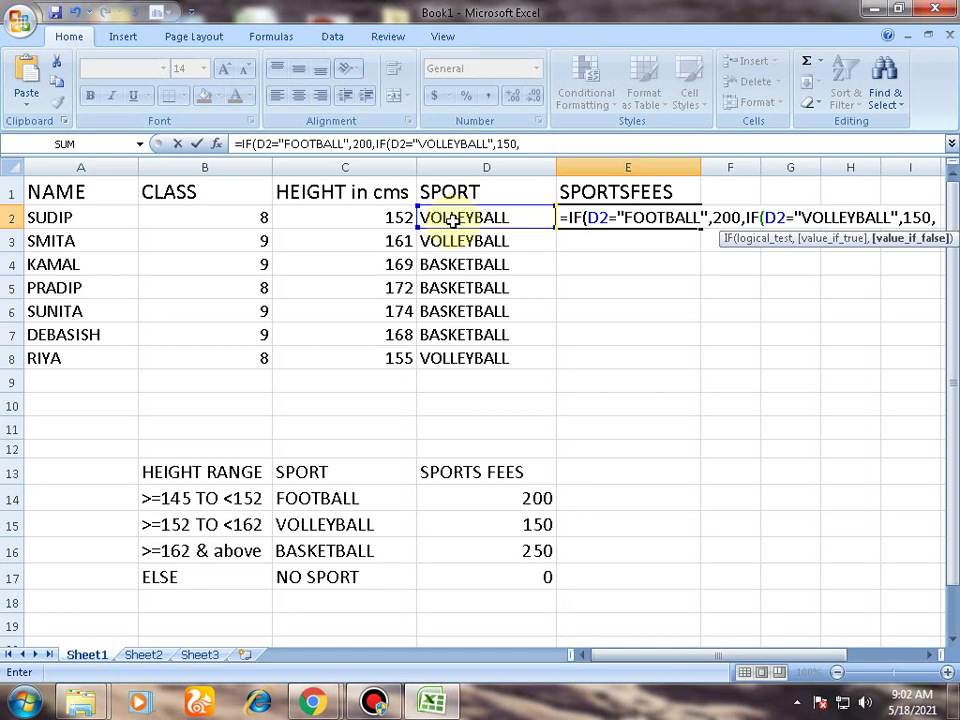
Complete the E2 formula with the last nested condition IF(D2="BASKETBALL",250,0))) and enter it
text(IF()
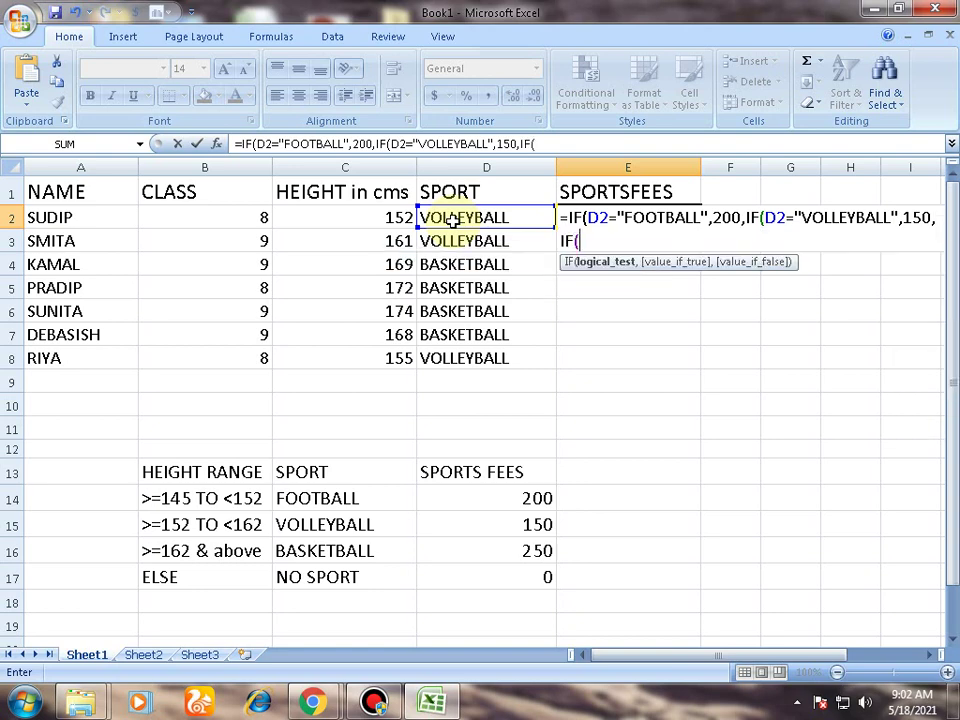
click(452, 222)
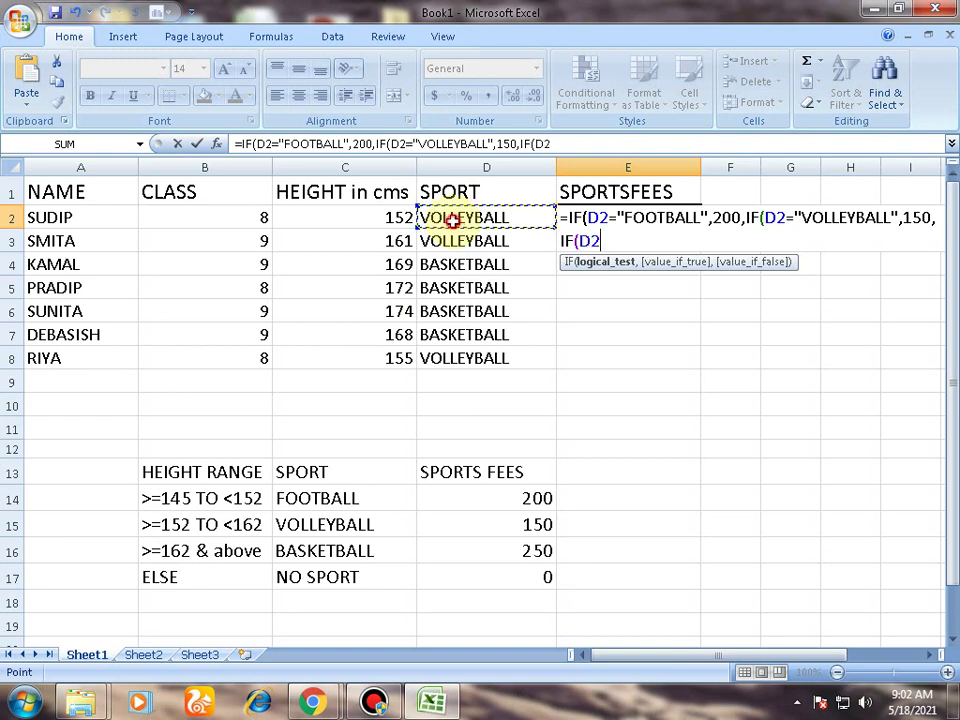
text(=")
text(BAS)
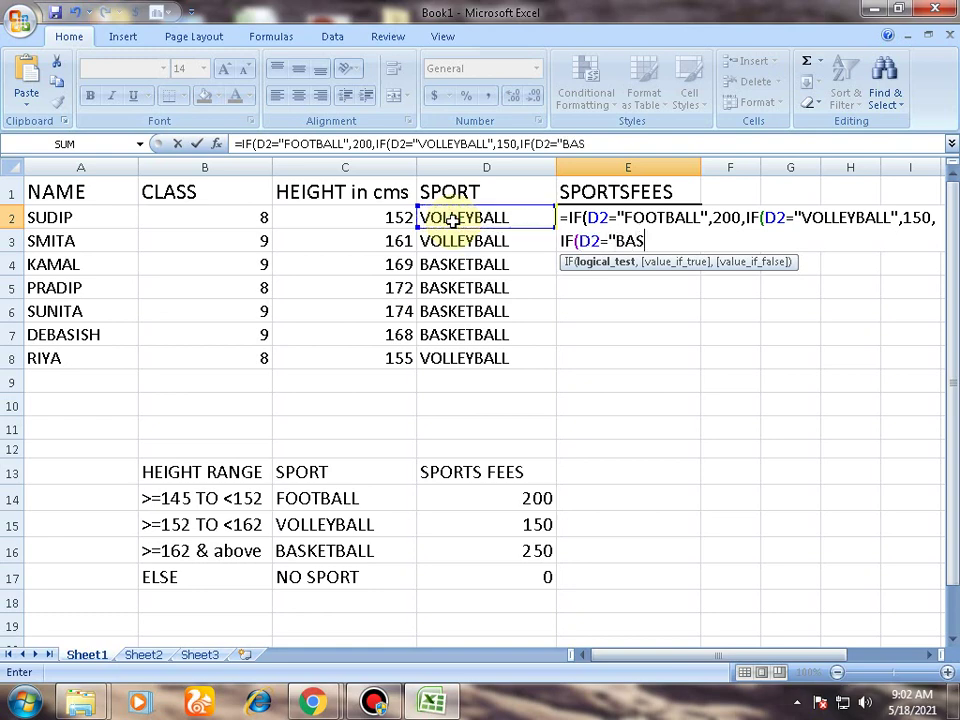
text(KETBALL")
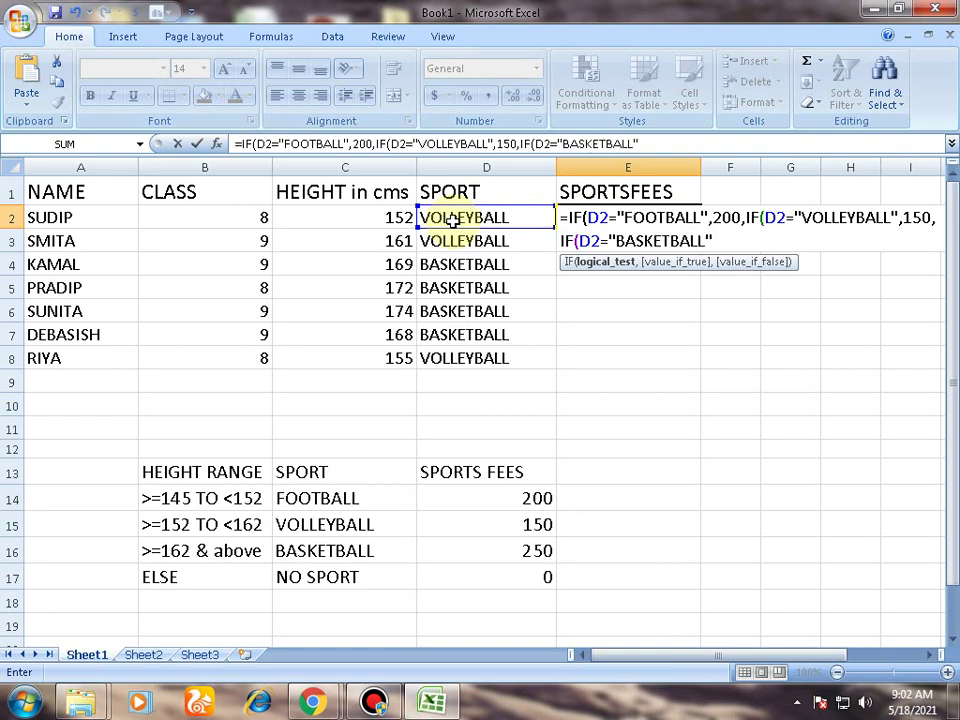
text(,250)
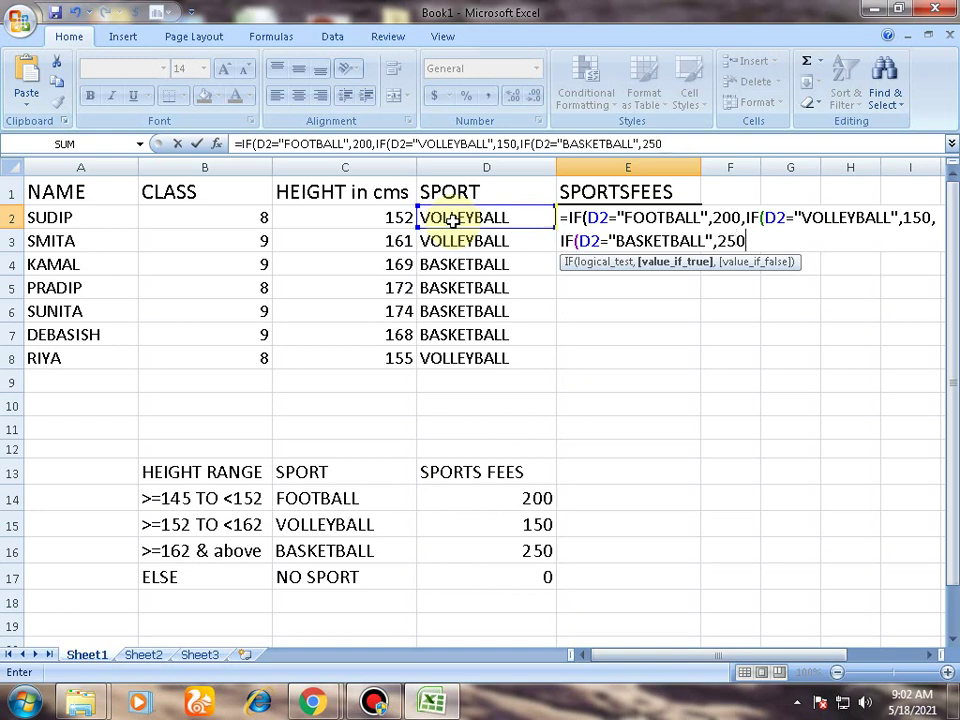
text(,0)
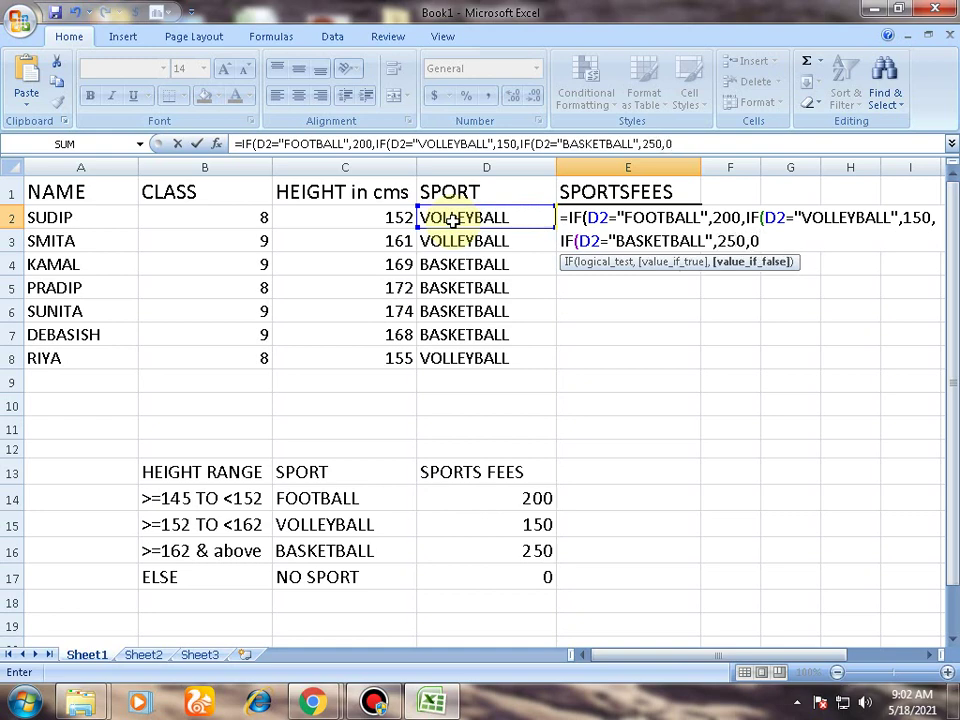
text())))
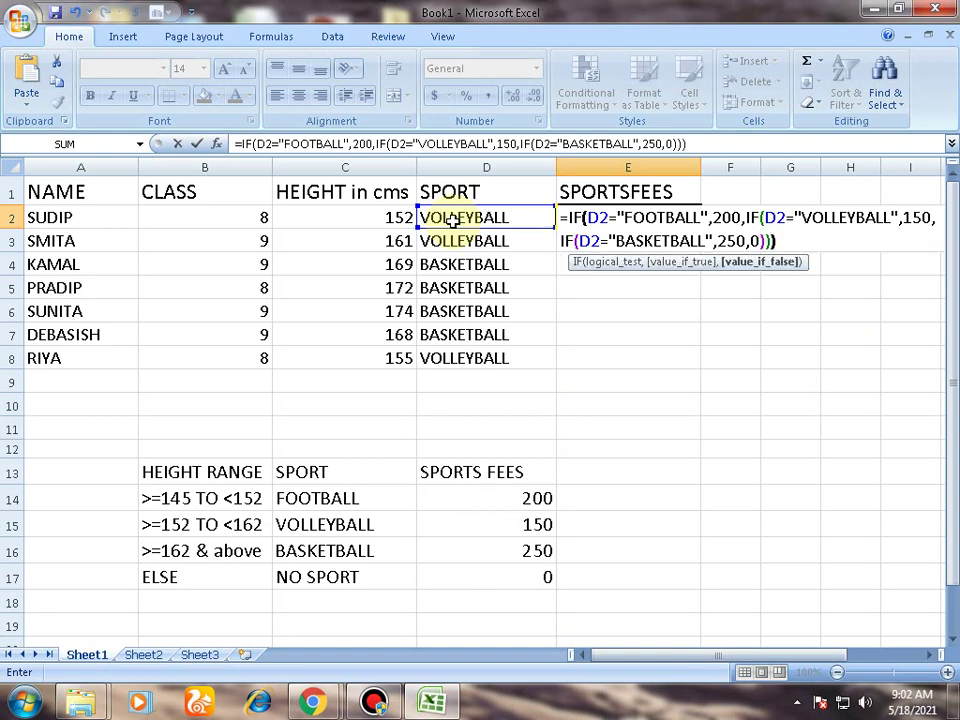
key(Return)
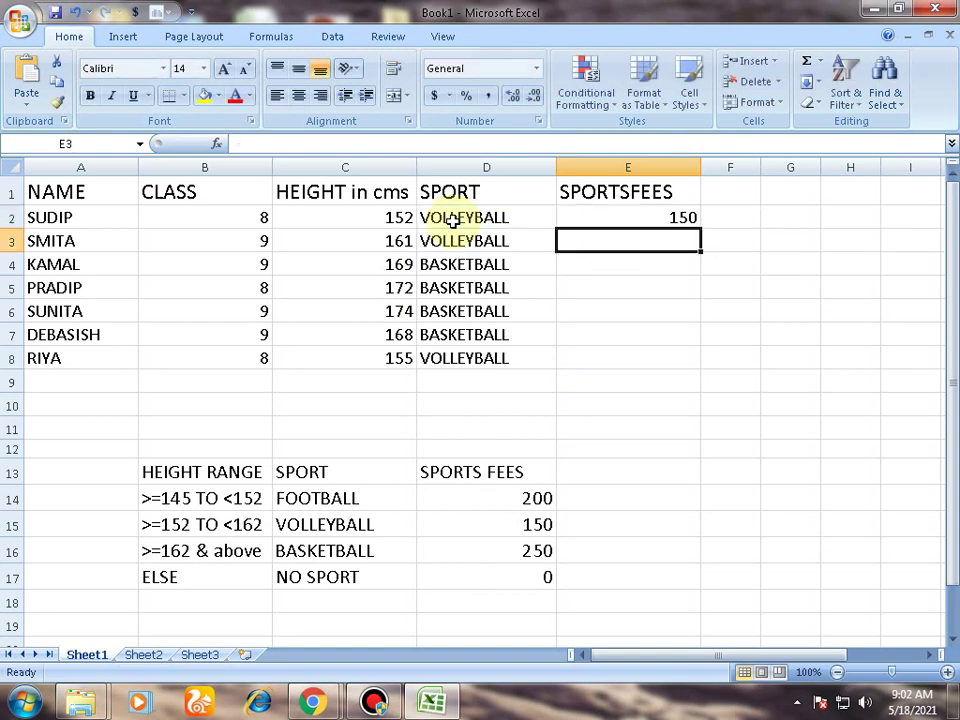
Fill the sports fees formula from E2 down through E8
click(653, 226)
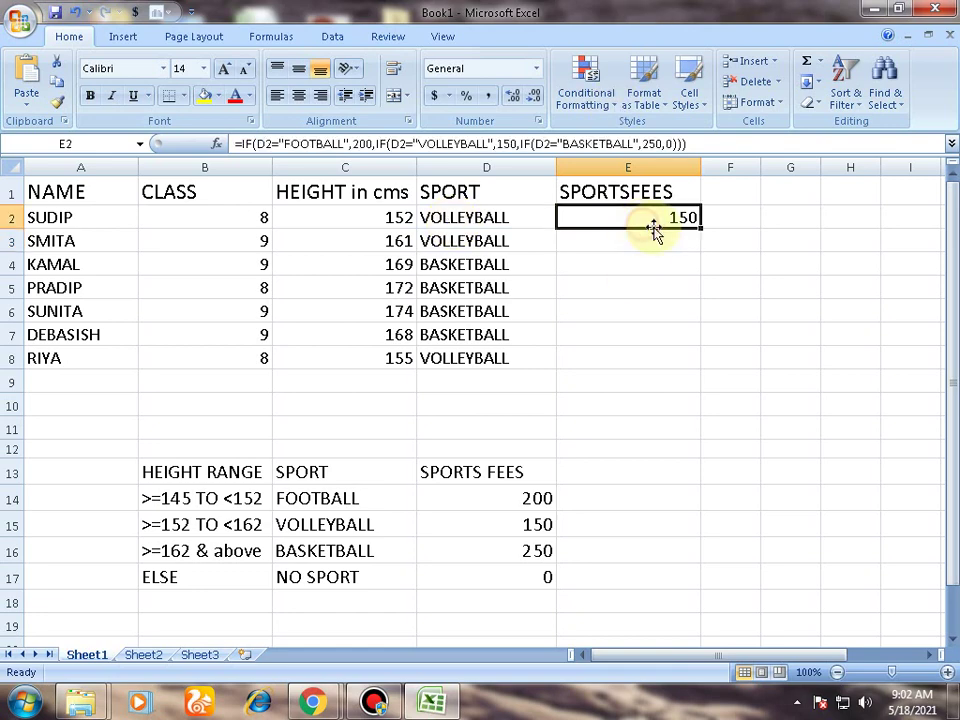
drag(701, 229, 687, 365)
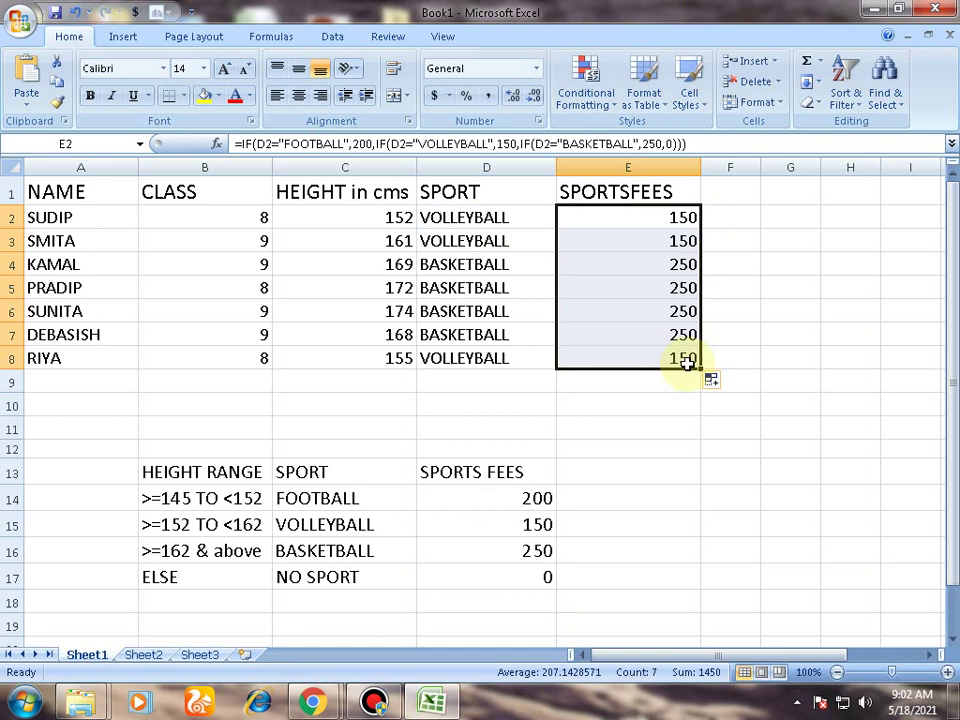
Review the complete nested IF formula in E2, including its sport conditions, fee values and closing brackets
double_click(611, 217)
click(779, 242)
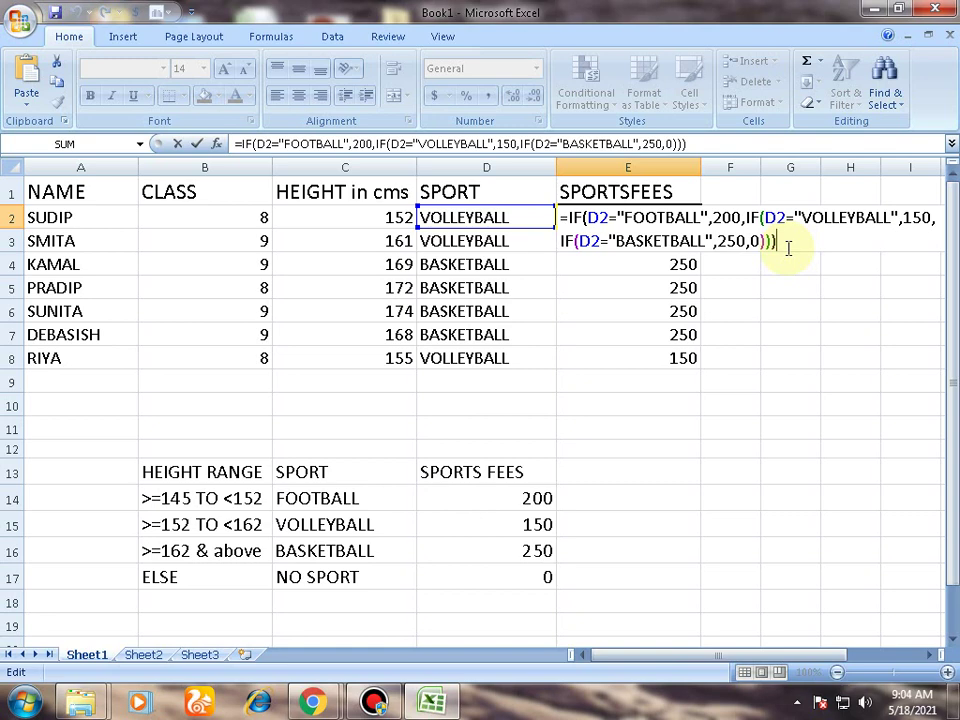
key(Return)
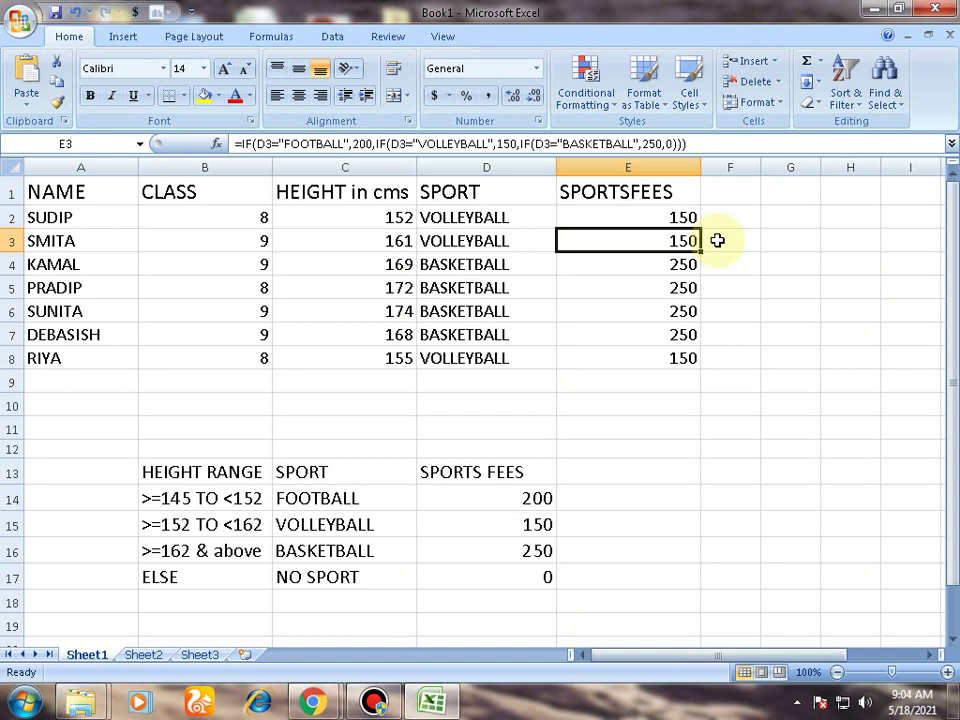
click(639, 214)
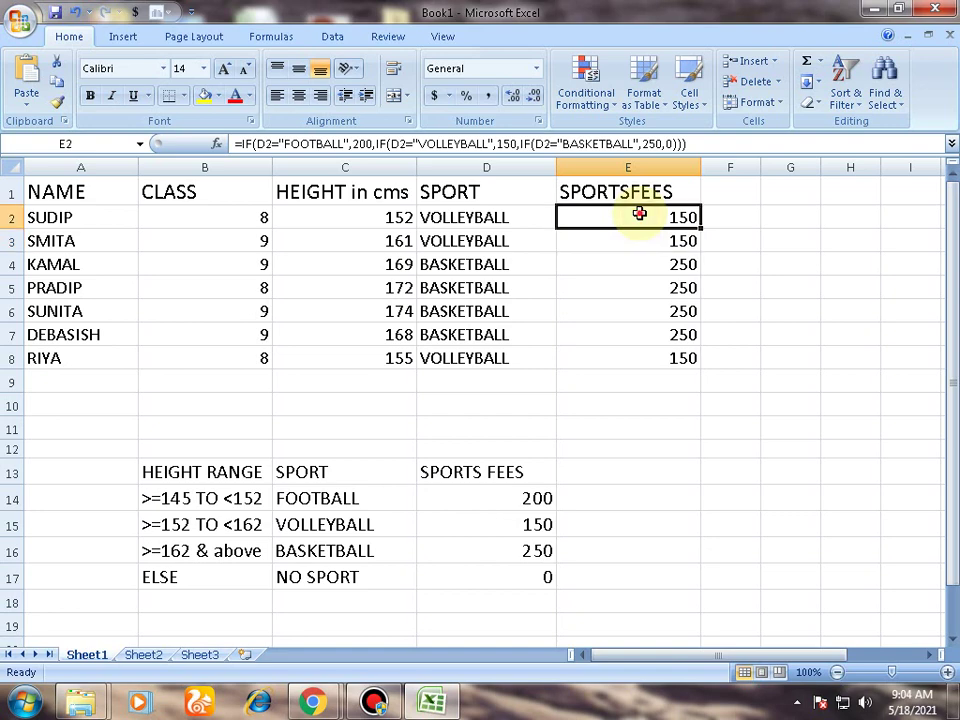
double_click(639, 214)
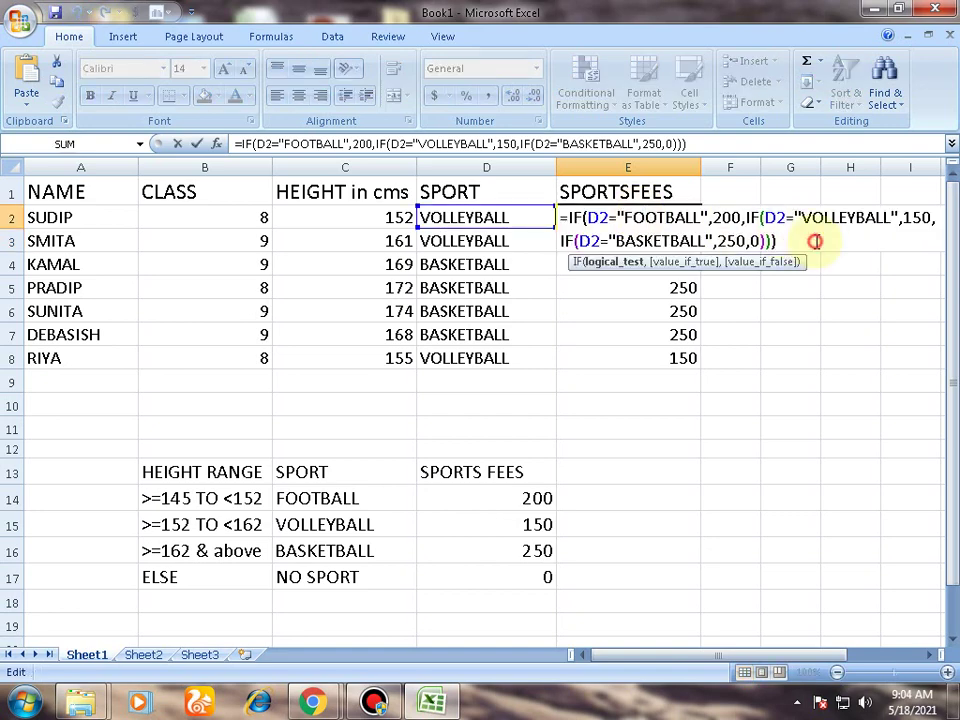
drag(777, 241, 563, 218)
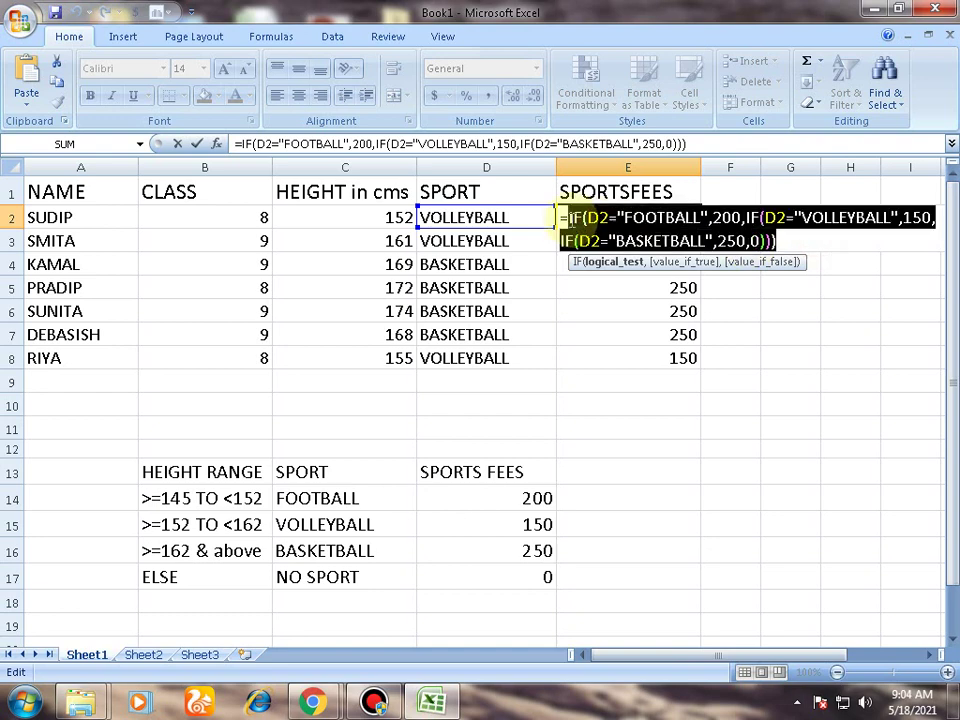
click(776, 242)
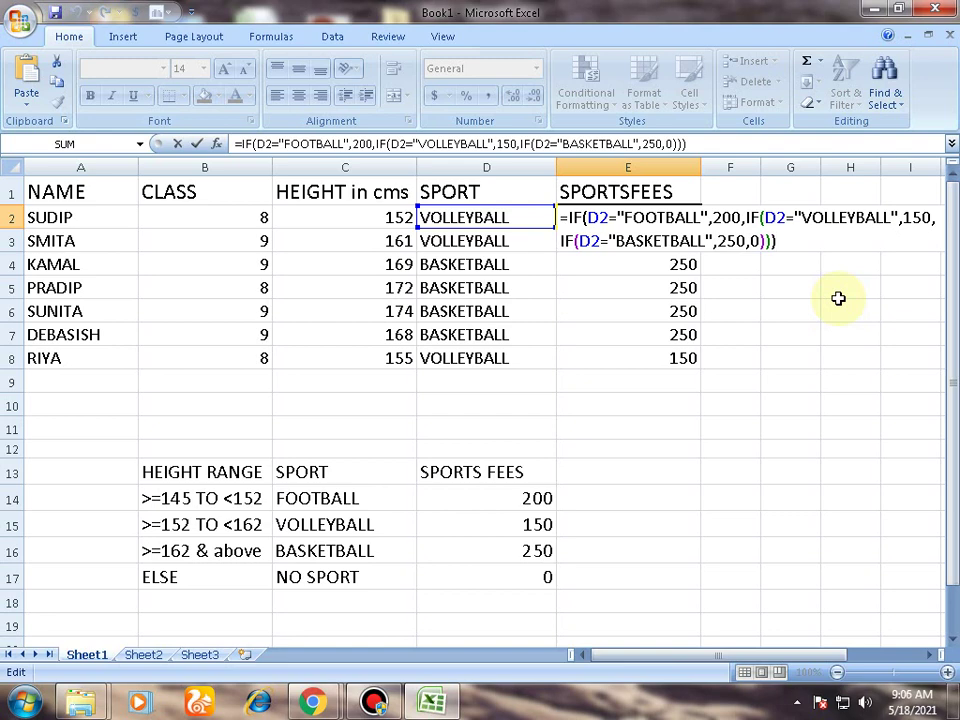
key(Return)
text(\)
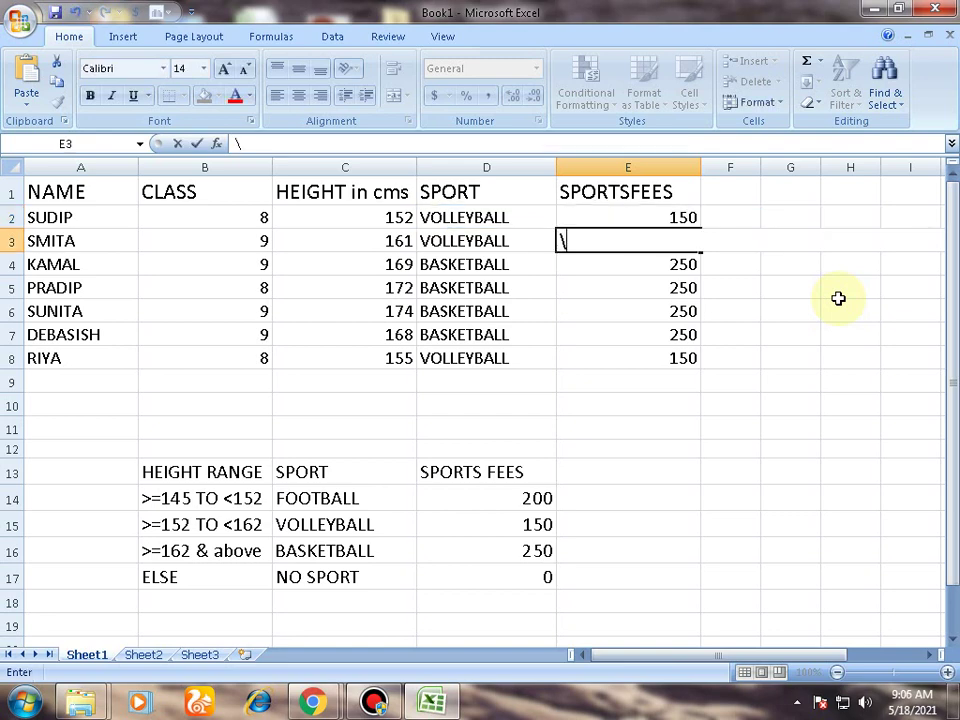
key(ctrl+z)
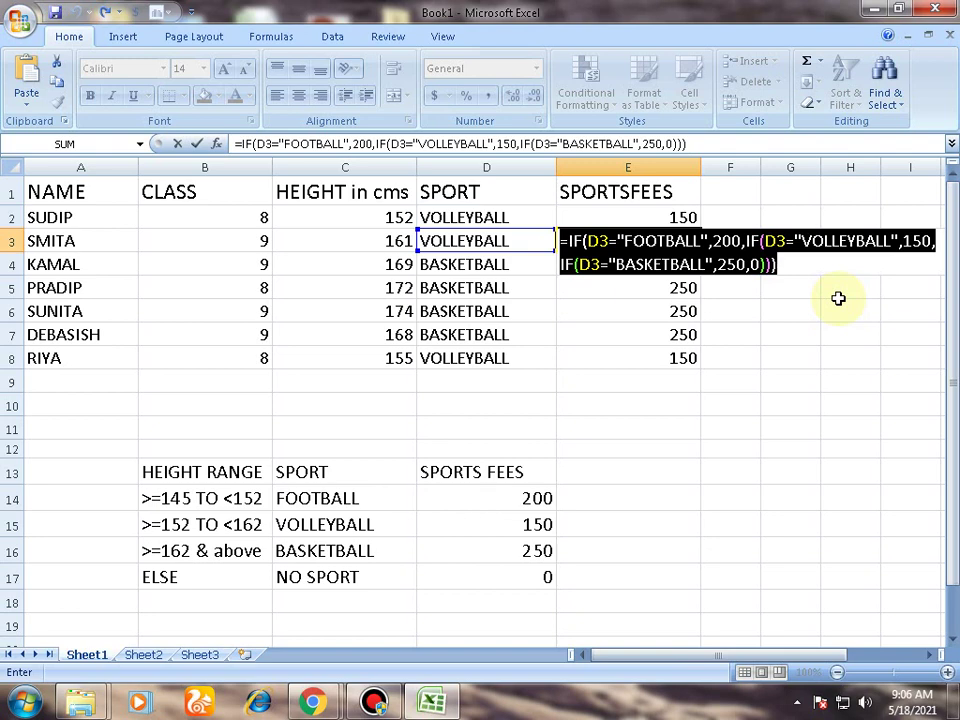
key(Return)
drag(664, 216, 650, 357)
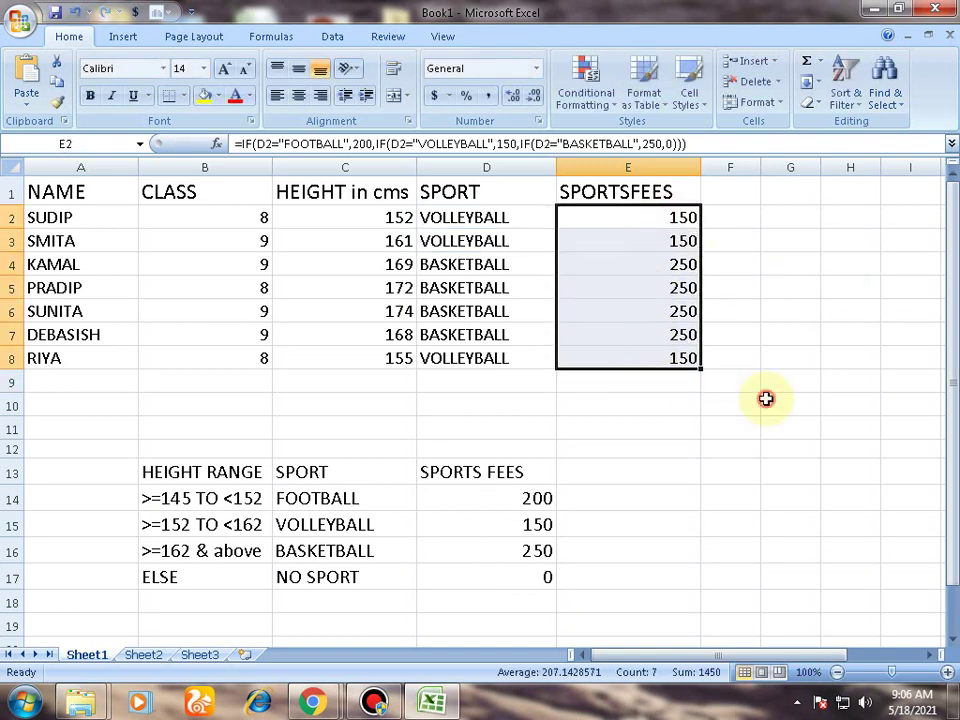
click(766, 400)
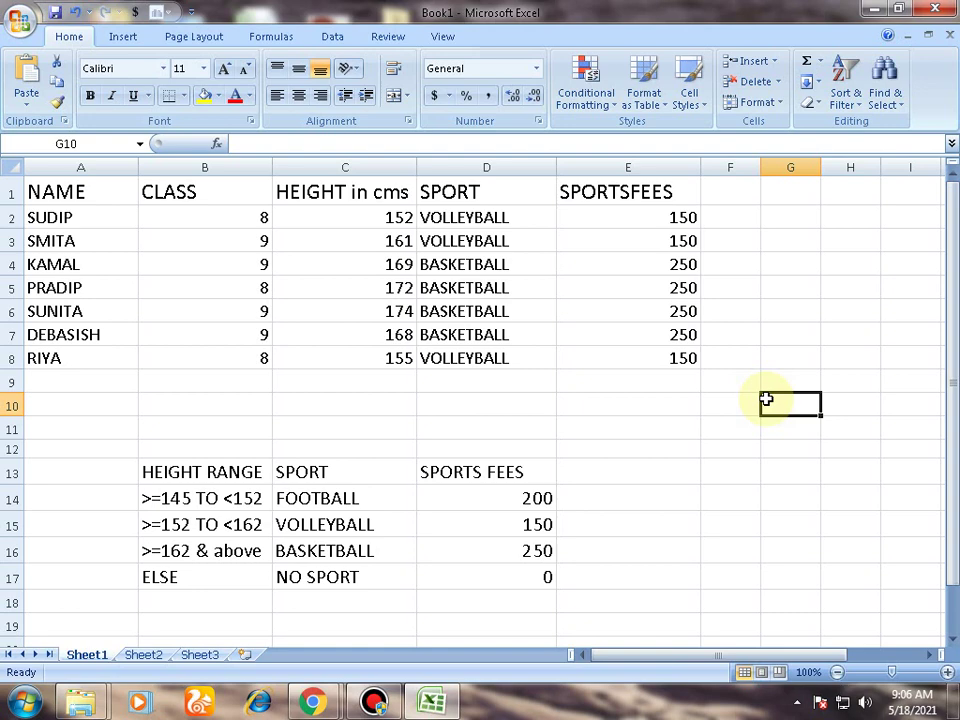
Switch to Sheet2 and examine the value types that Data Validation can allow for cell A1, leaving the dialog without changes
click(132, 656)
click(335, 40)
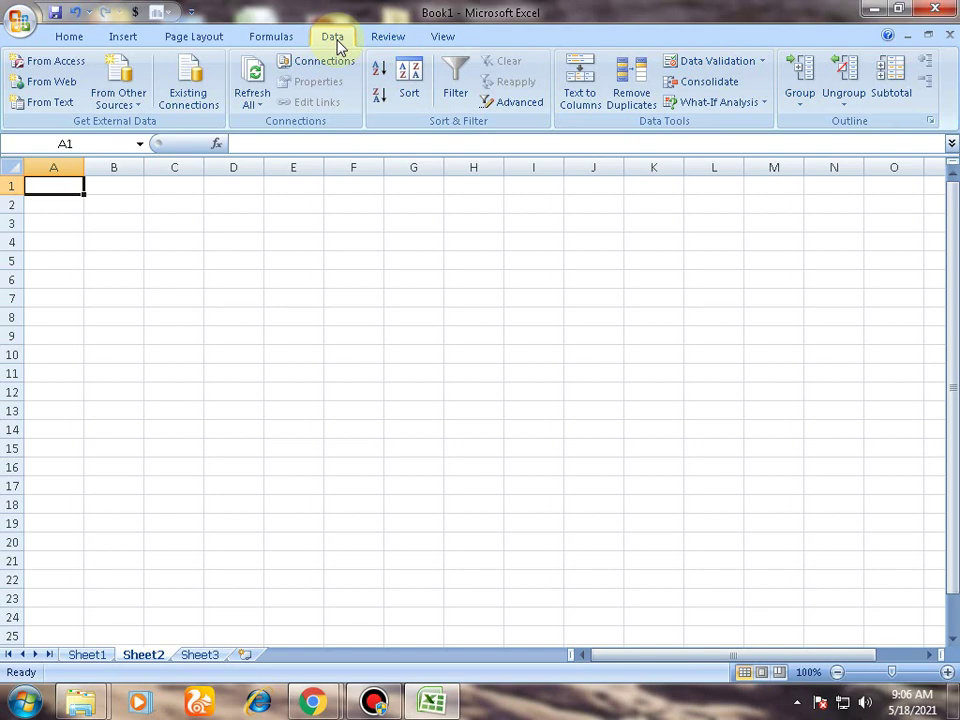
click(766, 63)
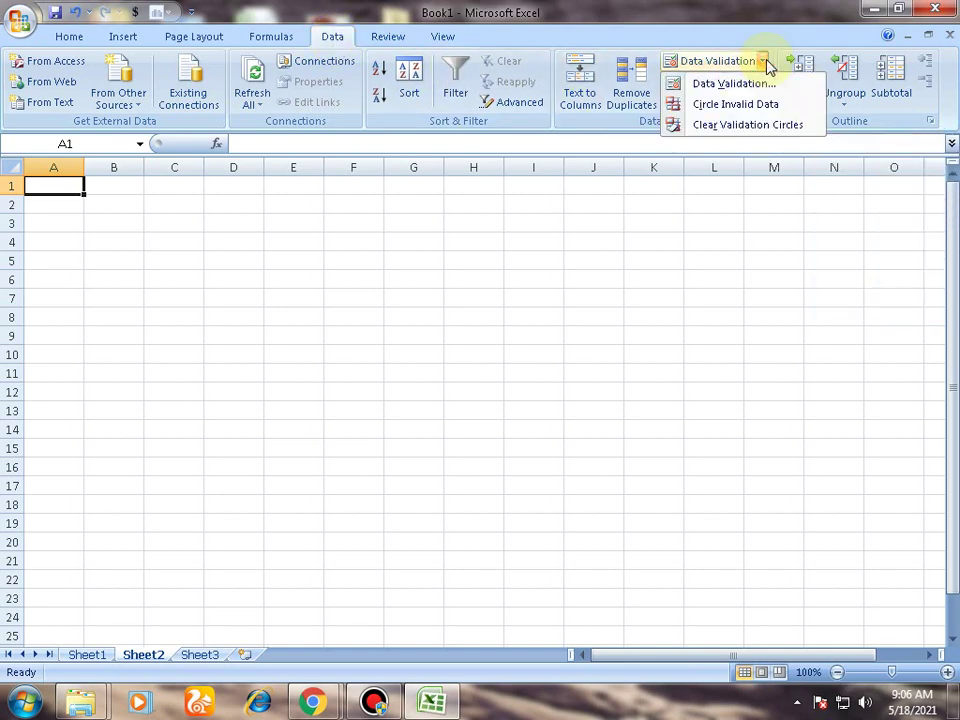
click(716, 86)
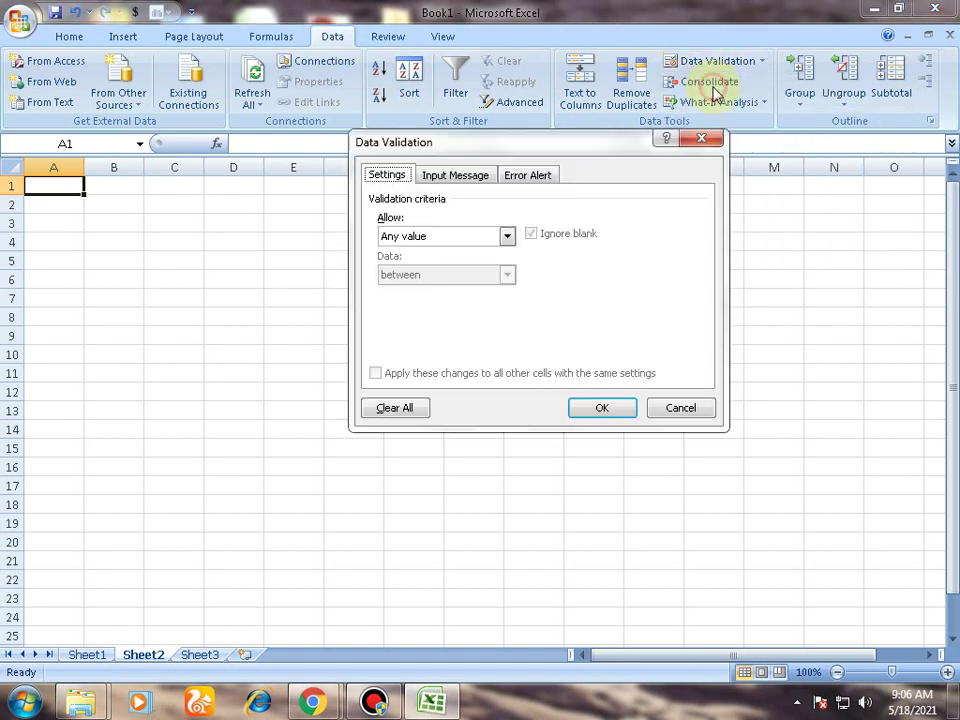
click(507, 237)
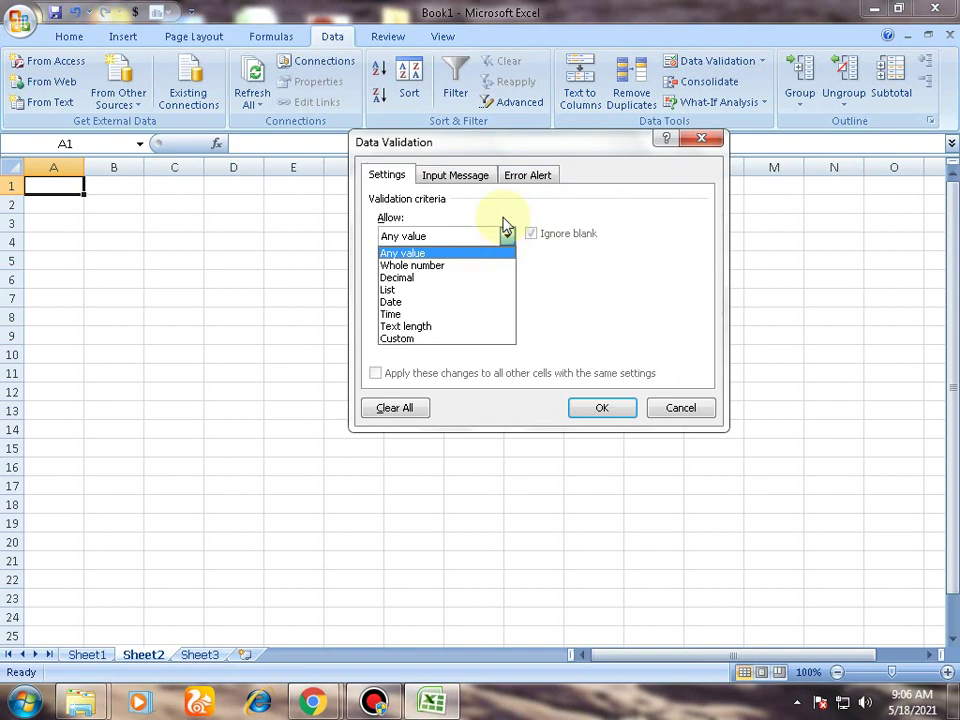
click(700, 139)
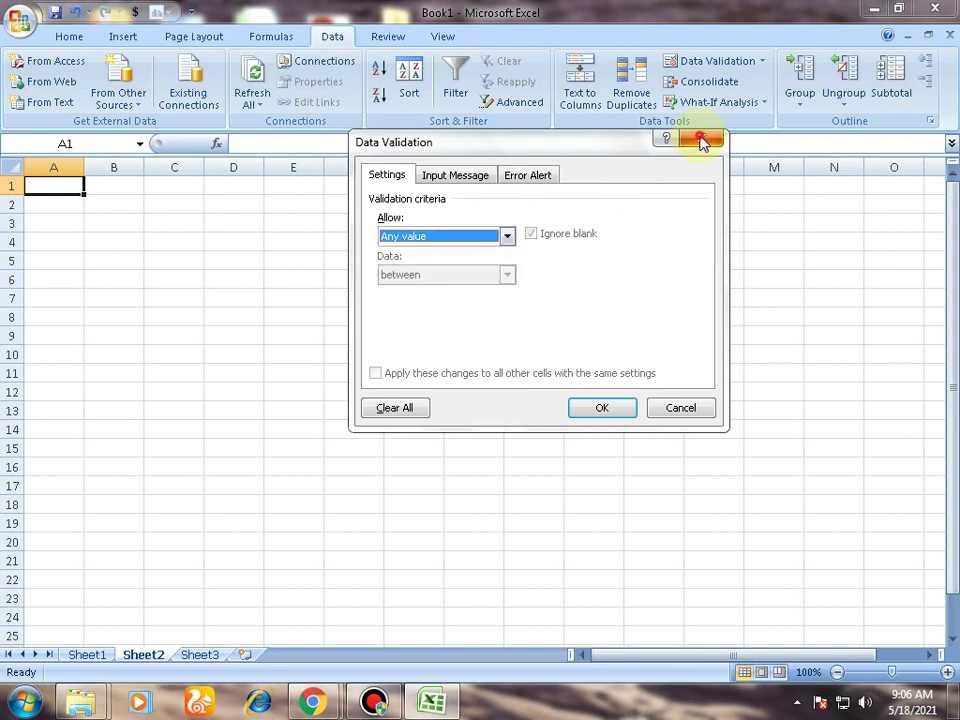
click(700, 139)
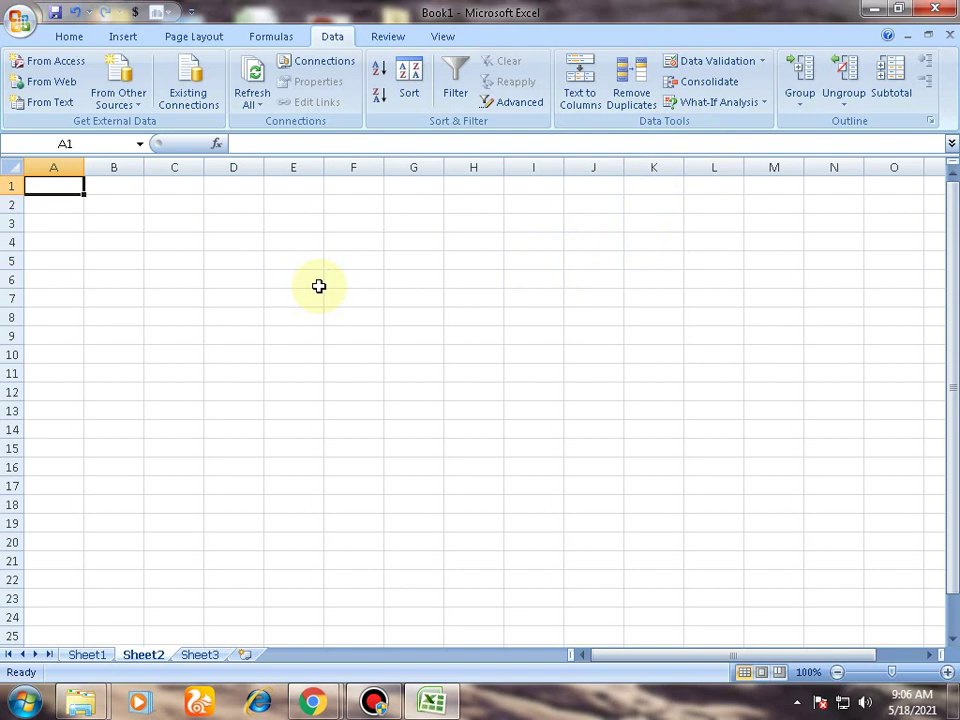
Enter the header NAME in cell A1 of Sheet2
text(nAM)
key(BackSpace)
key(BackSpace)
key(BackSpace)
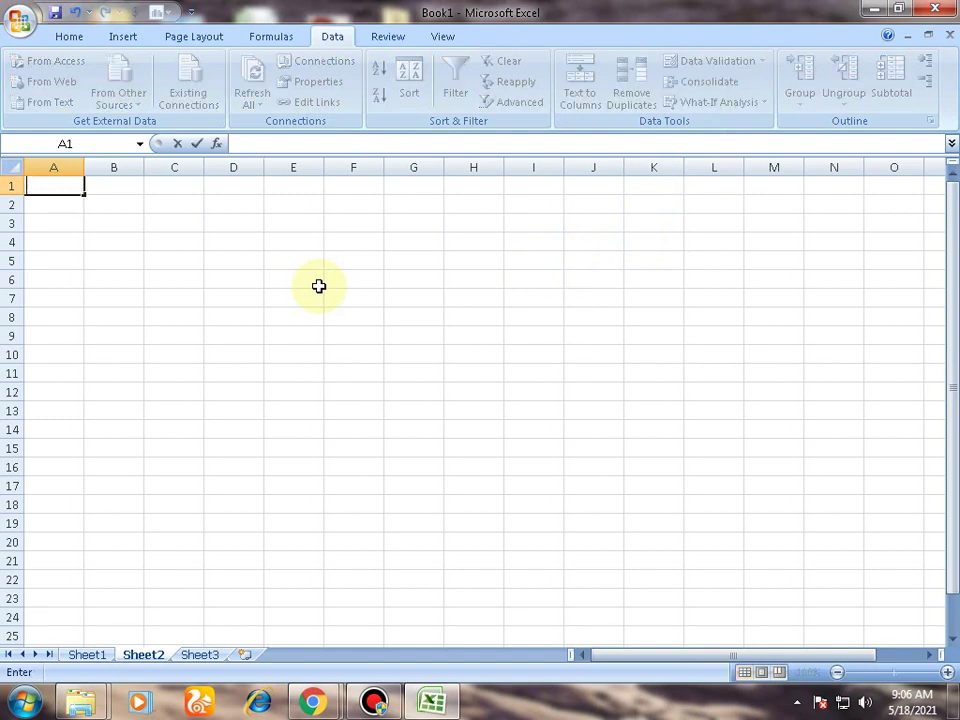
text(NAMEQ)
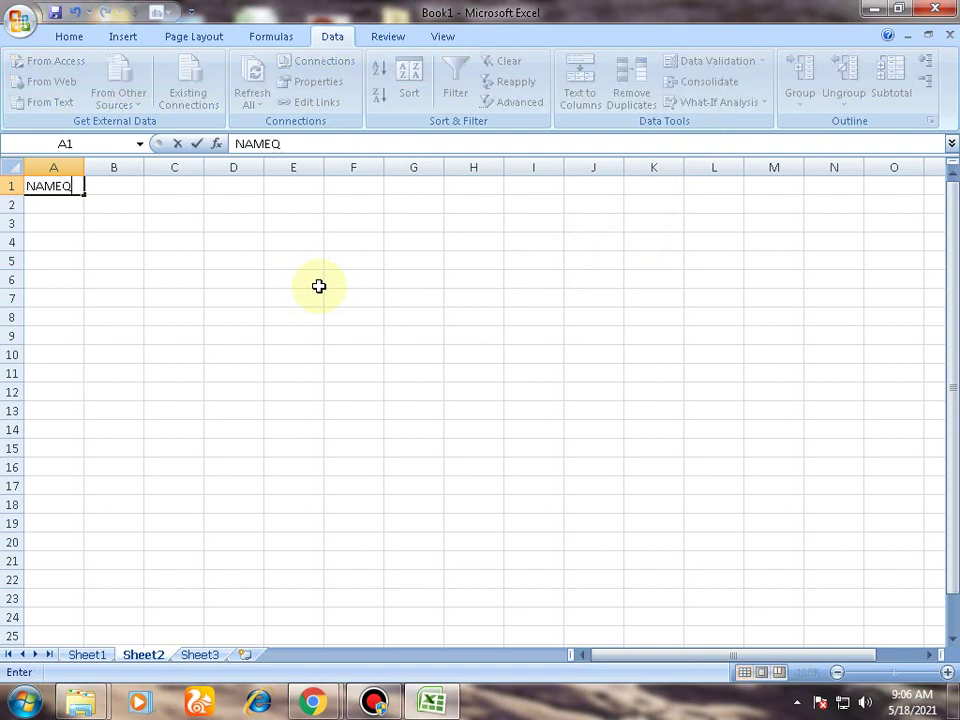
key(Tab)
key(Left)
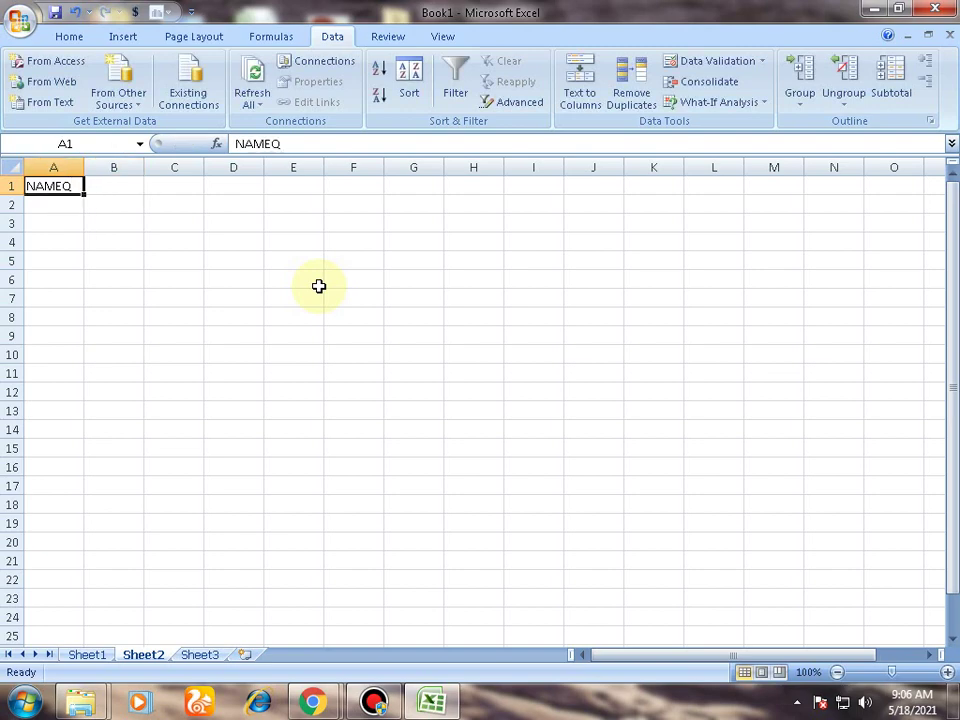
text(NAME)
key(Tab)
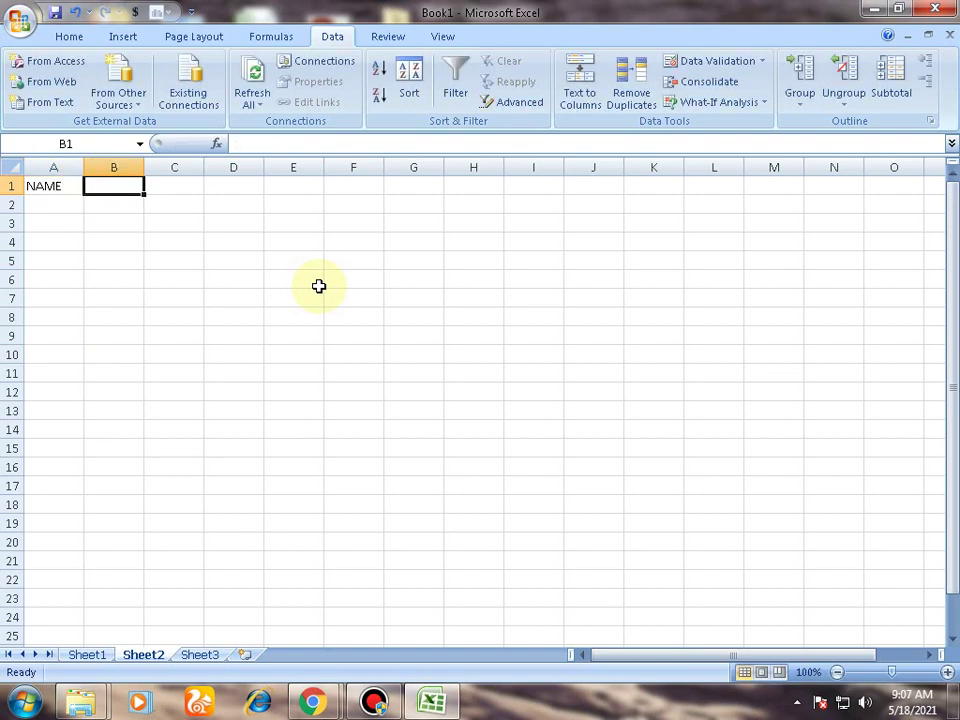
text(CLASS)
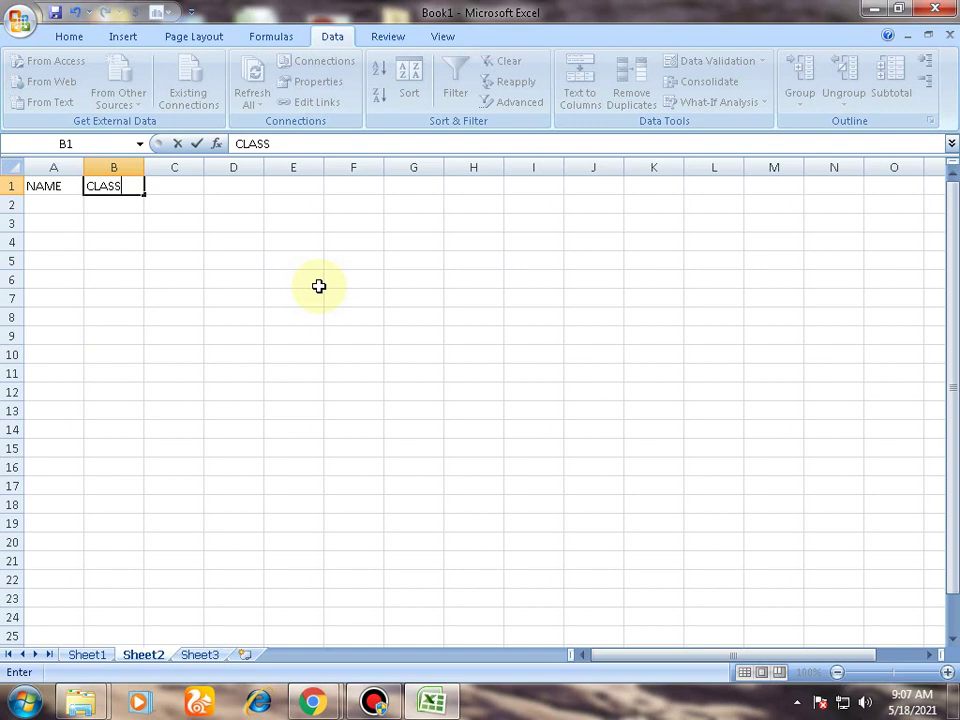
key(Tab)
text(MATH)
key(BackSpace)
key(BackSpace)
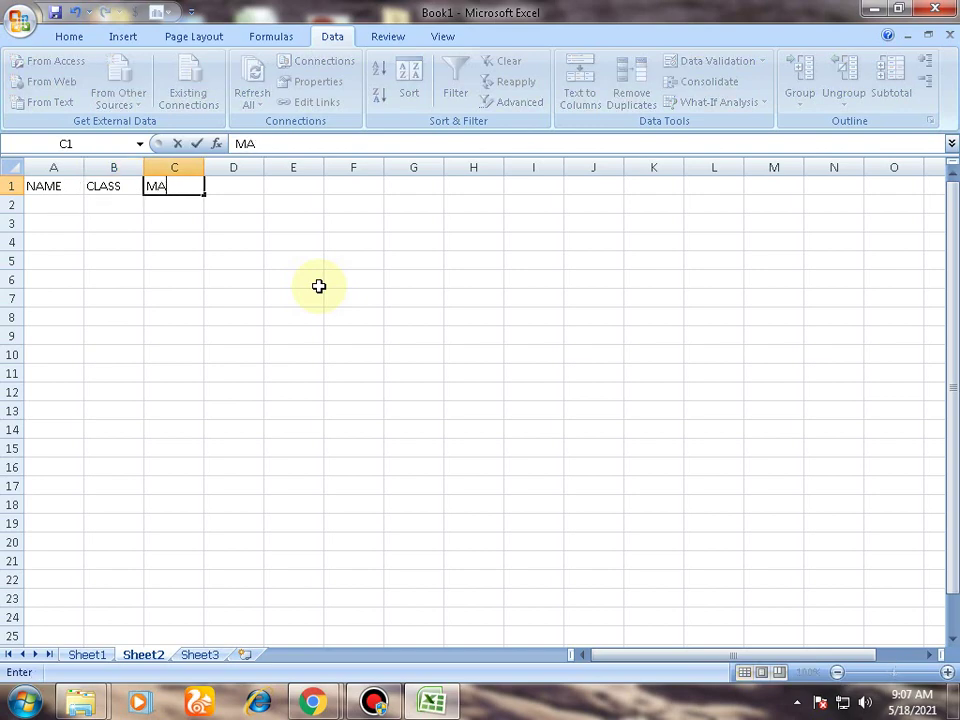
key(BackSpace)
key(BackSpace)
key(Tab)
key(Left)
key(Left)
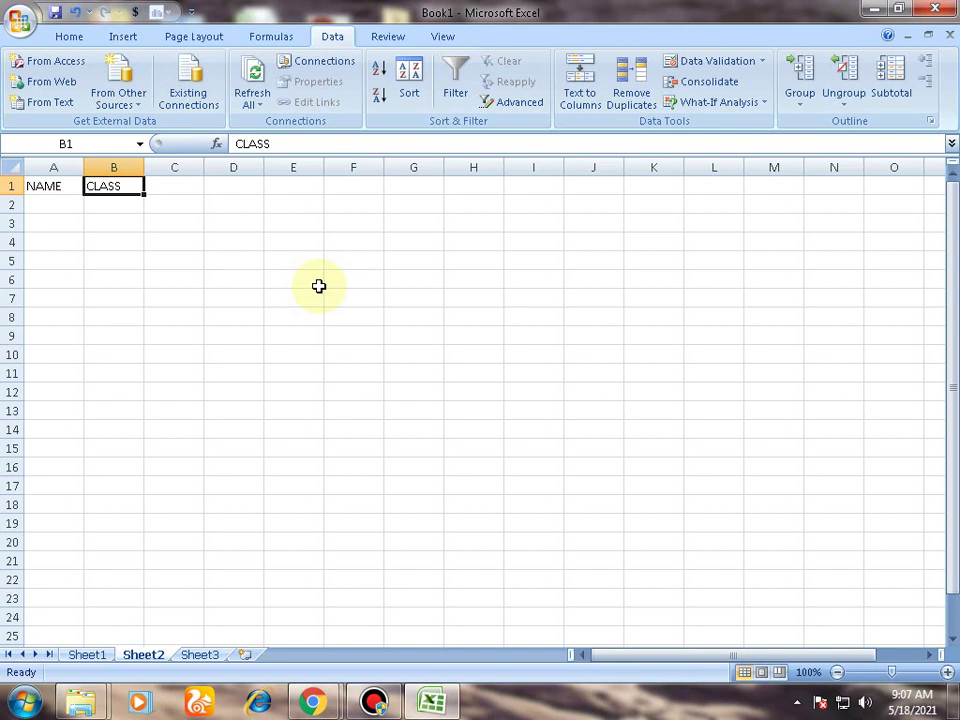
Enter the subject headers BEN in B1 and ENG in C1
text(B4EN)
key(BackSpace)
key(BackSpace)
key(BackSpace)
text(E)
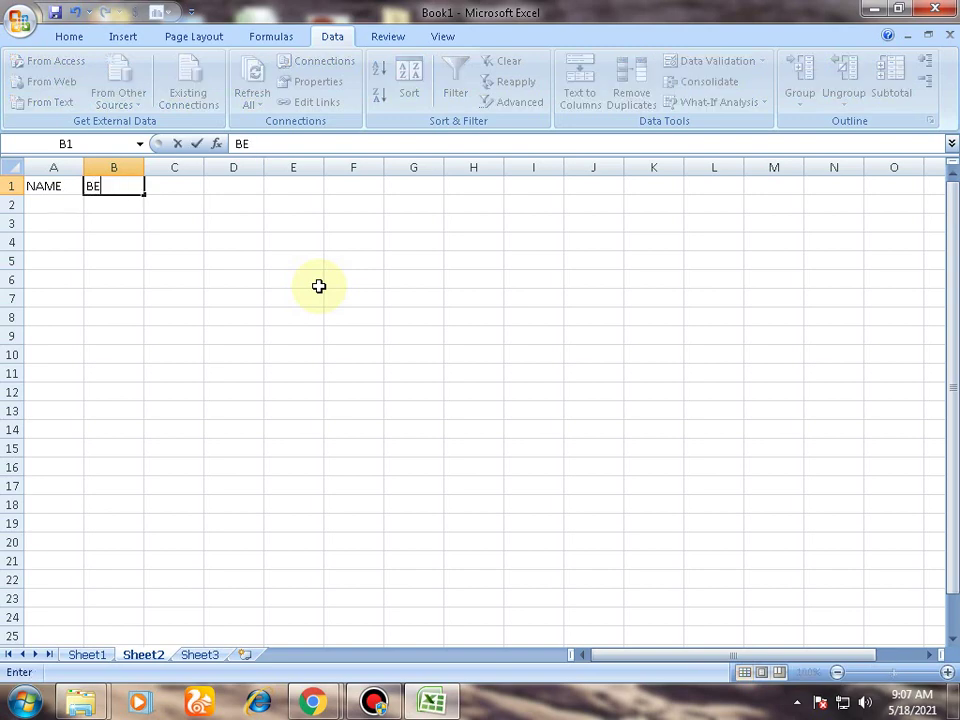
text(N)
key(Tab)
text(ENG)
key(Tab)
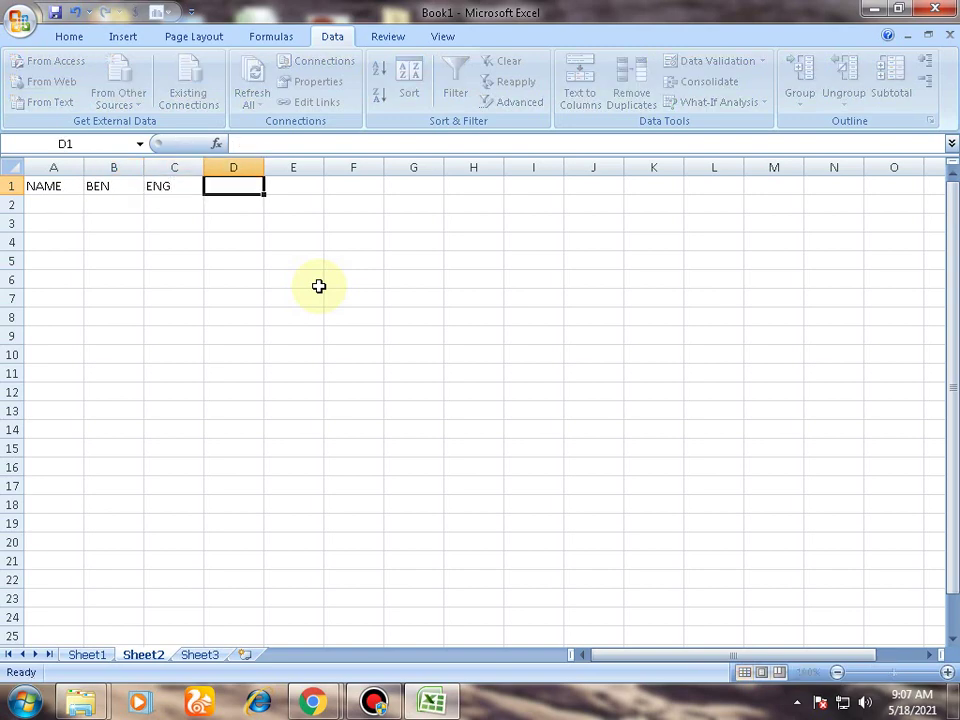
Complete the header row with MATH in D1, HIS in E1 and TOTAL in F1
text(MATH)
key(Tab)
text(HI)
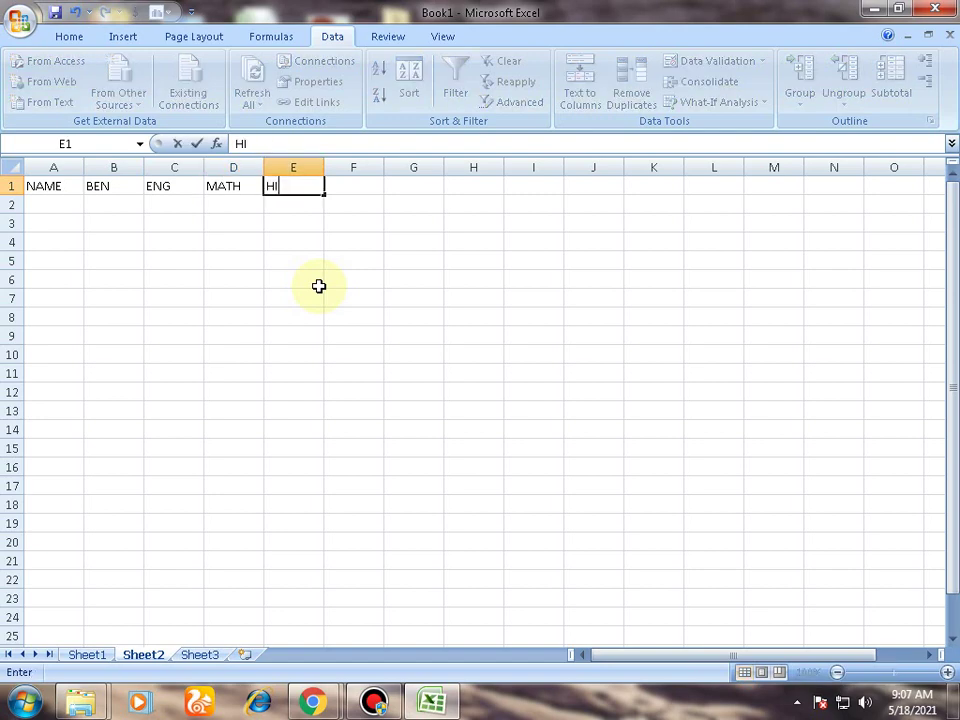
text(S)
key(Tab)
text(YTO)
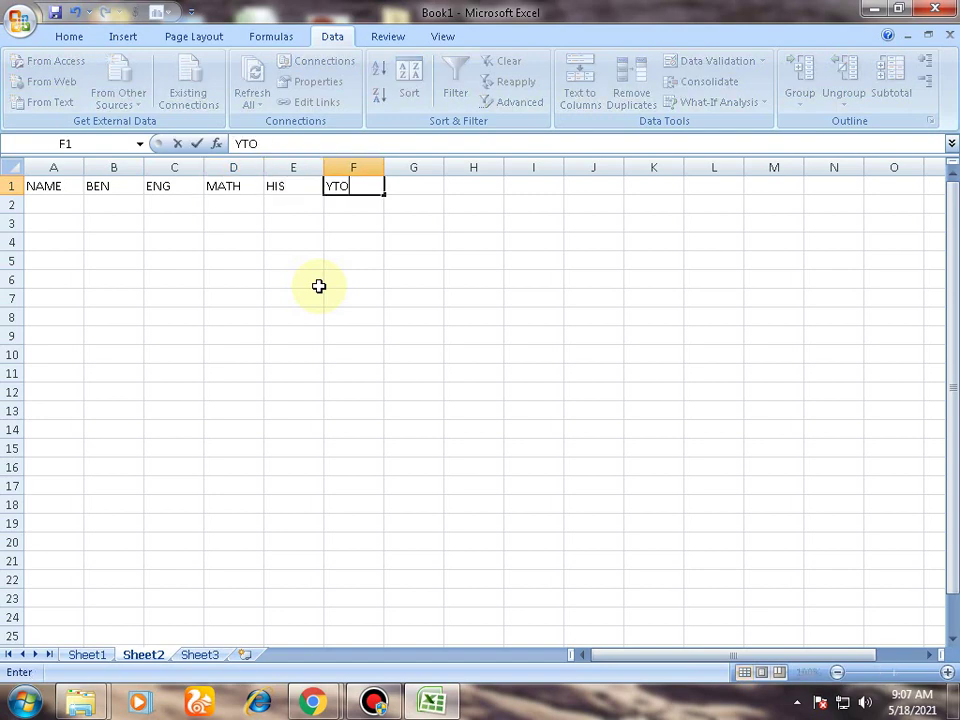
key(BackSpace)
key(BackSpace)
key(BackSpace)
text(TOTAL)
key(Return)
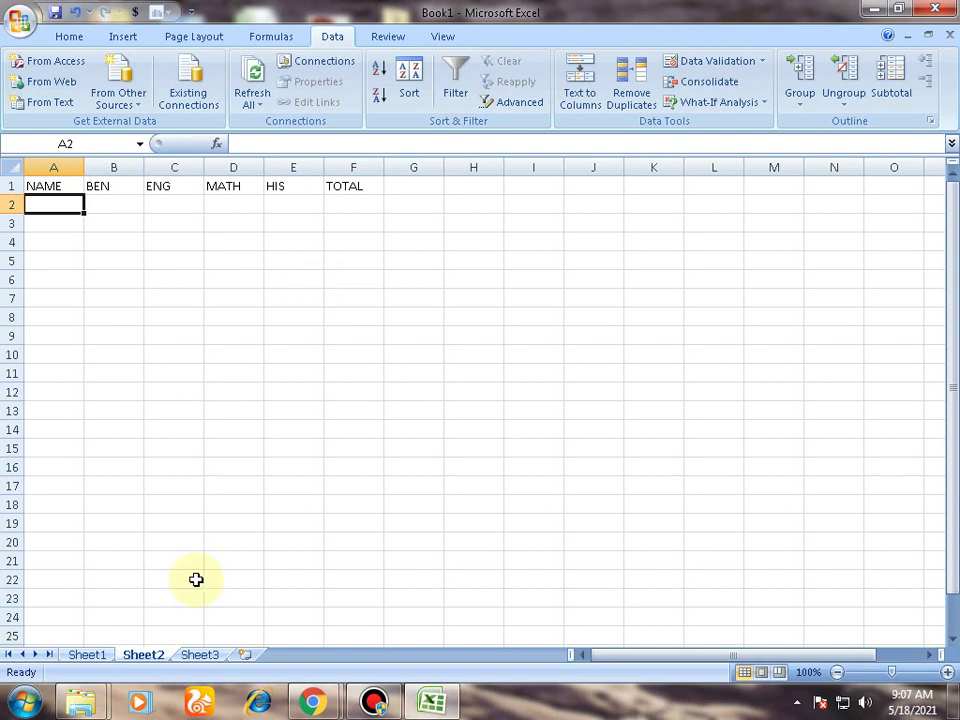
Copy the student names from A2:A8 of Sheet1 into Sheet2 starting at A2
click(87, 655)
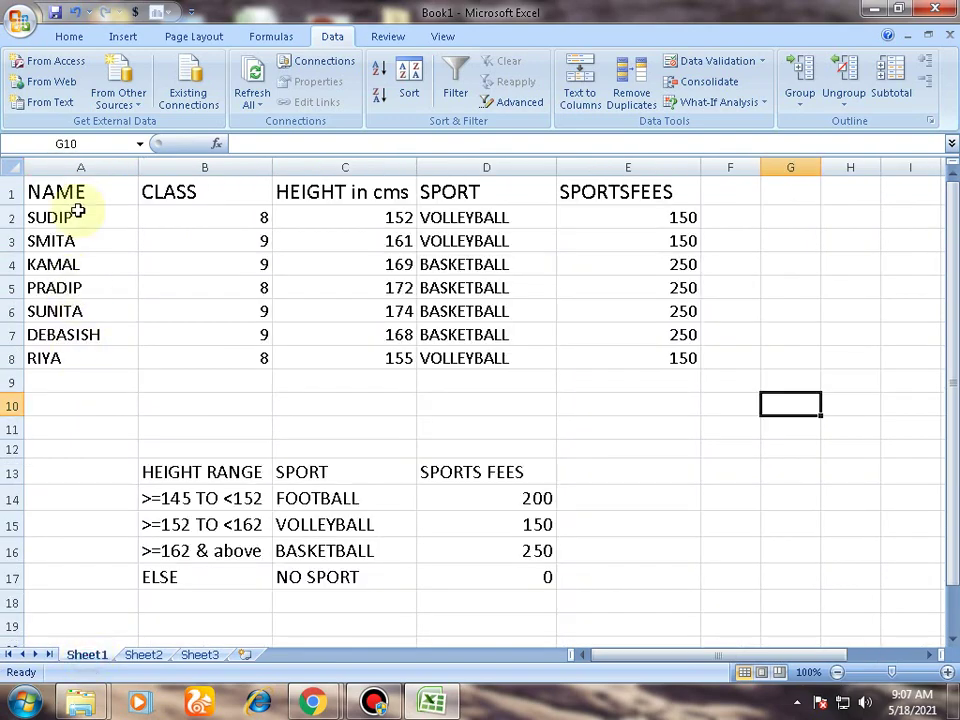
drag(75, 210, 78, 352)
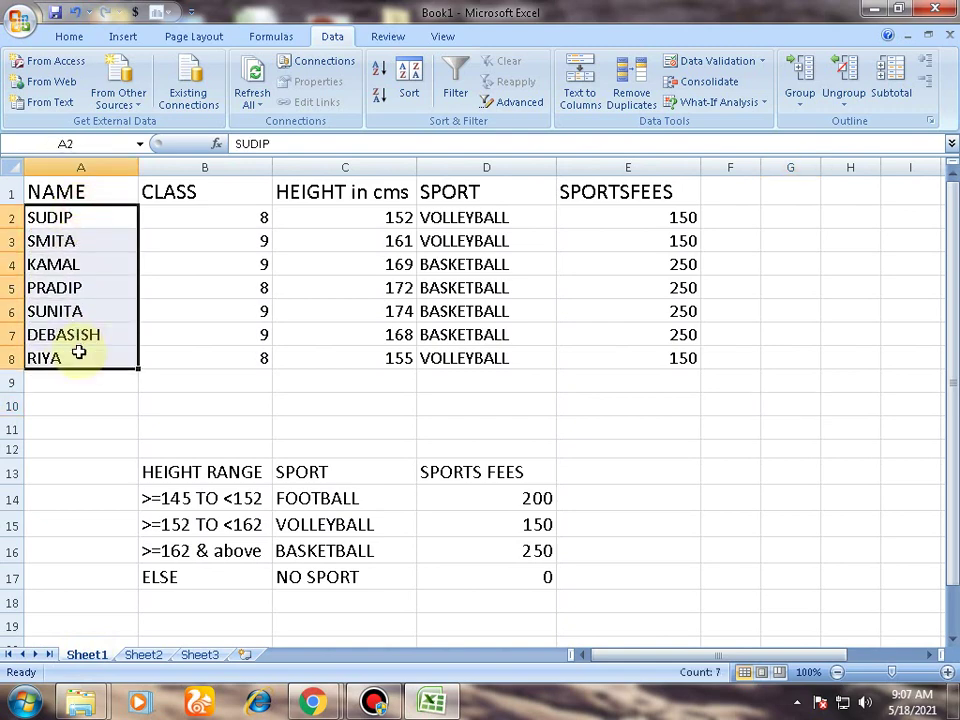
key(ctrl+c)
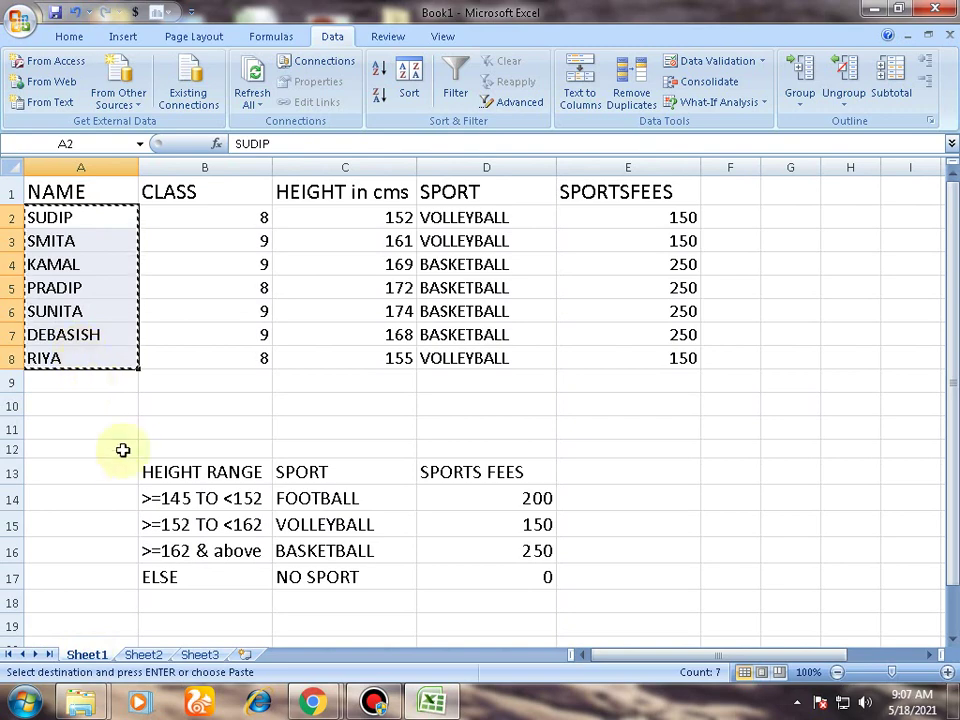
click(150, 655)
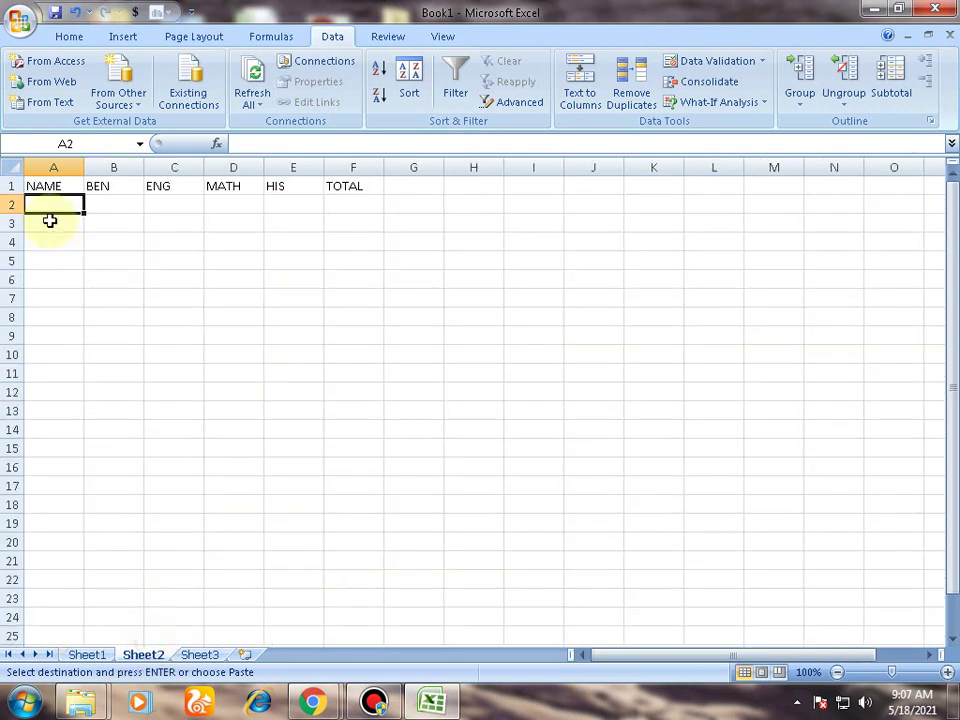
key(ctrl+v)
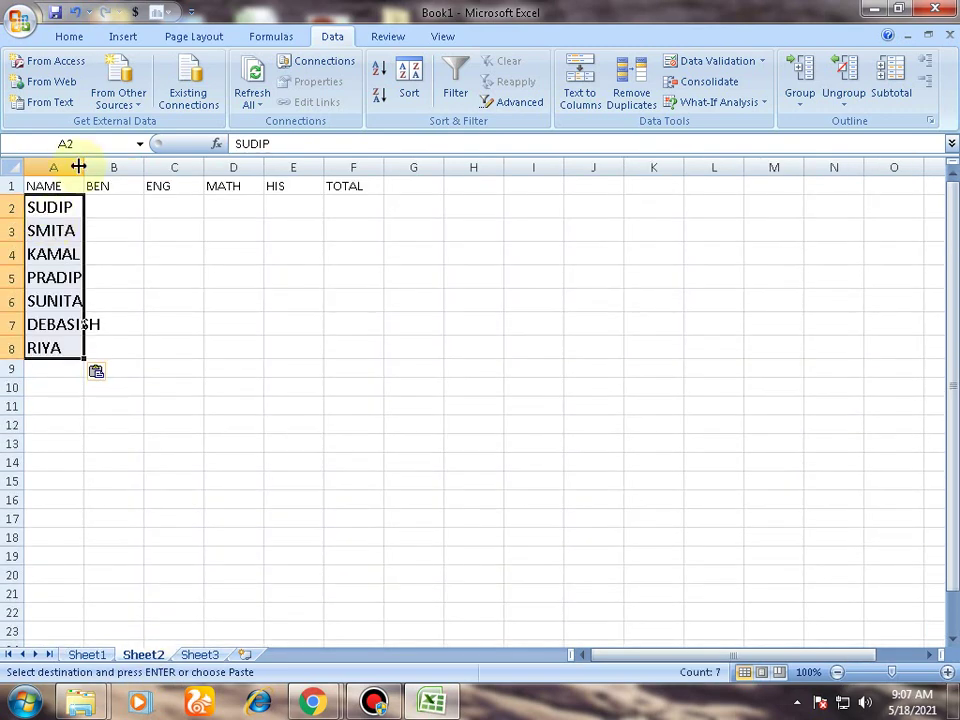
Widen column A slightly and set the font size of the table A1:F8 to 18
drag(78, 166, 349, 356)
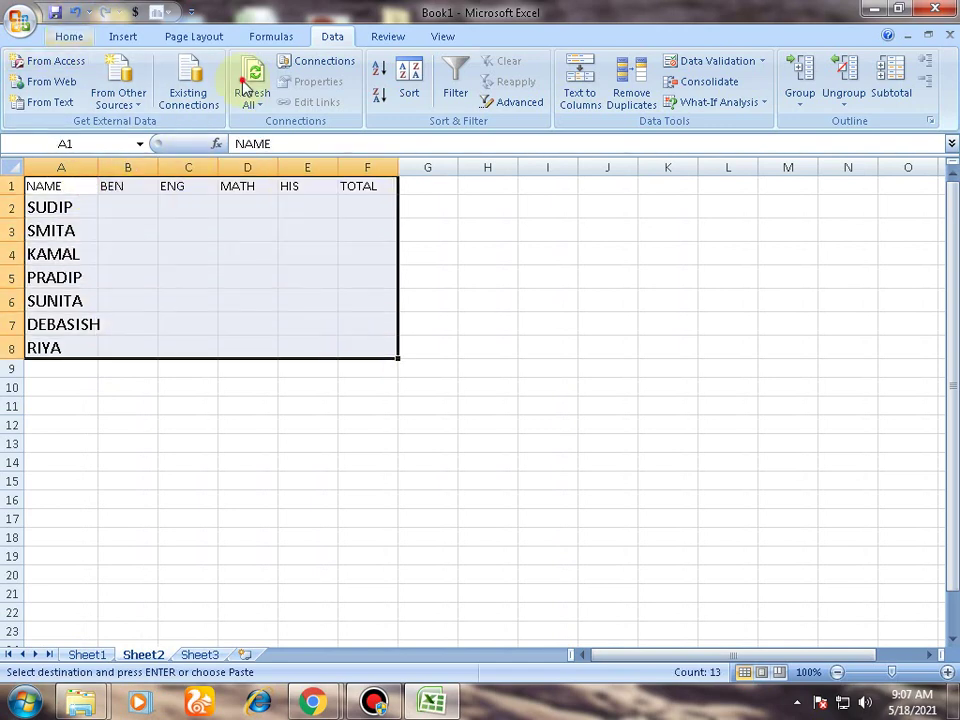
scroll(245, 88, up, 4)
click(203, 68)
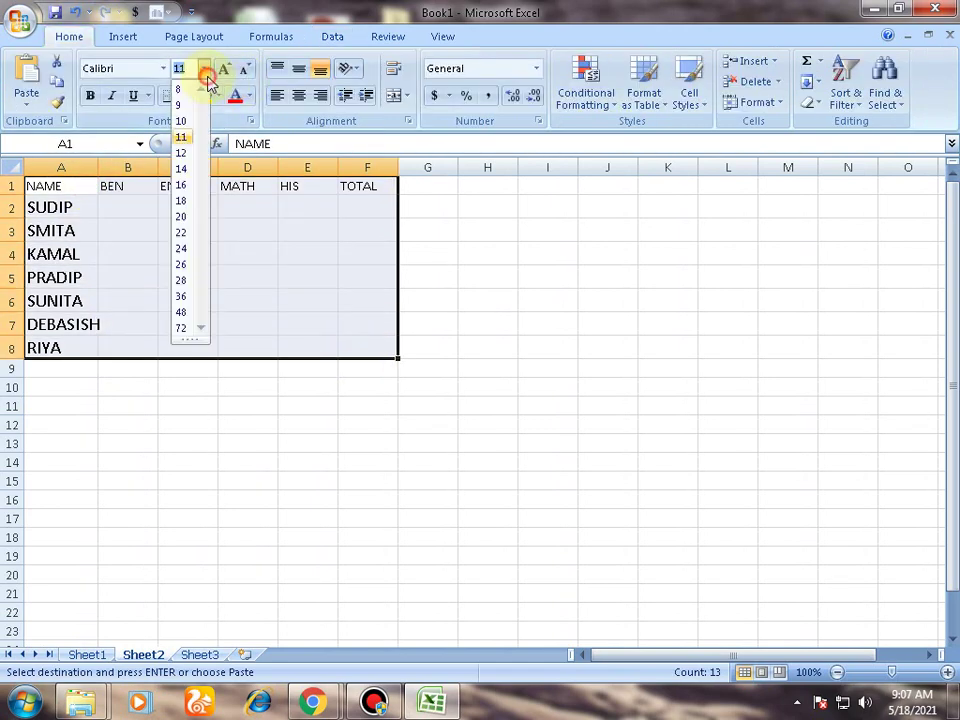
click(184, 198)
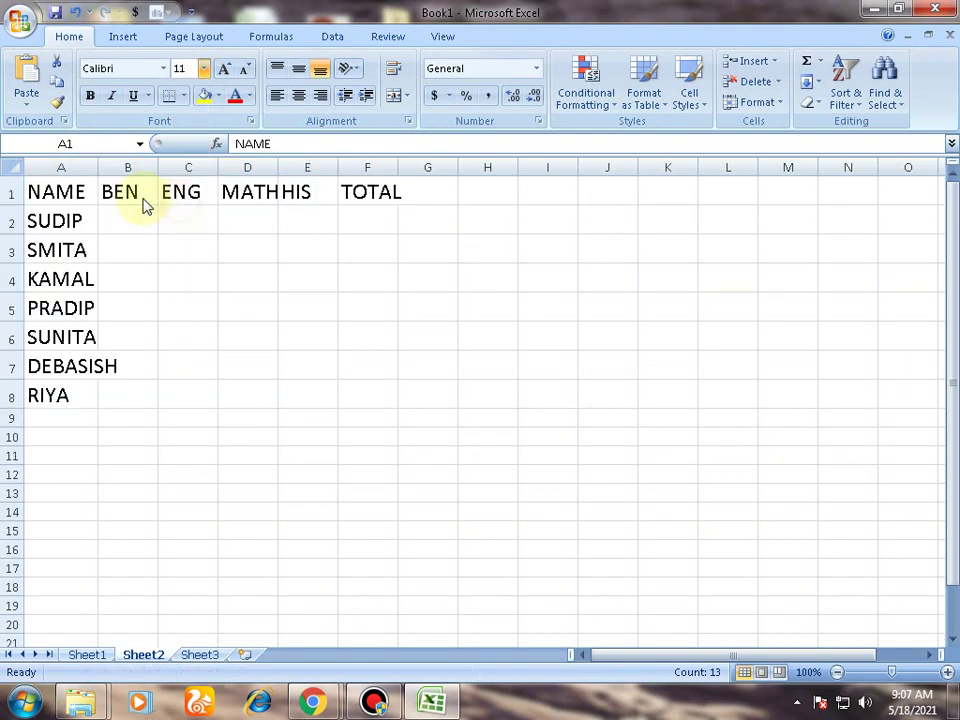
Widen columns A, B, C, D and F so the enlarged names and headers fit
drag(98, 166, 152, 166)
drag(214, 167, 222, 167)
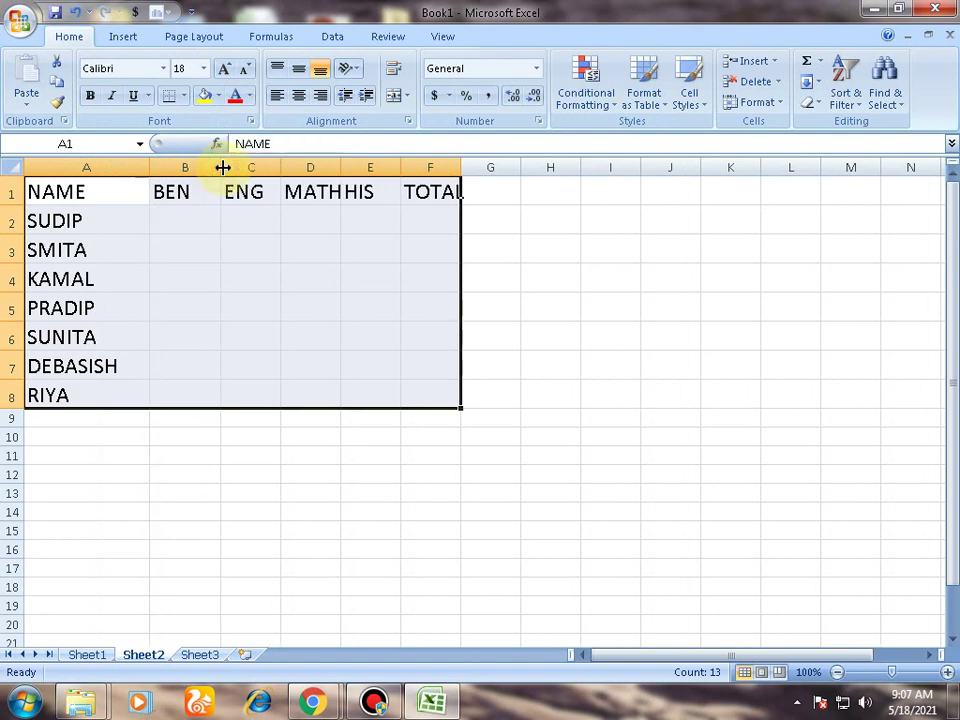
drag(461, 167, 499, 170)
drag(341, 166, 359, 168)
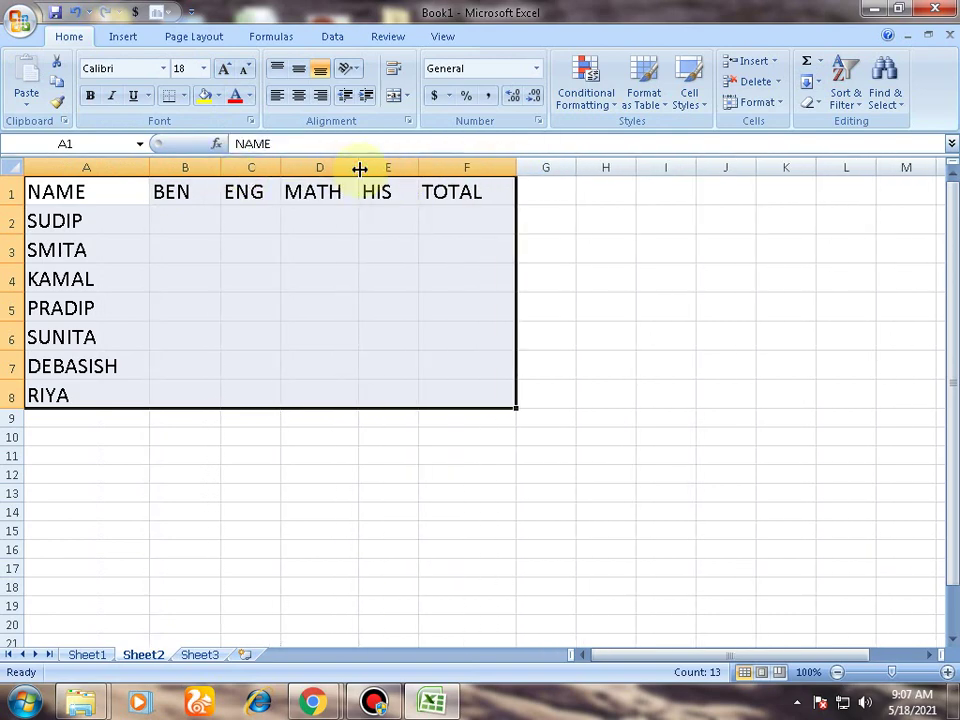
drag(281, 167, 290, 168)
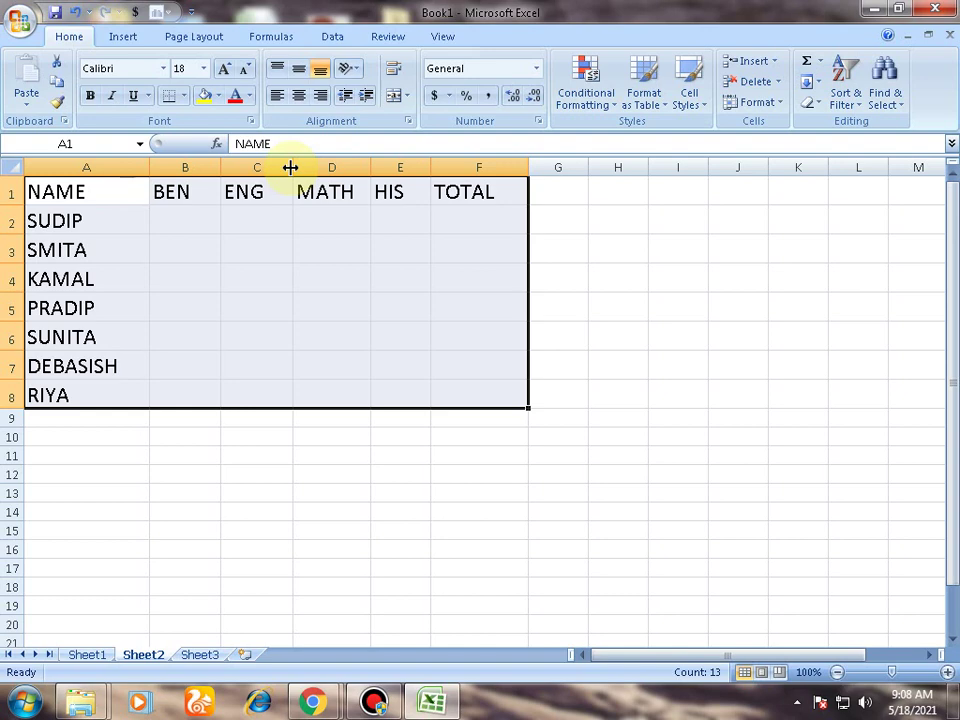
Enter 114 in B2 as the first student's BEN mark
click(197, 229)
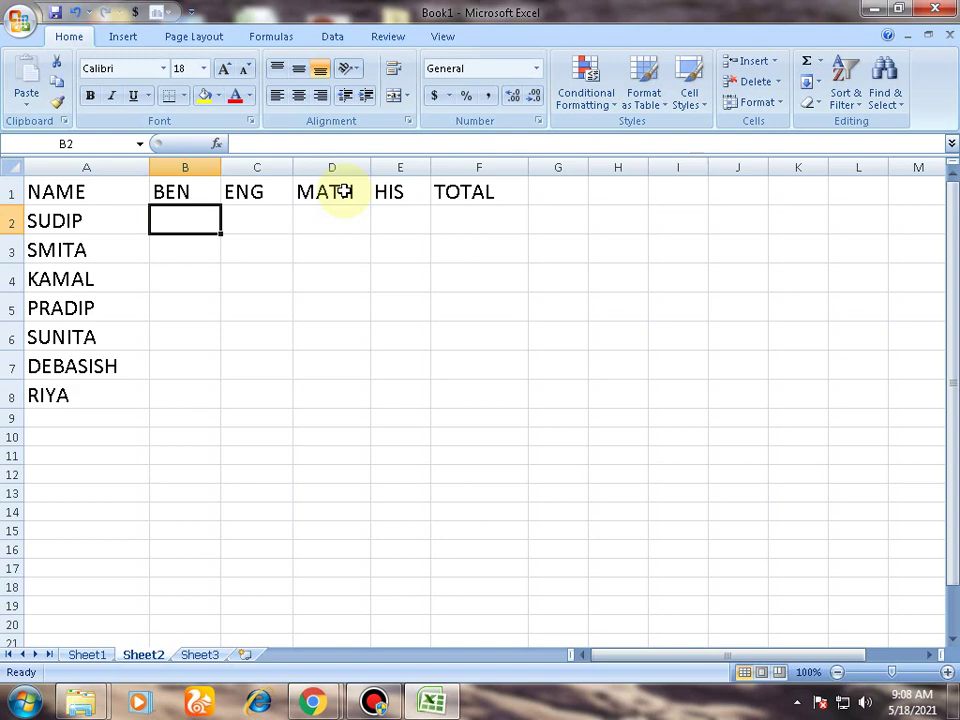
drag(206, 224, 403, 356)
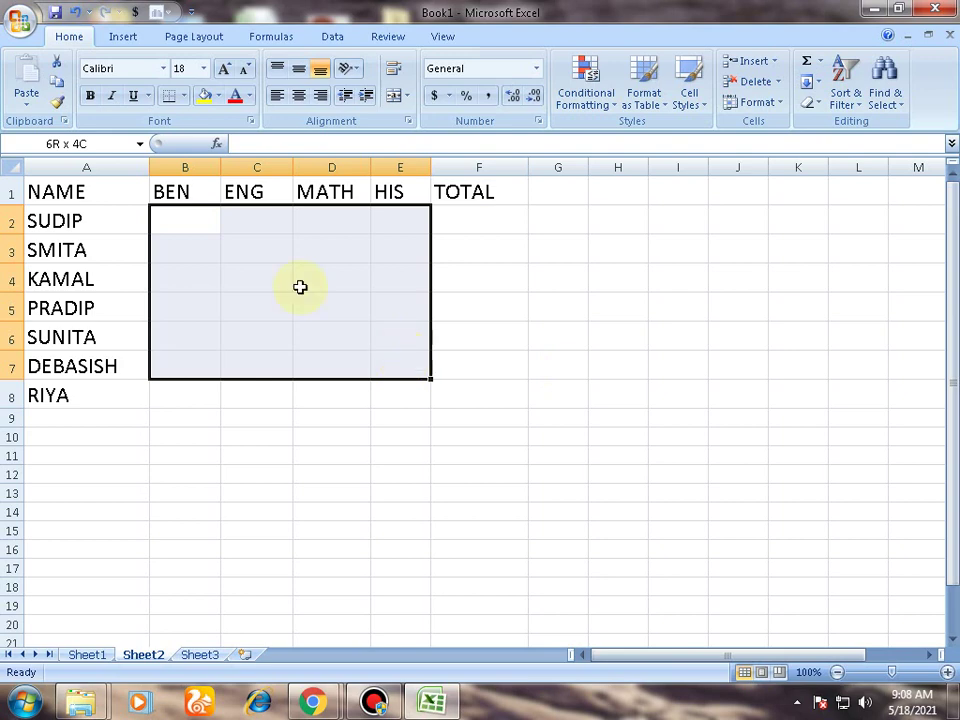
click(160, 213)
text(14)
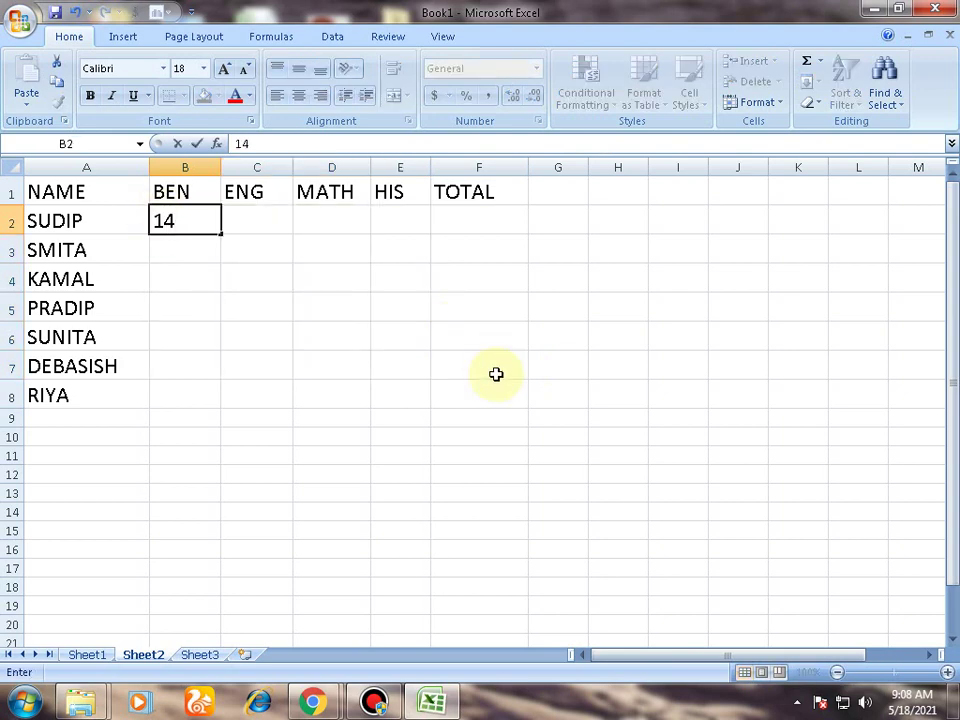
key(BackSpace)
text(14)
key(Return)
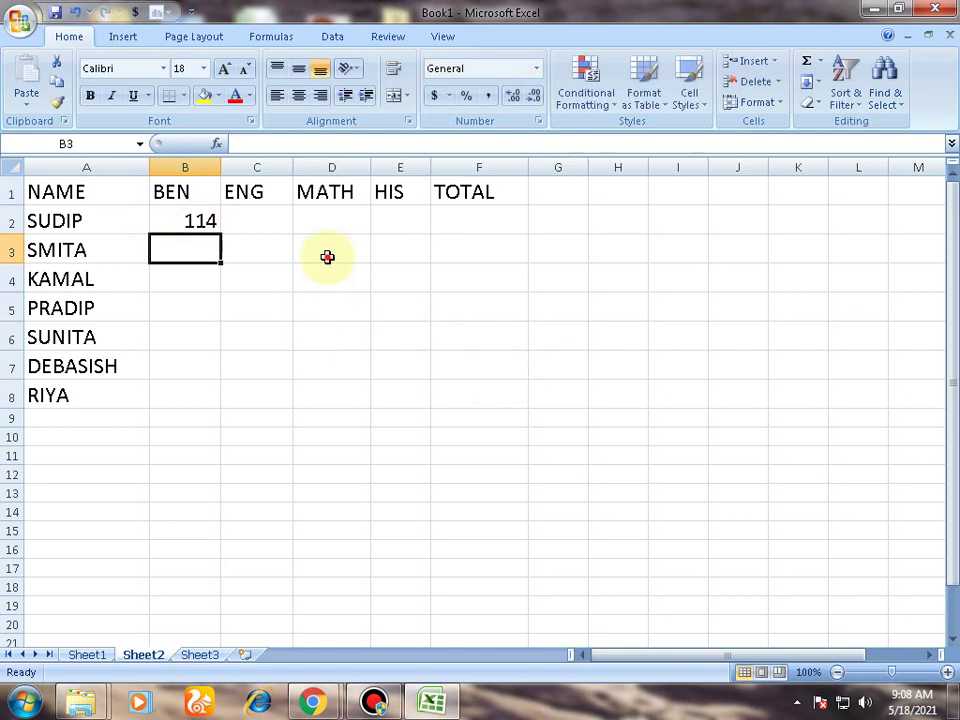
Replace the mark in B2 with -70, and clear the entries in B2:F8
key(Up)
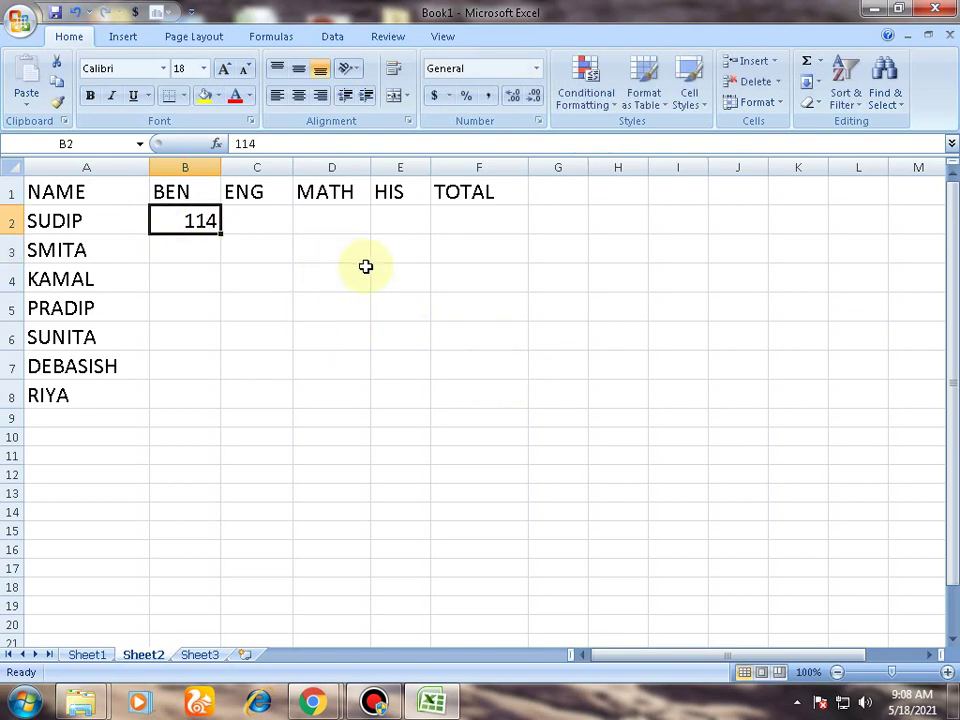
key(BackSpace)
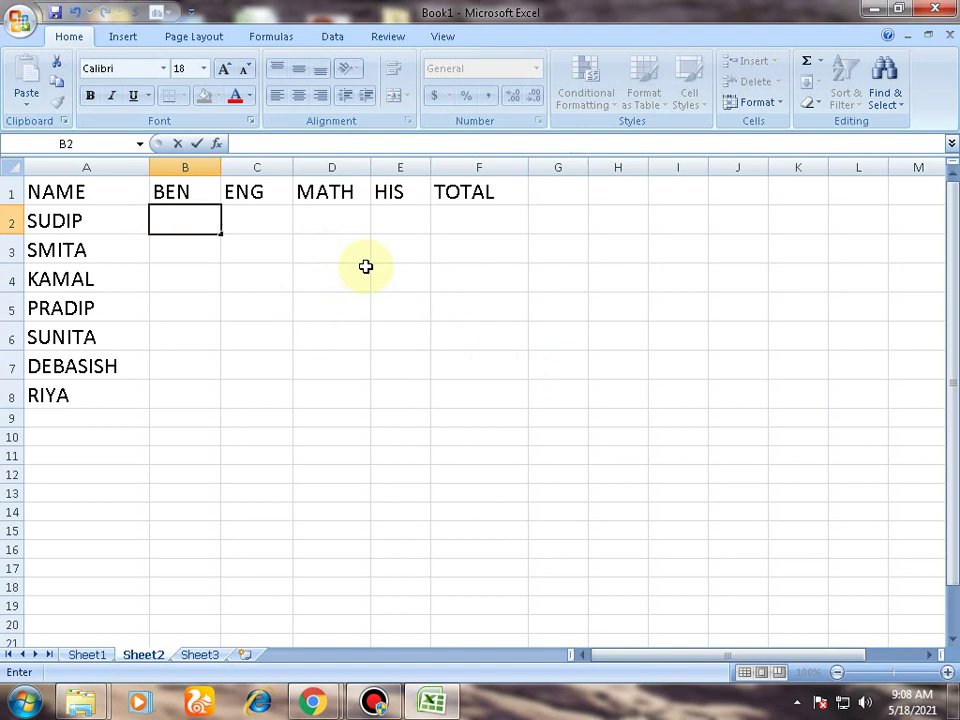
text(-70)
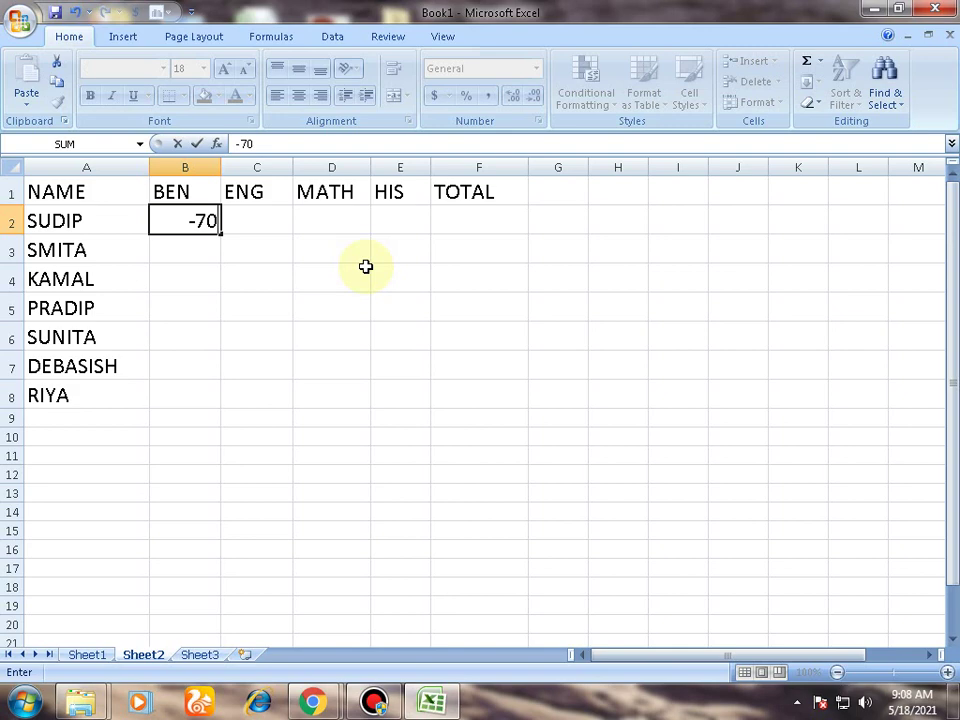
key(Return)
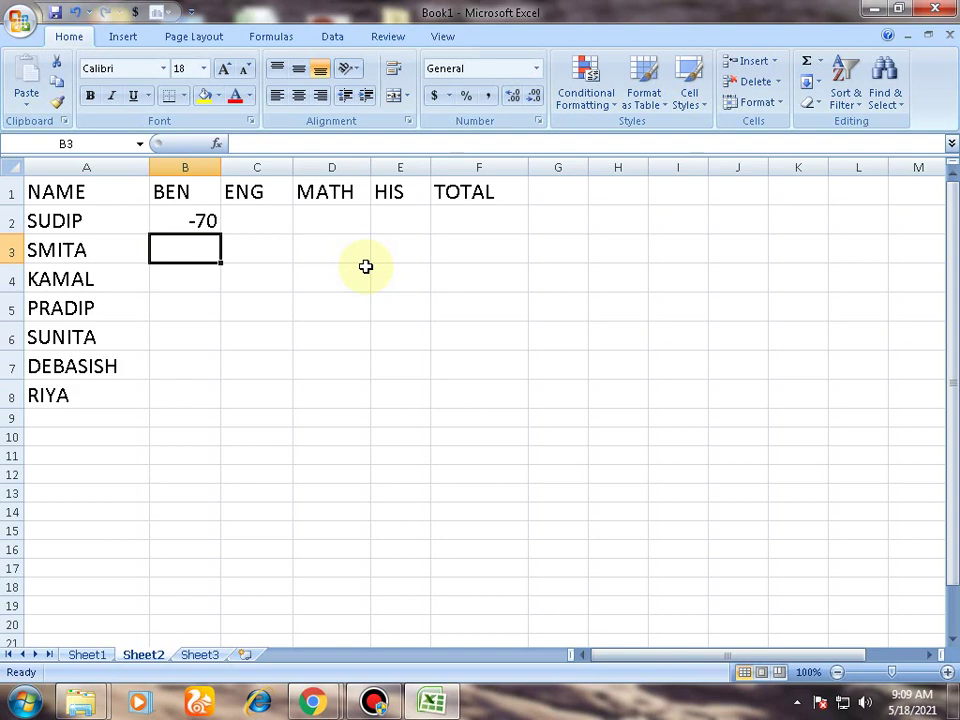
drag(213, 219, 497, 405)
key(Delete)
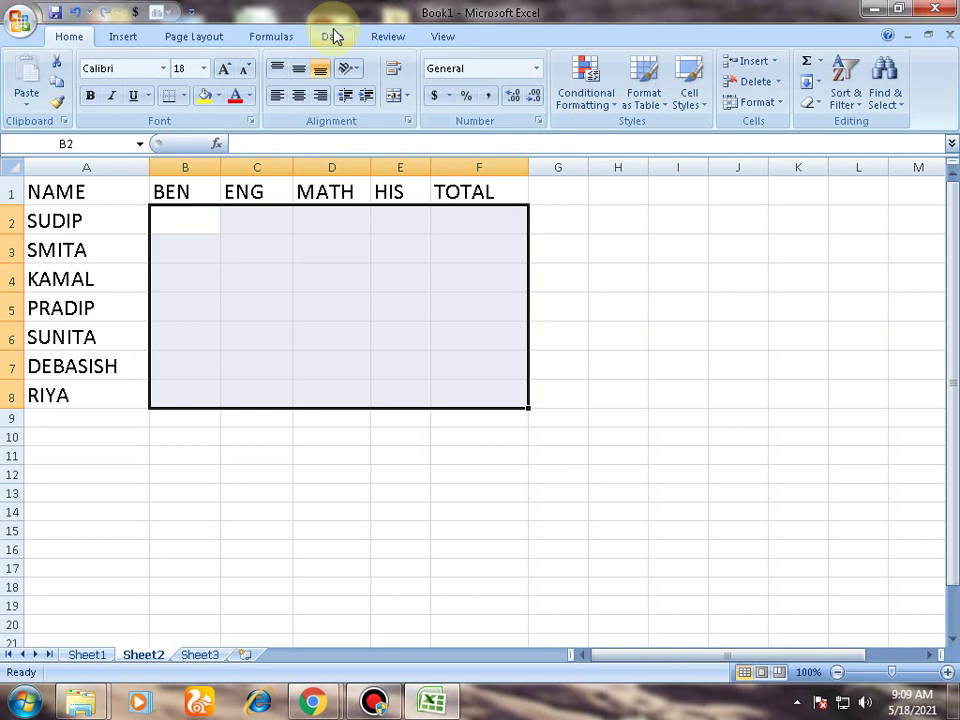
Open data validation for the marks range B2:E8 and allow whole numbers only
click(253, 456)
drag(201, 216, 397, 331)
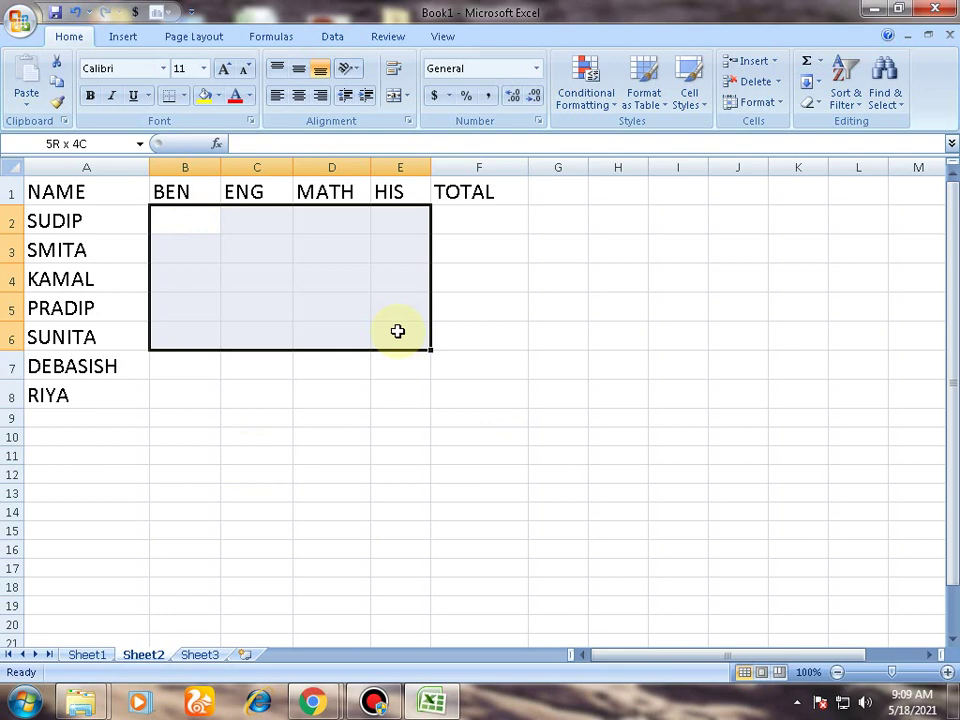
drag(186, 212, 391, 399)
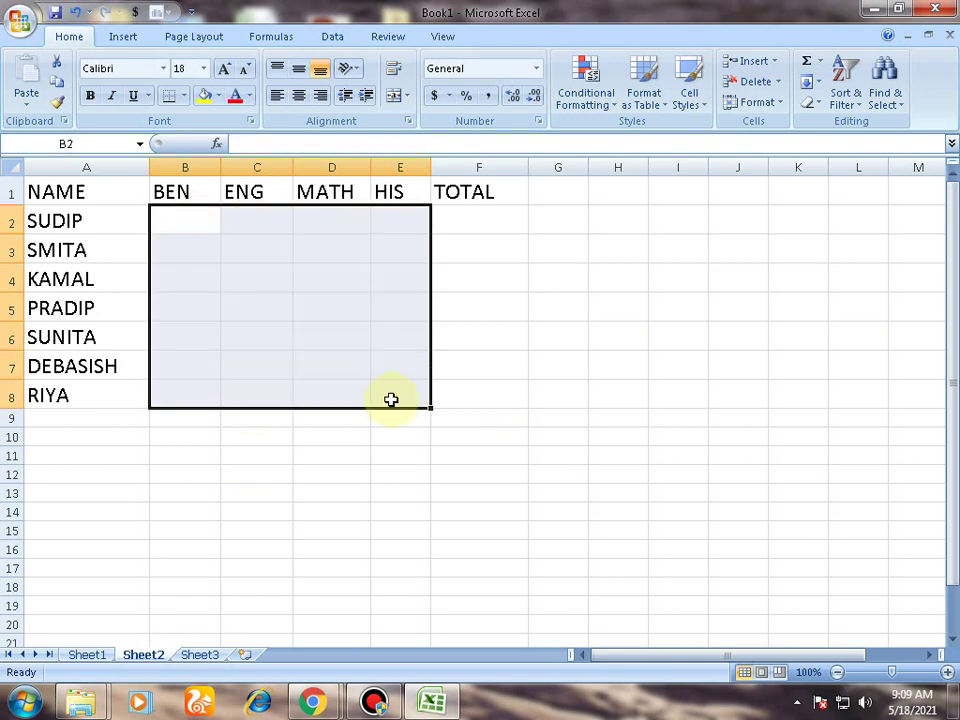
click(332, 40)
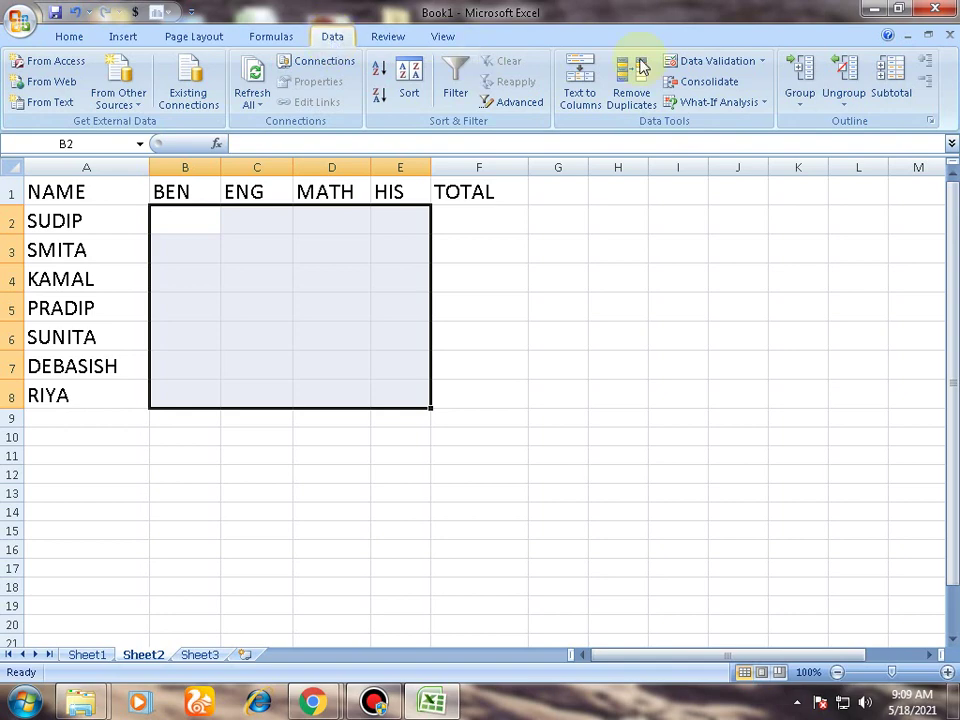
click(707, 66)
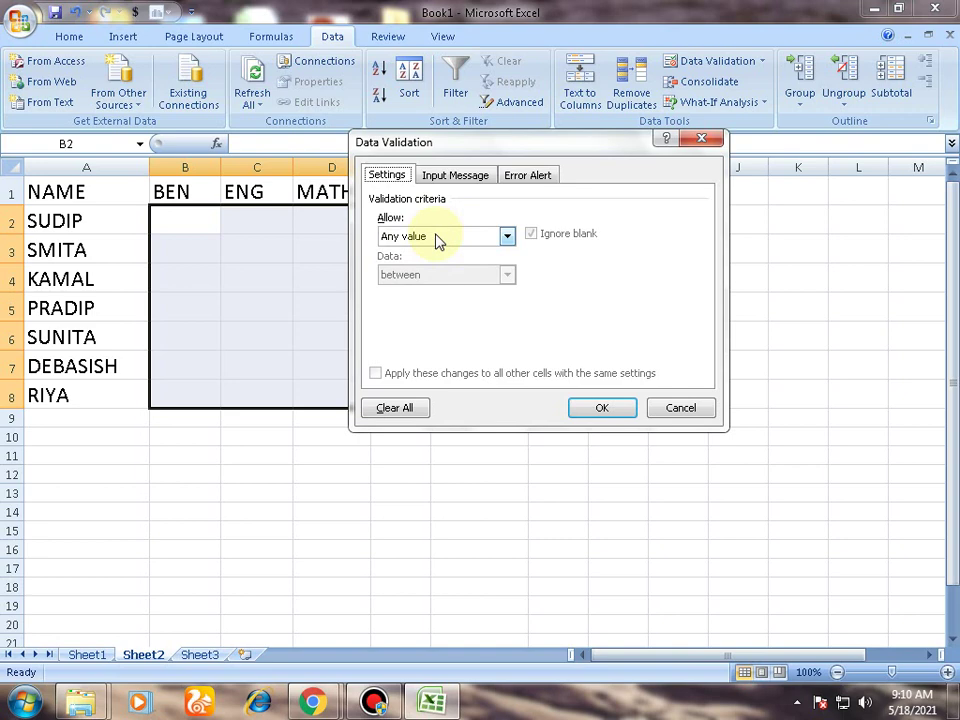
click(510, 238)
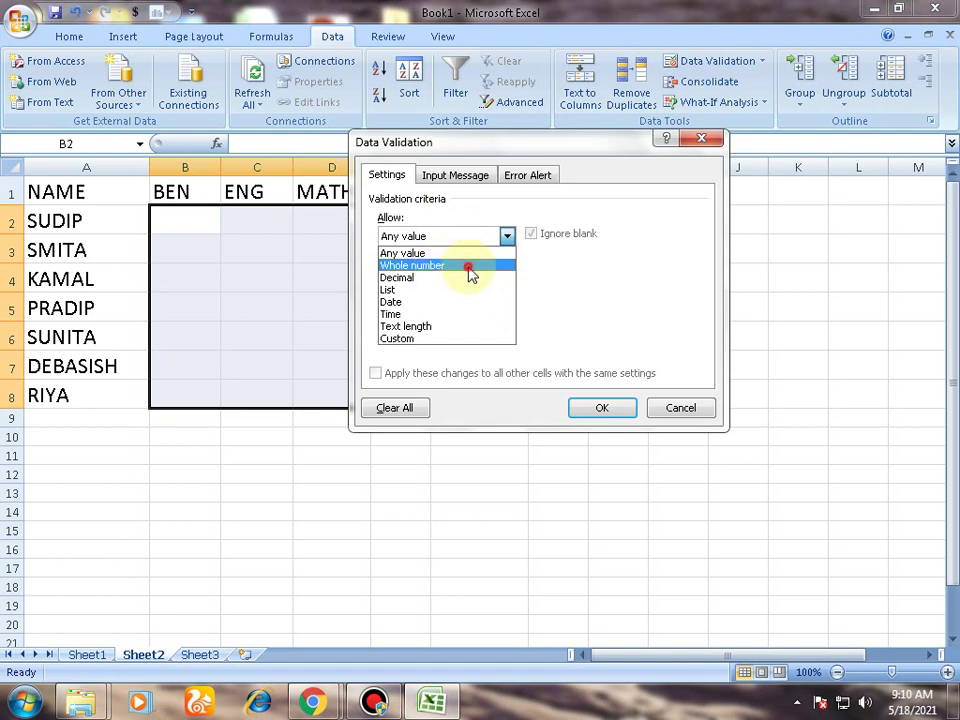
click(472, 266)
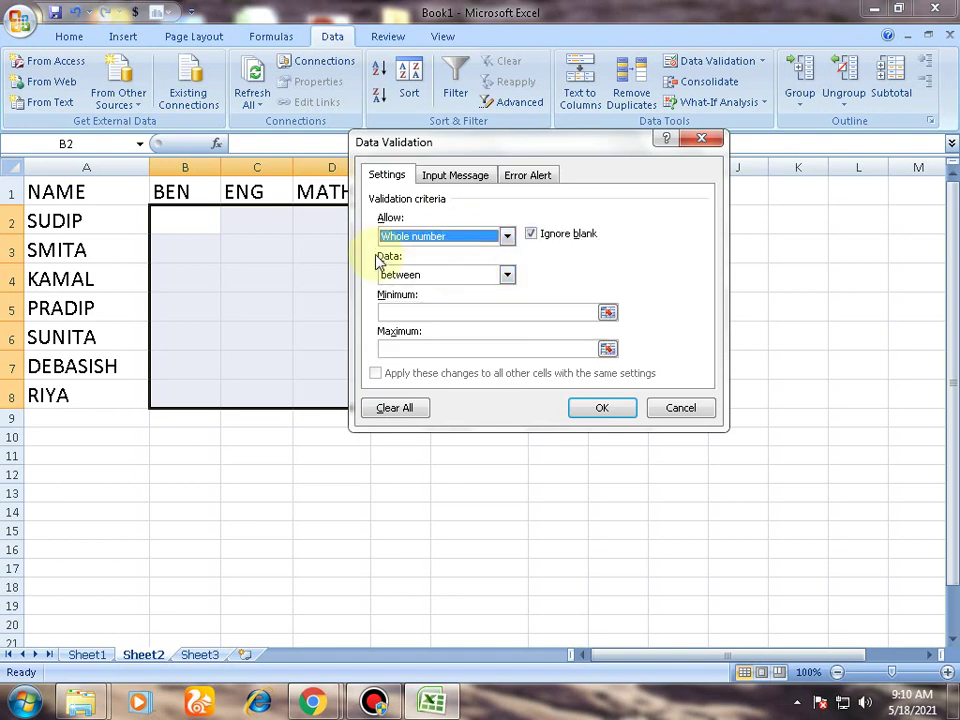
Restrict the whole numbers to between 0 and 100, and open the input message title for editing
click(507, 274)
click(420, 292)
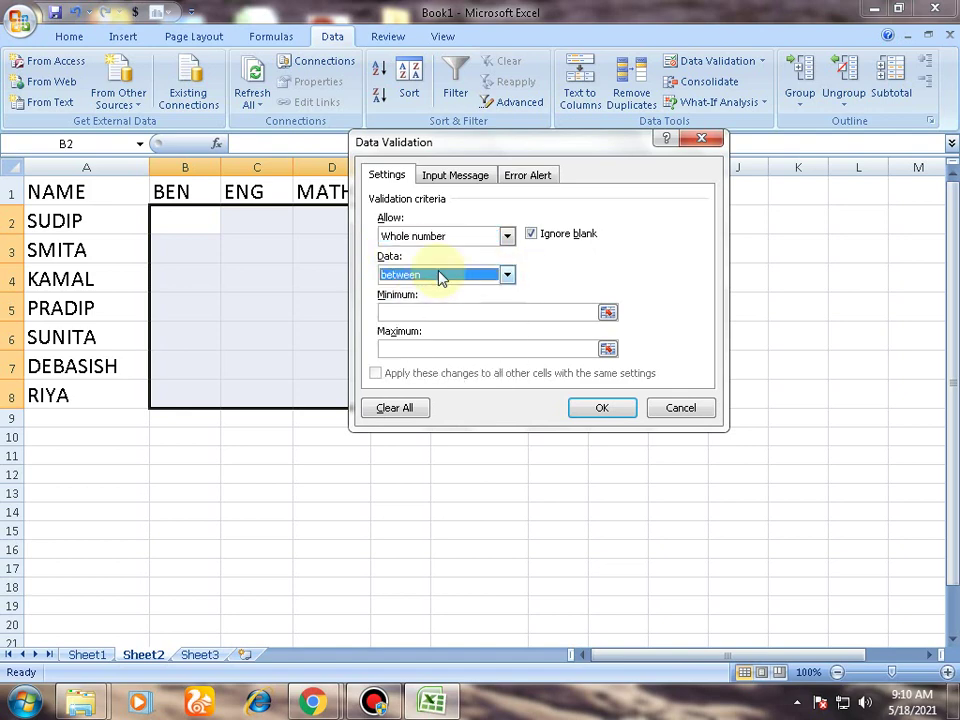
click(400, 313)
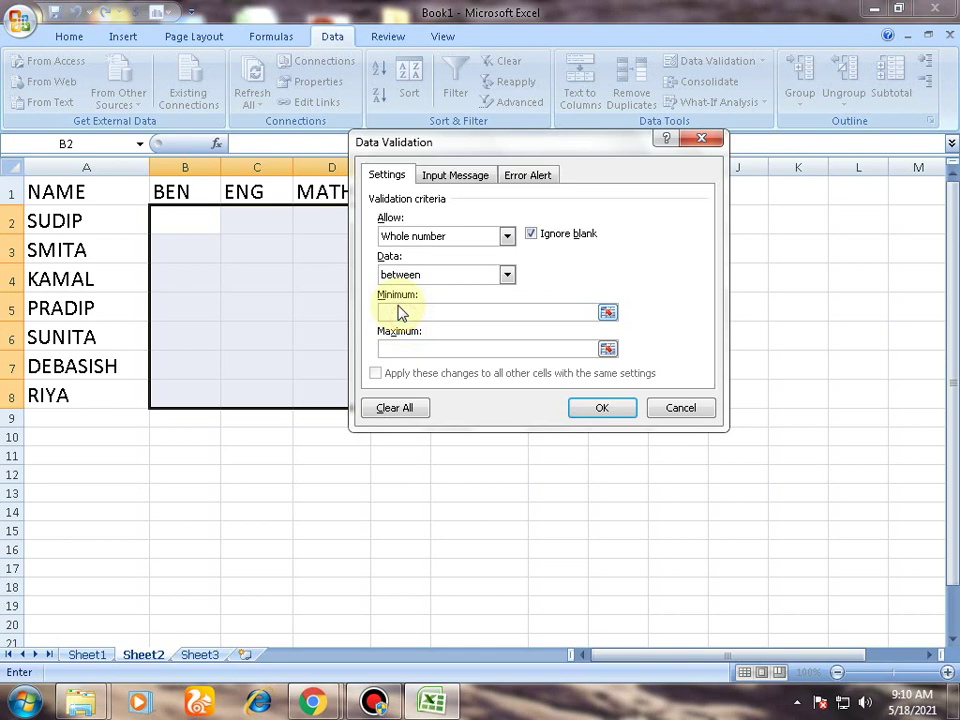
text(0)
click(398, 349)
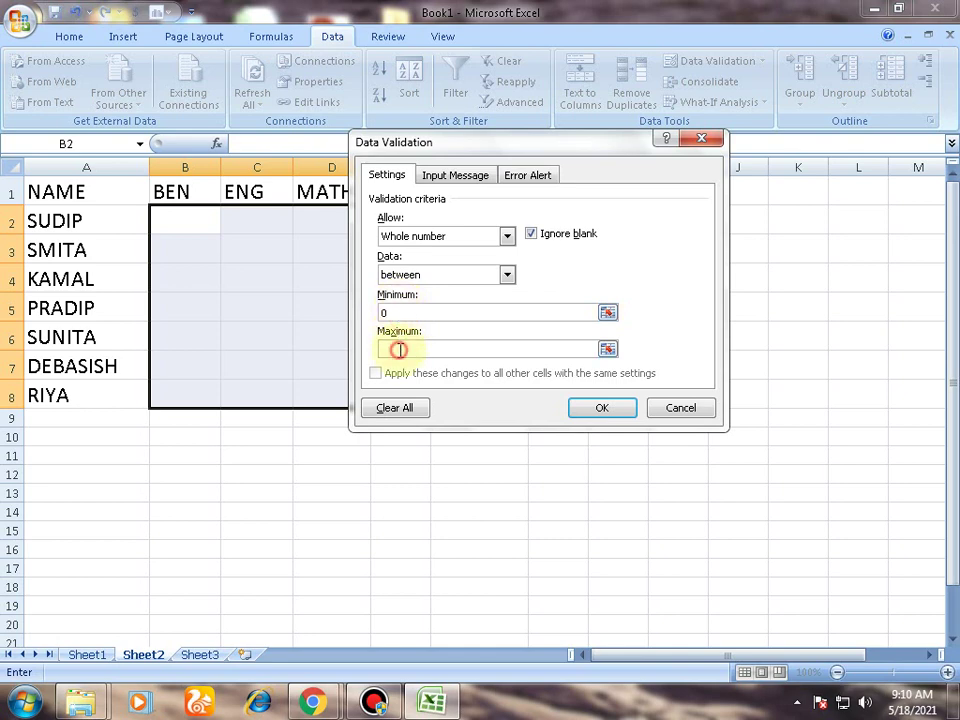
text(100)
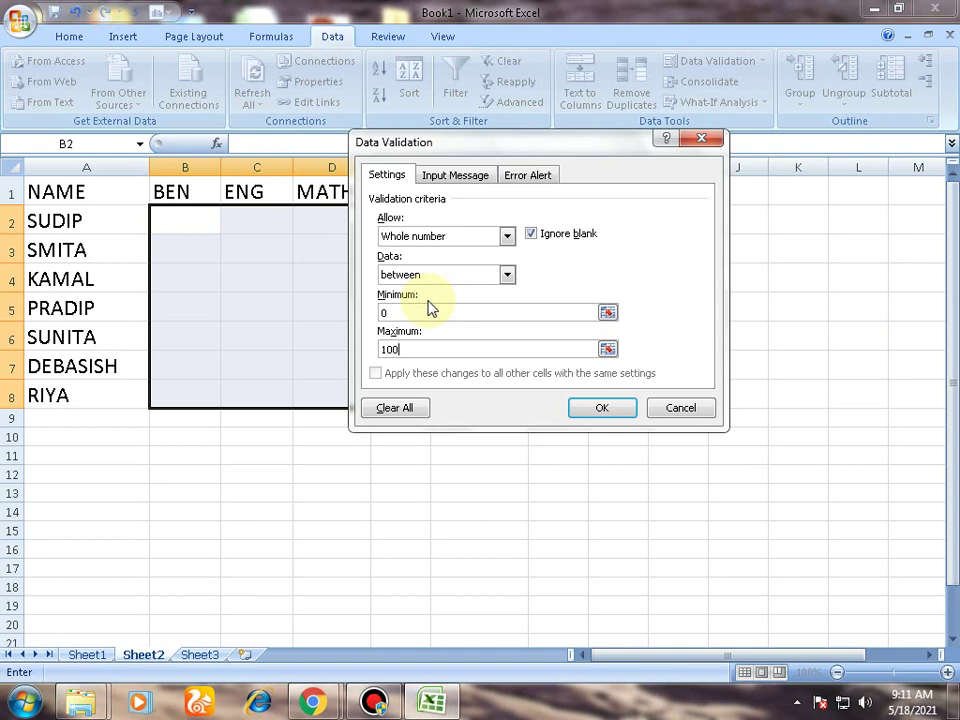
click(451, 186)
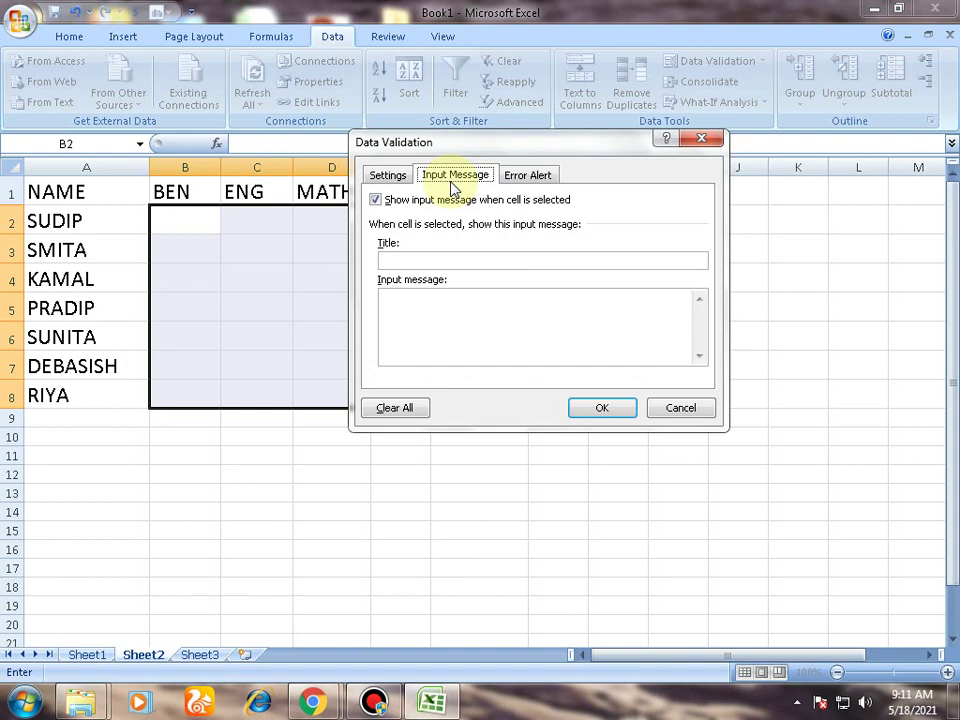
click(436, 260)
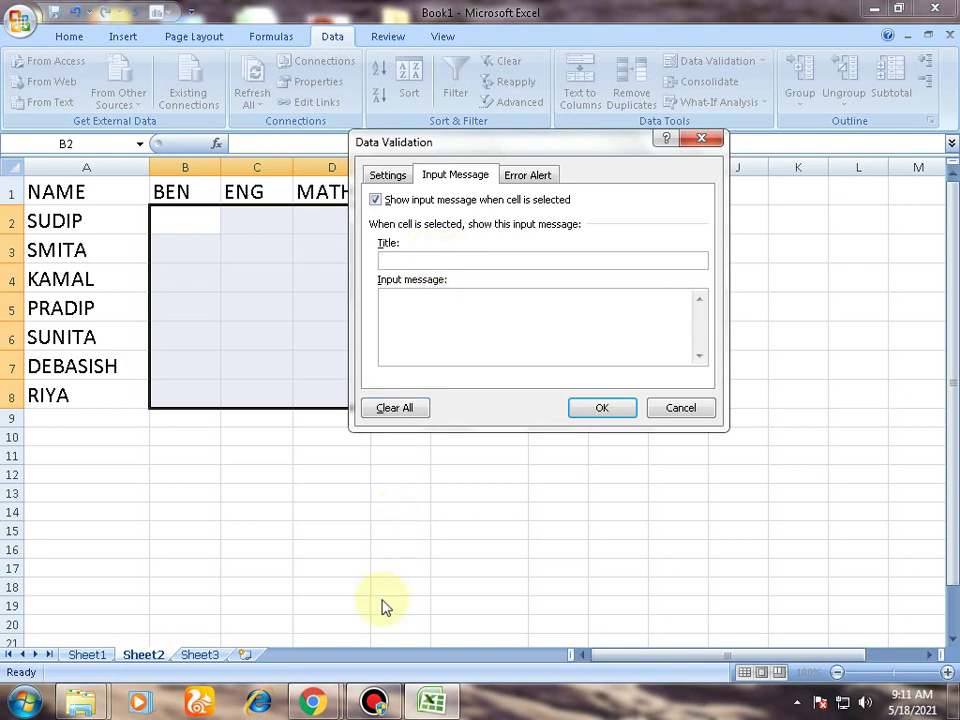
Switch to the Google Meet call, stop presenting the screen and mute the microphone
click(312, 702)
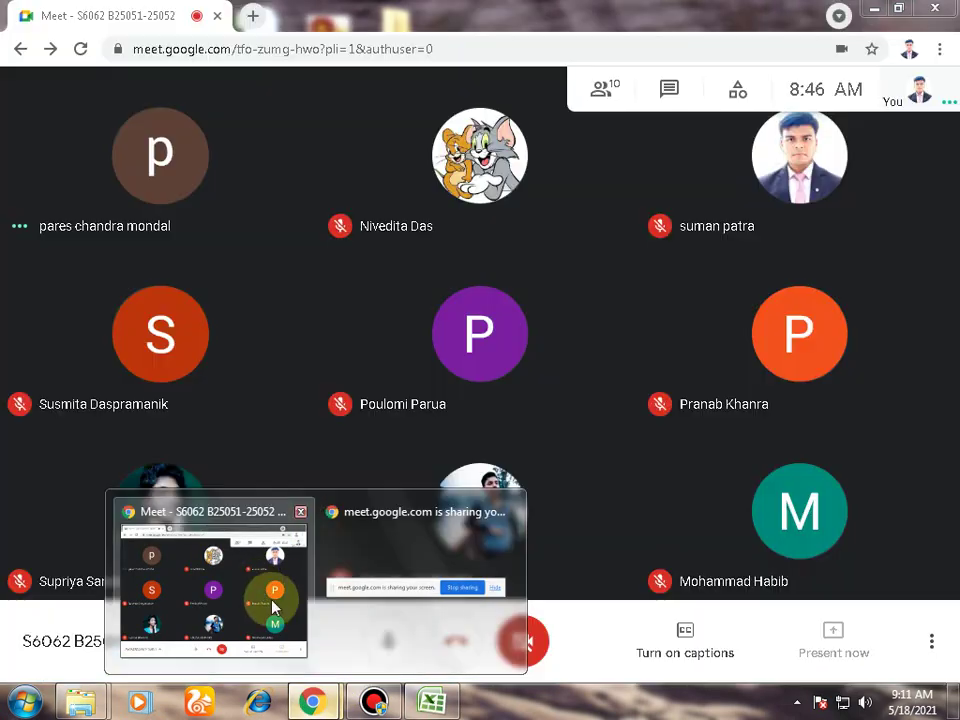
click(272, 609)
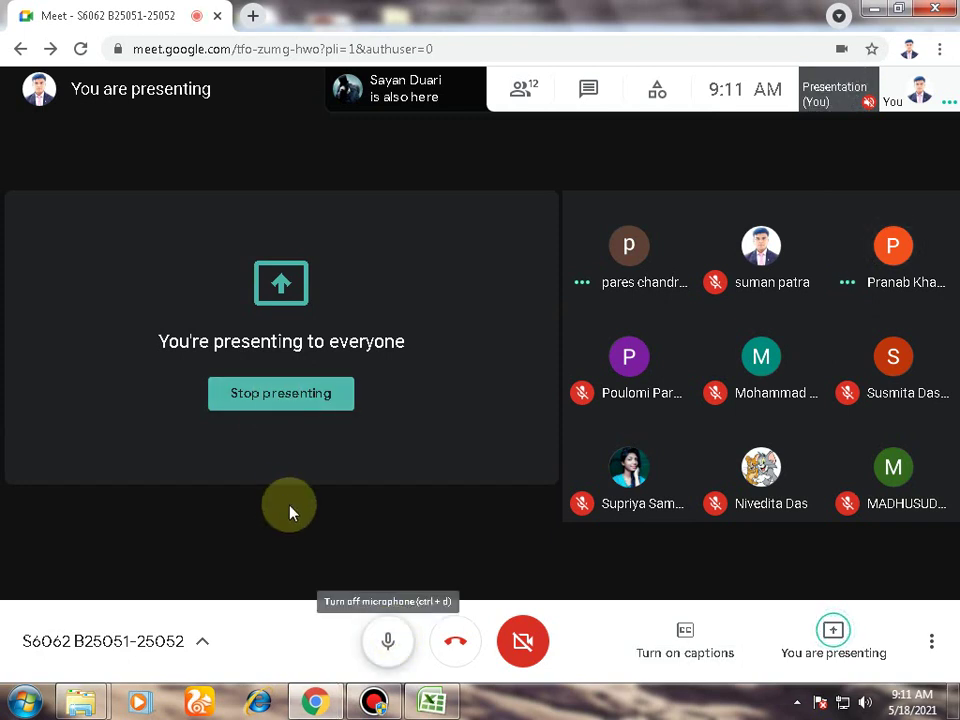
click(285, 392)
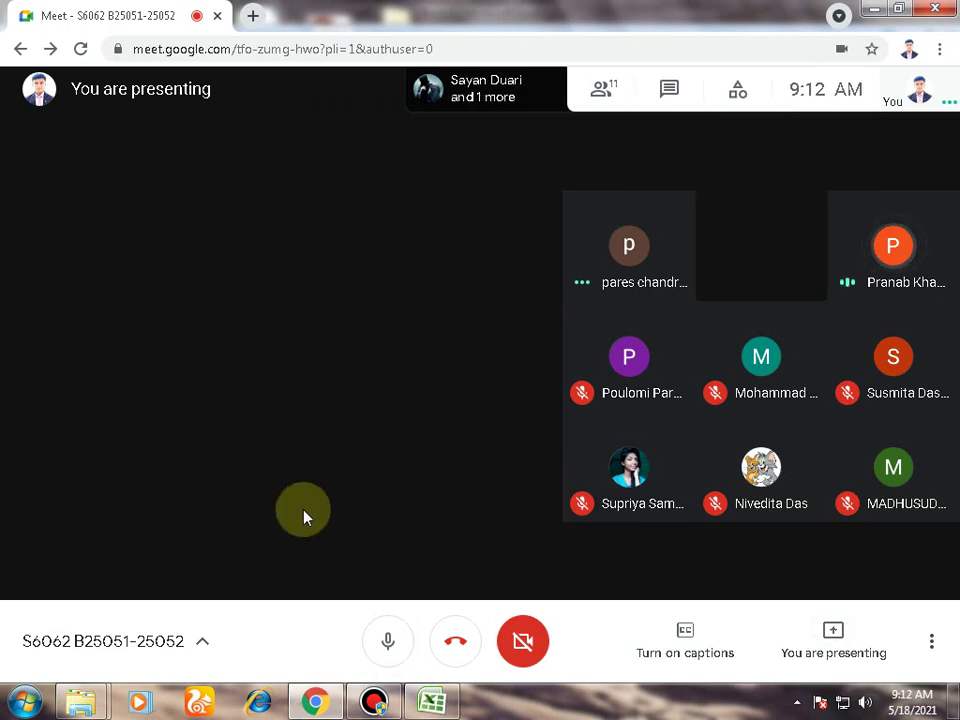
click(392, 634)
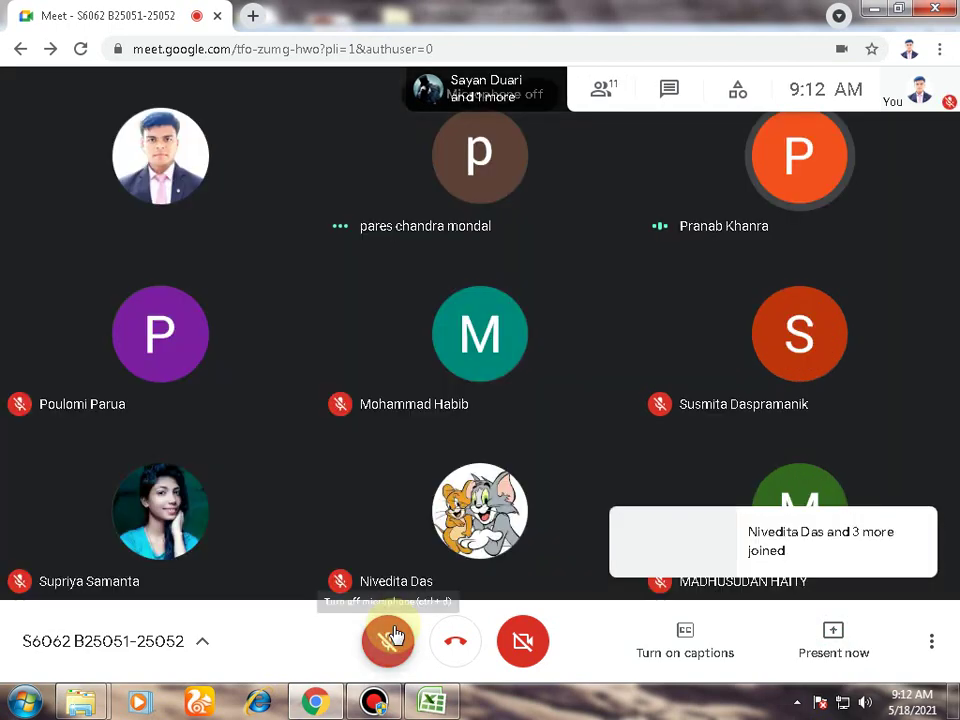
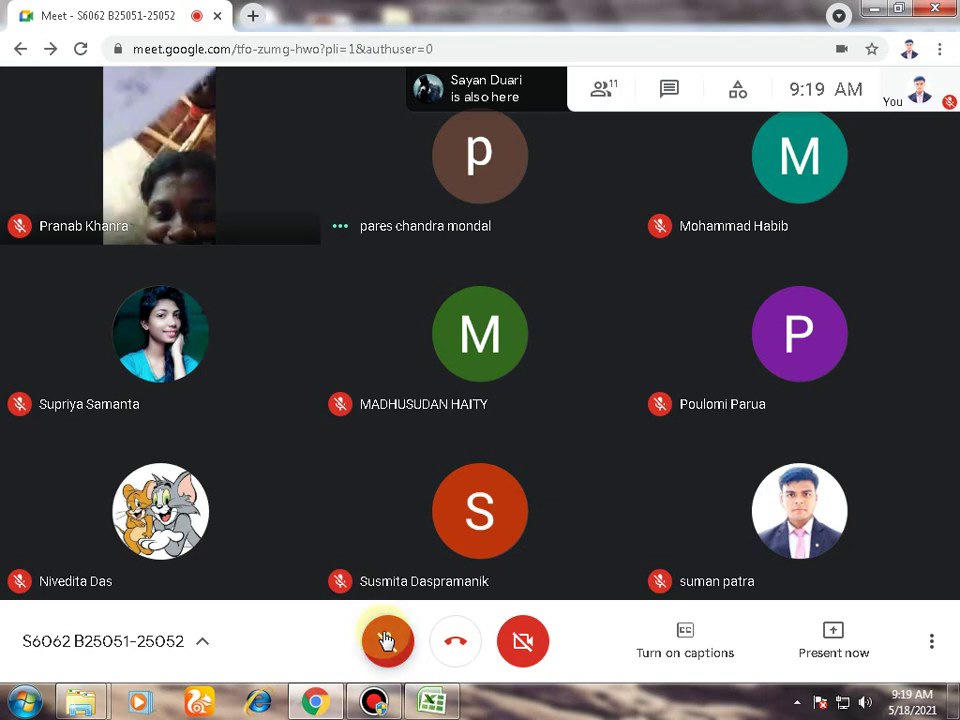
Turn the microphone back on in the meeting
click(386, 640)
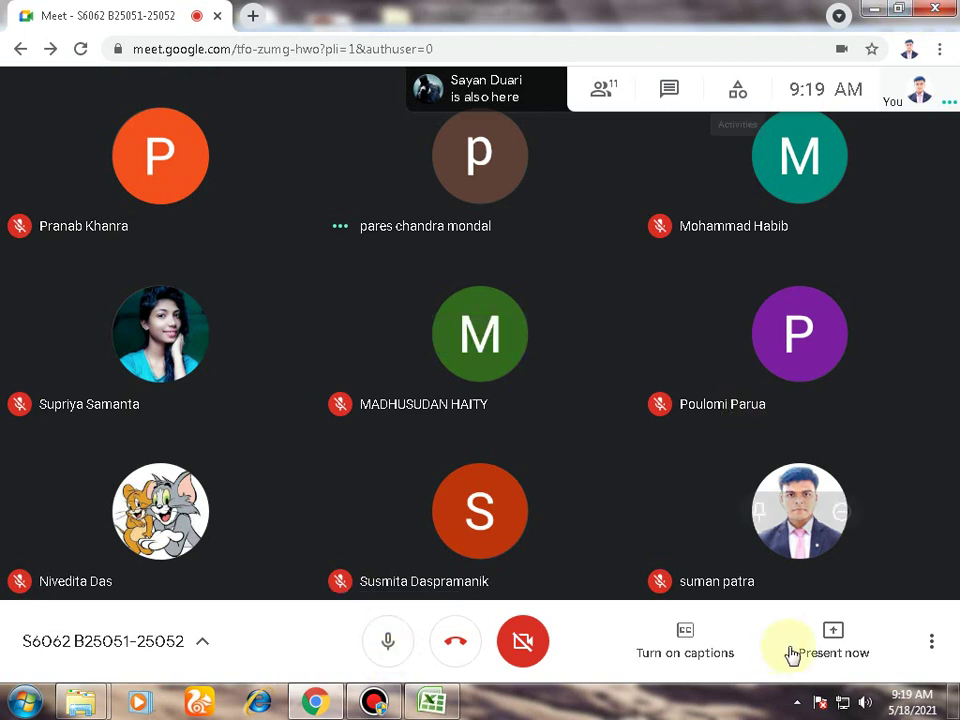
Share the entire screen with the participants of the Google Meet call
click(830, 645)
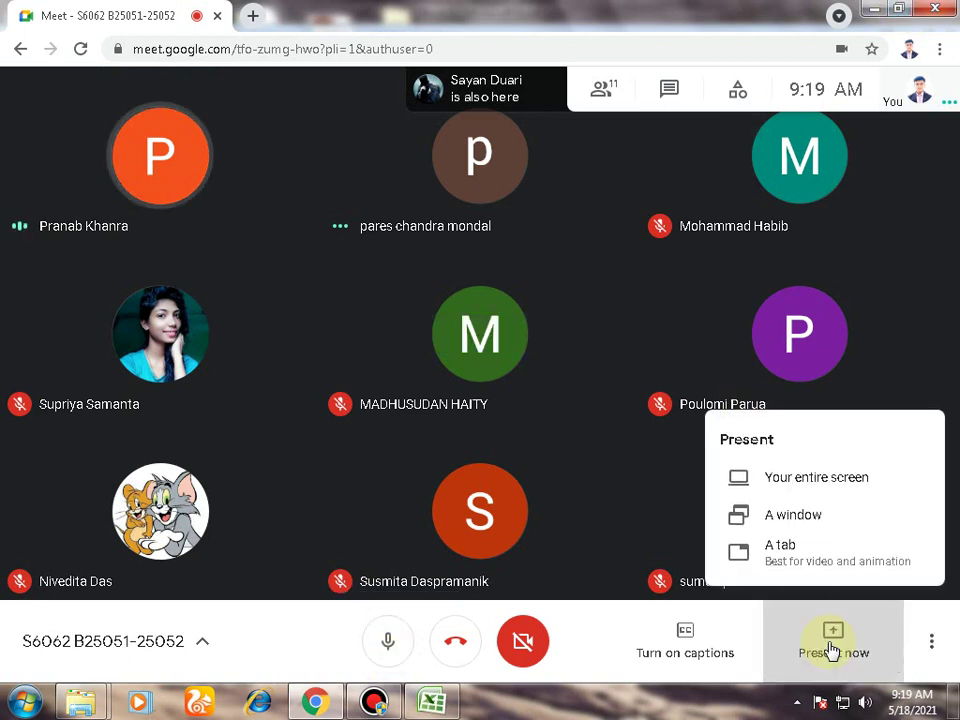
click(810, 478)
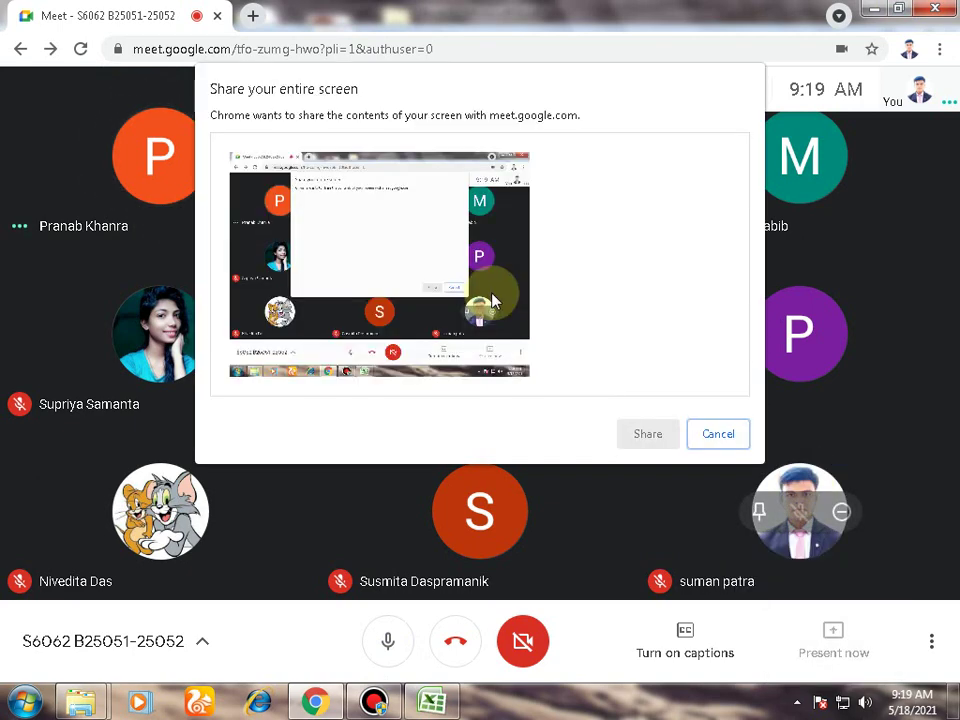
click(375, 250)
click(665, 436)
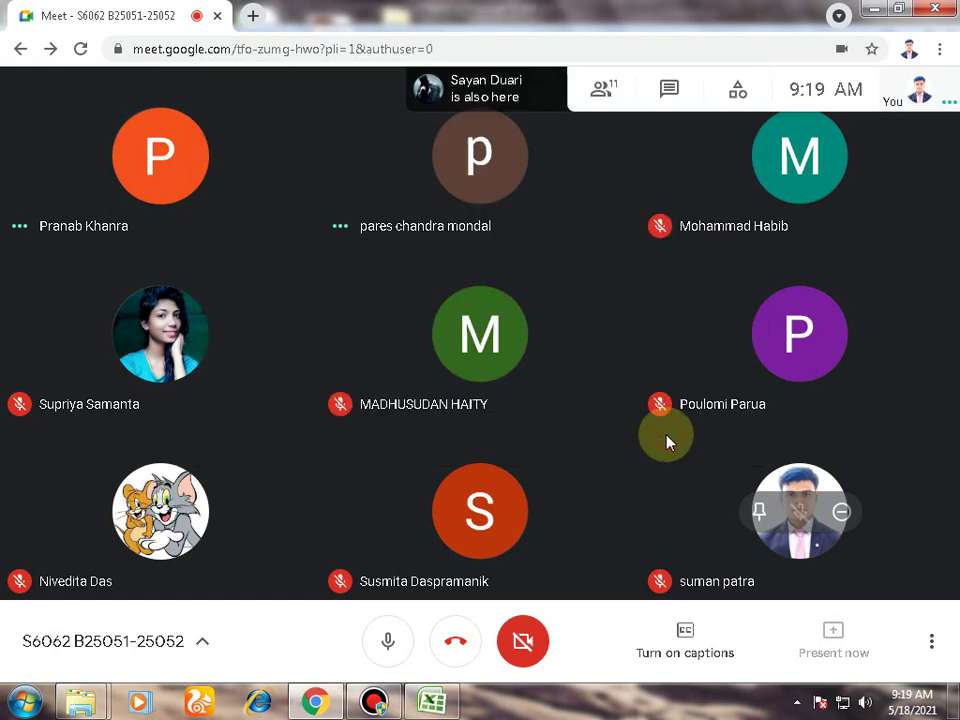
Switch to the Excel workbook, then dismiss the presenting notification and hide the screen-sharing bar
click(876, 8)
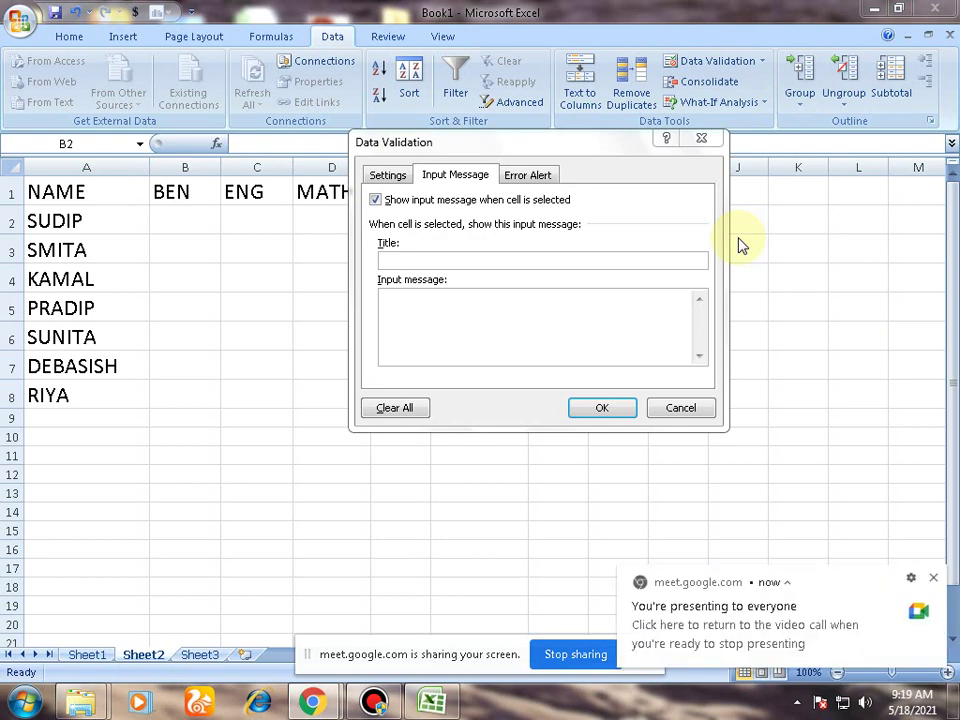
click(936, 580)
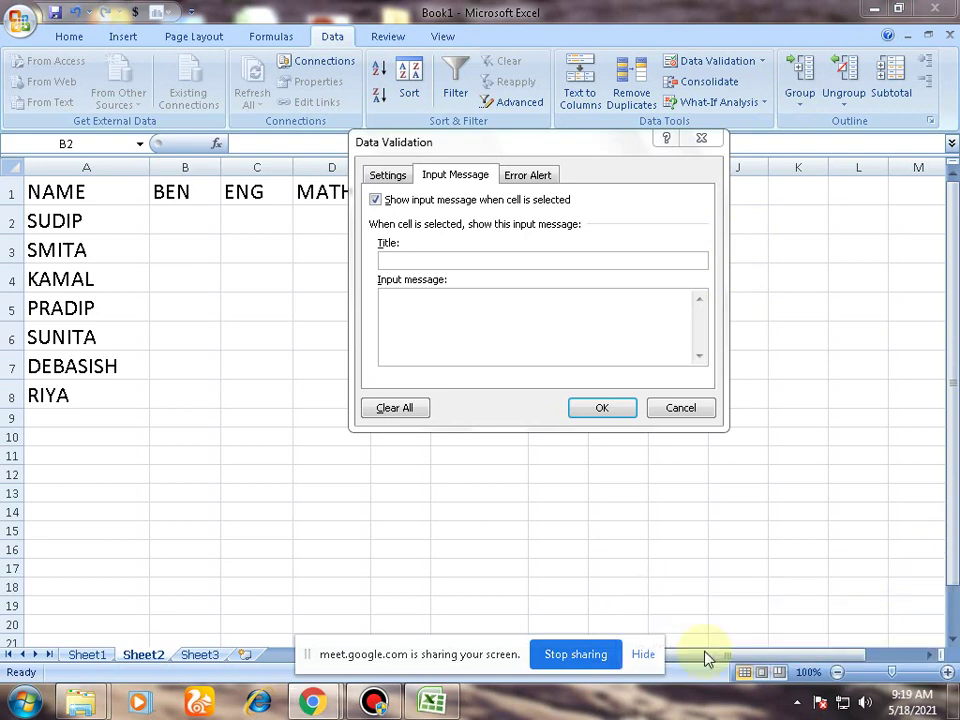
click(643, 656)
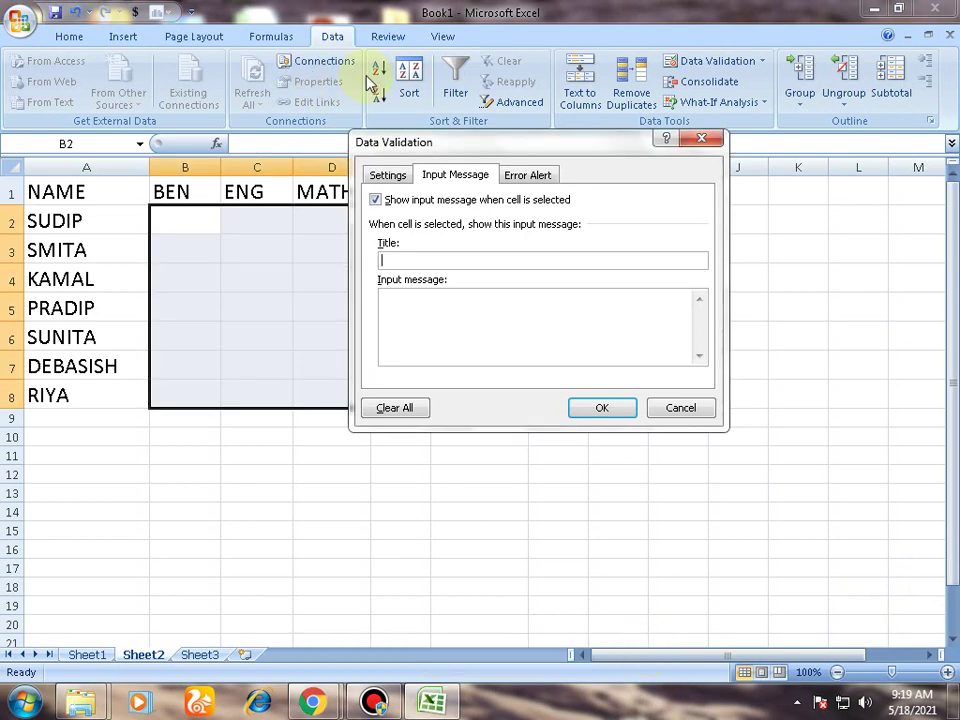
Set the data validation criteria for the mark cells B2:E8 to whole numbers between 0 and 100
click(701, 139)
drag(186, 212, 422, 399)
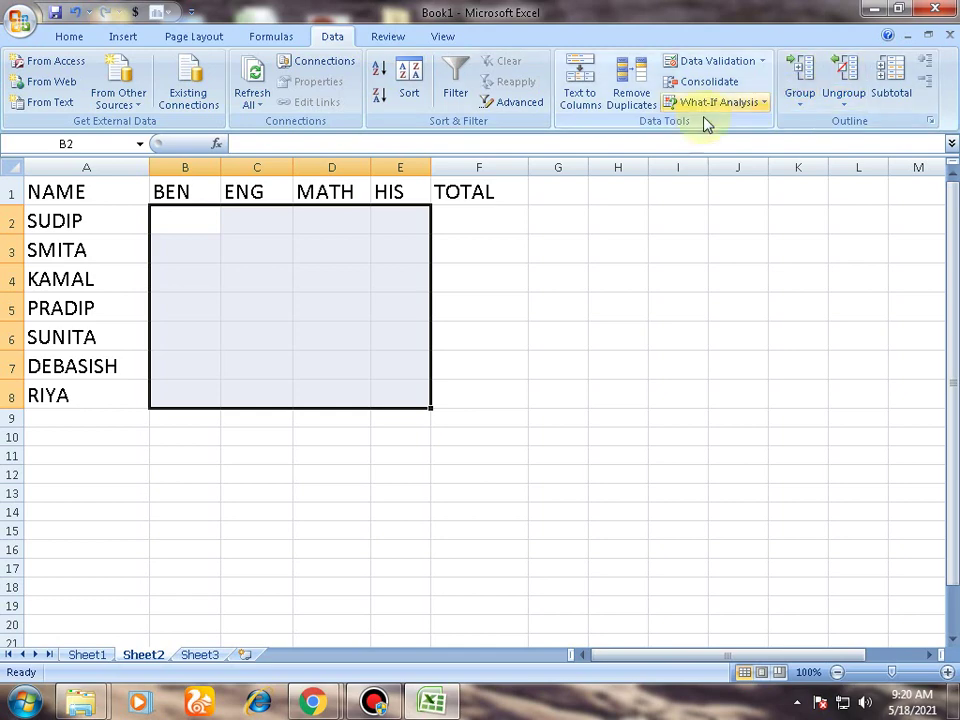
click(728, 70)
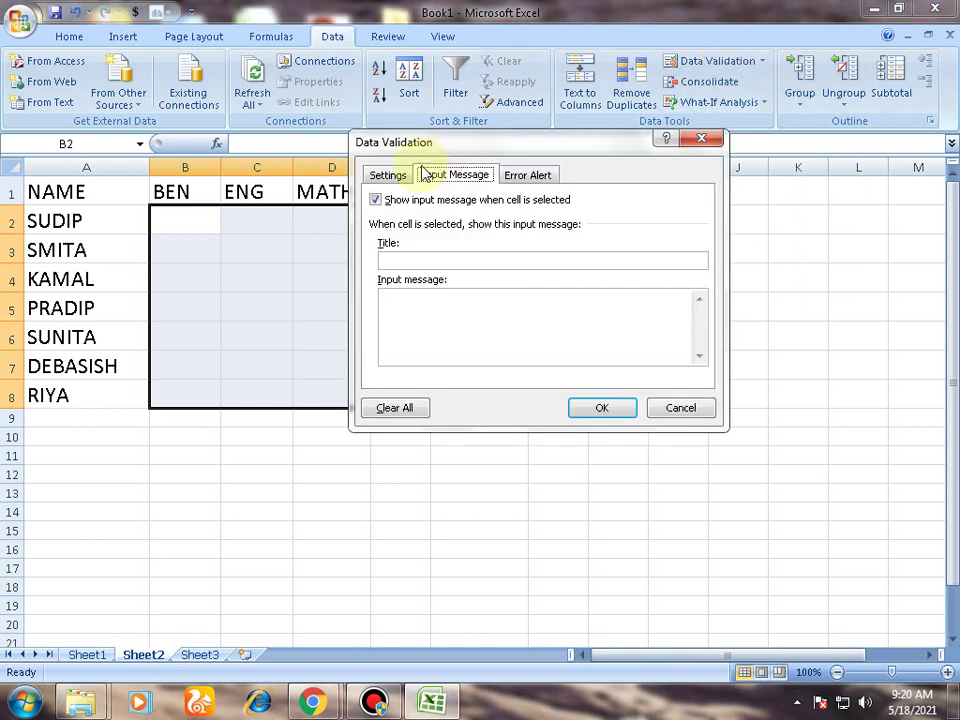
click(387, 180)
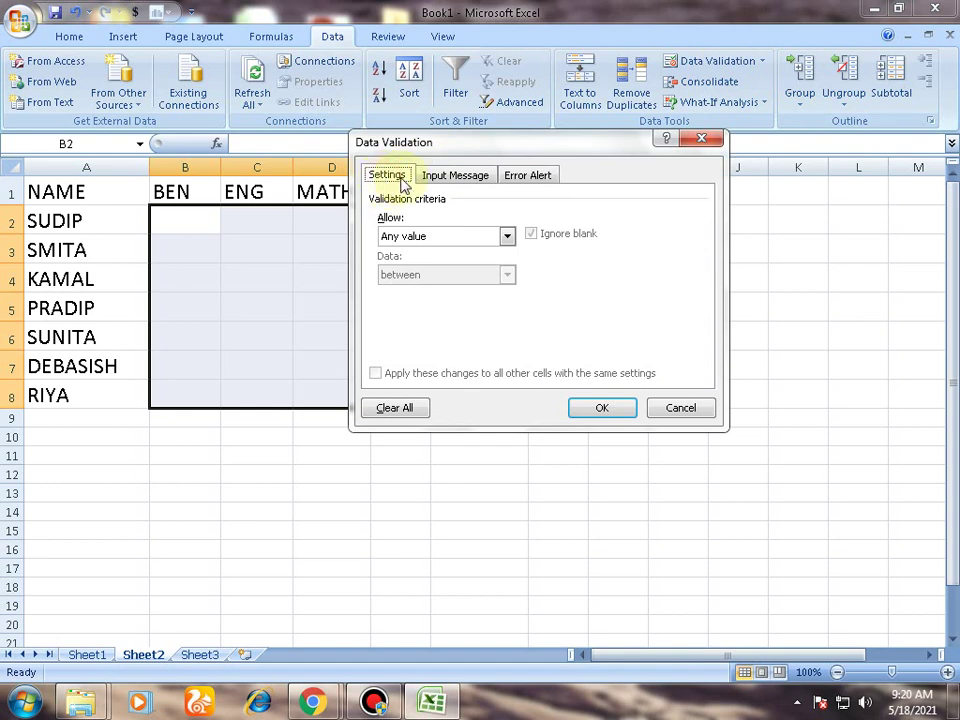
click(508, 237)
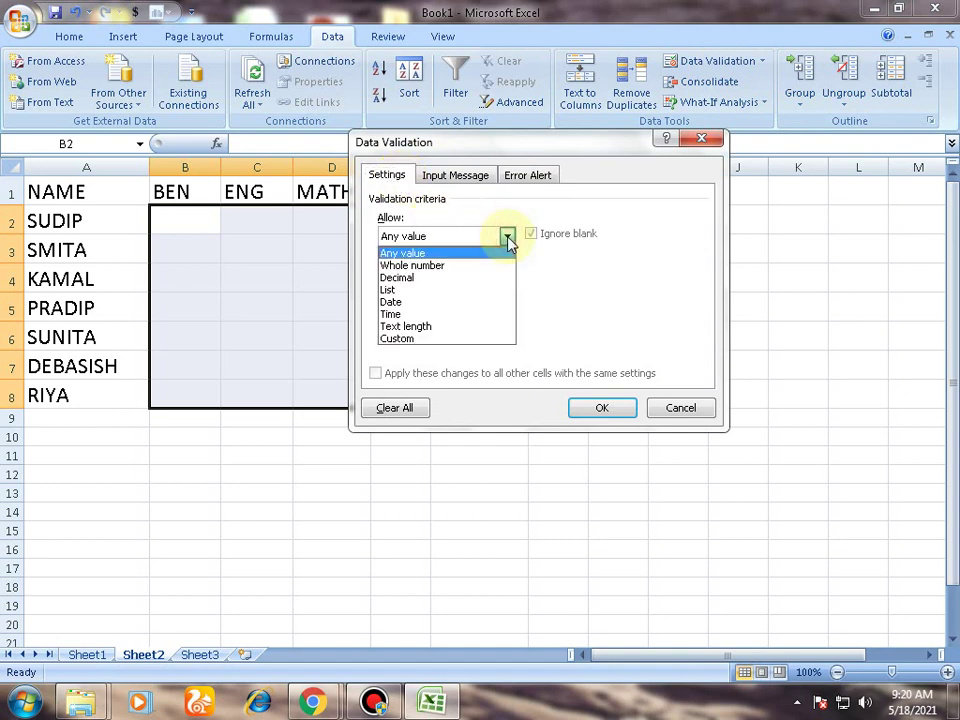
click(446, 268)
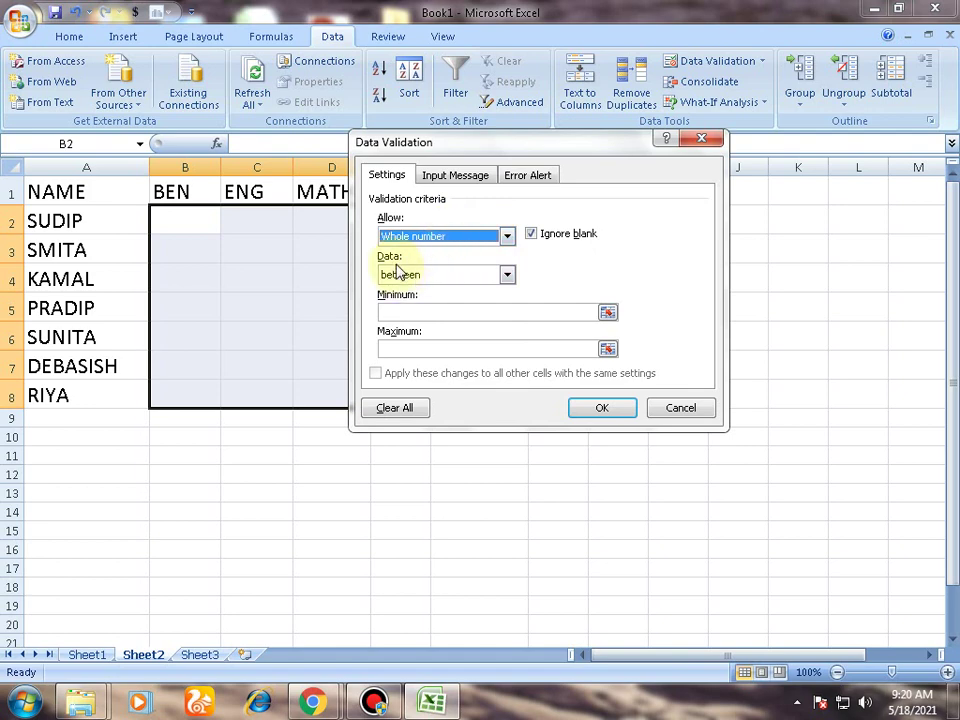
click(507, 274)
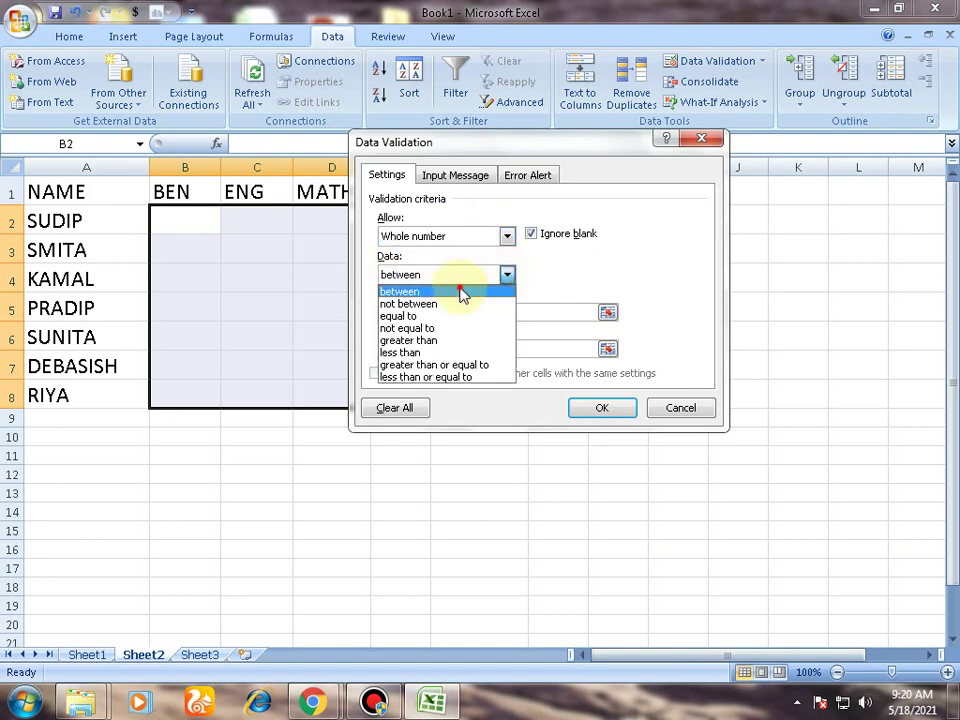
click(463, 292)
click(438, 310)
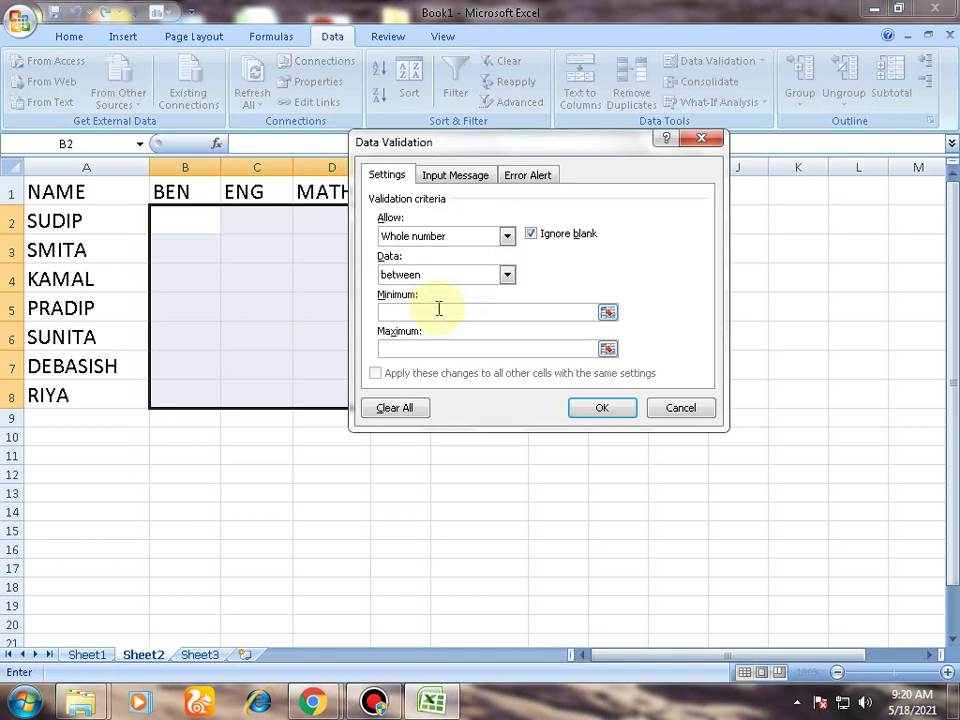
text(0)
click(419, 352)
text(100)
Add an input message titled "INFORMATION" with the text "Please type a number between 0 to 100" to the validation
click(454, 177)
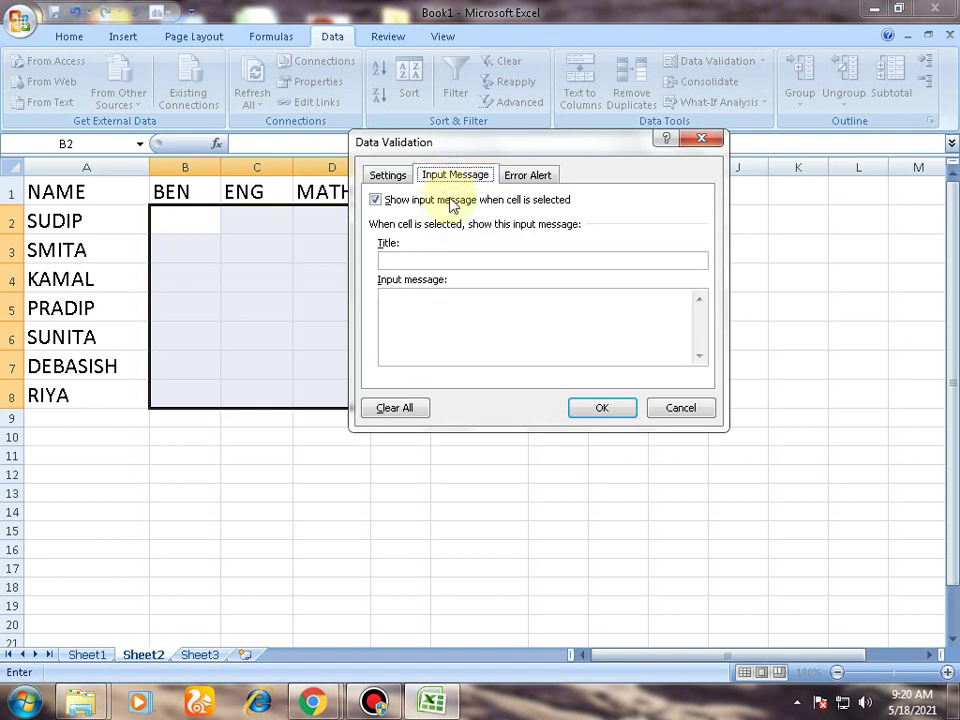
click(450, 258)
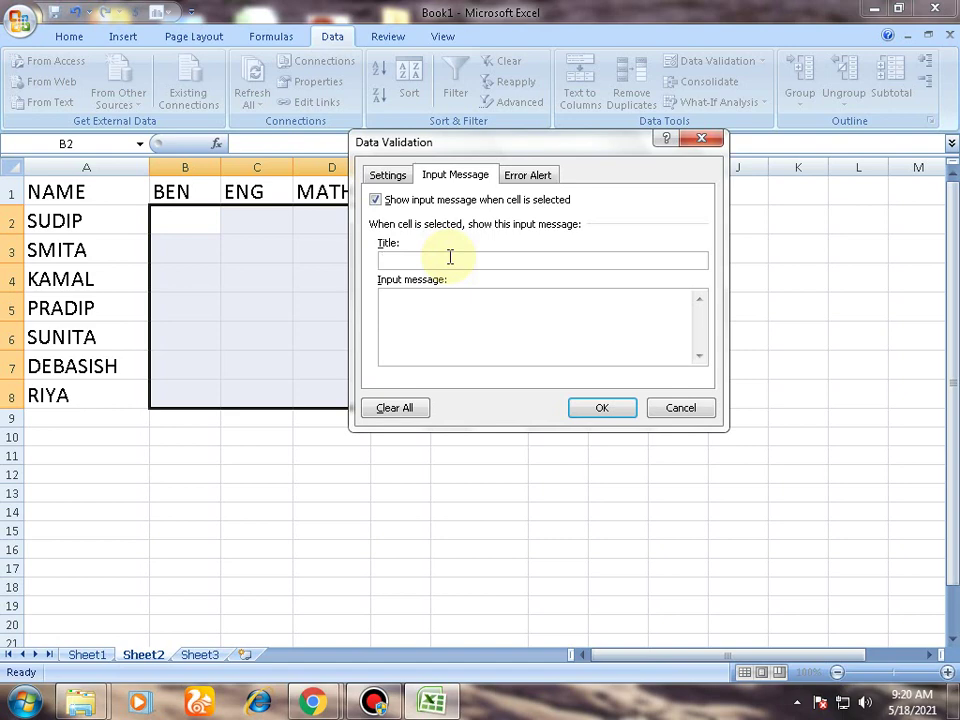
text(INFORMATION)
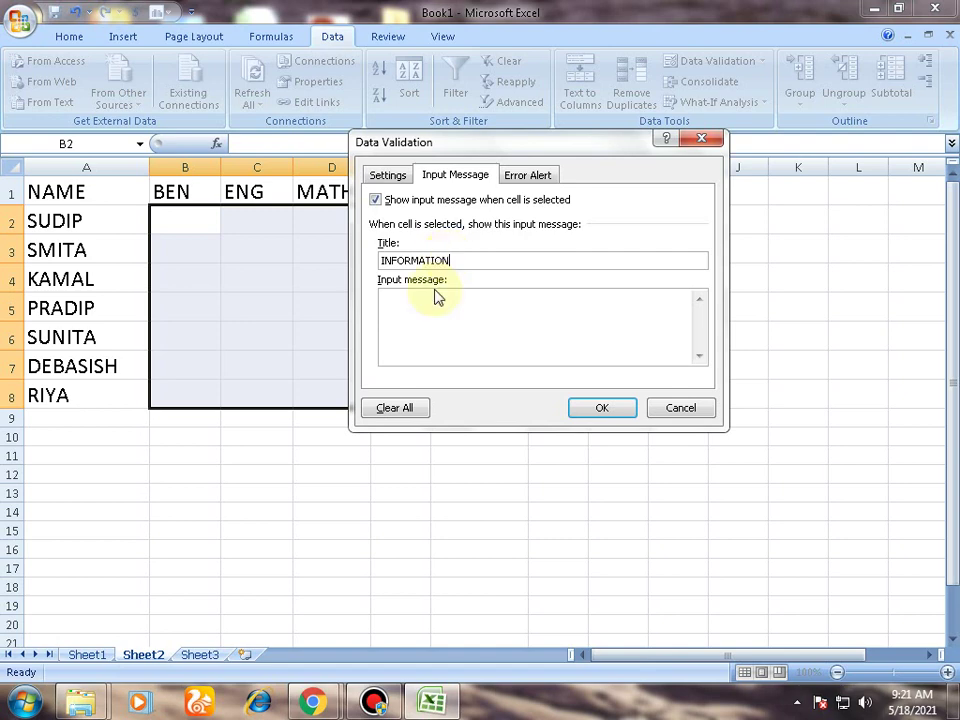
click(439, 296)
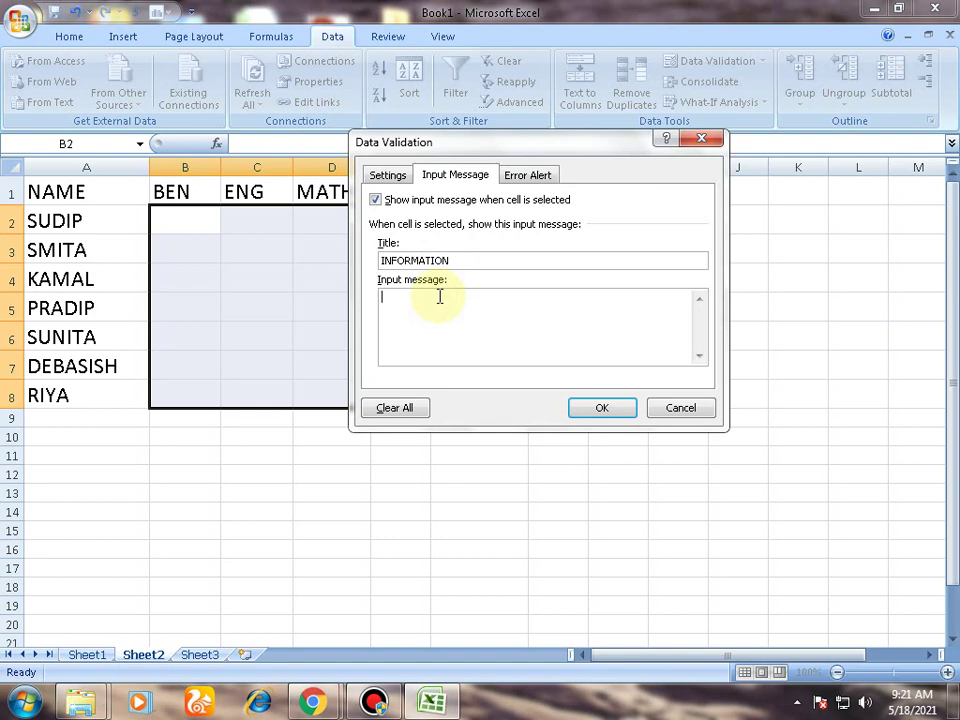
text(Please type a number bw)
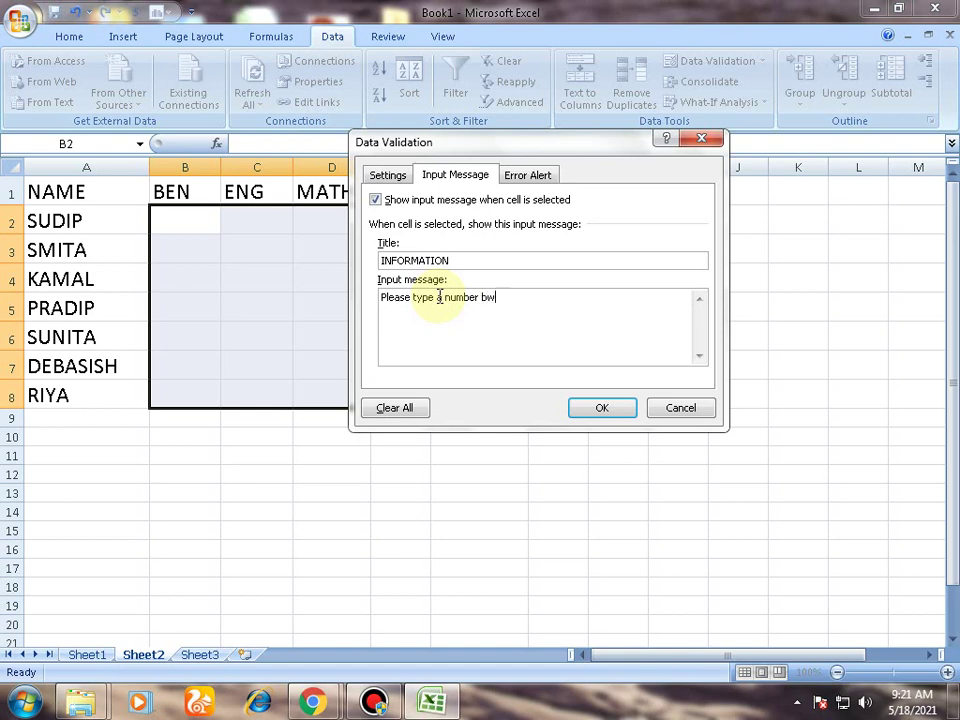
key(BackSpace)
text(etween 0 to 1000)
key(BackSpace)
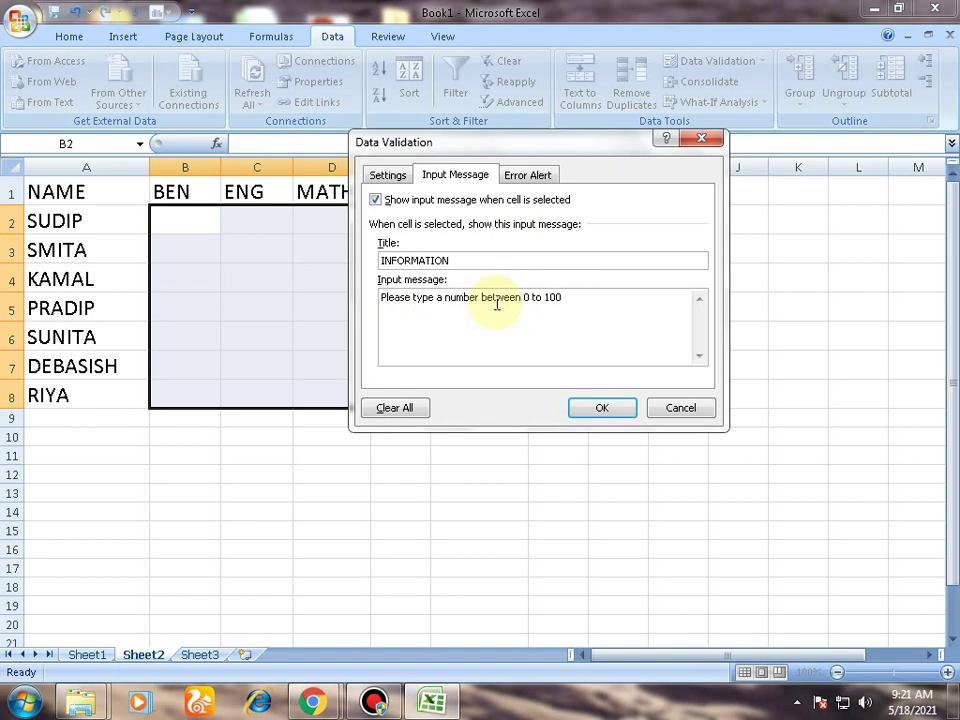
Try the Warning, Information and Stop styles for the validation's error alert
click(540, 180)
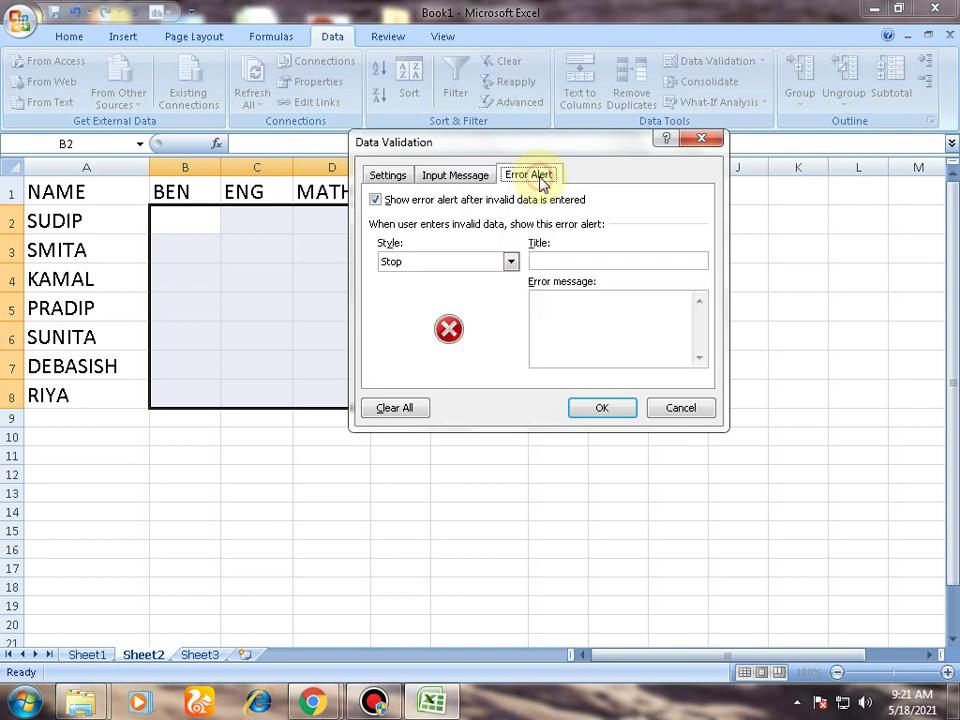
click(510, 262)
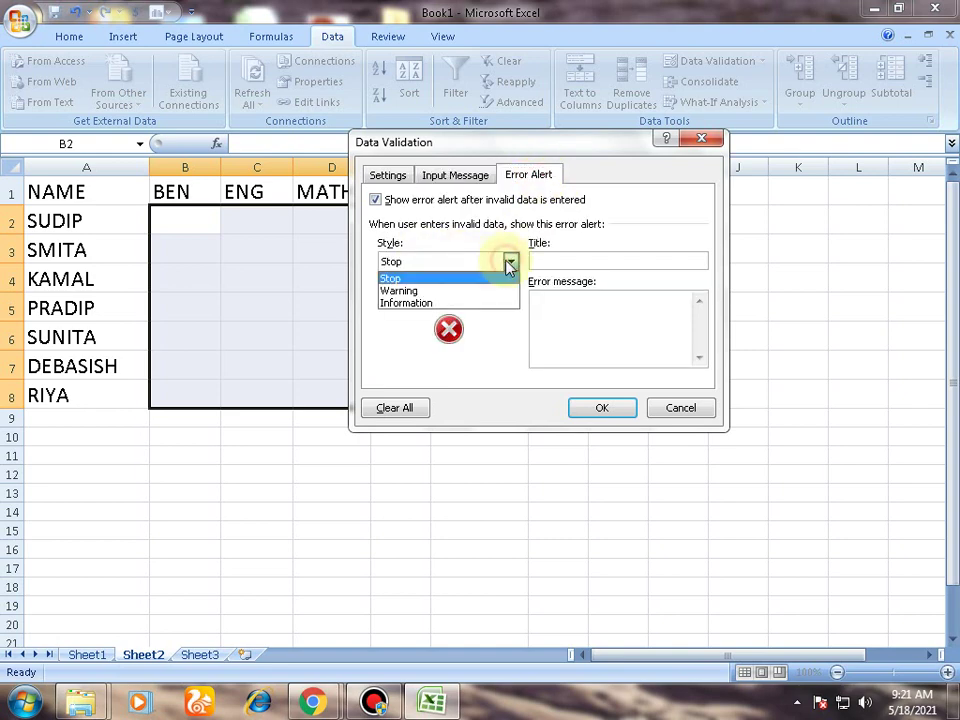
click(423, 291)
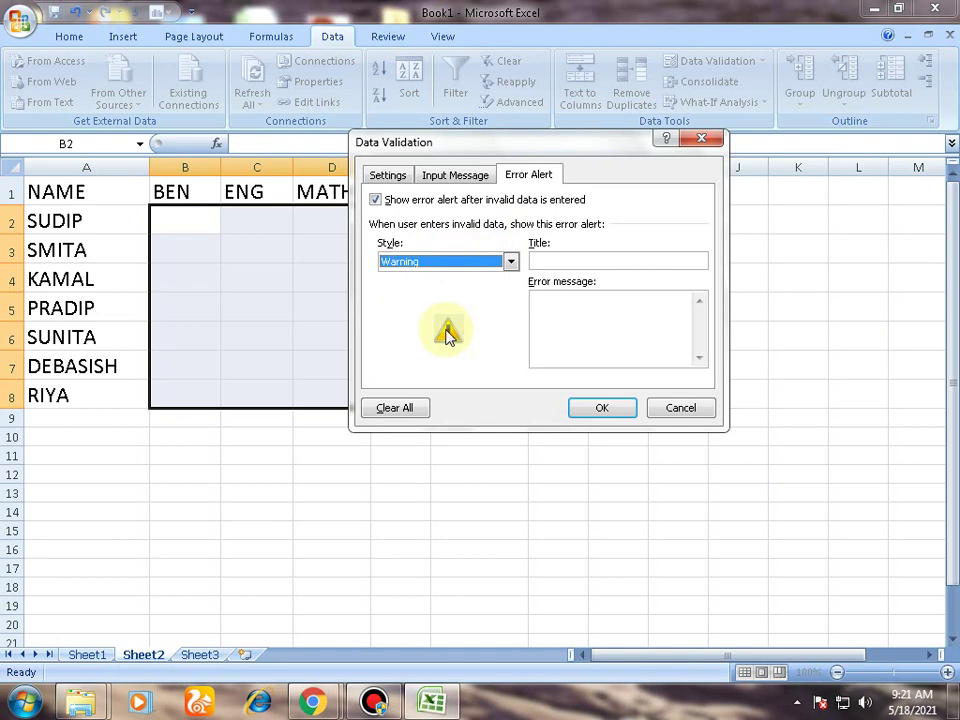
click(511, 261)
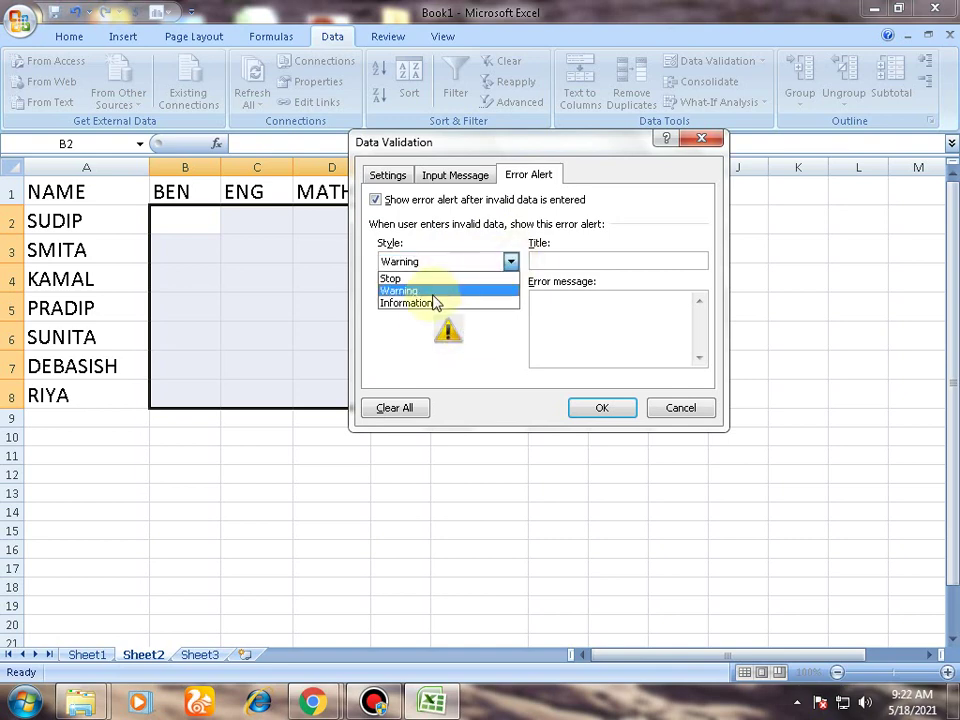
click(431, 305)
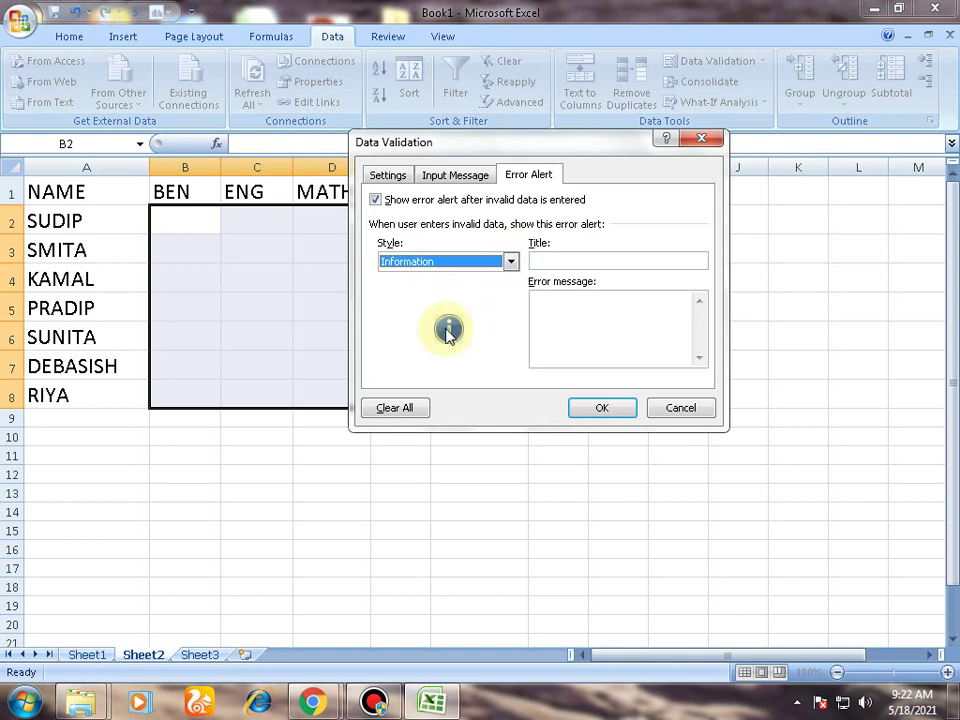
click(510, 262)
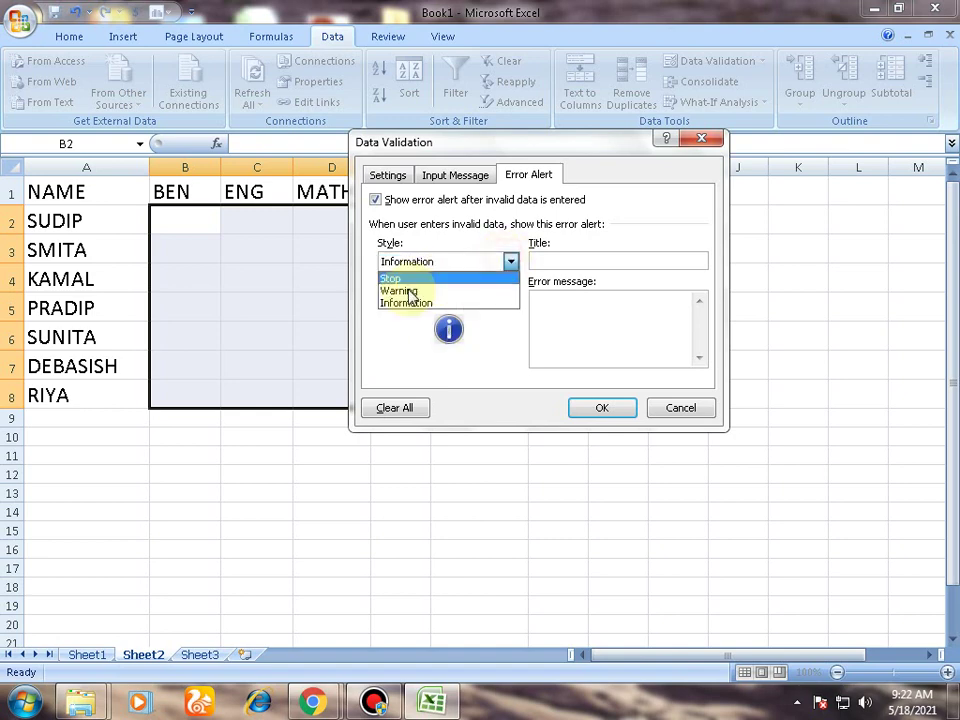
click(397, 282)
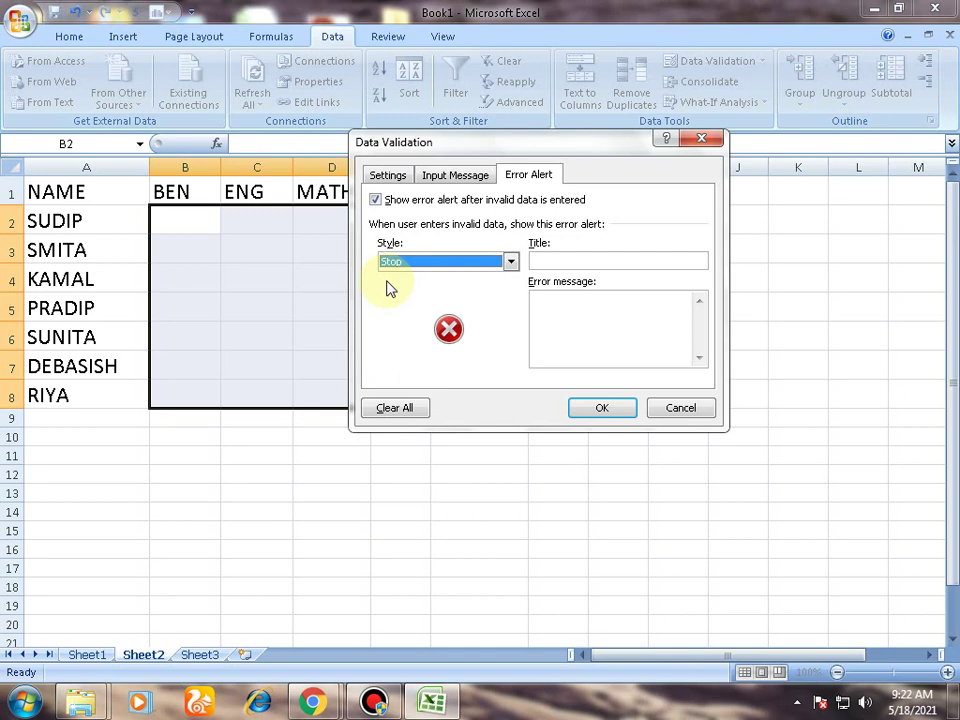
click(510, 263)
click(465, 291)
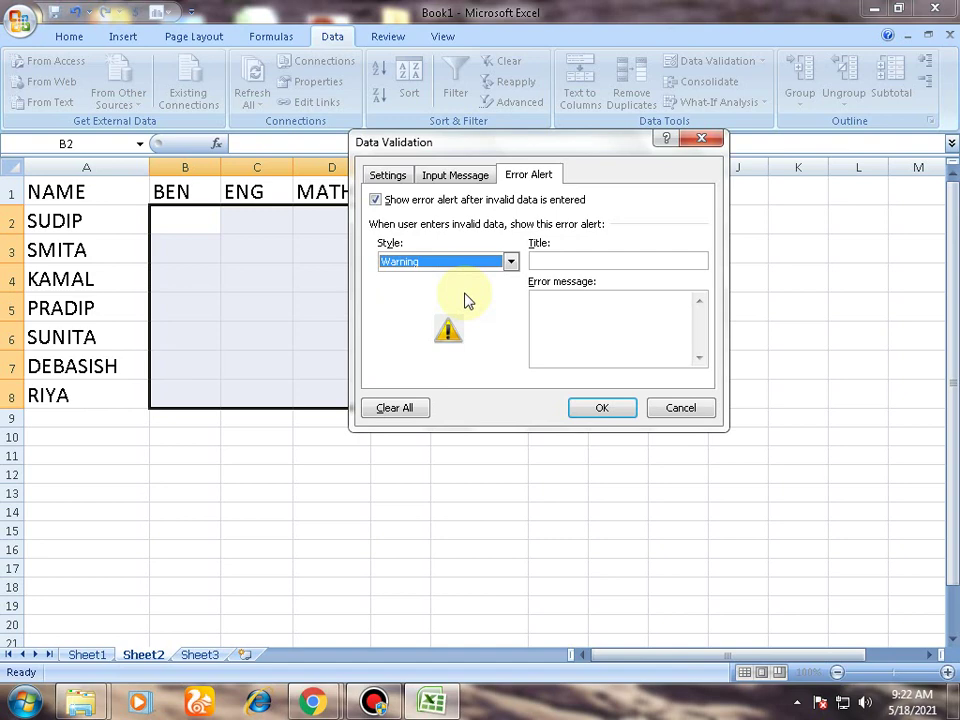
click(509, 262)
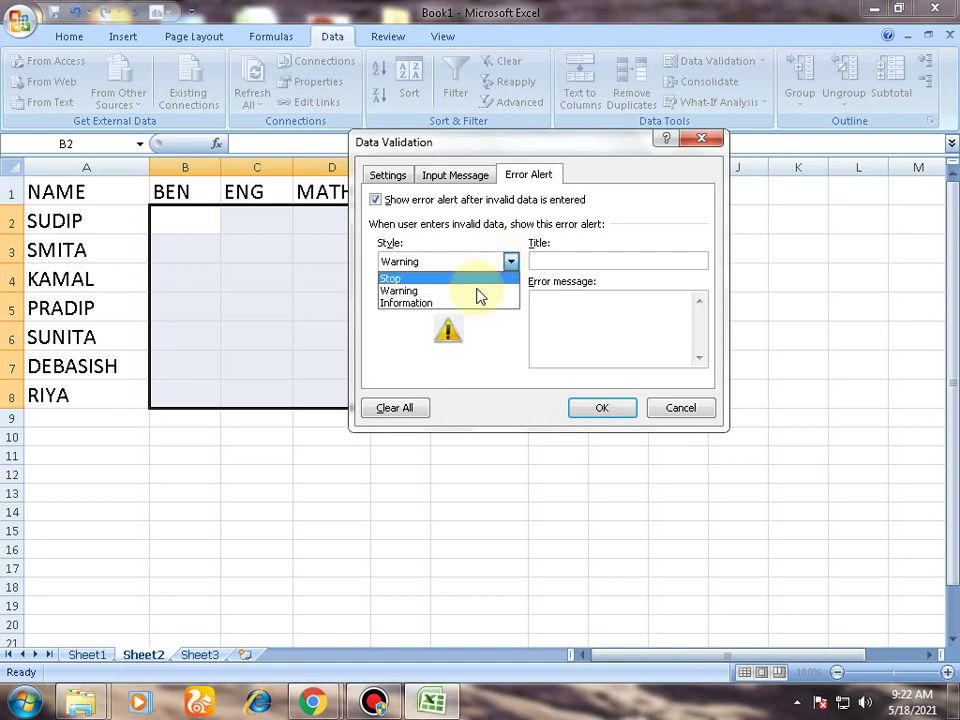
click(452, 291)
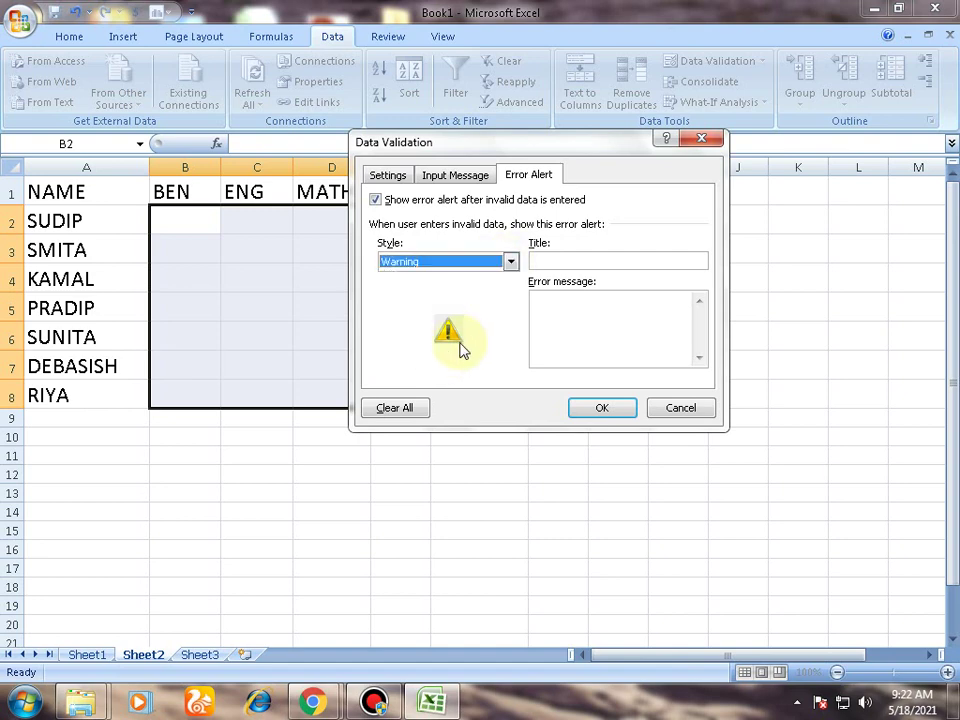
click(509, 262)
click(446, 303)
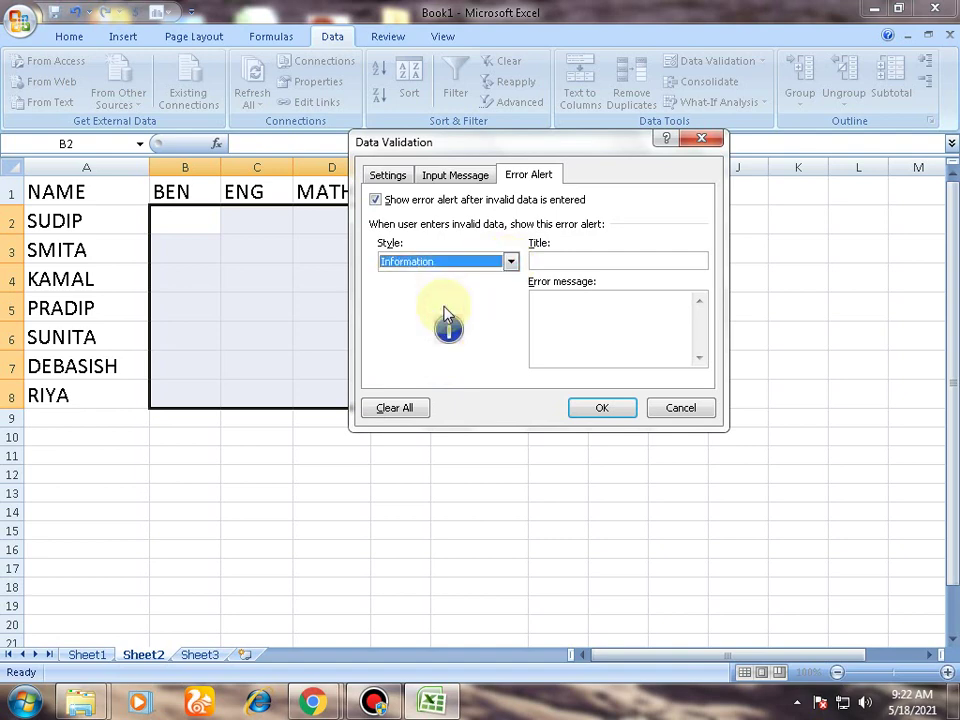
Set the error alert to the Stop style with the title "Sorry" and the error message "Wrong entry"
click(513, 270)
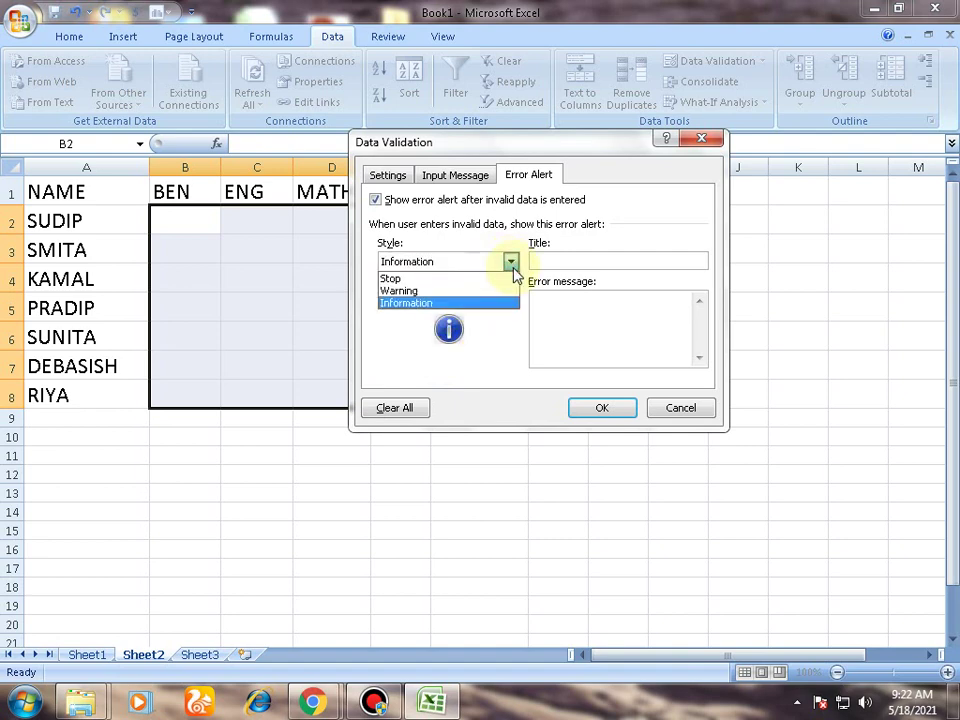
click(406, 280)
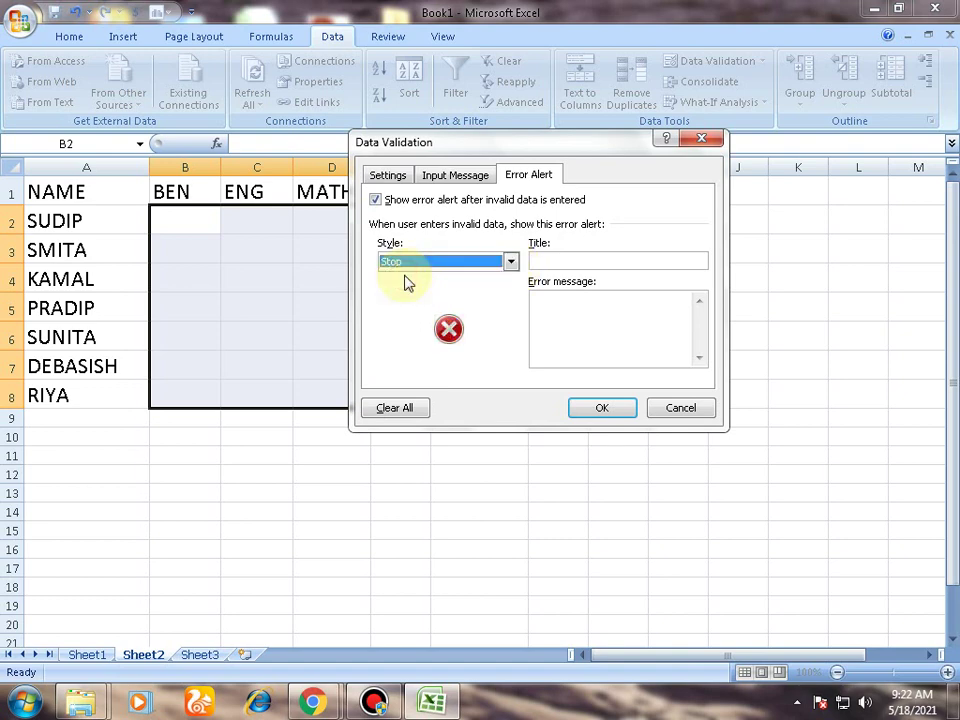
click(549, 262)
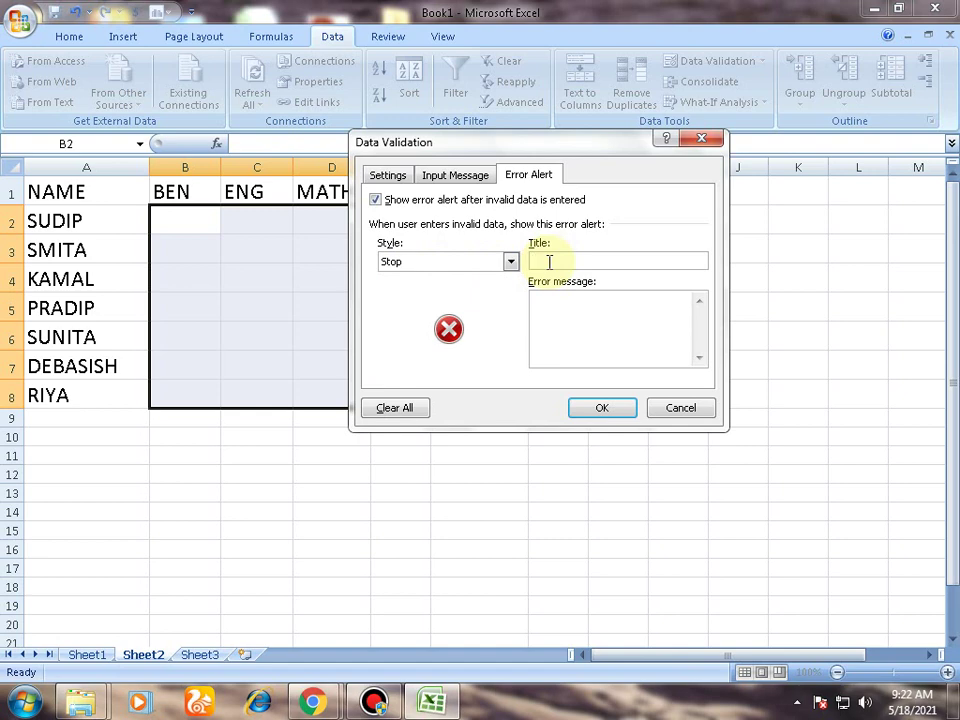
text(Sorry)
click(599, 303)
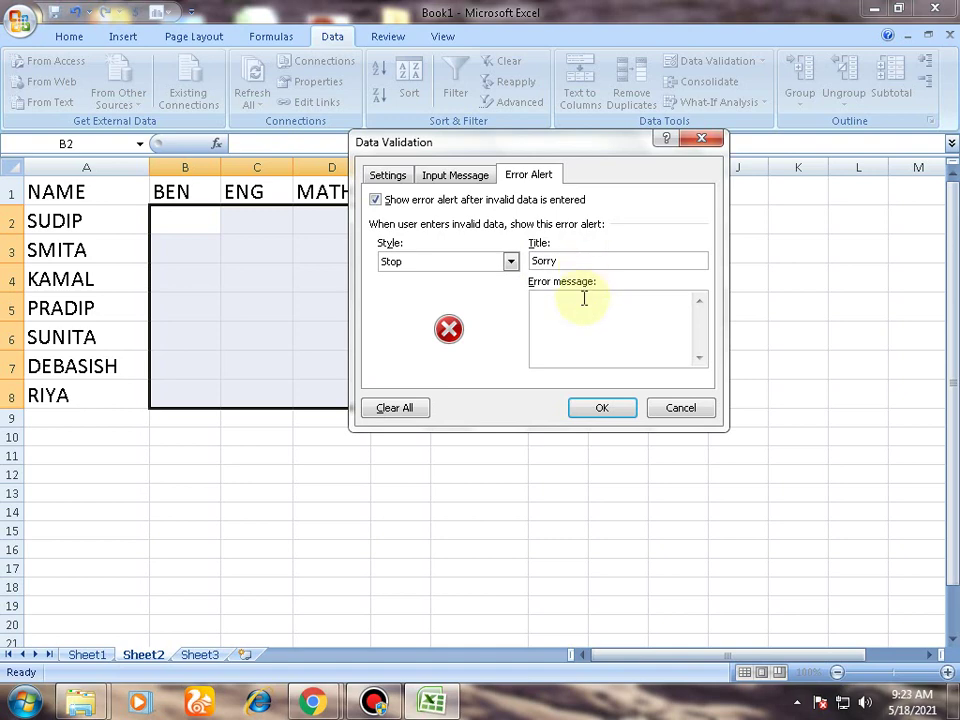
text(Wrong entry)
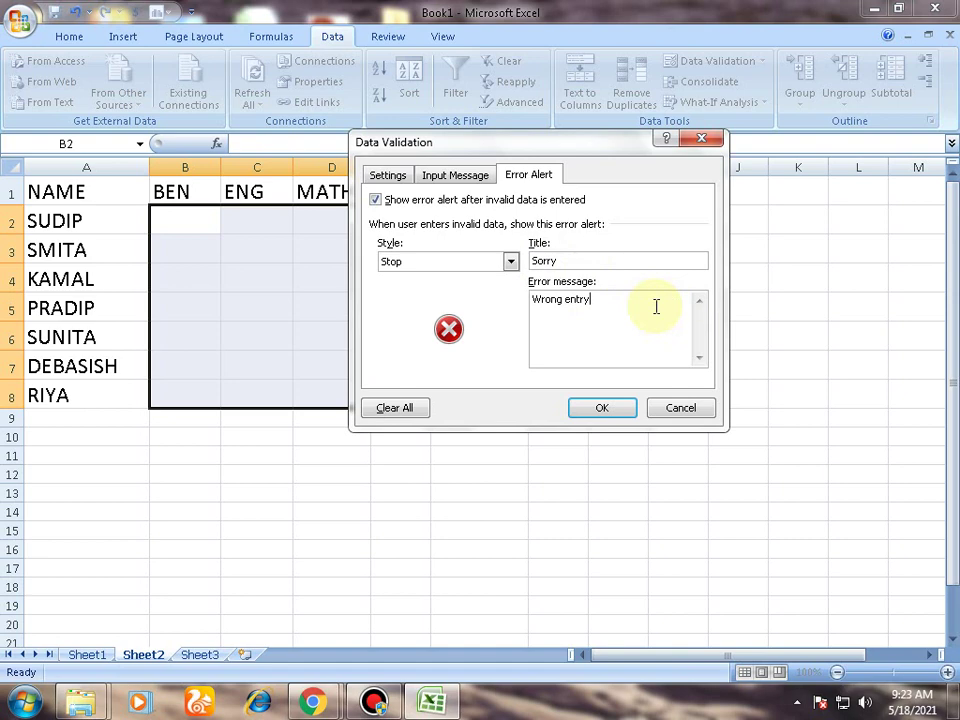
Apply the validation settings to B2:E8 and select mark cells in column B to check the input message
click(605, 407)
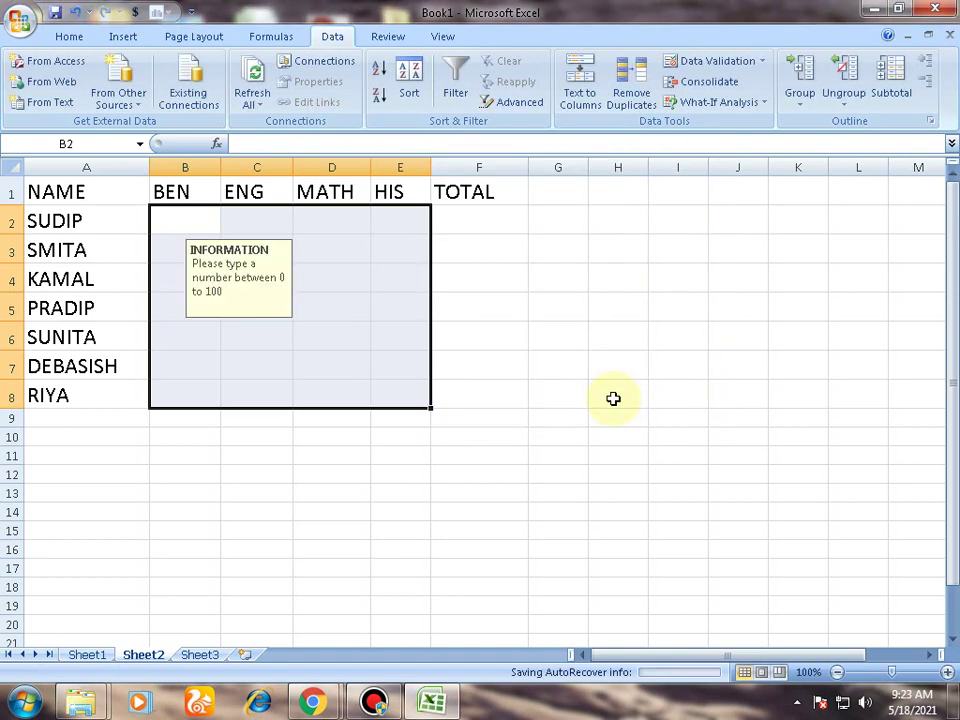
click(617, 437)
click(195, 224)
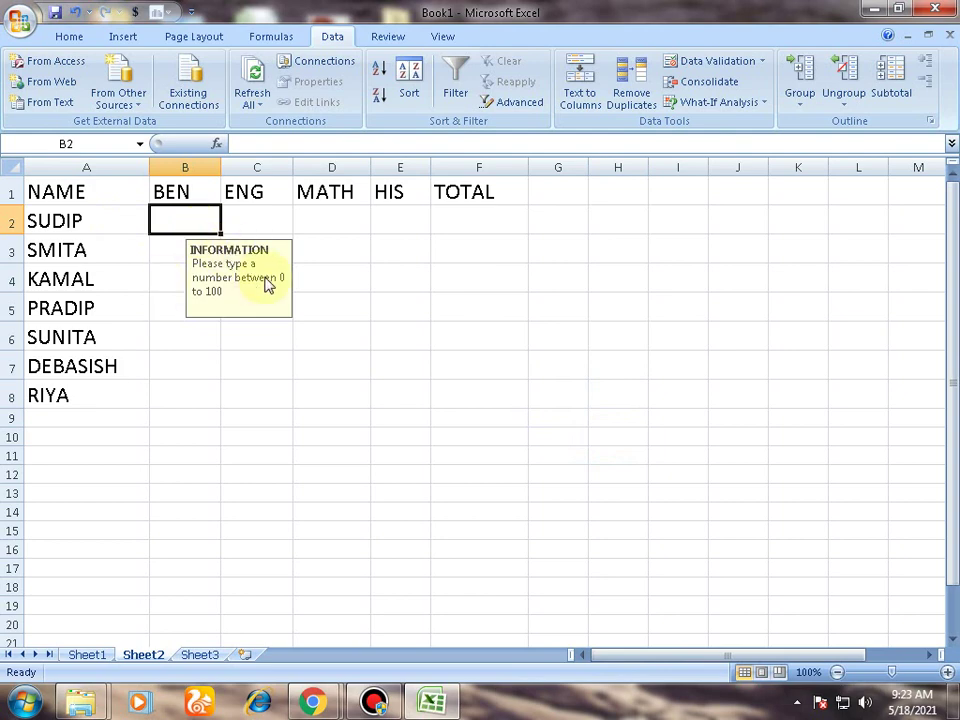
click(178, 358)
Test the validation by trying to enter 300 and -78 in cell B2
click(178, 220)
text(30)
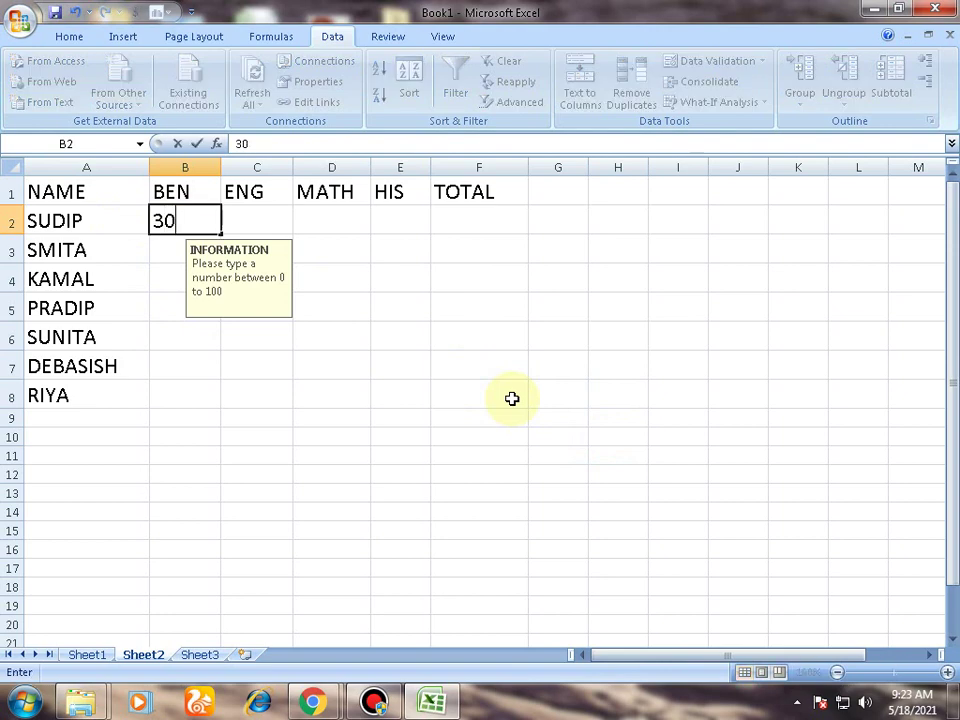
text(0)
key(Return)
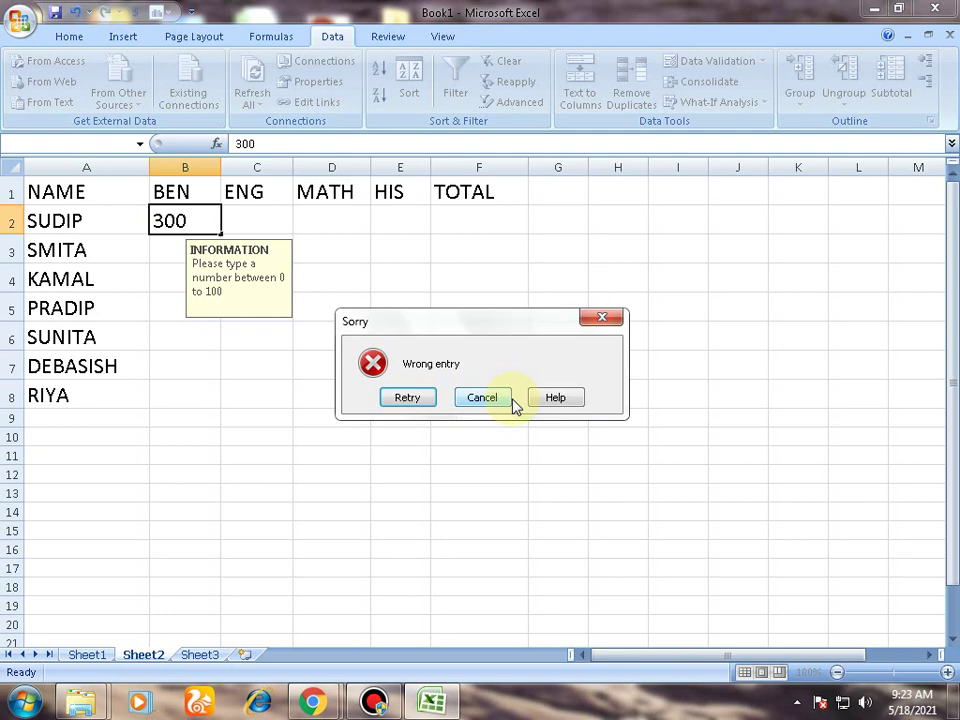
click(422, 396)
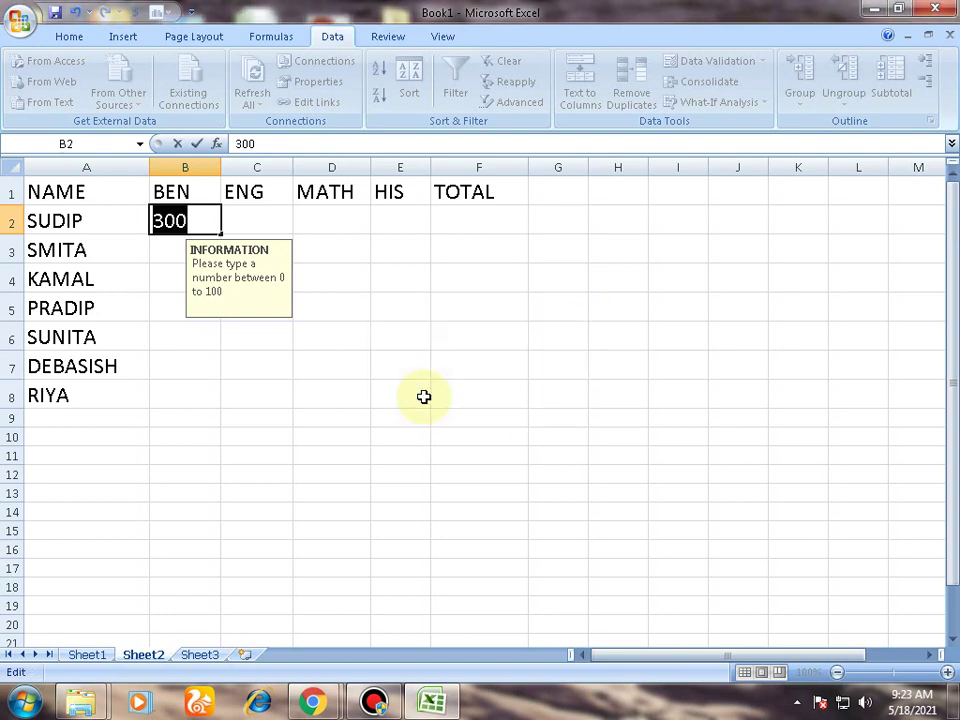
text(-78)
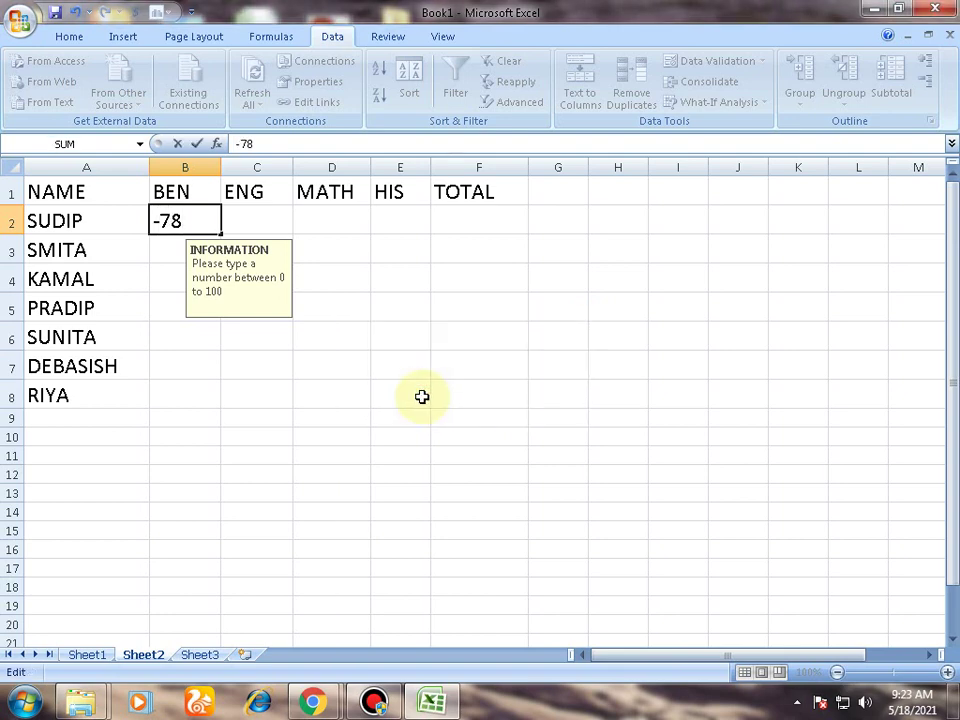
key(Return)
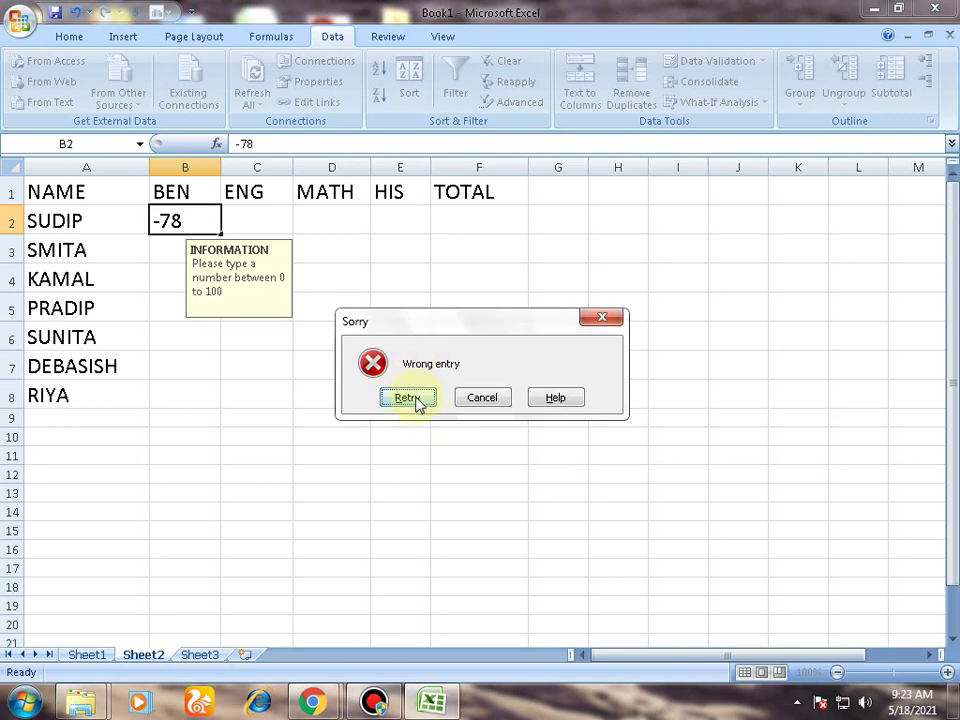
click(414, 399)
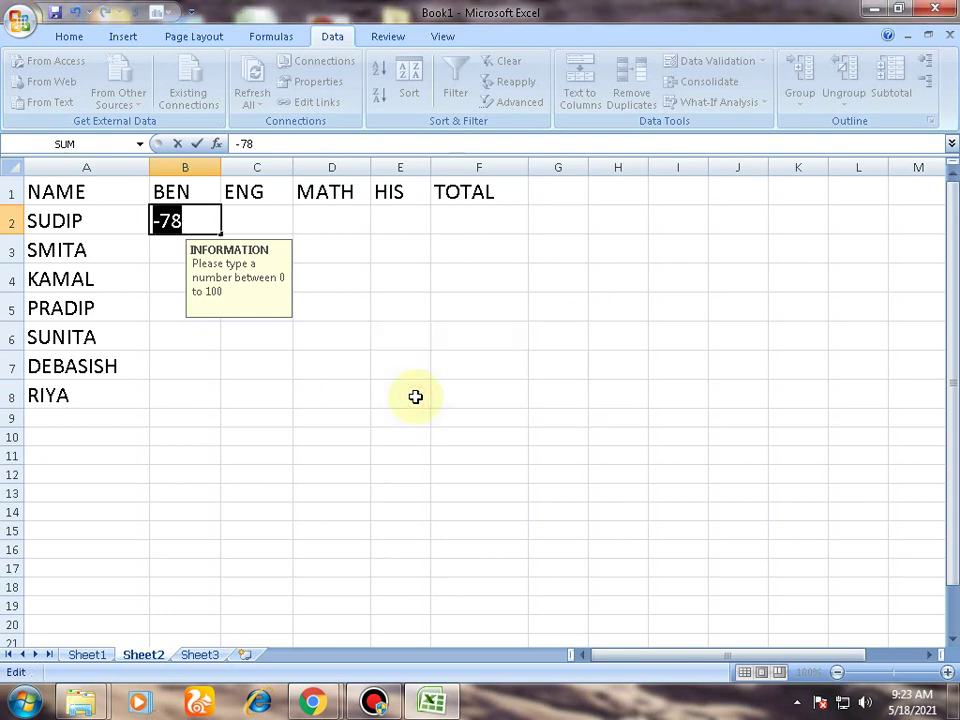
text(=)
drag(416, 397, 416, 409)
click(668, 505)
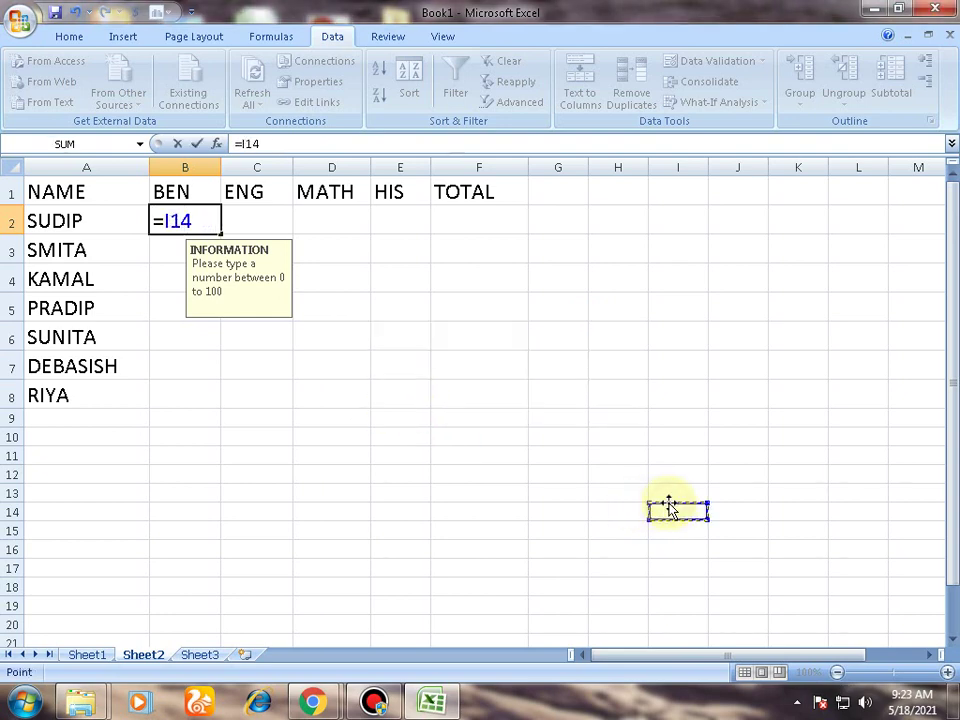
key(Return)
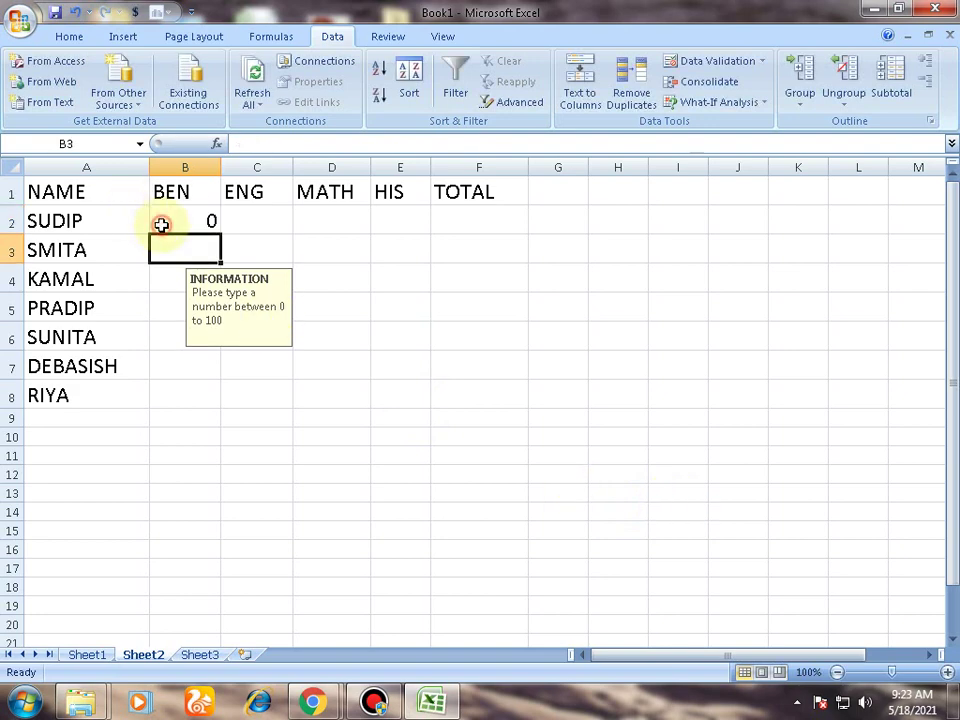
Test the validation in B2 with the mark 900 and replace it with 30
click(195, 222)
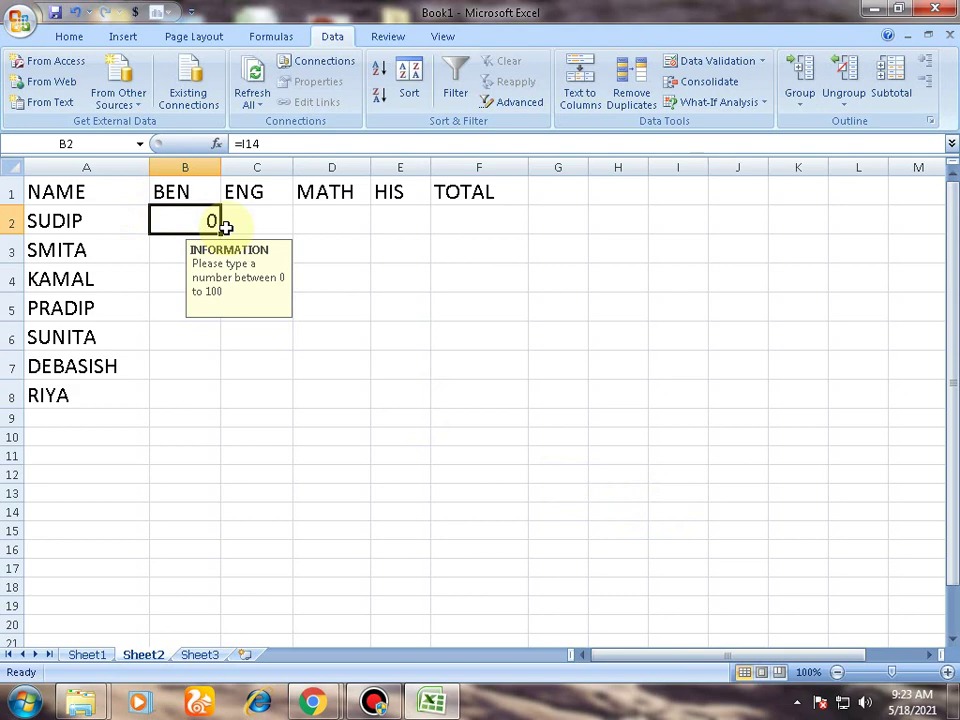
text(900)
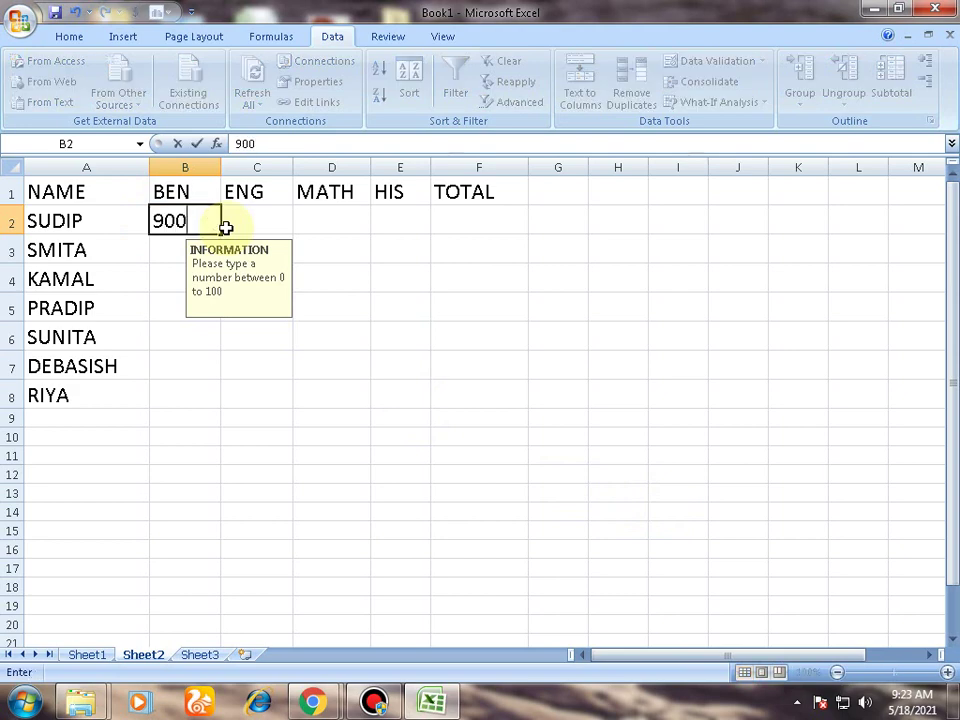
click(188, 452)
click(418, 401)
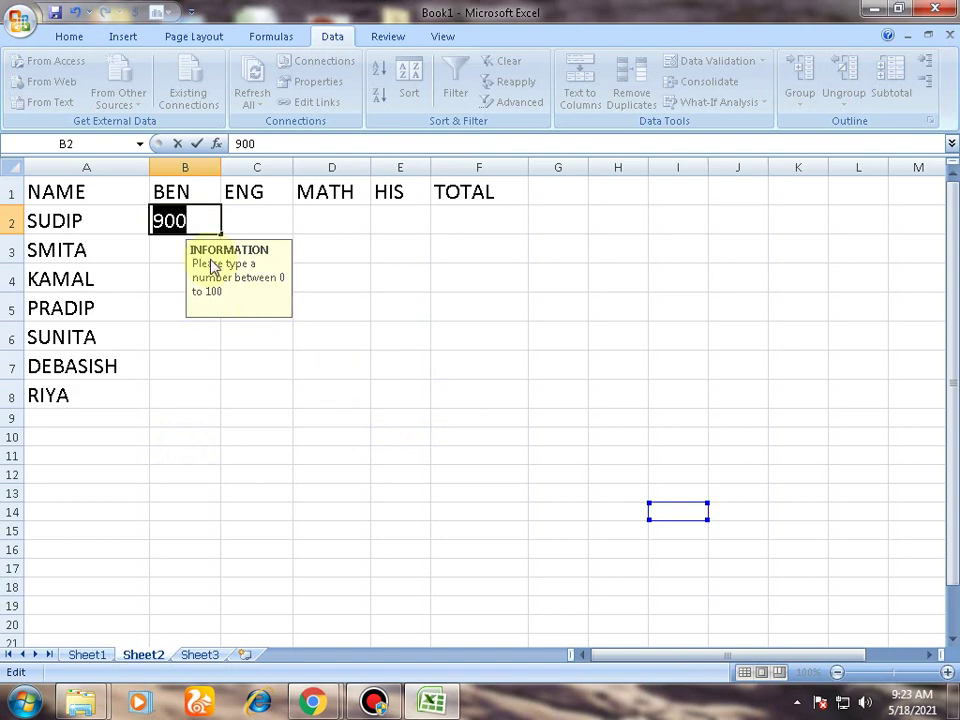
key(BackSpace)
text(30)
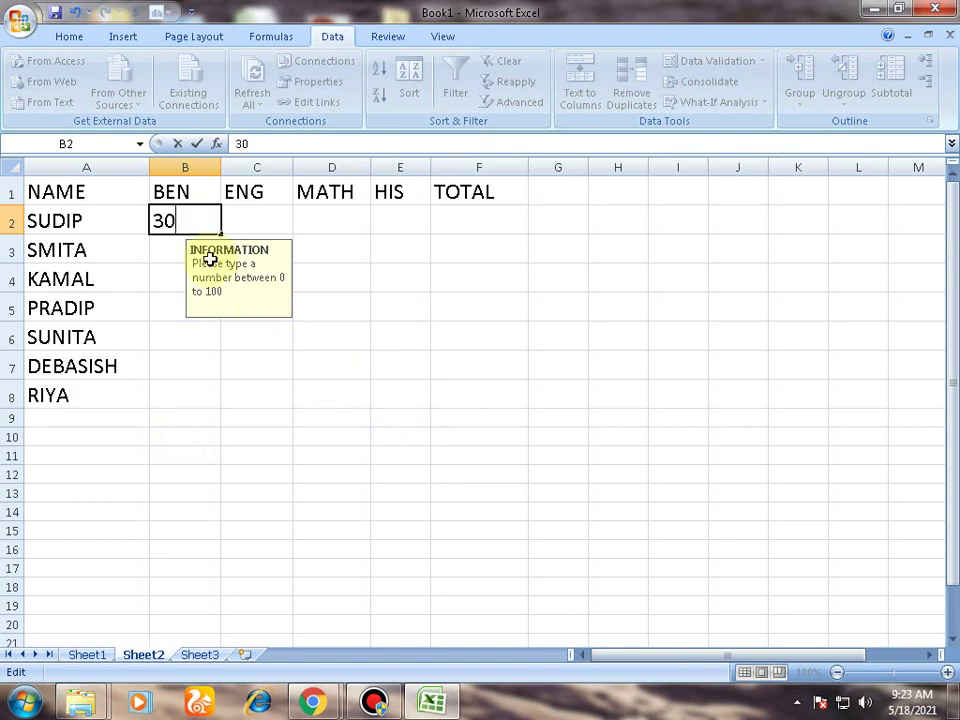
key(Tab)
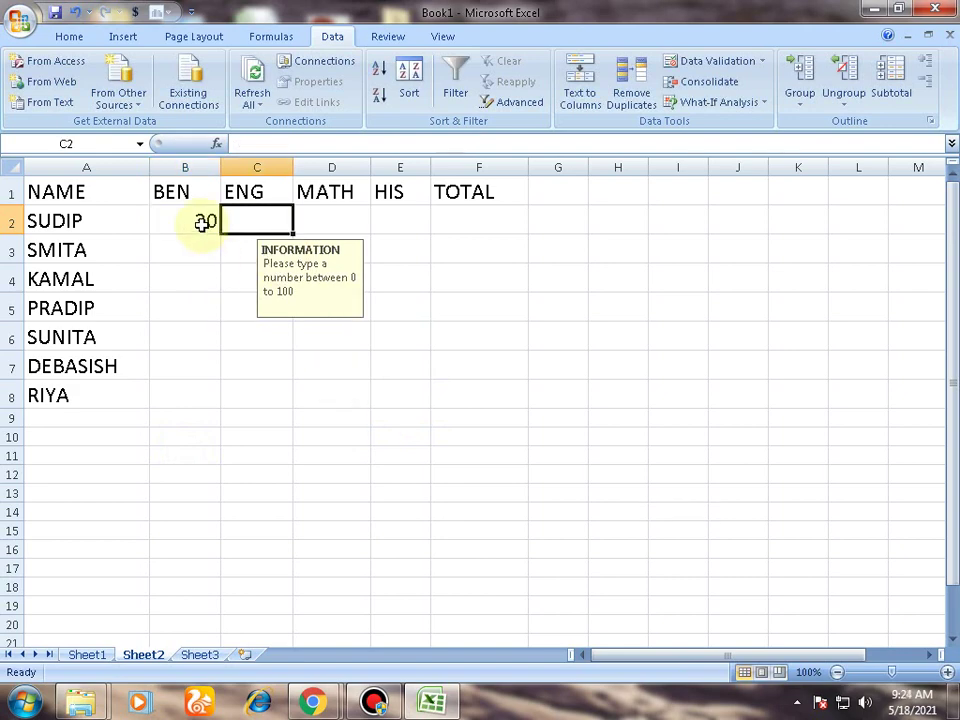
Enter the first student's marks 78, 84, 93 and 75 in B2:E2
click(197, 218)
text(78)
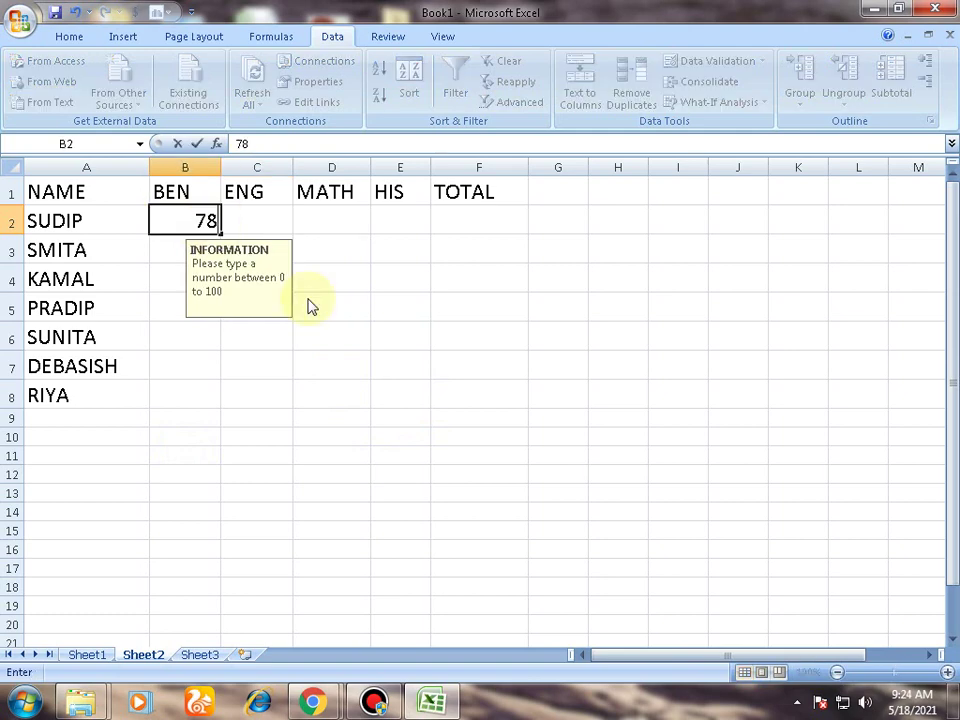
key(Tab)
text(84)
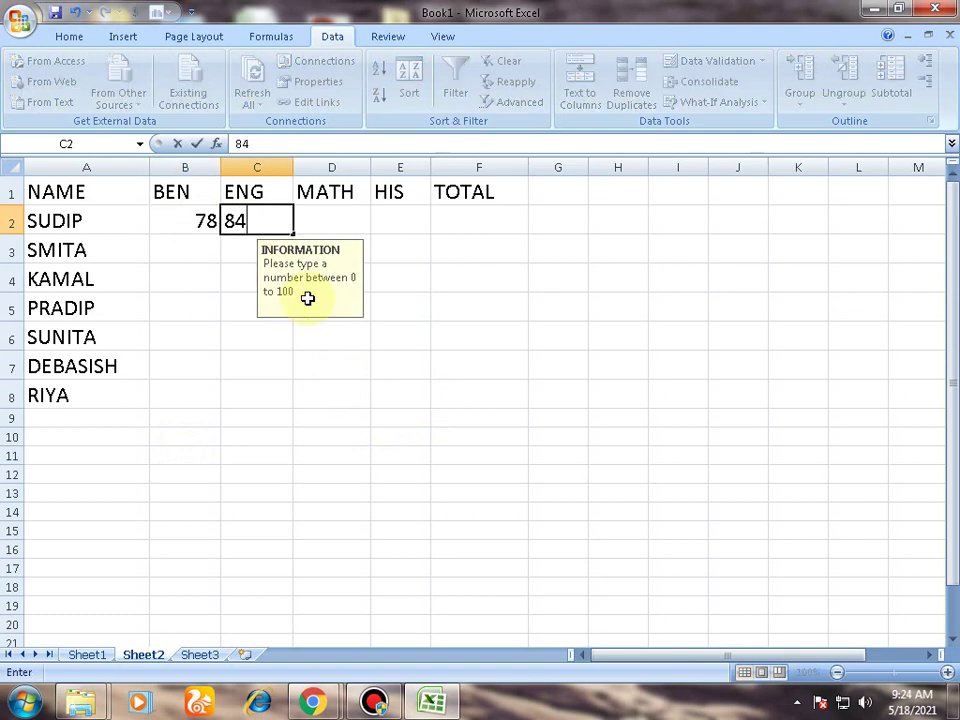
key(Tab)
text(93)
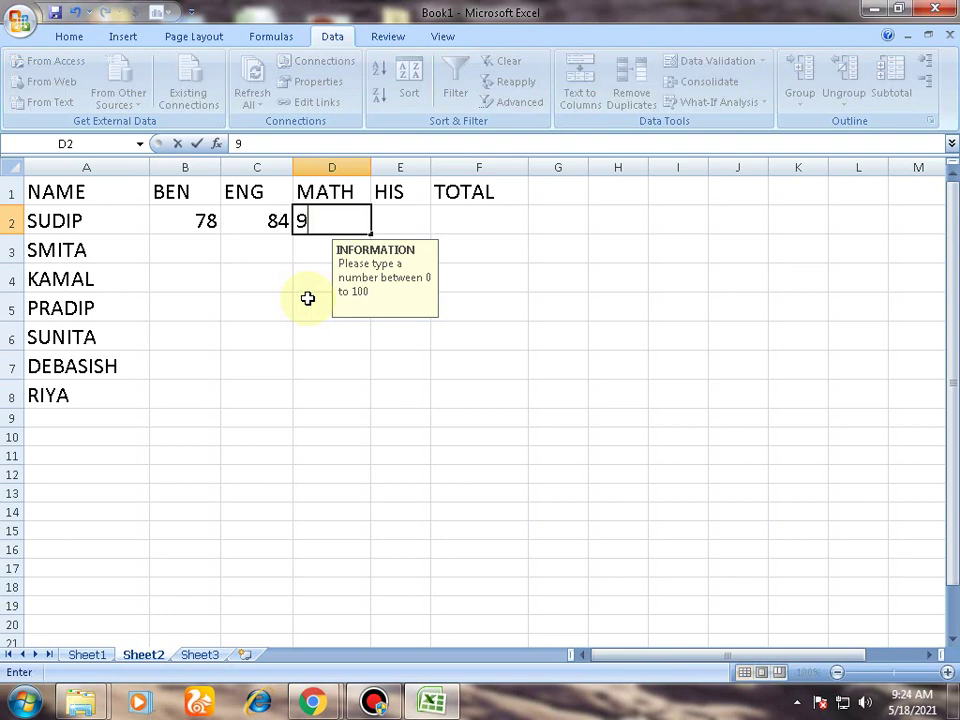
key(Tab)
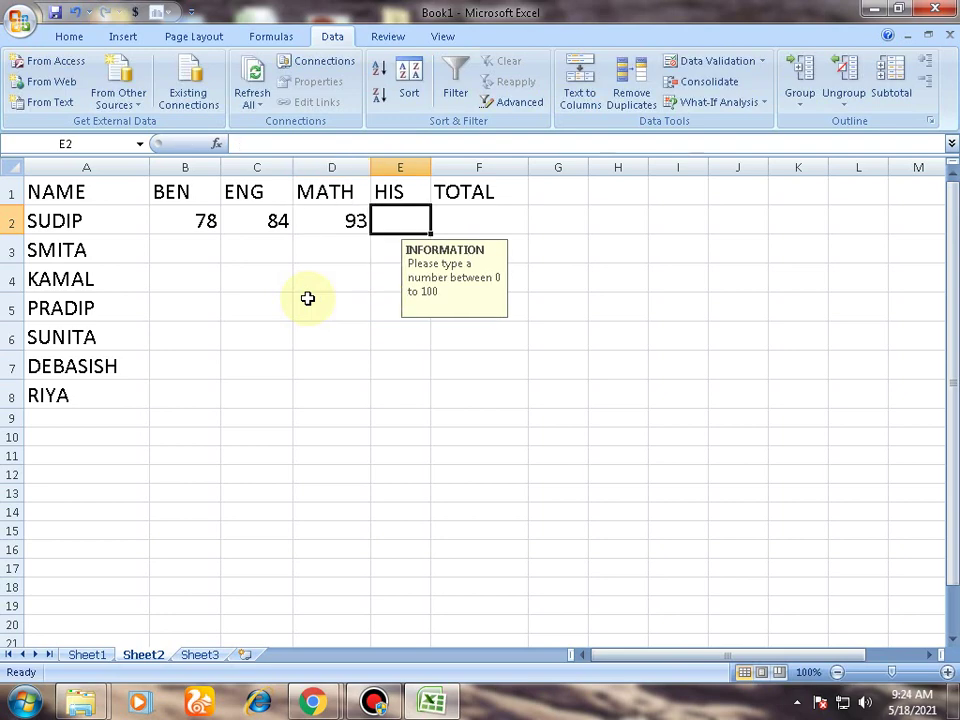
text(75)
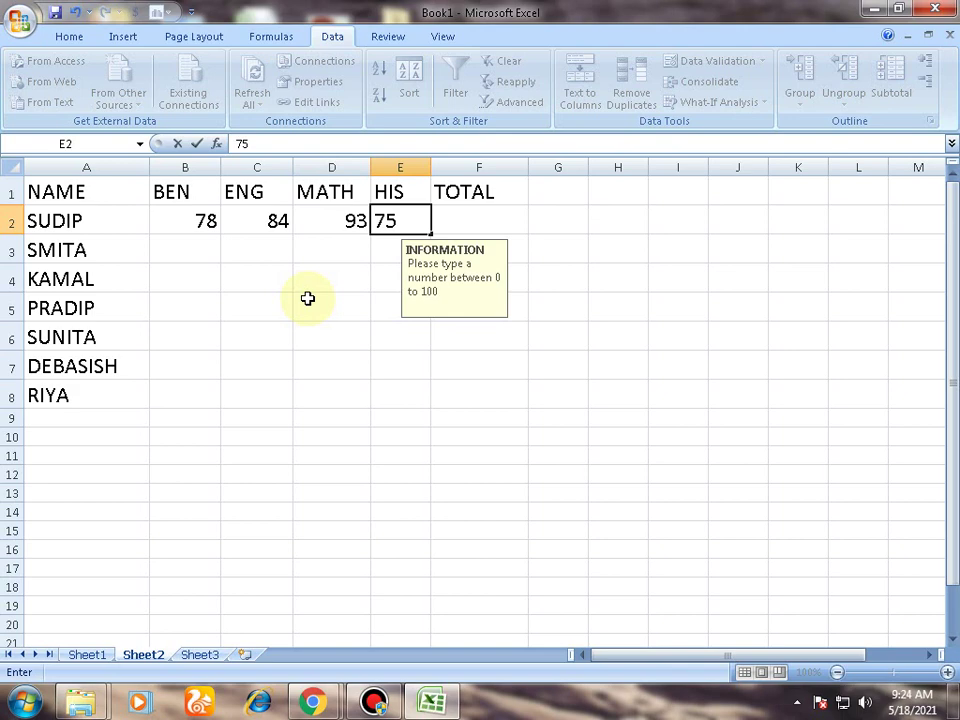
key(Return)
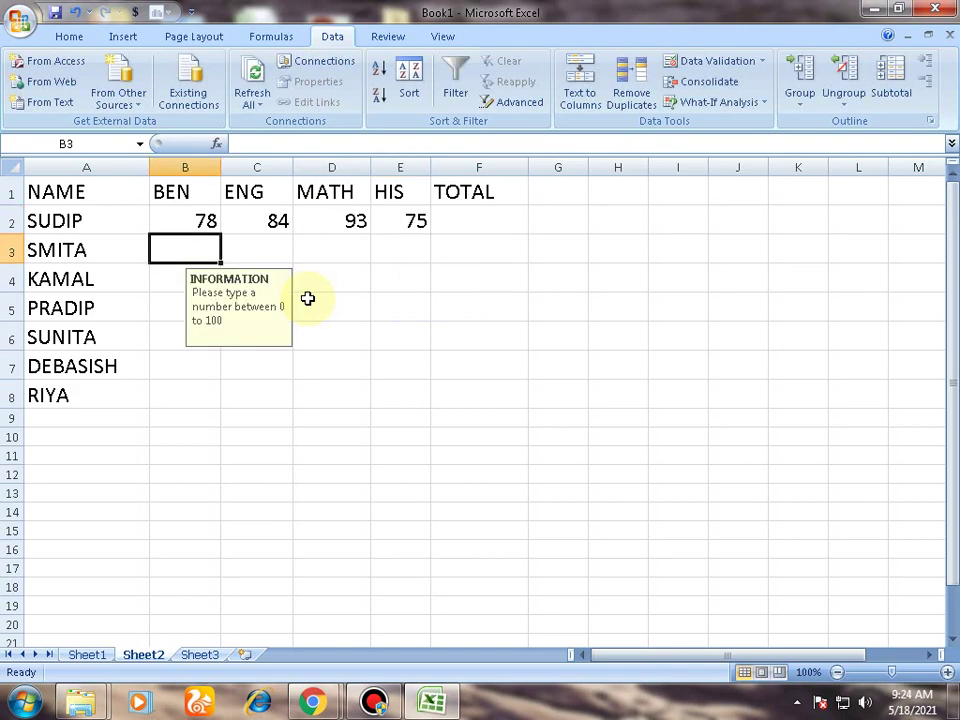
Enter the second student's marks 68, 88, 96 and 69 in B3:E3
text(68)
key(Tab)
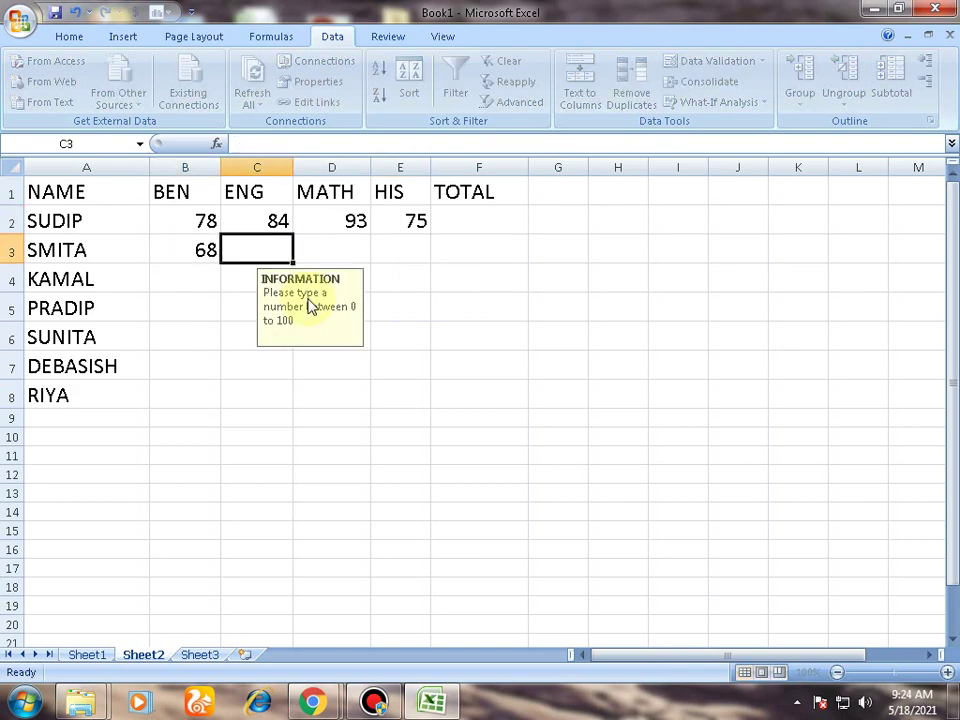
text(88)
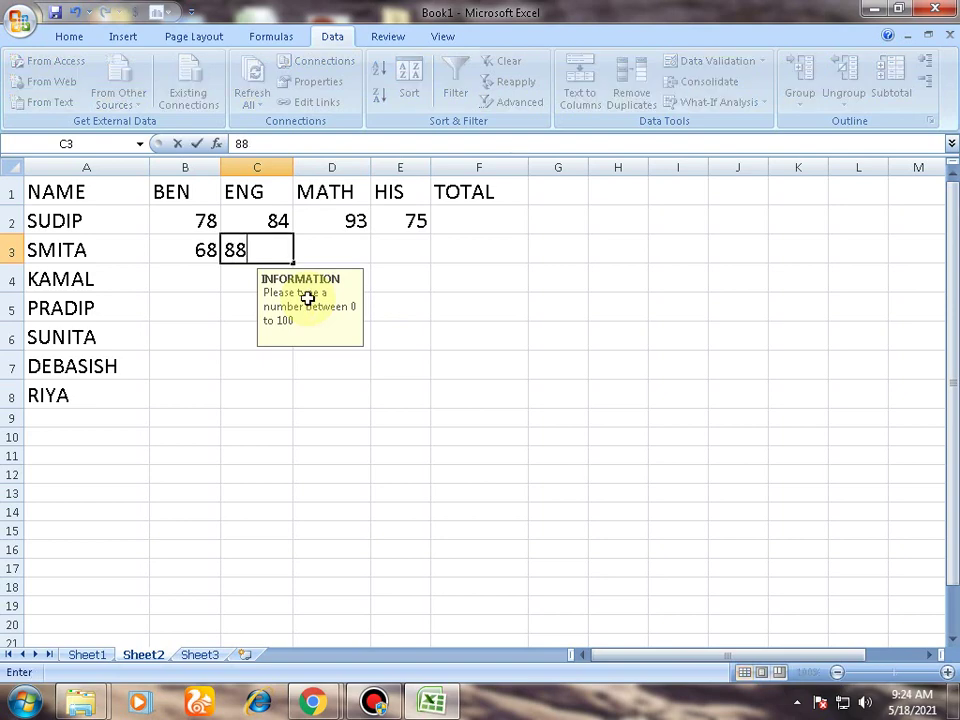
key(Tab)
text(96)
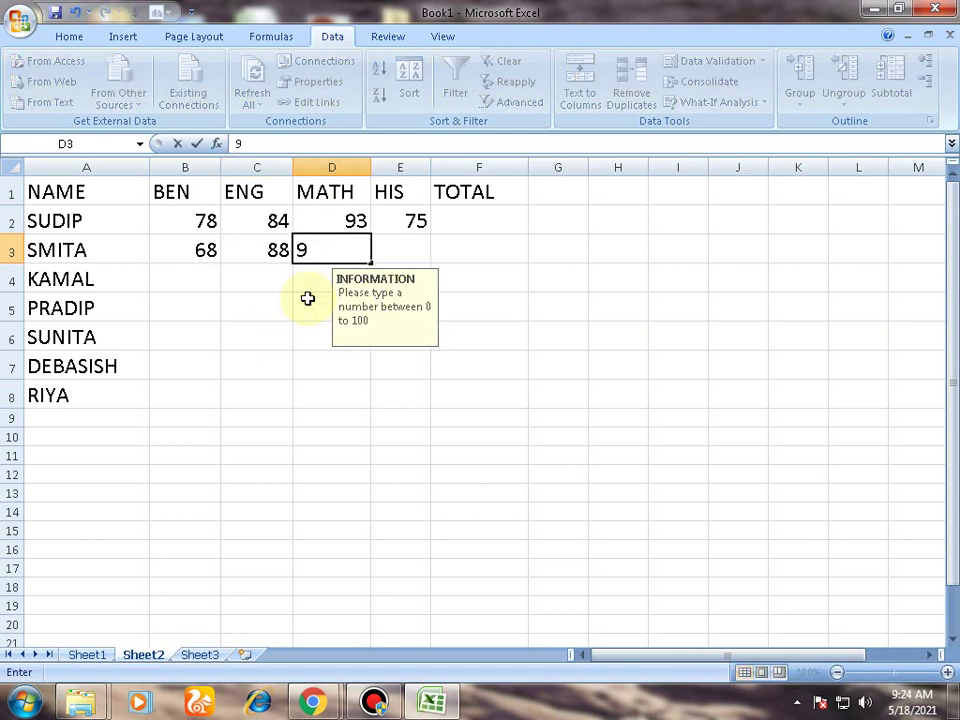
key(Tab)
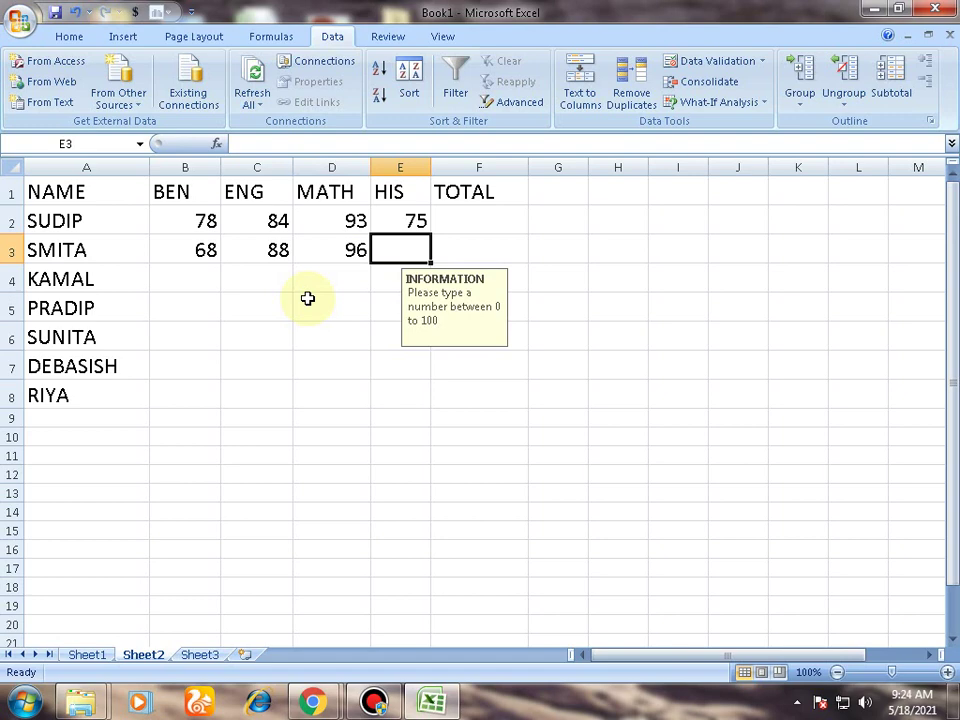
text(69)
key(Return)
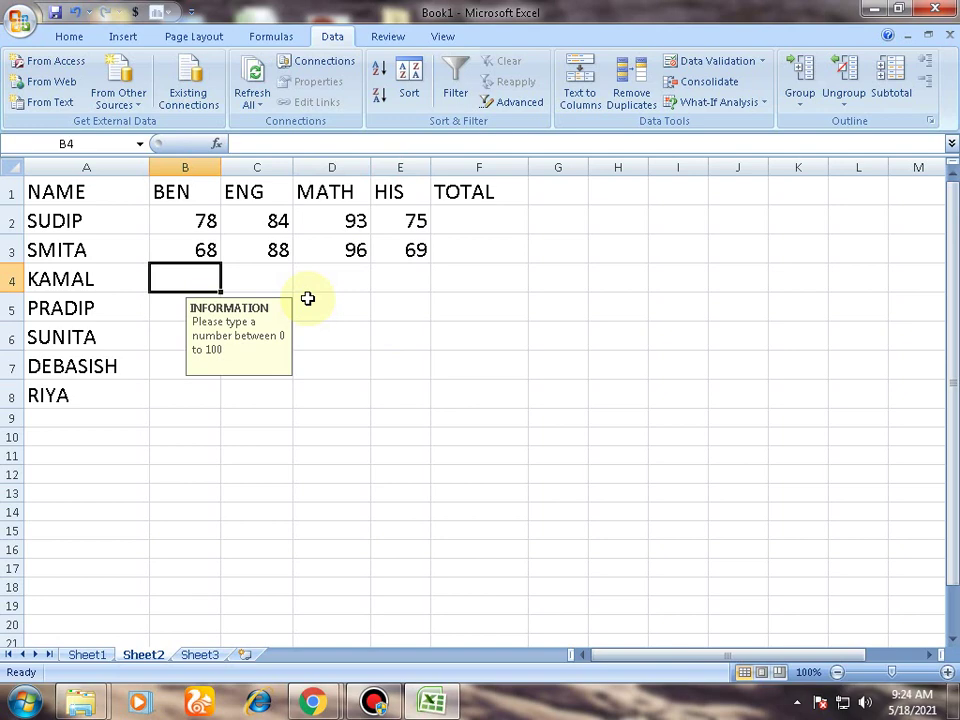
Enter the third student's marks 26, 24, 25 and 24 in B4:E4
text(26)
key(Tab)
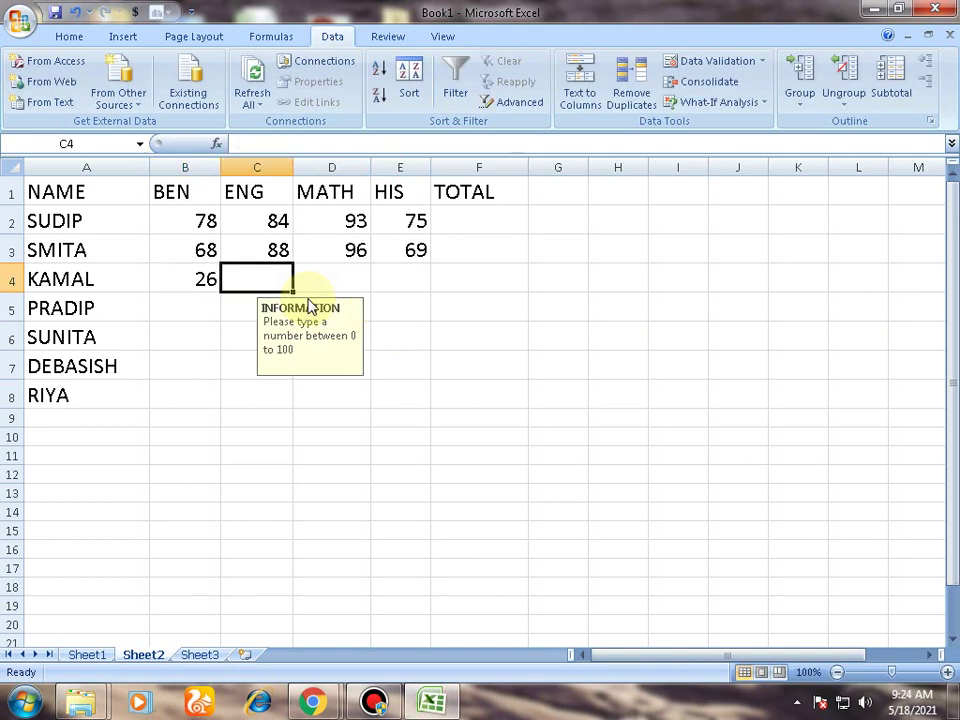
text(24)
key(Tab)
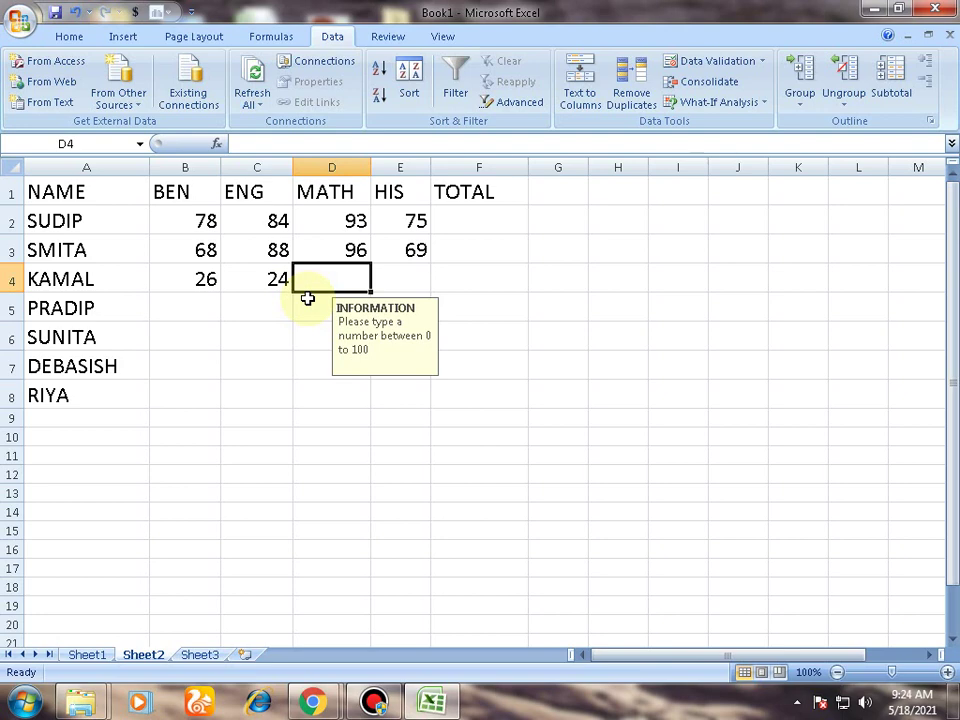
text(25)
key(Tab)
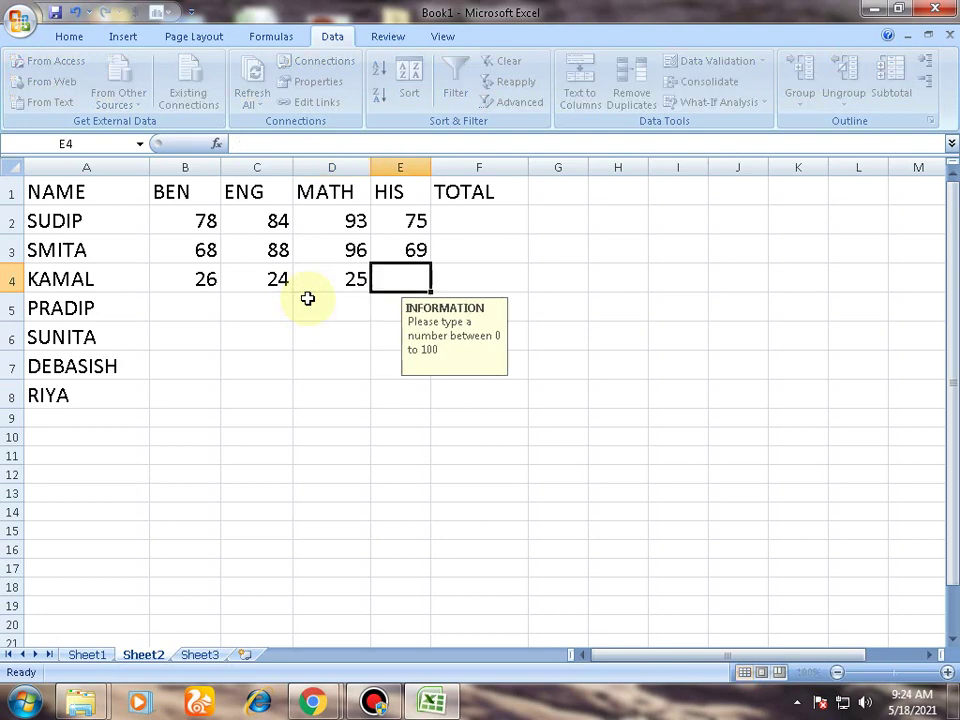
text(25)
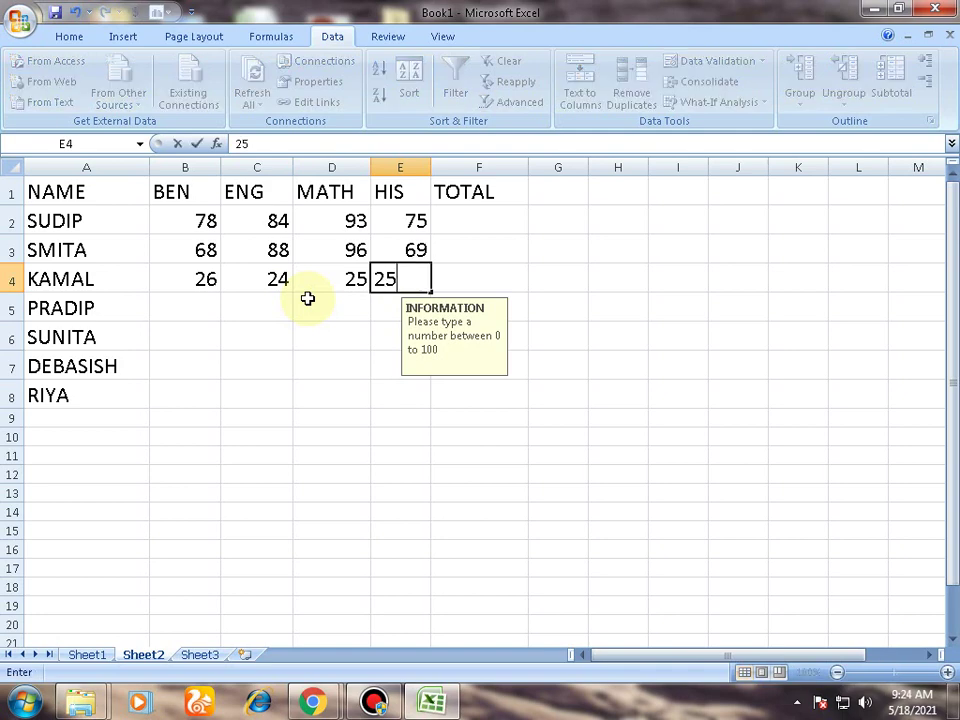
key(BackSpace)
text(4)
click(346, 361)
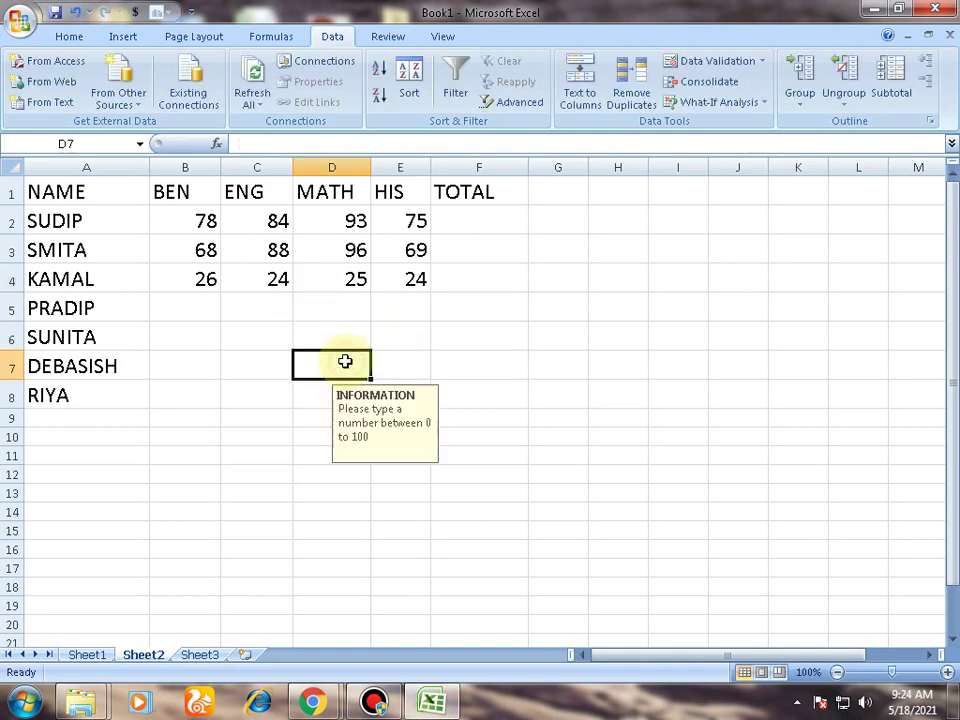
Enter the fourth student's marks 78, 45, 69 and 58 in B5:E5
click(250, 307)
click(206, 308)
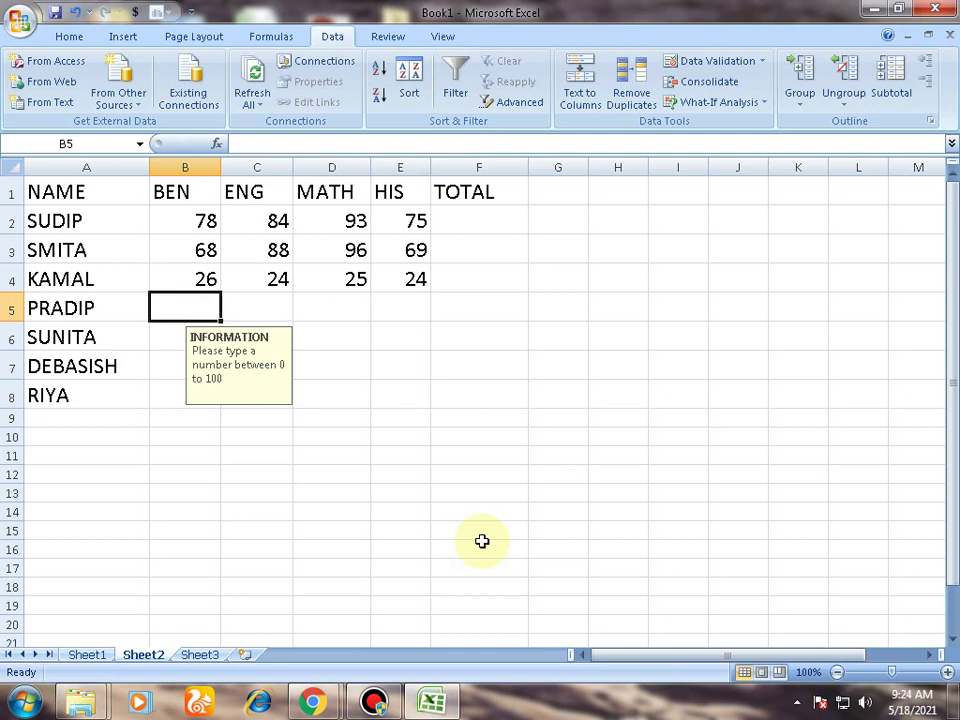
text(78)
key(Tab)
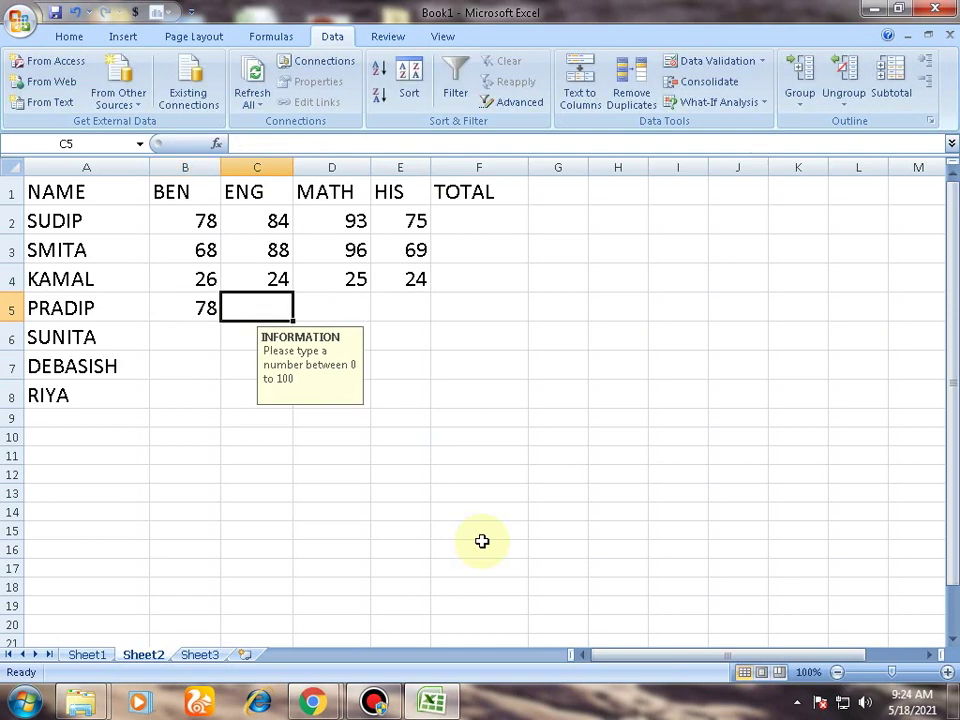
text(45)
key(Tab)
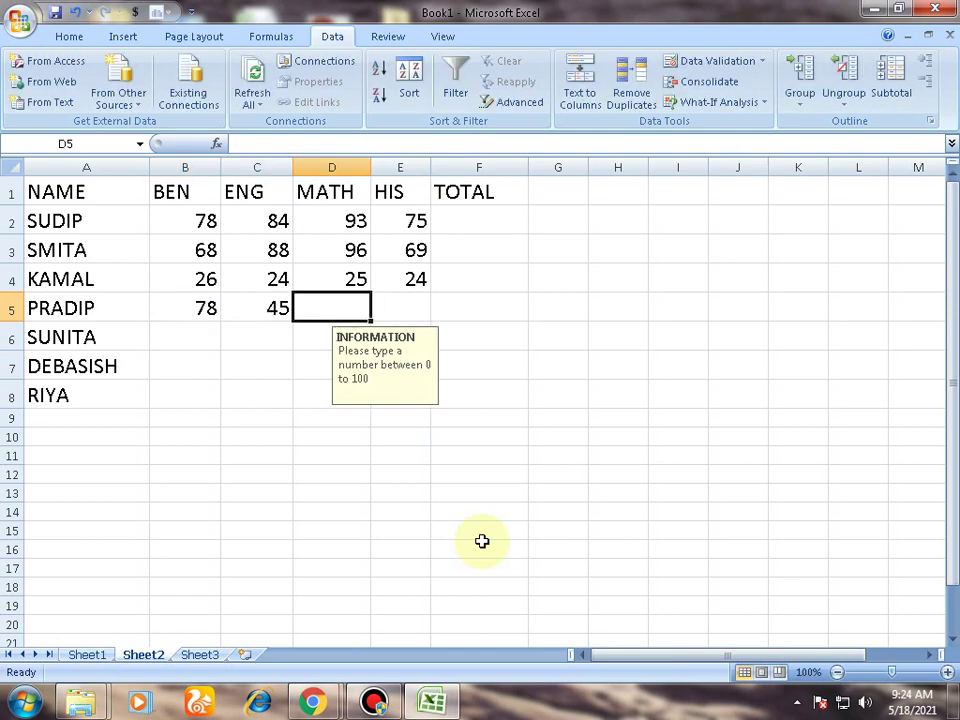
text(69)
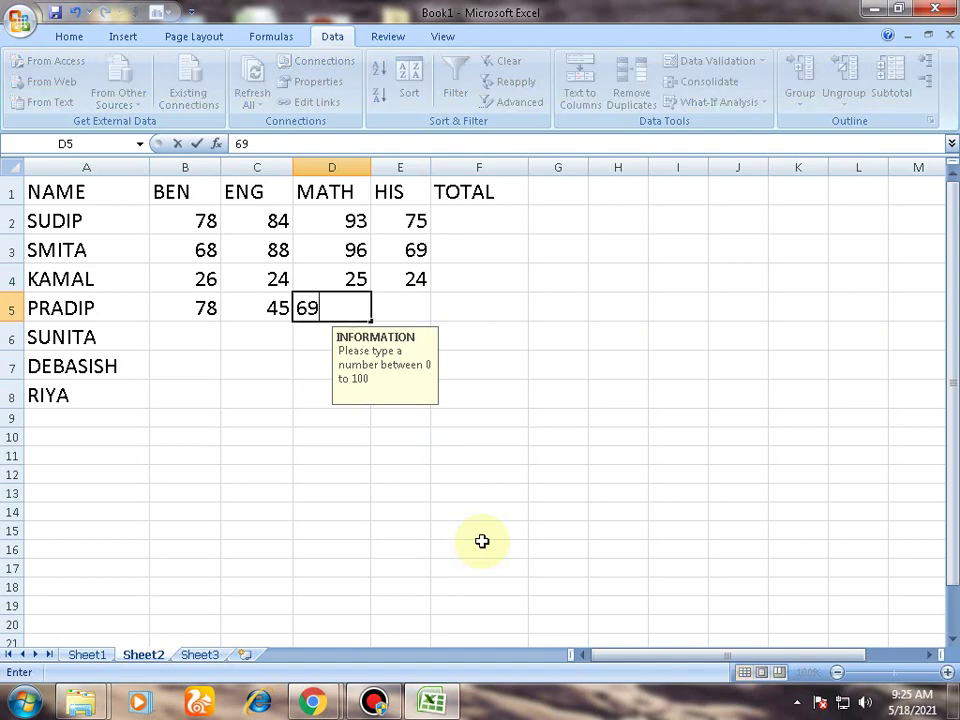
key(Tab)
text(58)
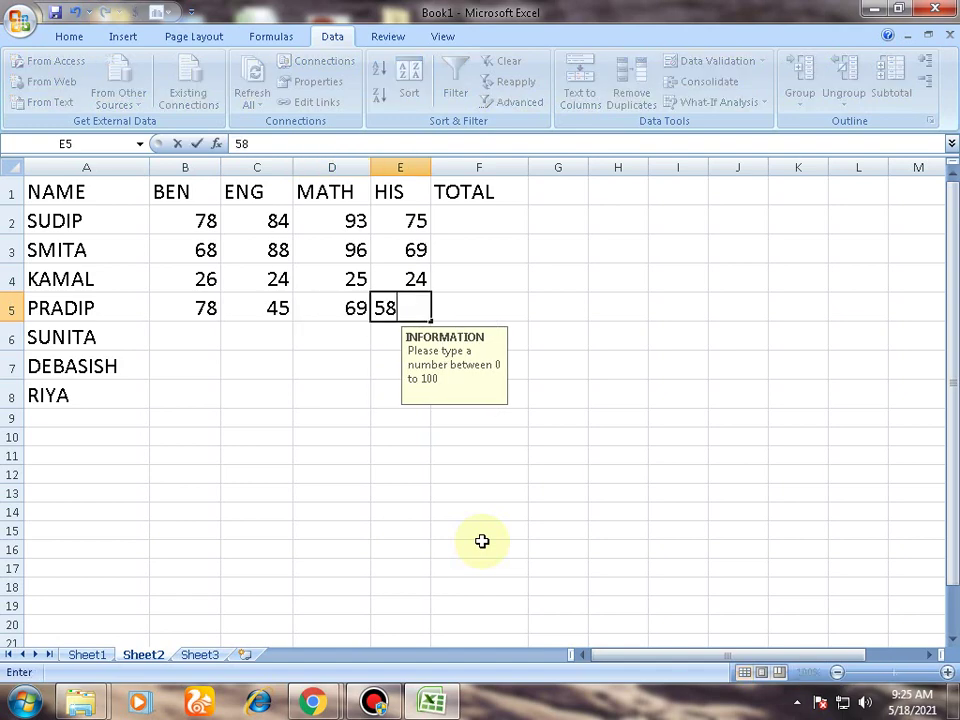
key(Return)
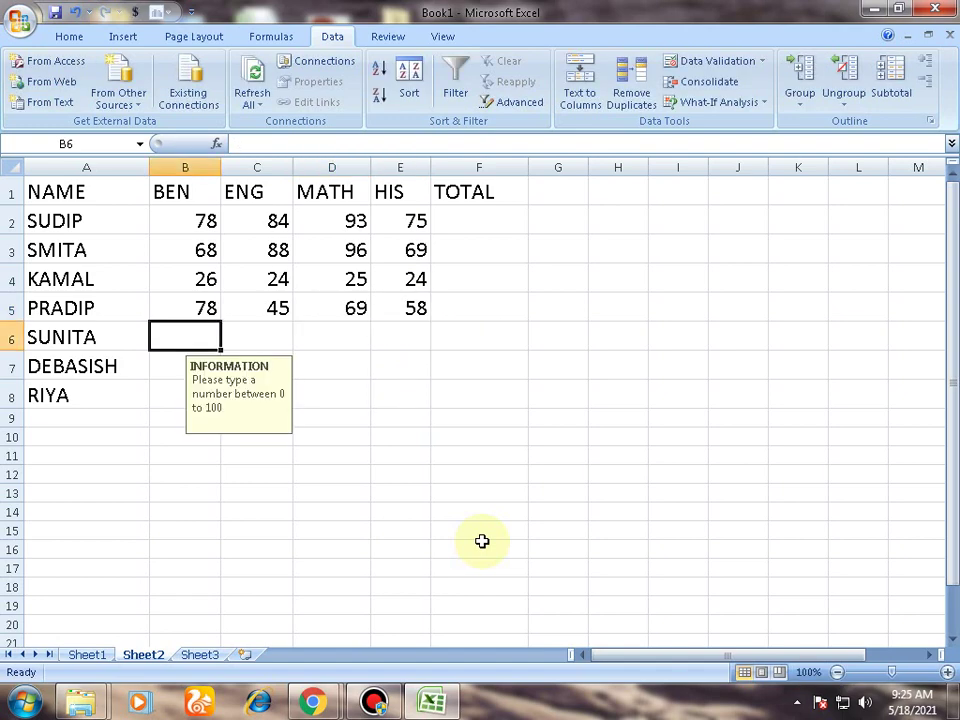
Delete the remaining students' names in rows 6 to 8 by clearing A6:E8
click(611, 414)
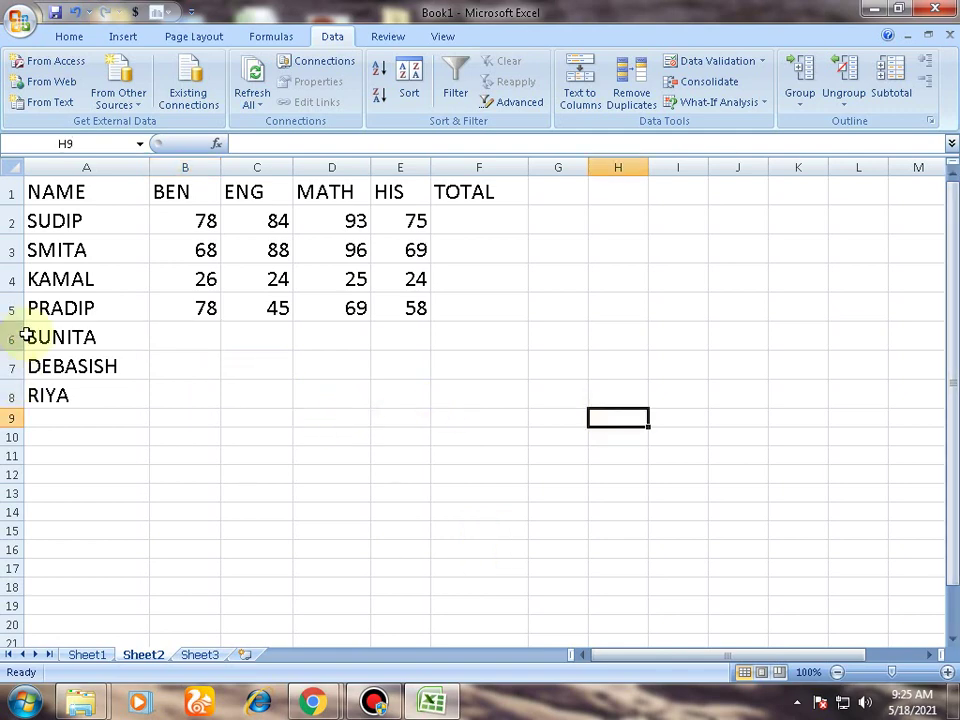
drag(26, 337, 388, 381)
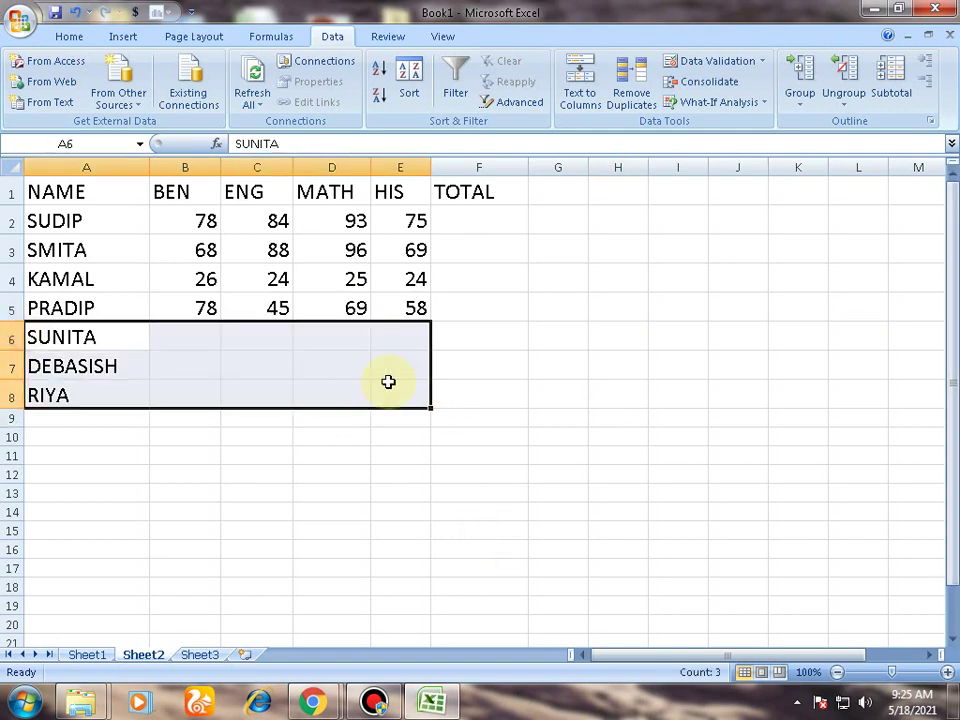
key(Delete)
click(520, 362)
click(455, 221)
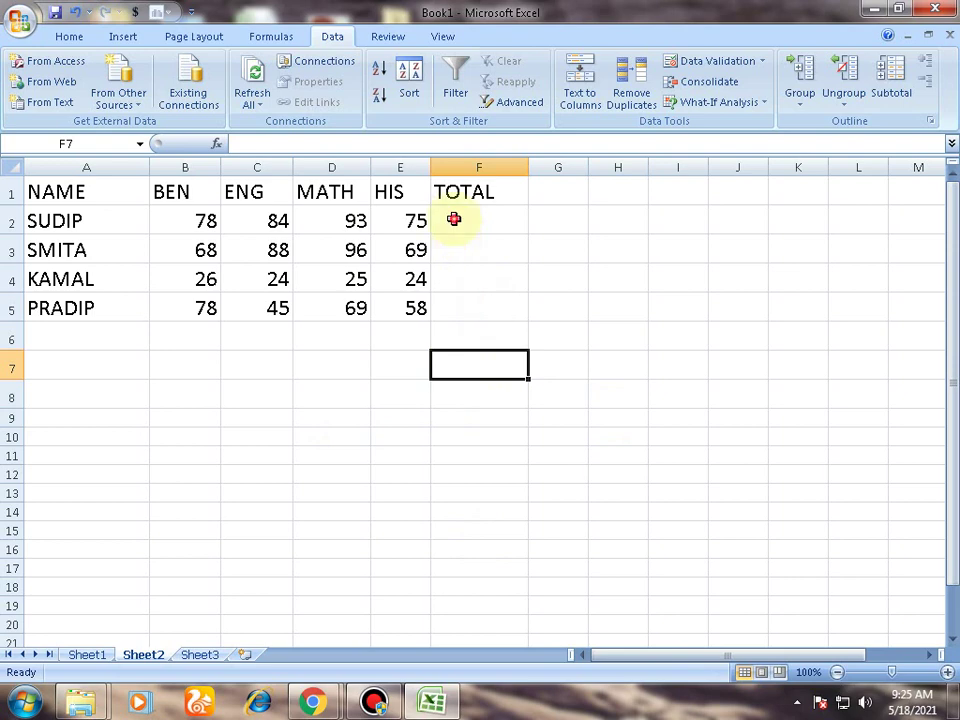
Test the validation in D6 with the mark 101 and clear the entry
click(405, 300)
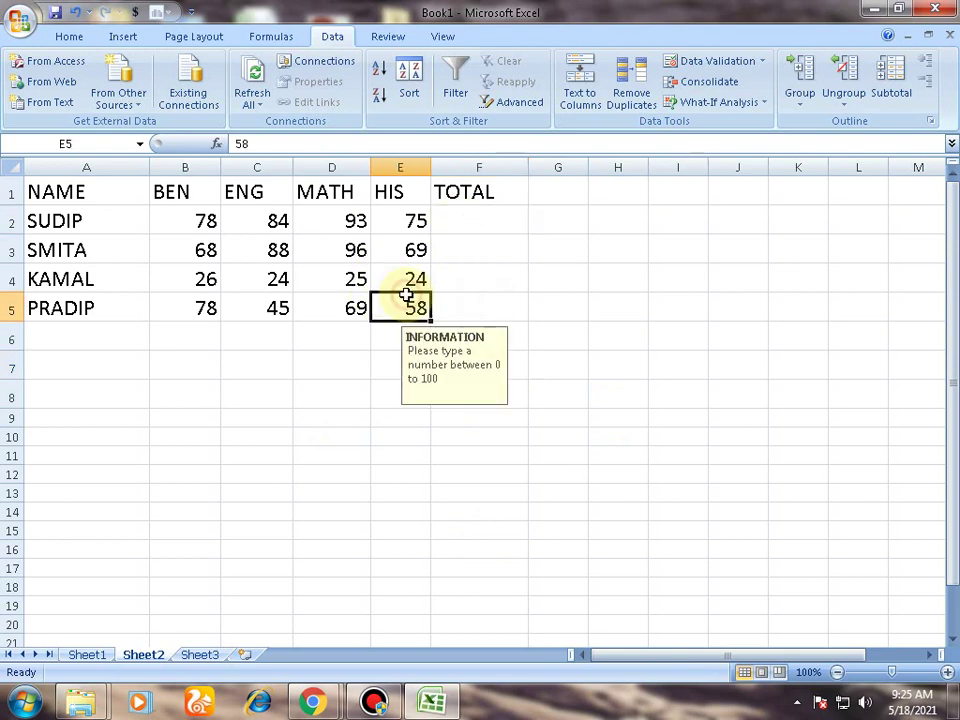
click(358, 331)
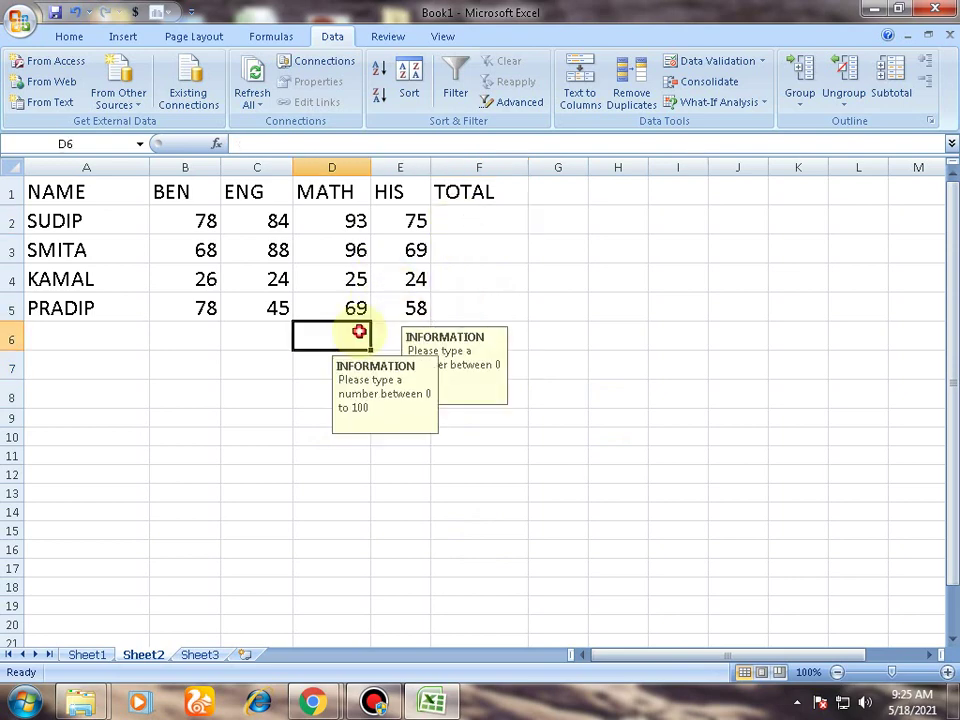
text(100)
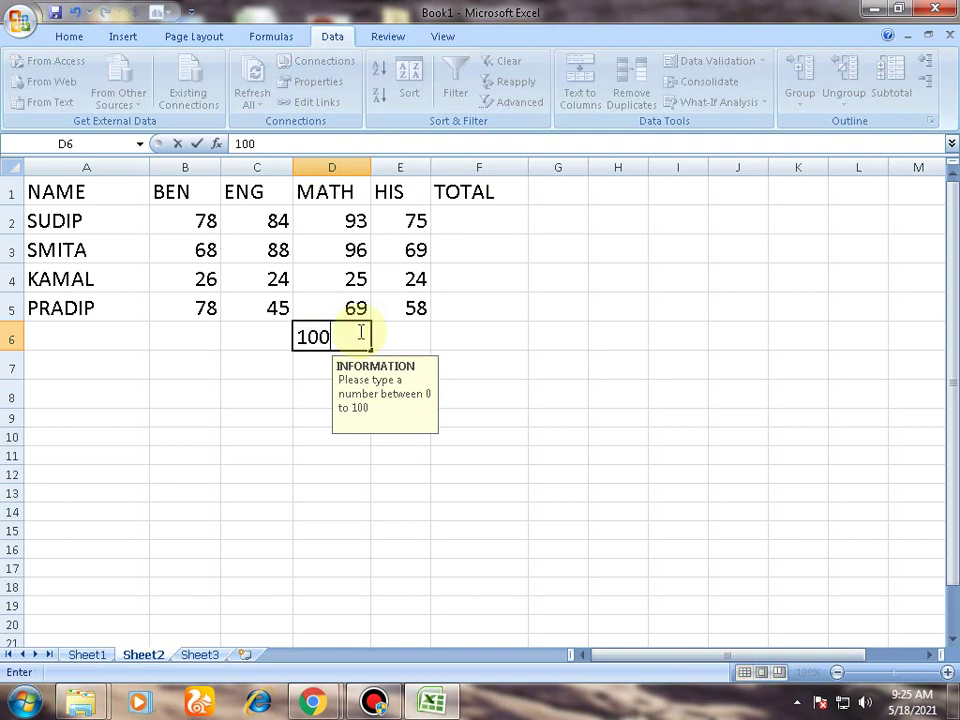
key(BackSpace)
text(1)
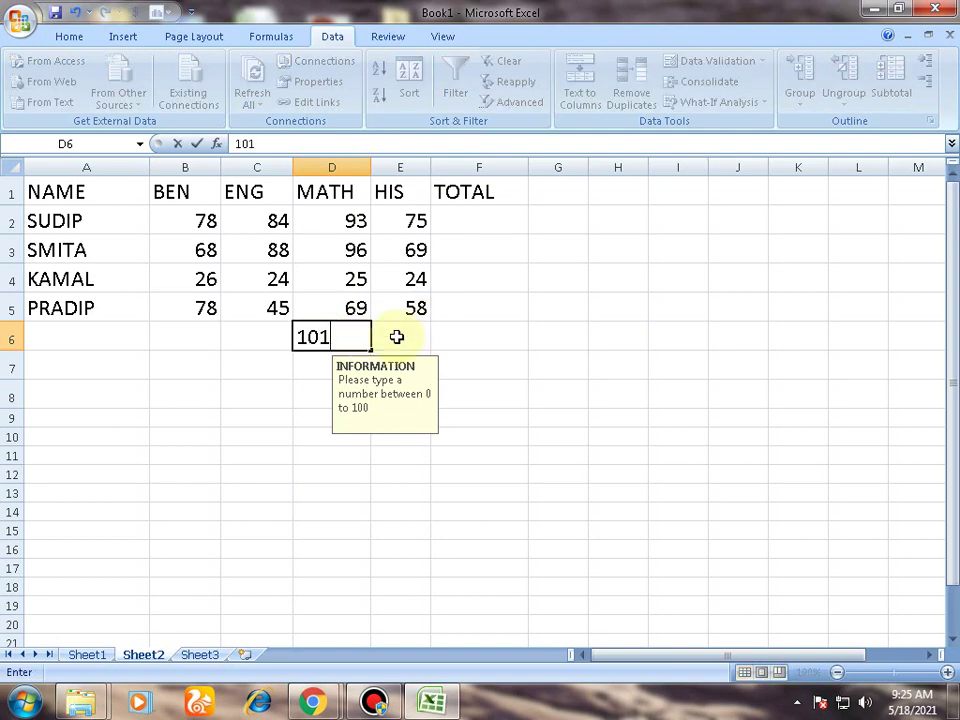
key(Return)
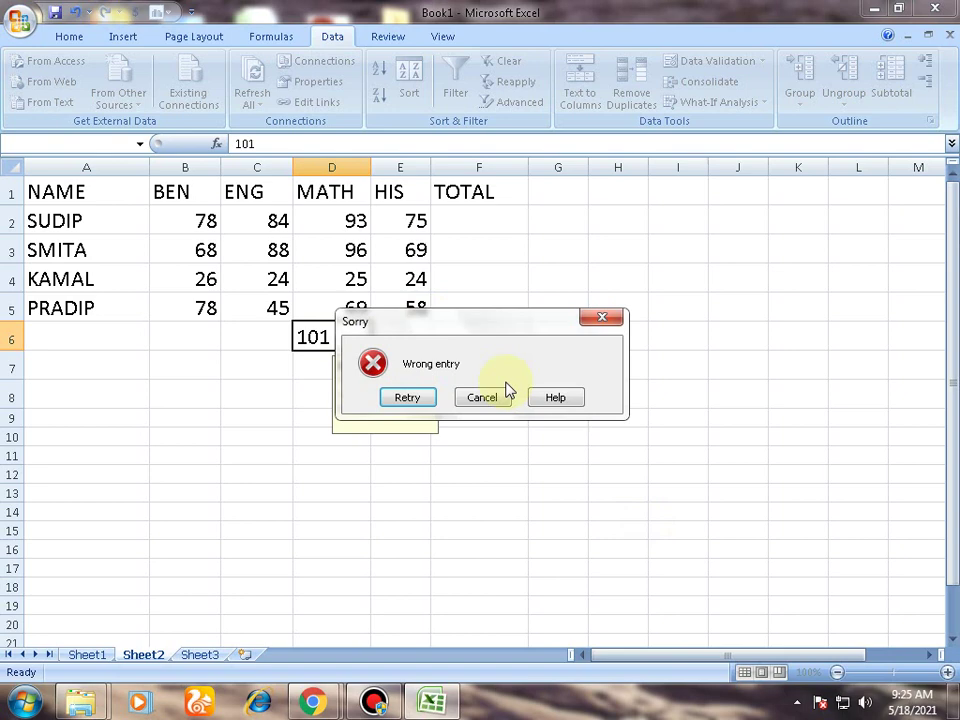
click(410, 398)
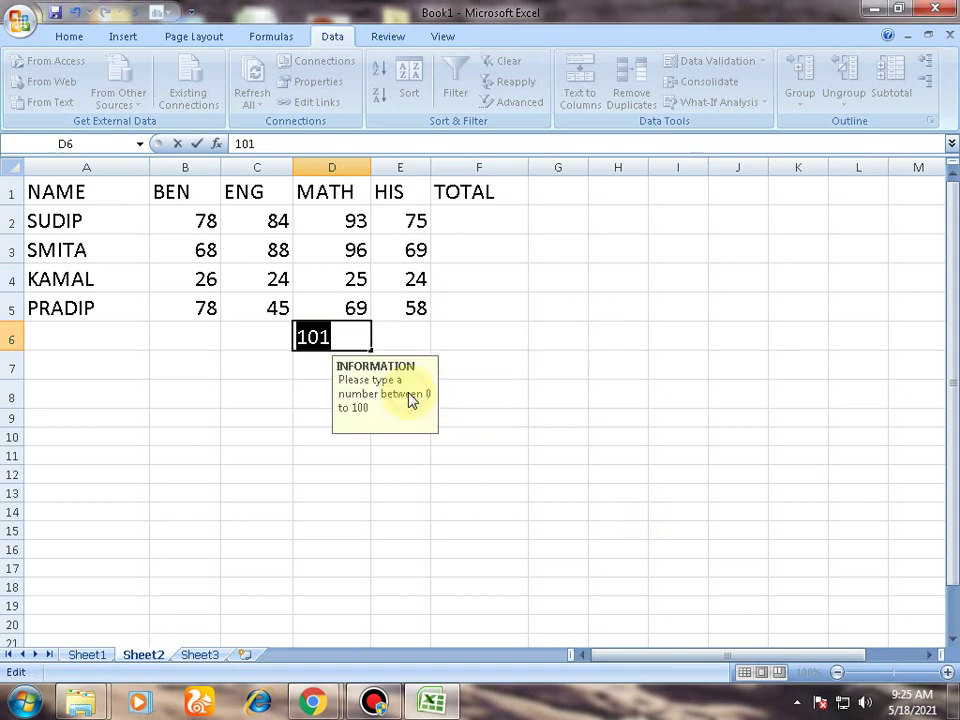
key(BackSpace)
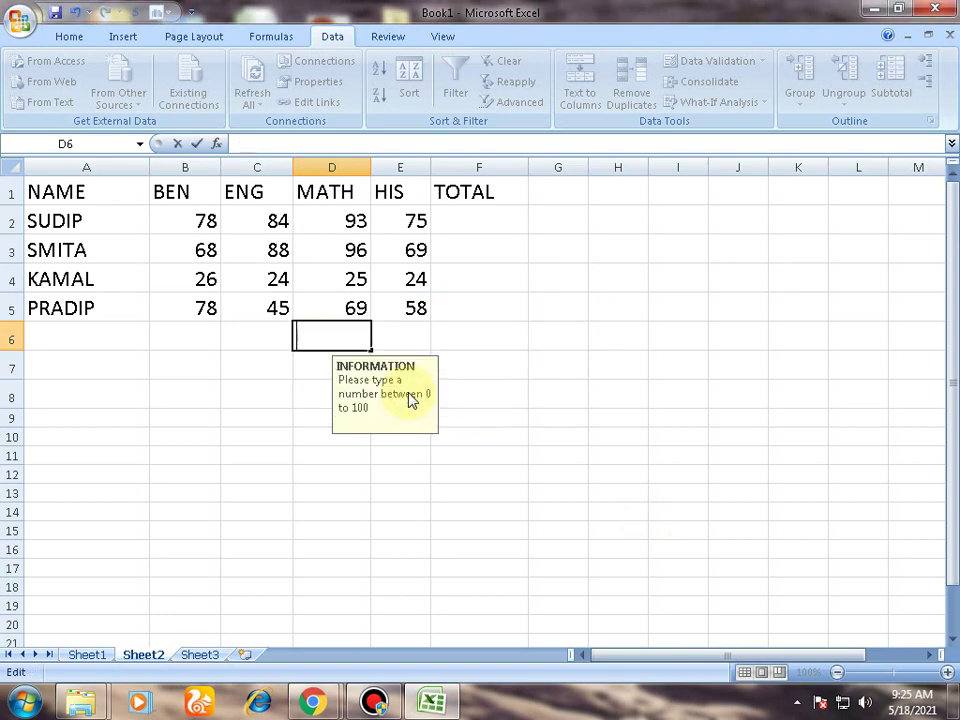
click(518, 343)
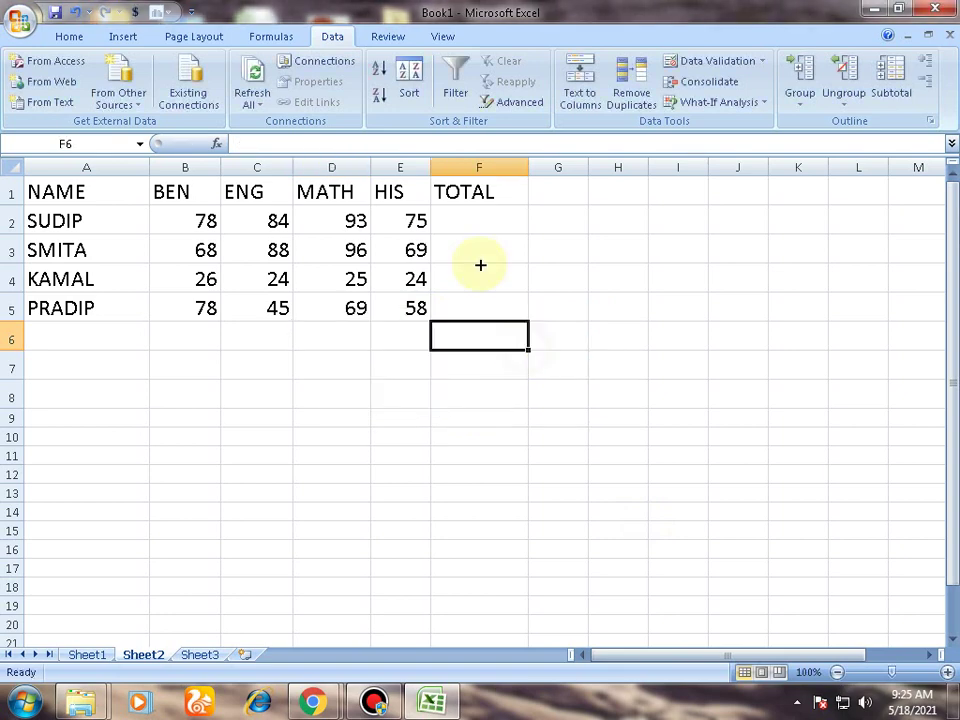
Total the first student's marks in F2 with the formula =SUM(B2:E2)
click(479, 208)
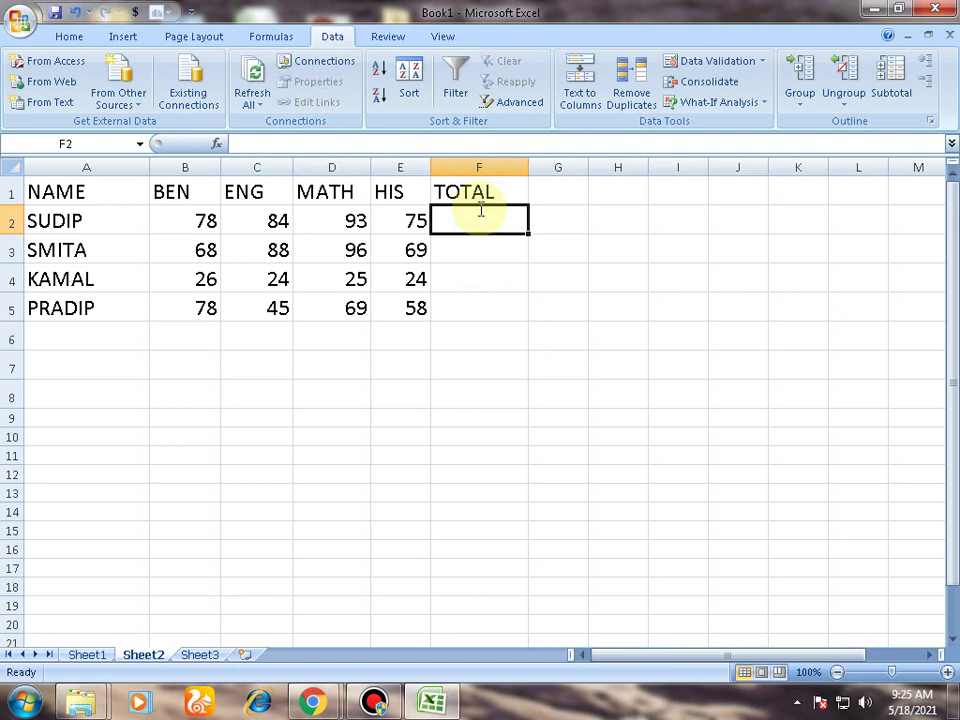
text(=sum)
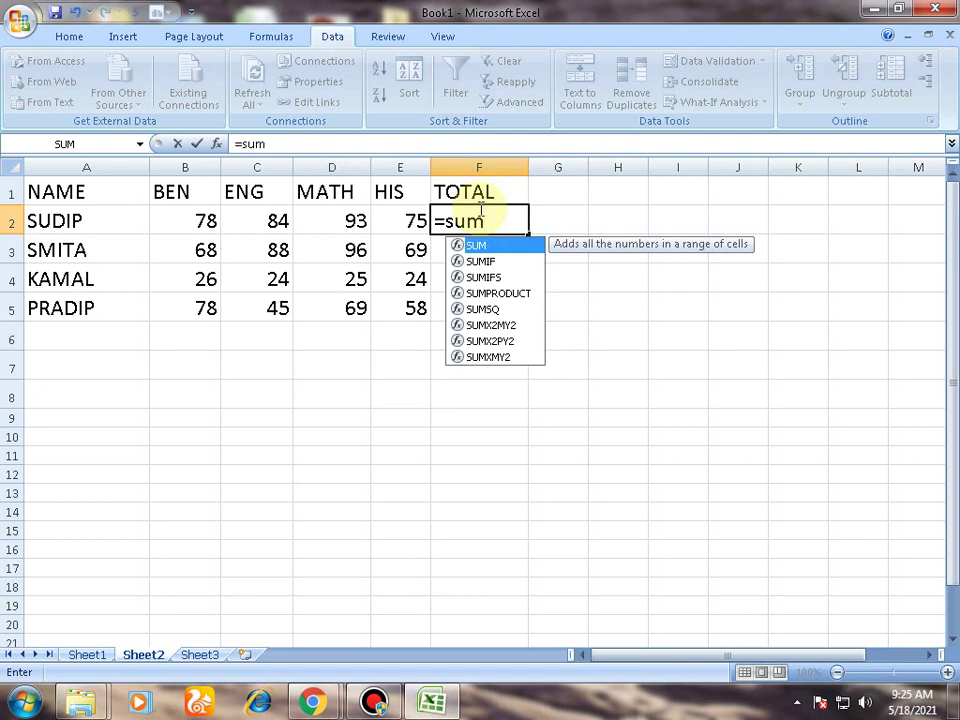
text(()
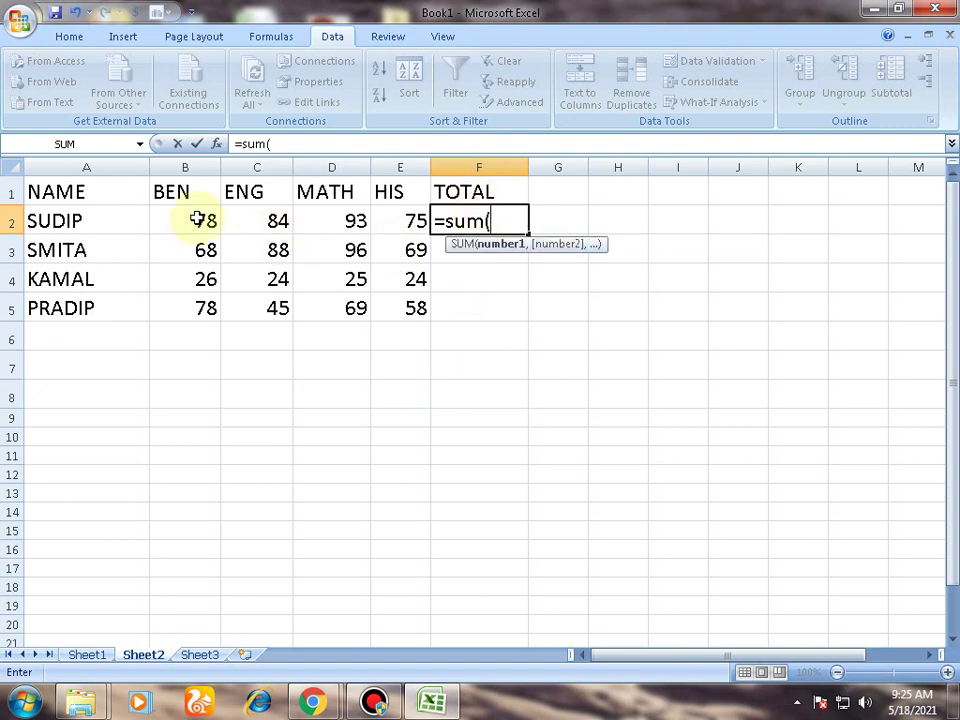
drag(193, 215, 403, 221)
text())
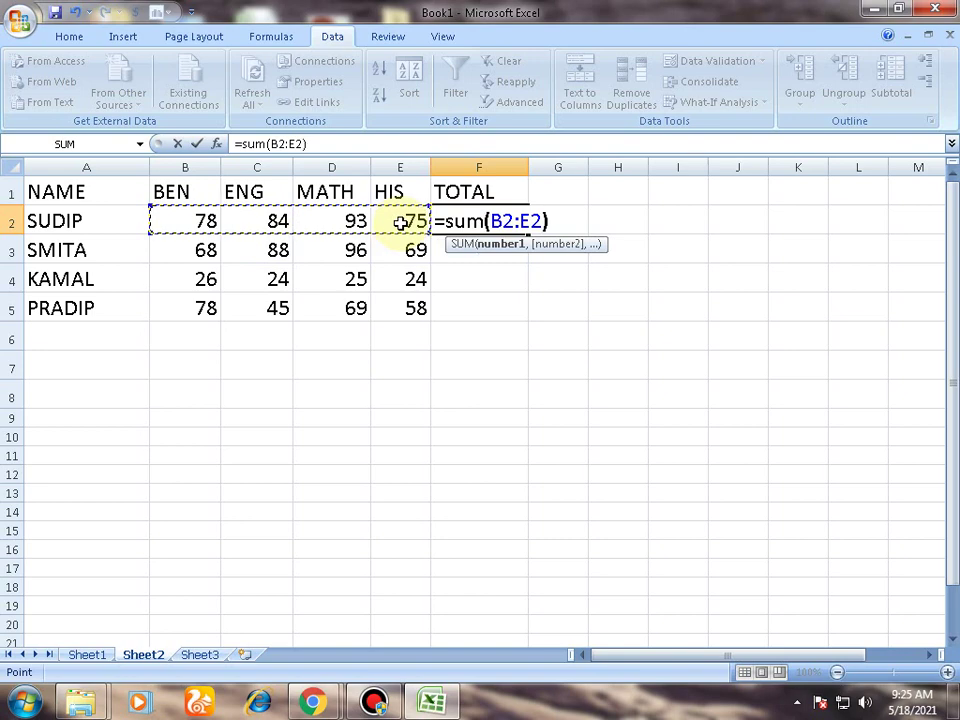
key(Return)
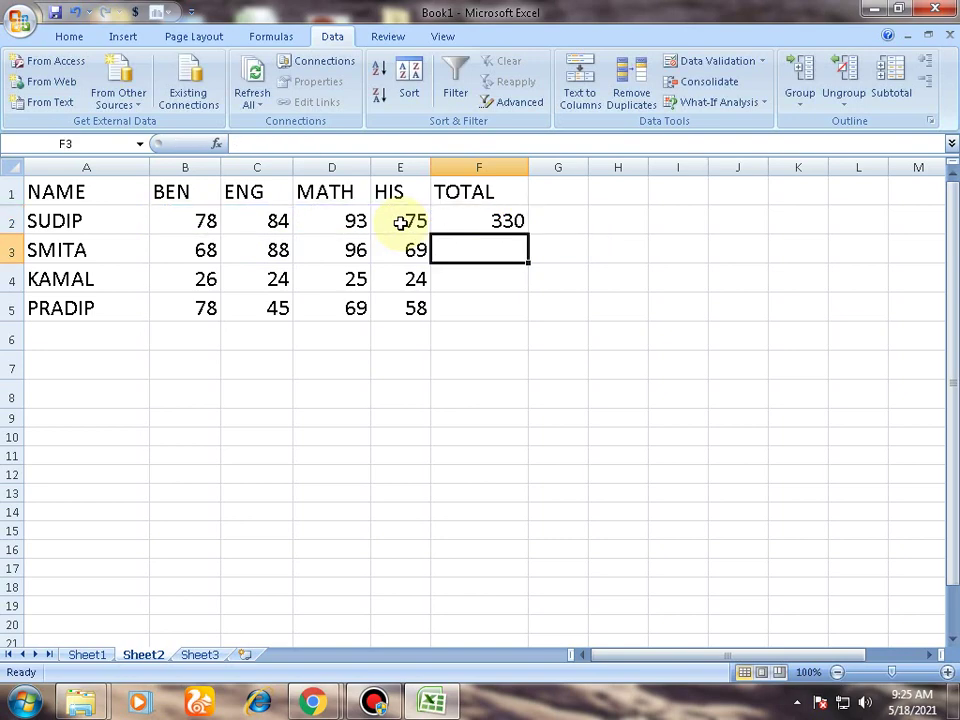
Try filling the total formula from F2 down to F5 and undo the fill
click(456, 220)
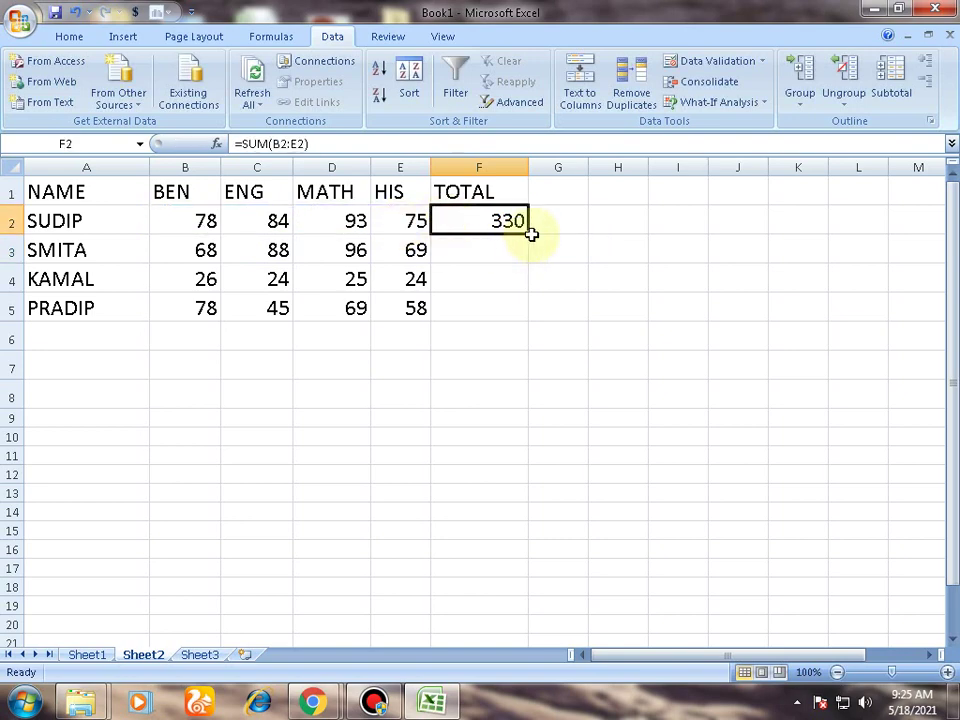
drag(531, 232, 523, 318)
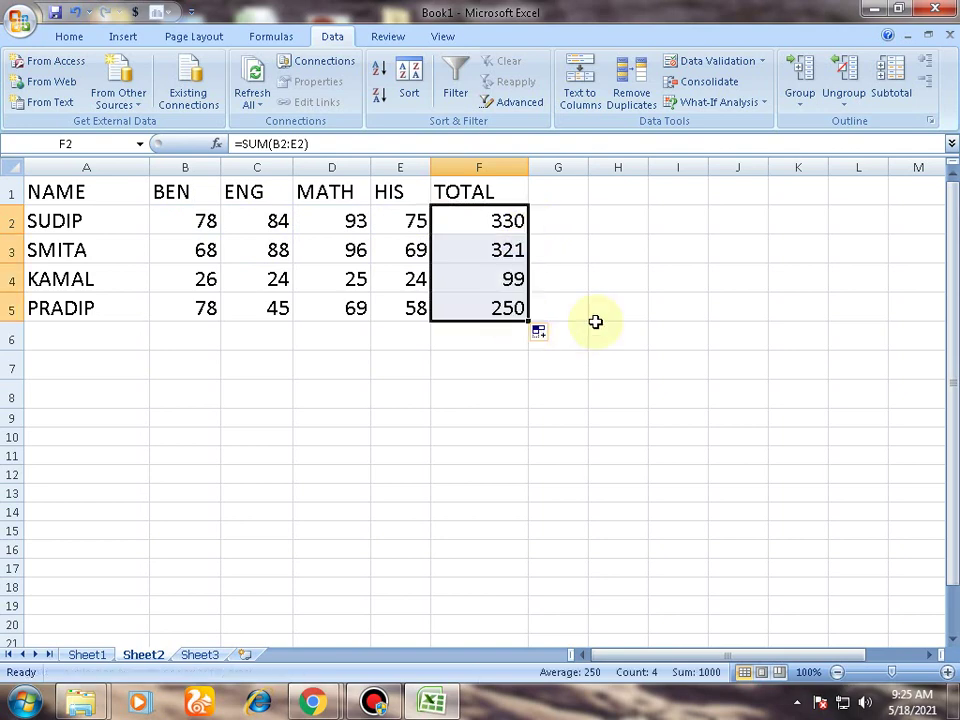
click(617, 339)
click(510, 278)
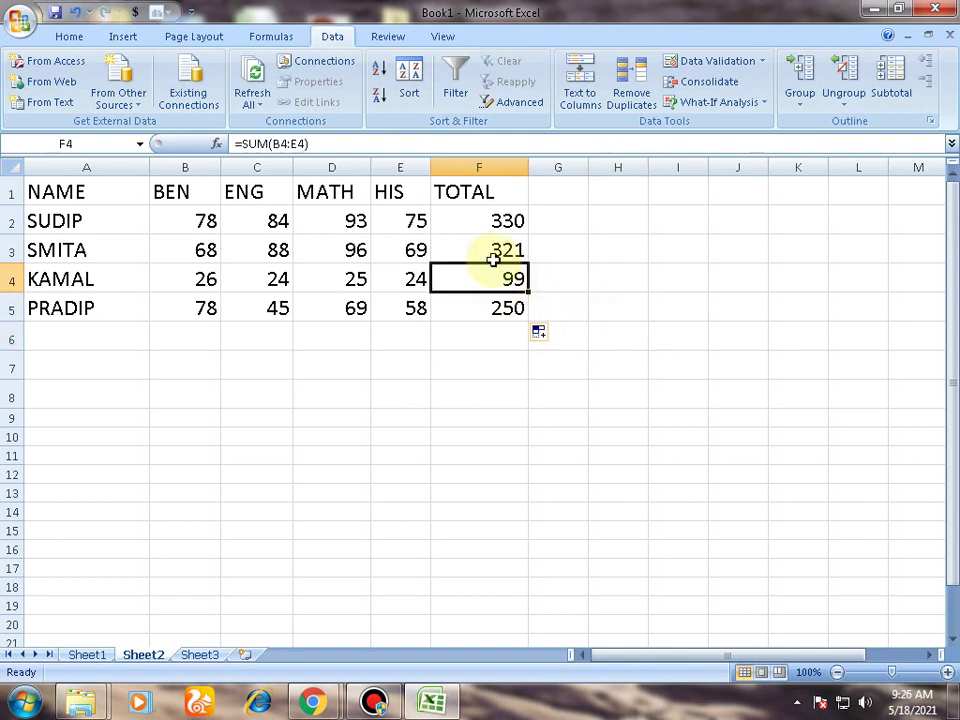
key(ctrl+z)
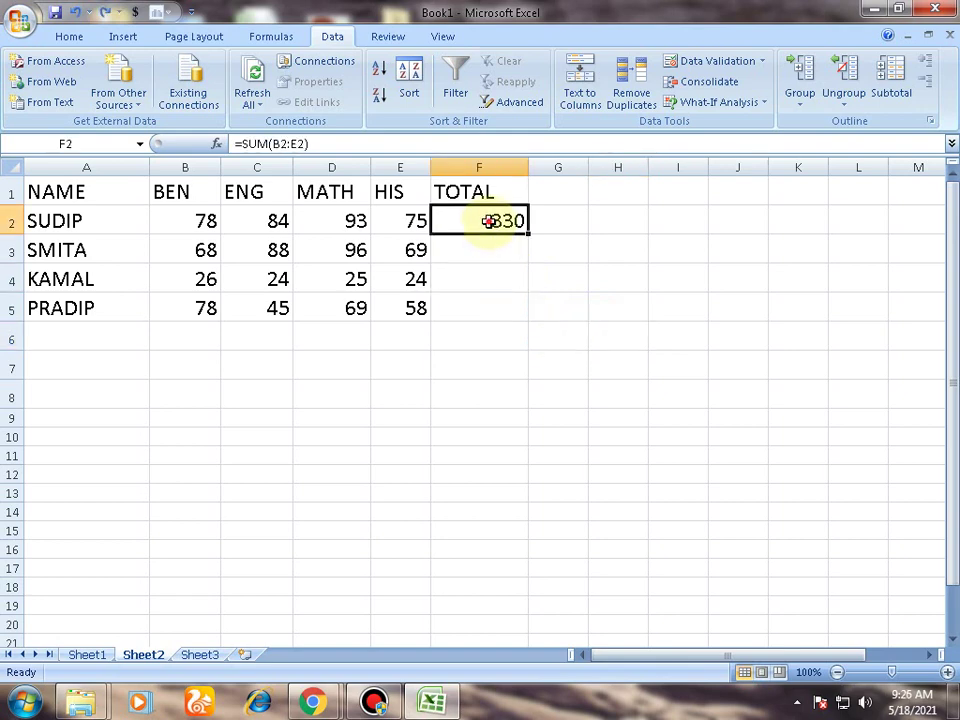
Review the SUM formula in F2 and fill it down through F5 for the other students
double_click(493, 219)
click(558, 222)
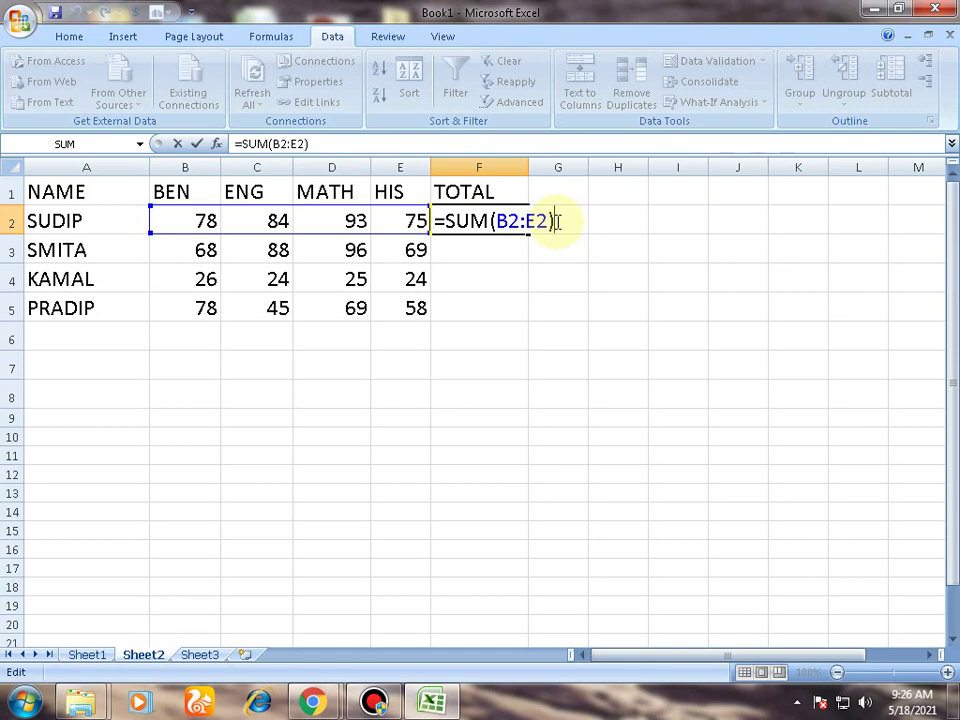
key(Return)
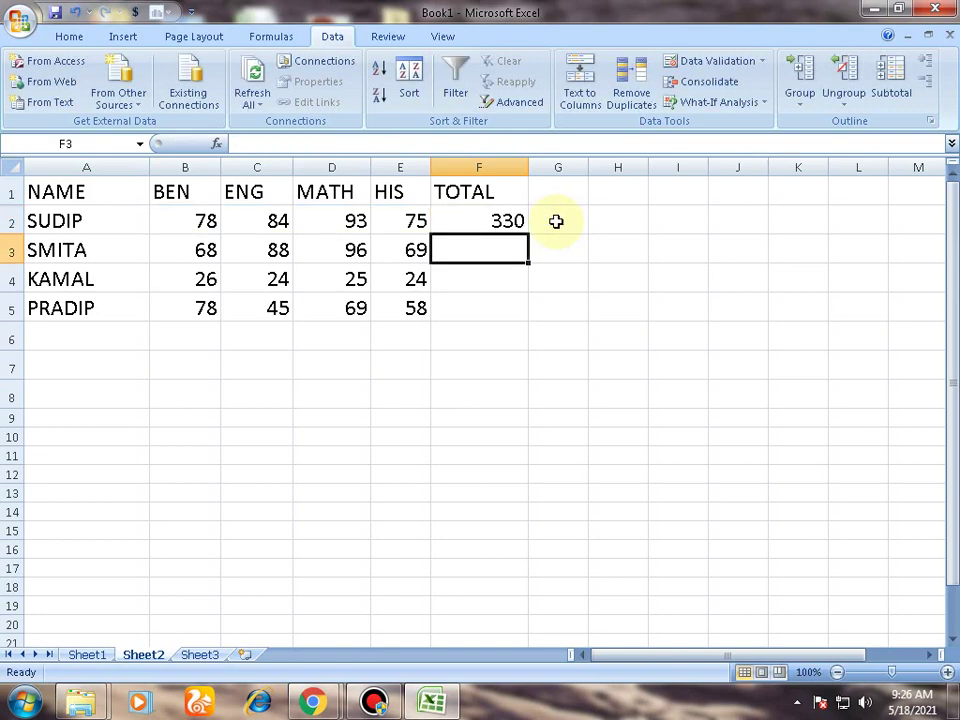
click(480, 222)
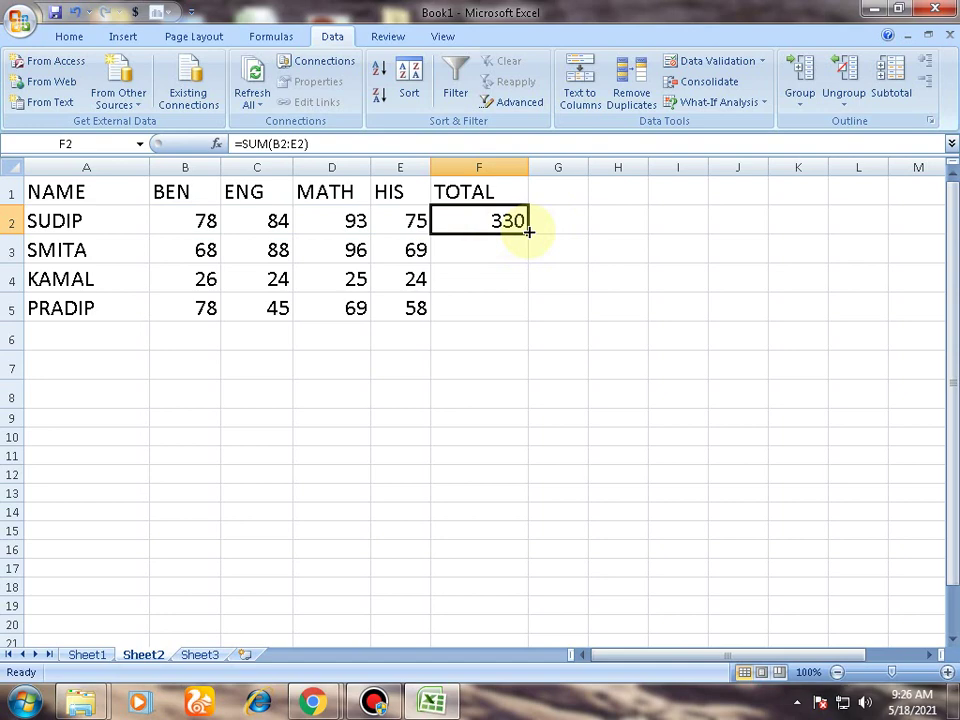
drag(527, 229, 525, 328)
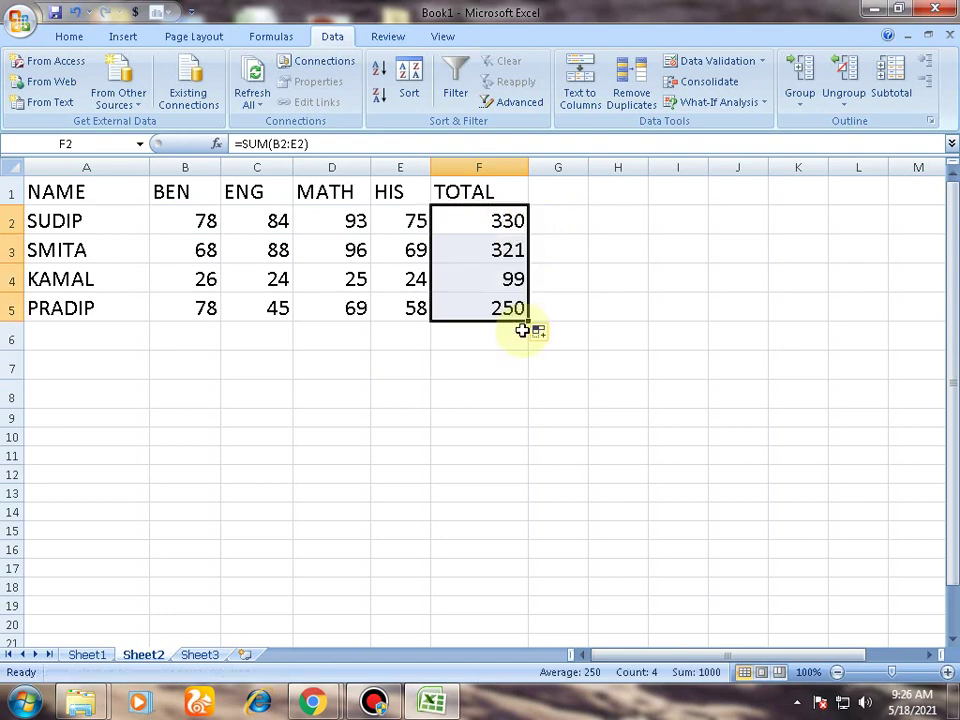
click(564, 277)
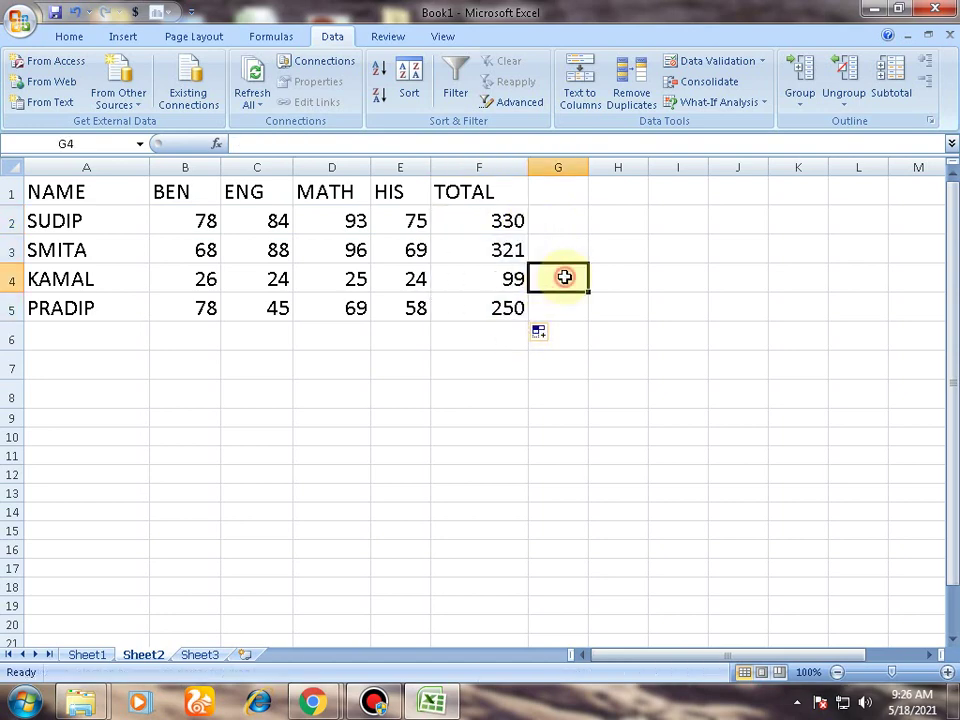
Examine the copied total formulas in F4 and F5
click(484, 285)
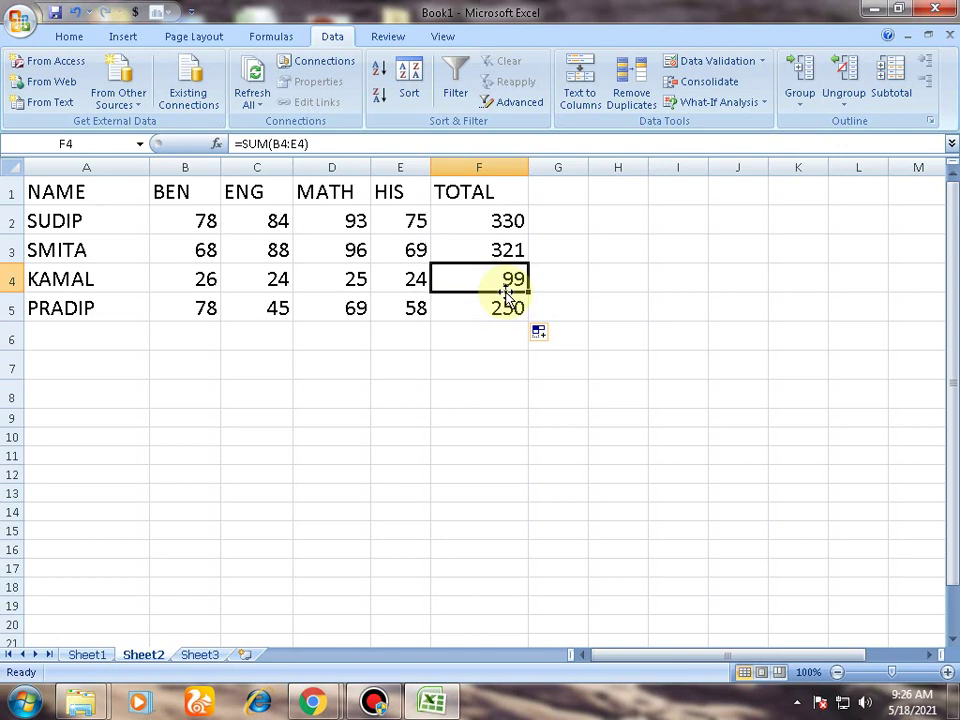
click(478, 345)
click(472, 287)
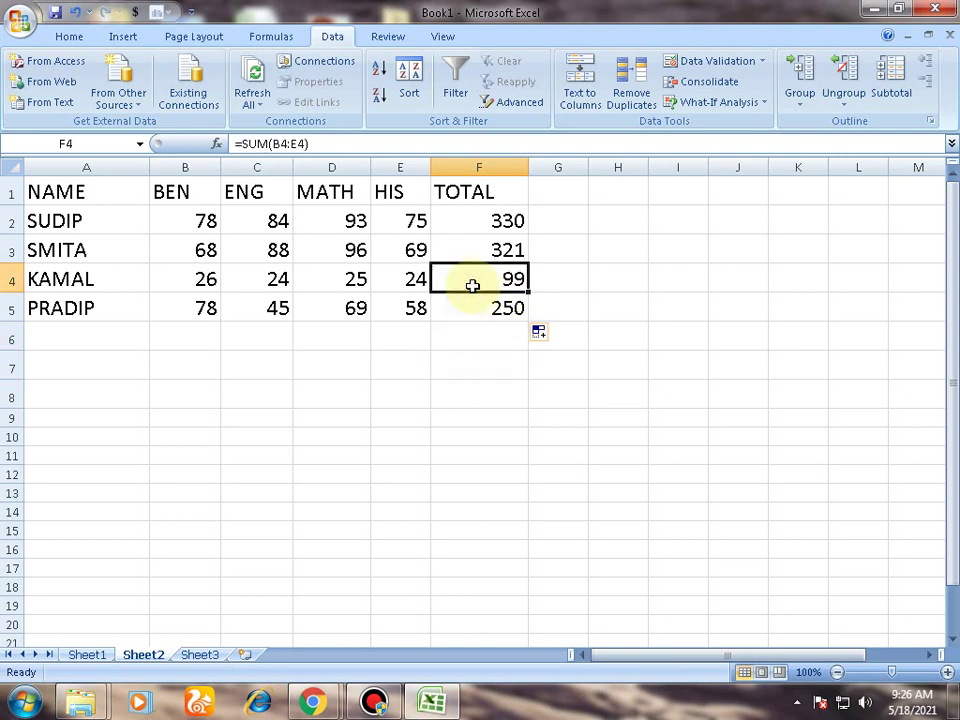
click(469, 321)
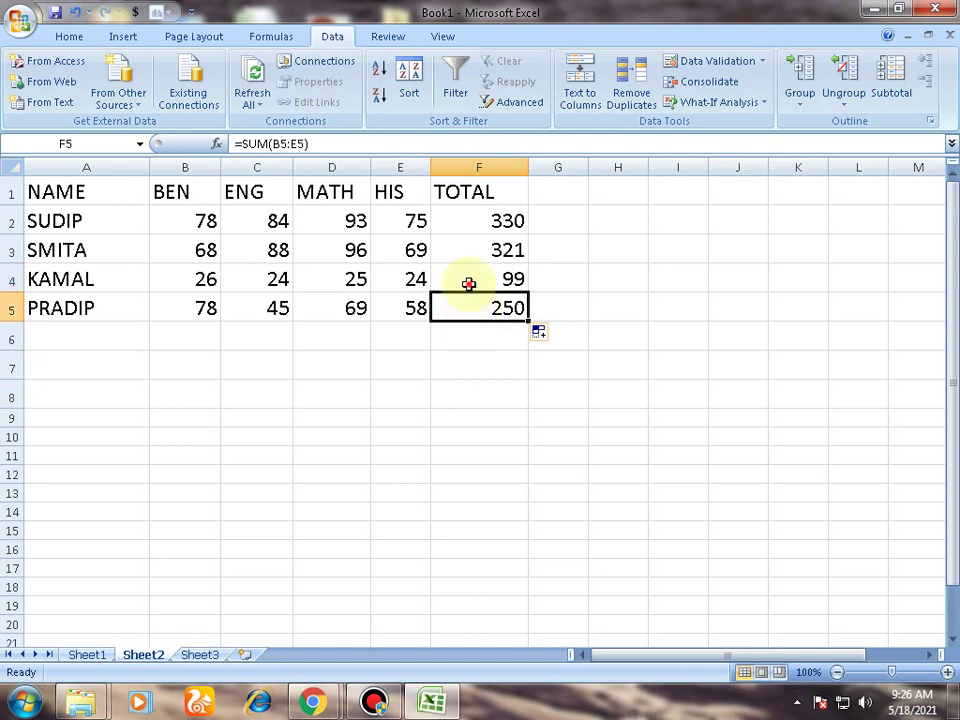
click(469, 284)
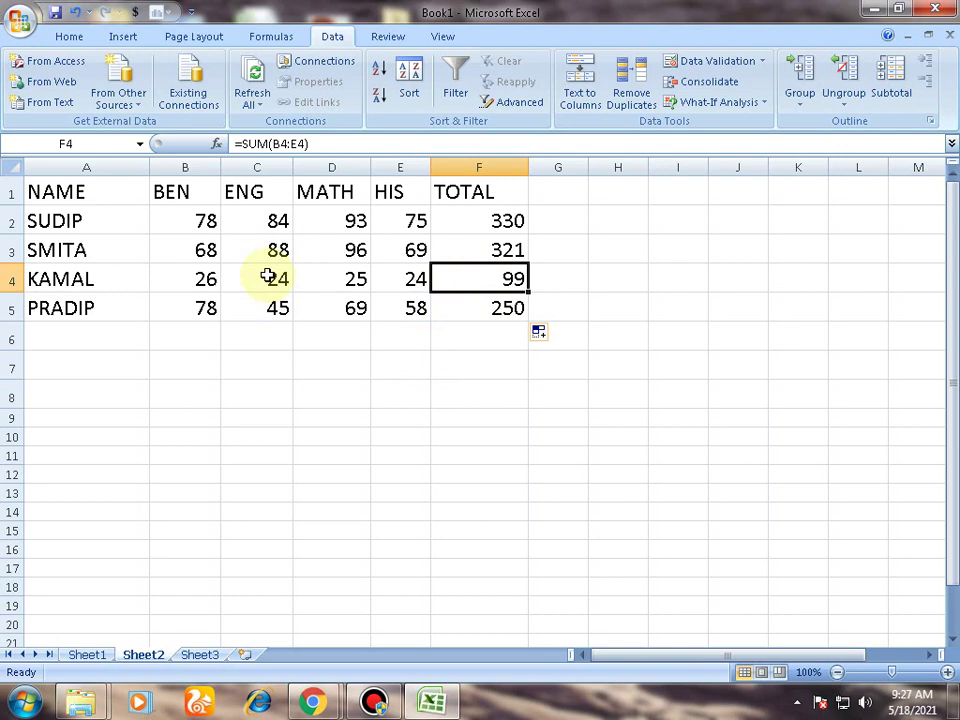
Start a Goal Seek on the third student's total in F4 with a target value of 100
click(480, 310)
click(486, 284)
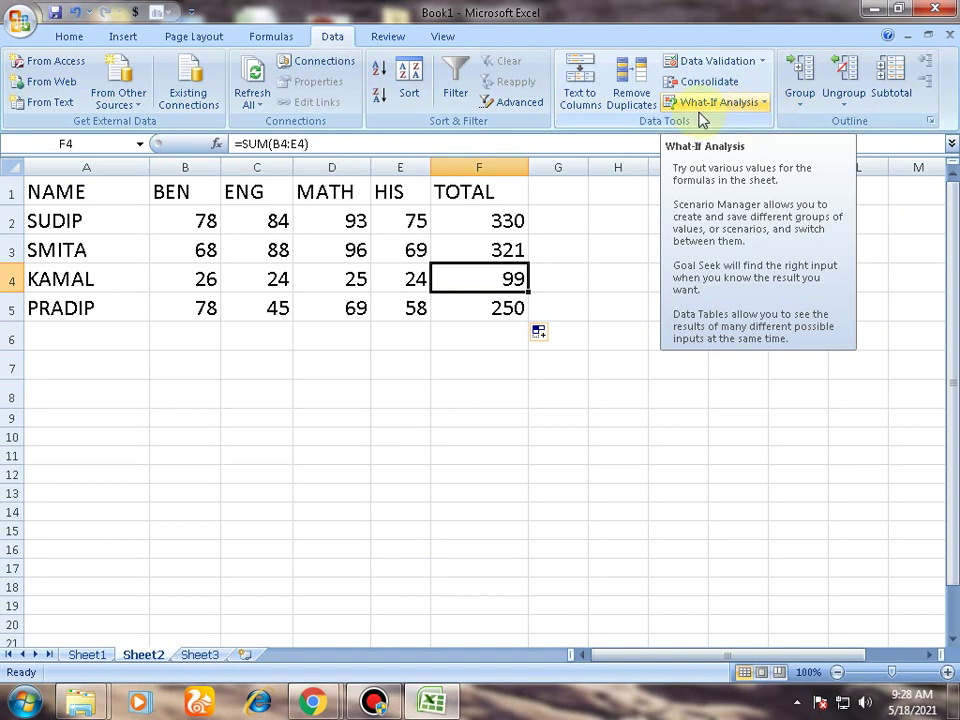
click(757, 112)
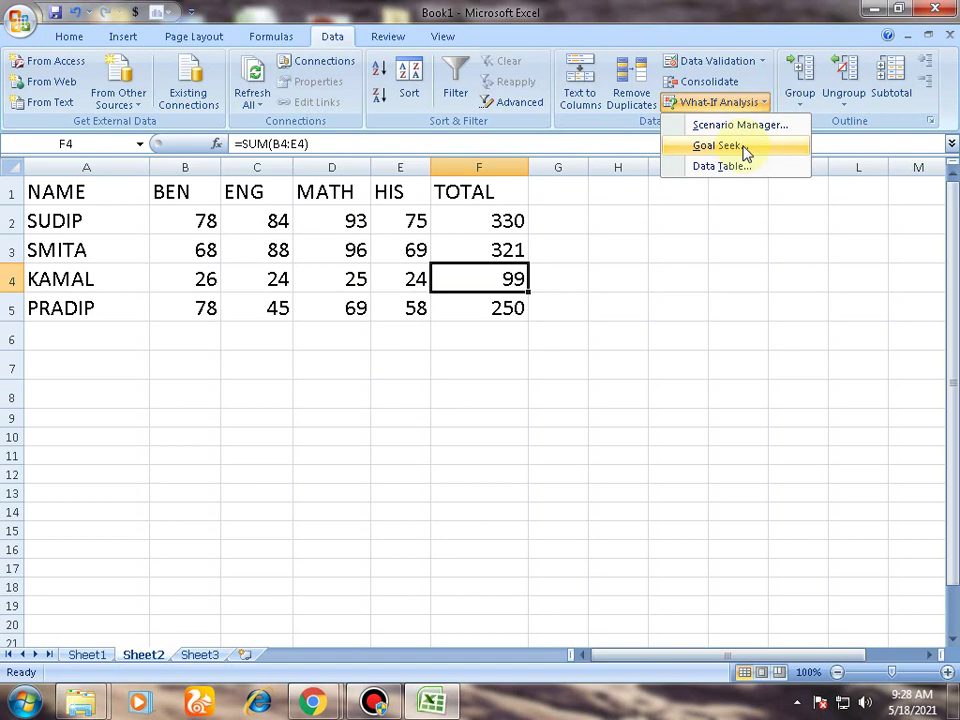
click(745, 153)
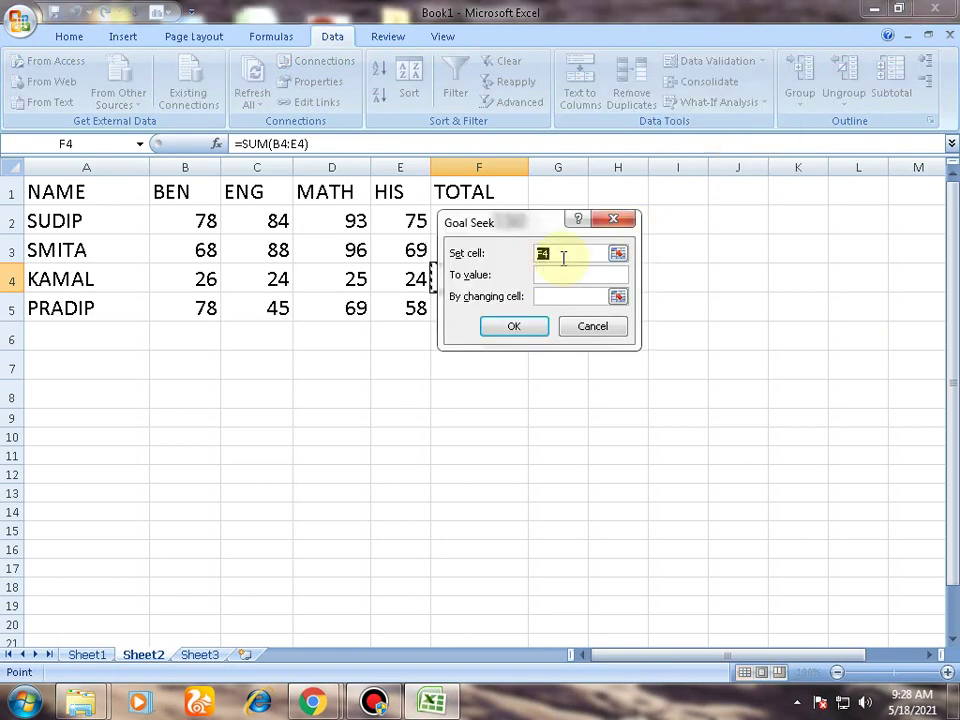
drag(531, 233, 683, 260)
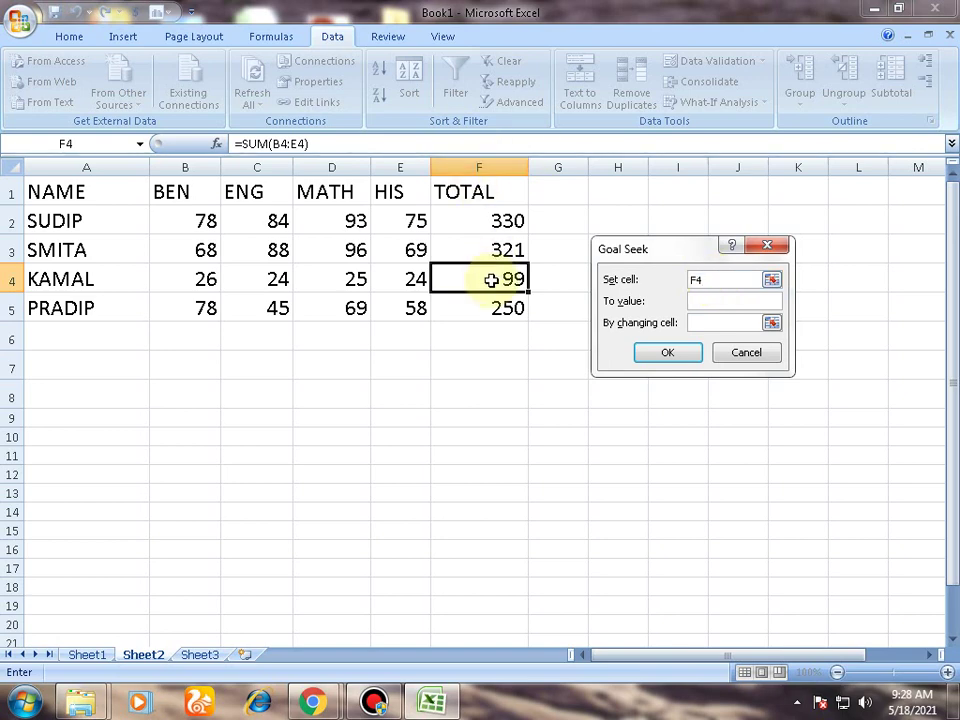
click(702, 304)
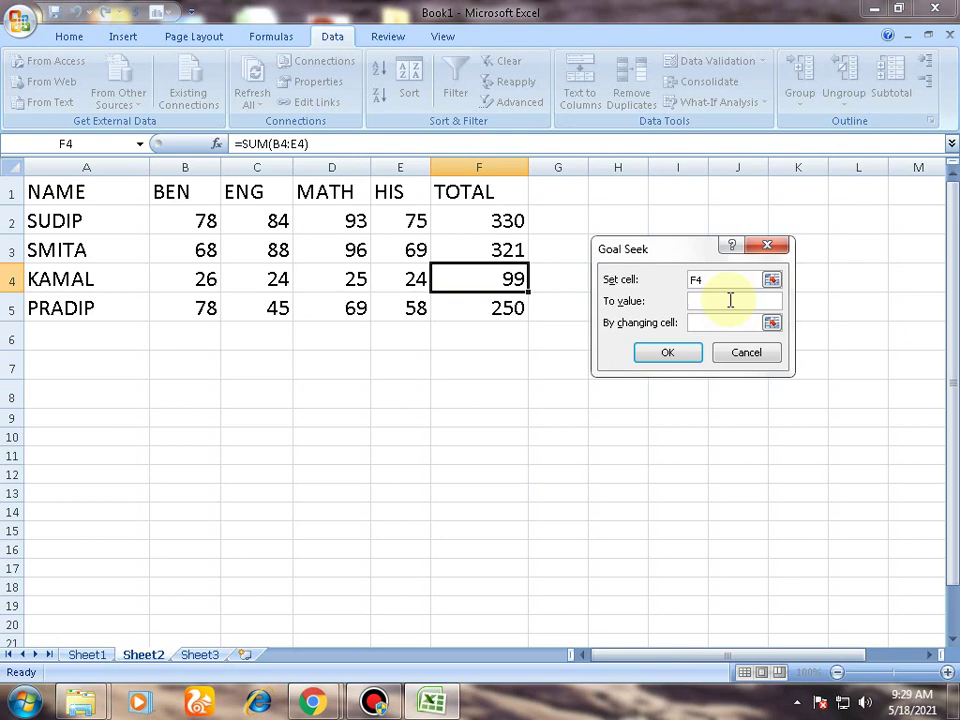
text(100)
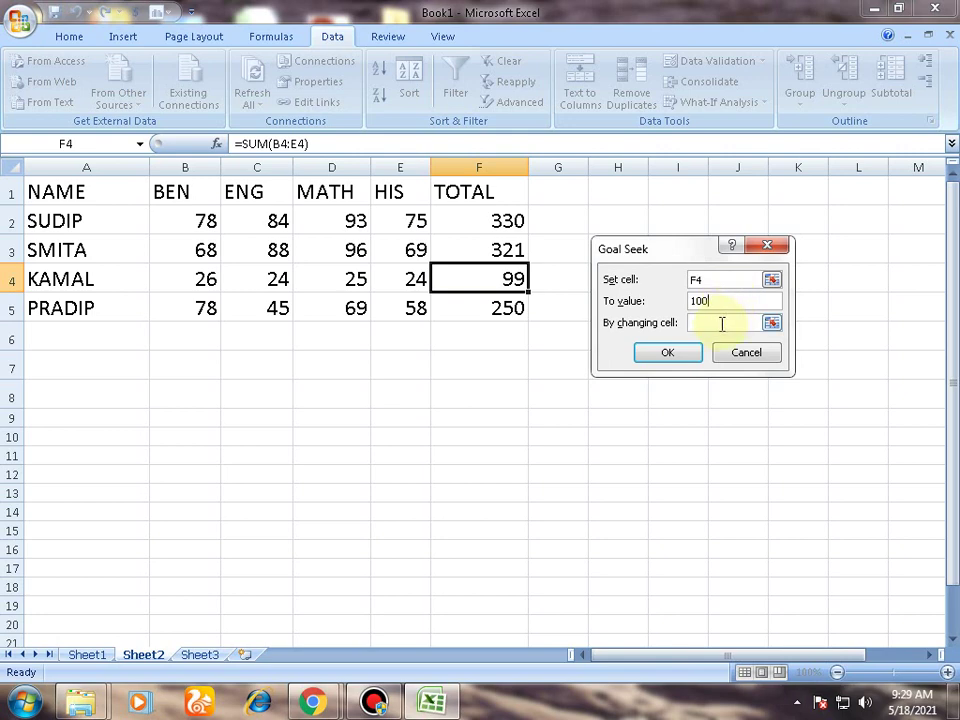
Choose the English mark in C4 as the changing cell, run the Goal Seek and accept its solution
click(721, 323)
click(242, 279)
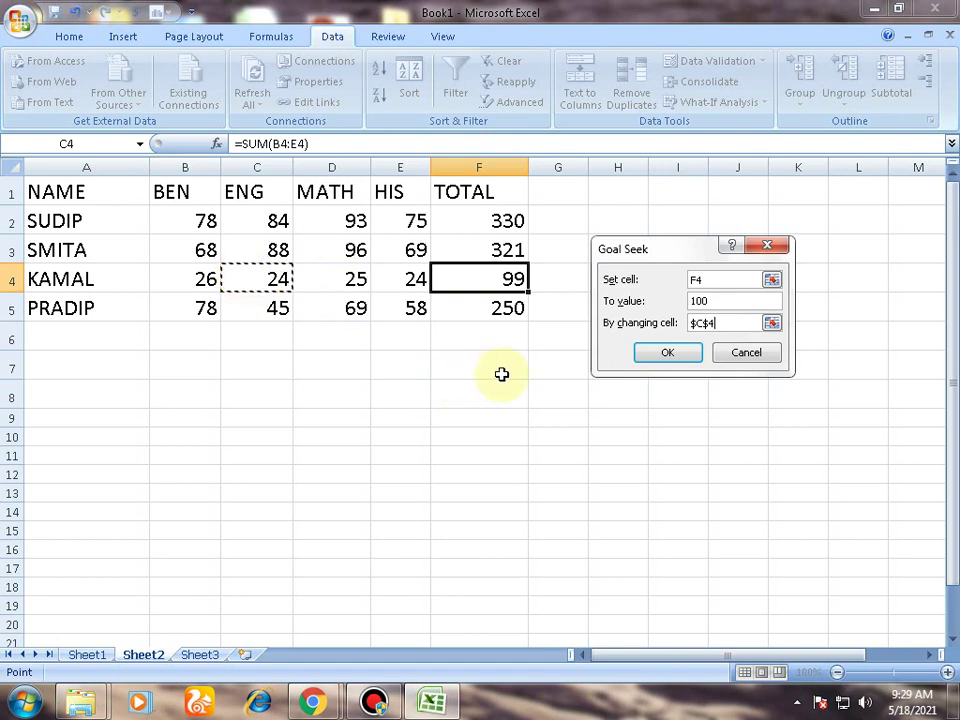
click(716, 321)
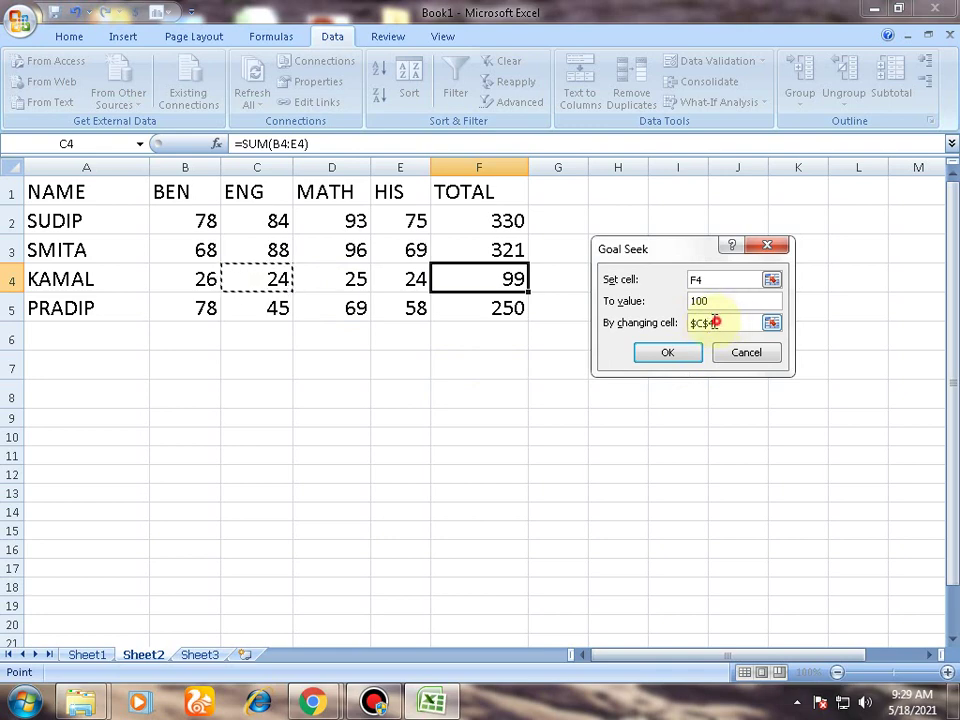
double_click(716, 321)
click(728, 323)
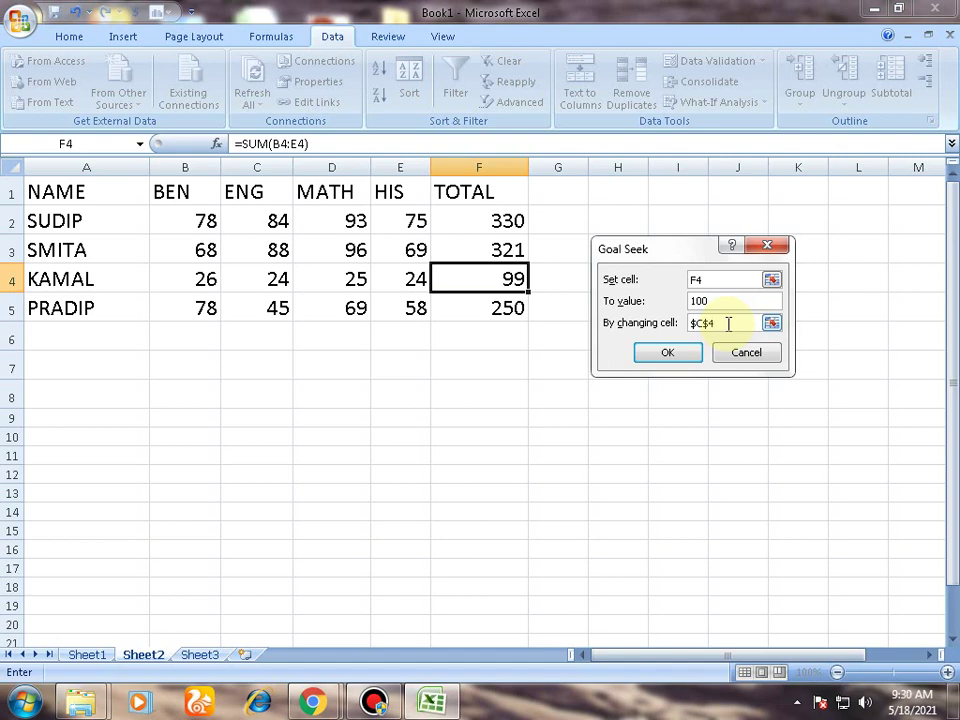
drag(729, 323, 700, 320)
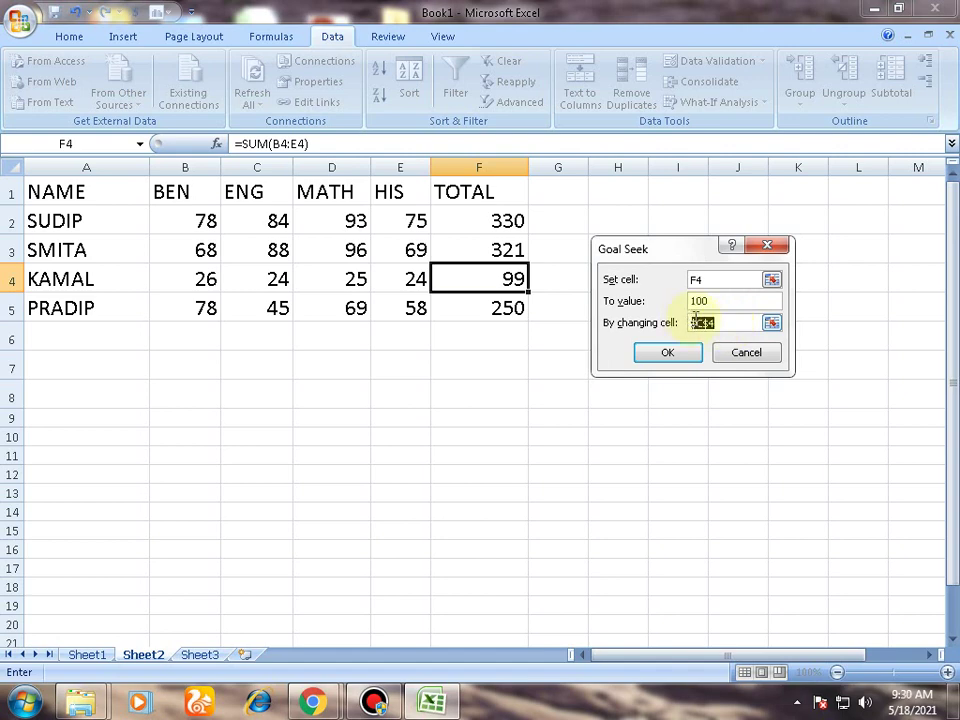
click(711, 318)
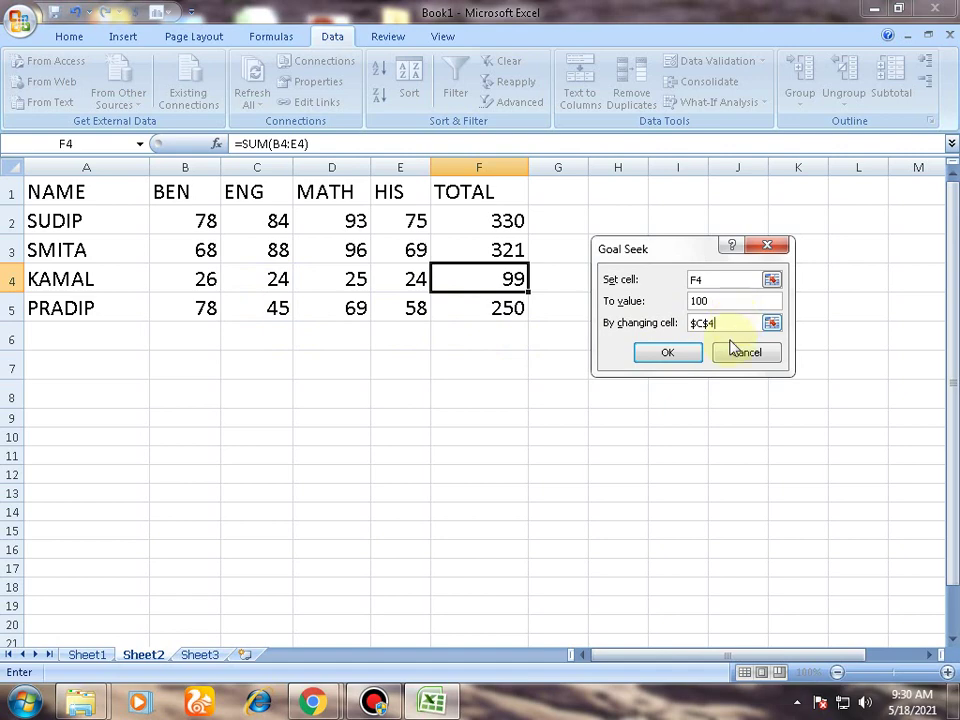
click(660, 357)
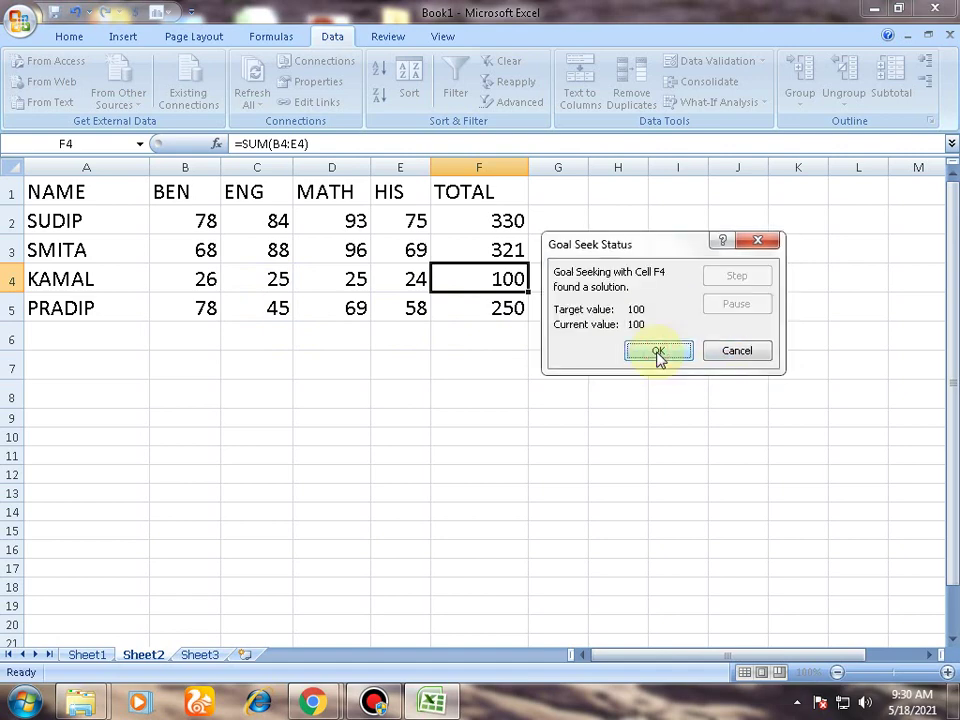
click(659, 355)
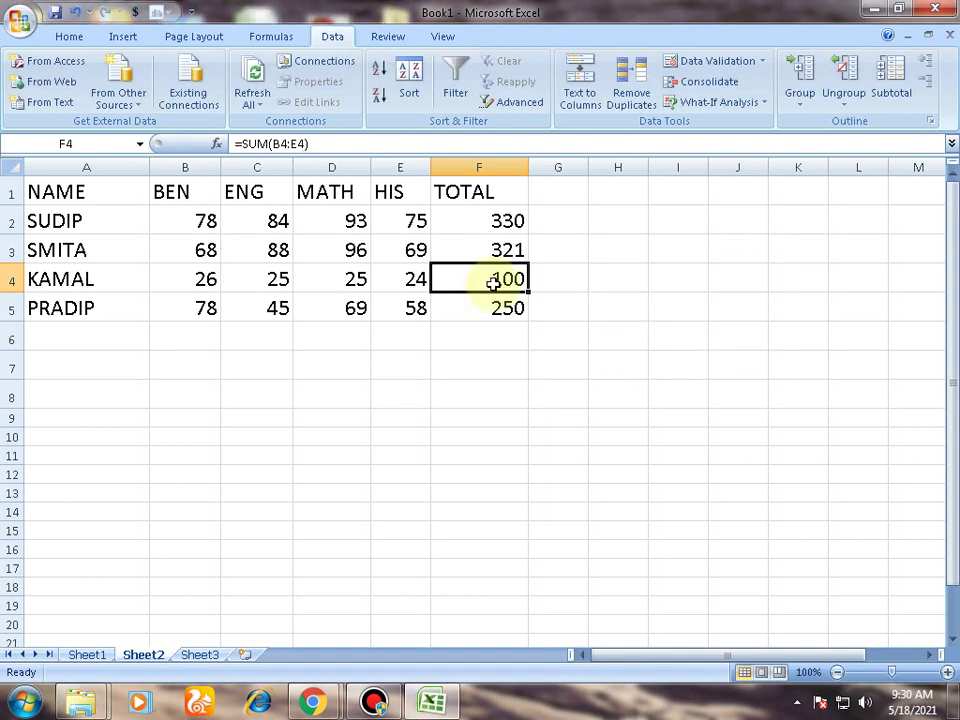
Examine the total formula in F4 and the adjusted English mark in C4
click(259, 282)
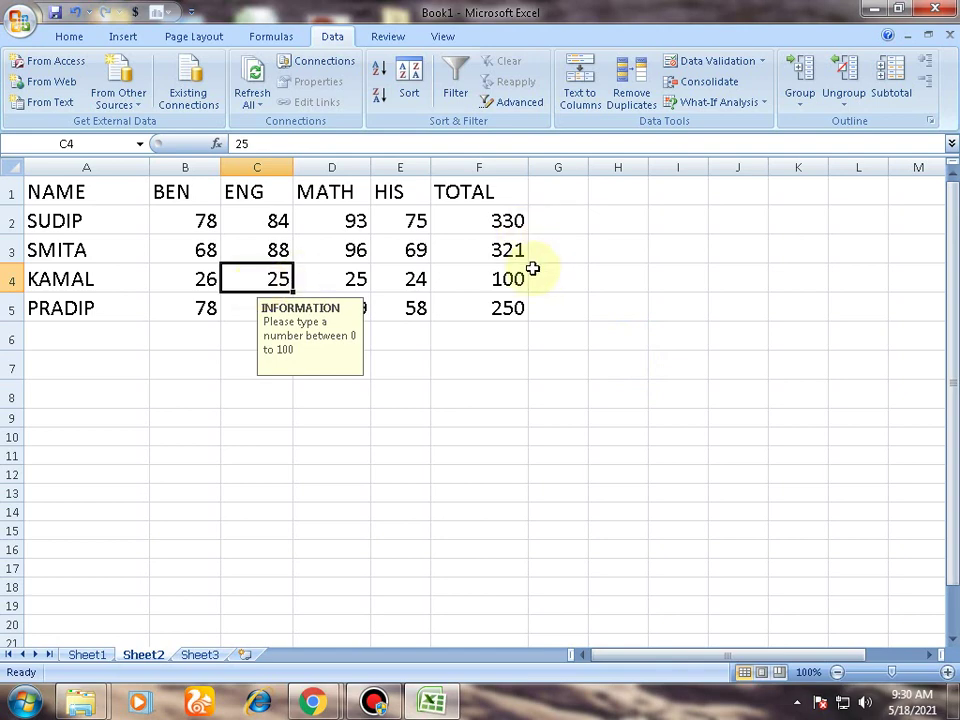
click(487, 268)
double_click(489, 276)
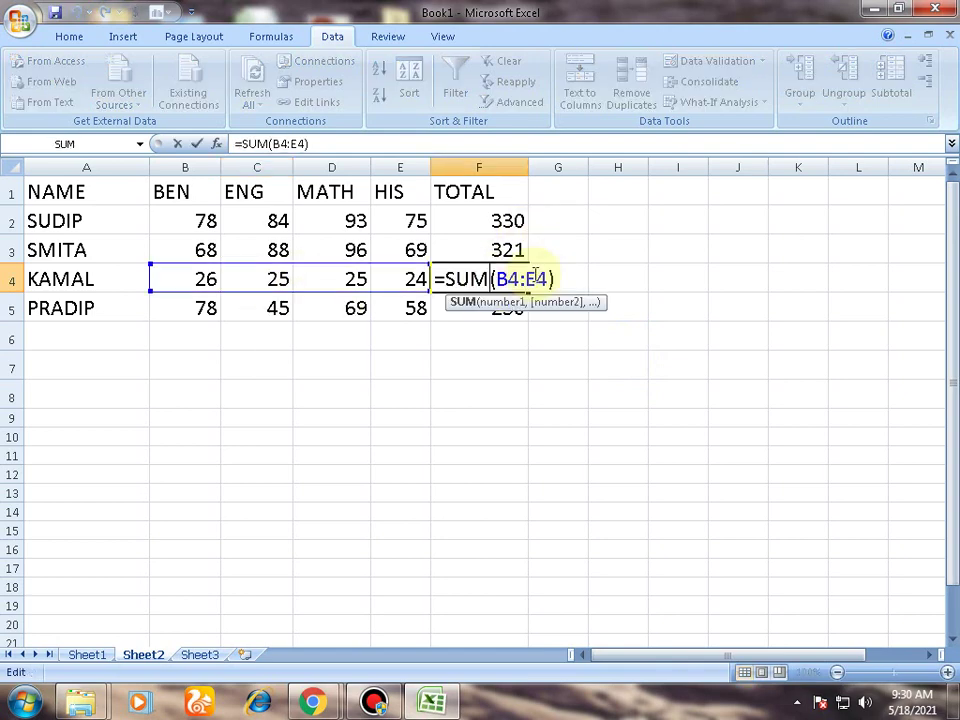
key(Return)
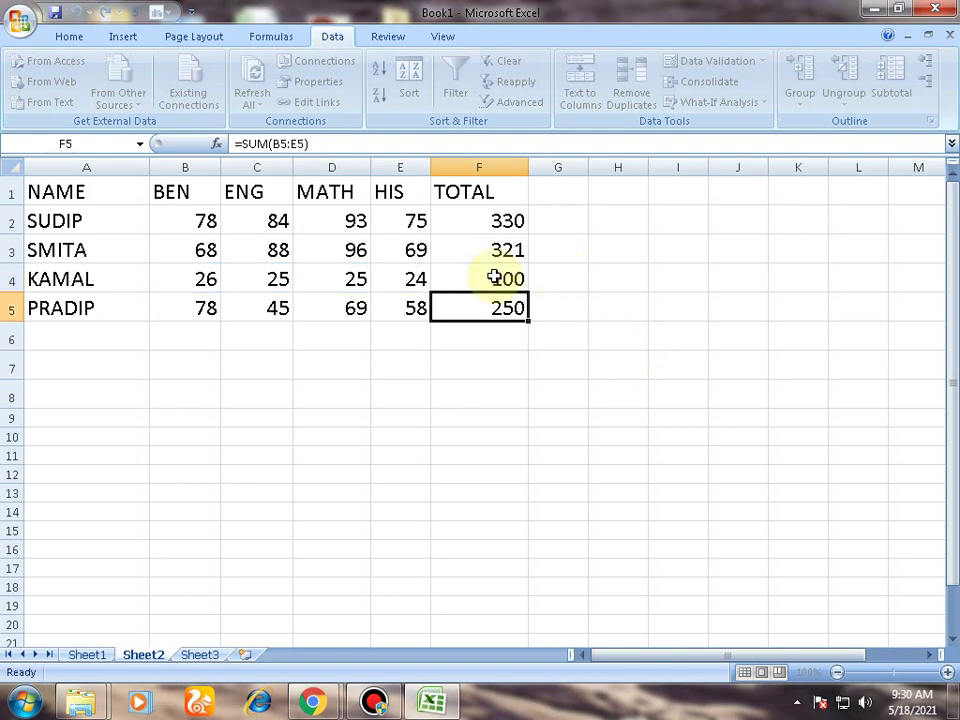
click(494, 278)
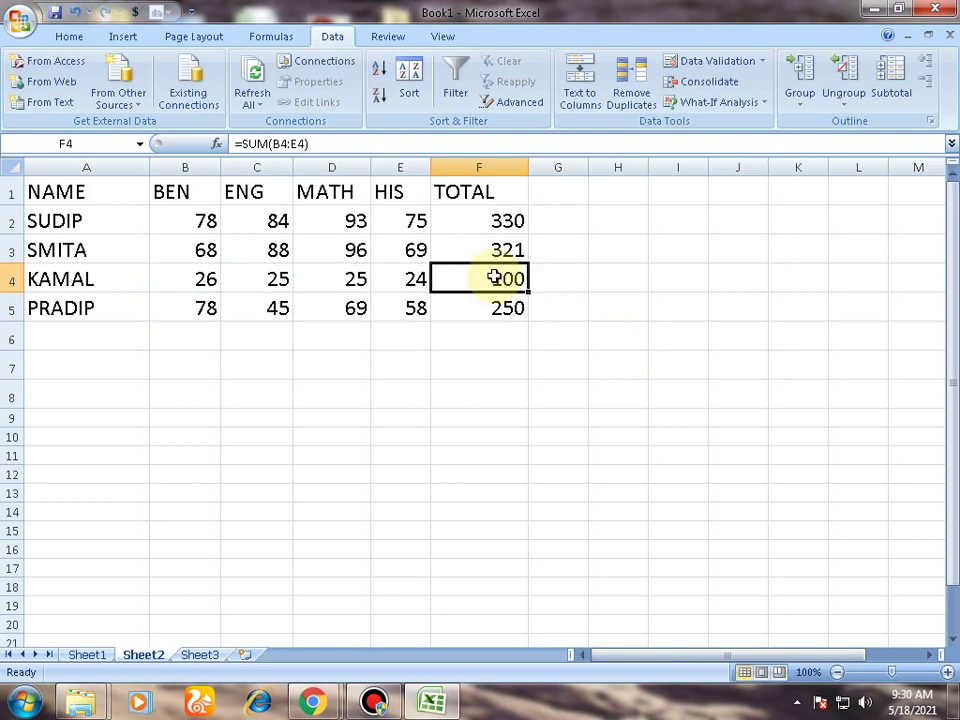
click(258, 276)
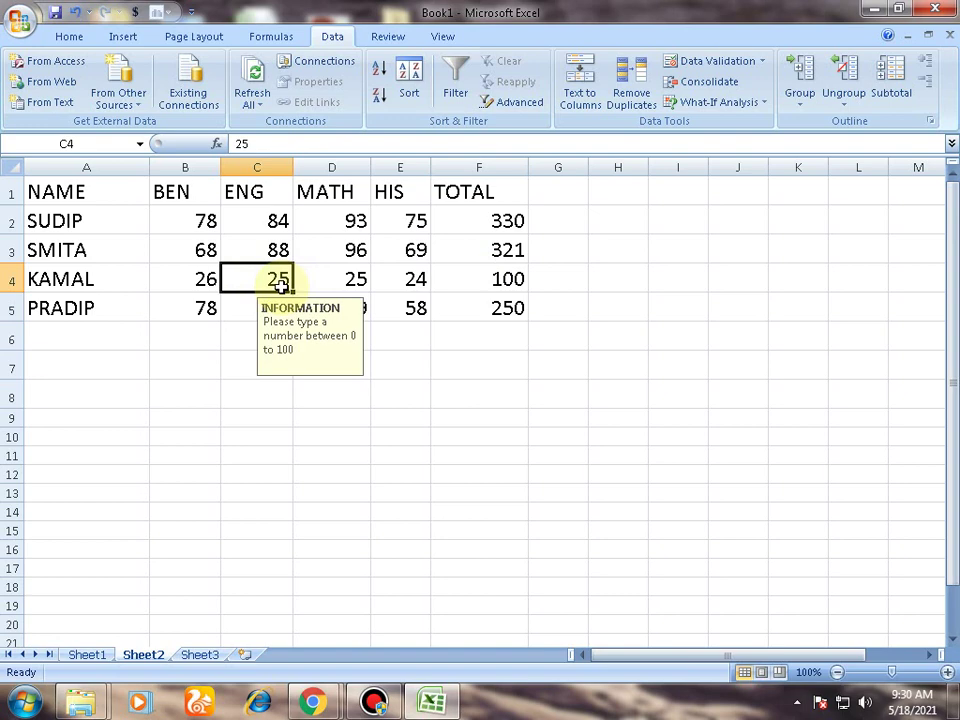
key(Down)
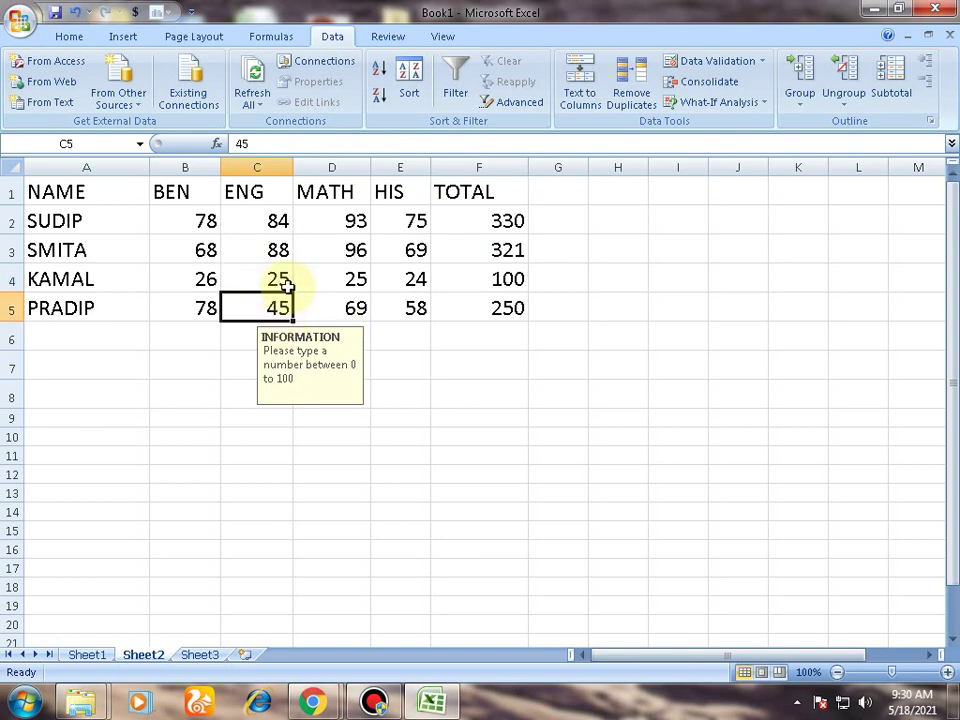
click(508, 283)
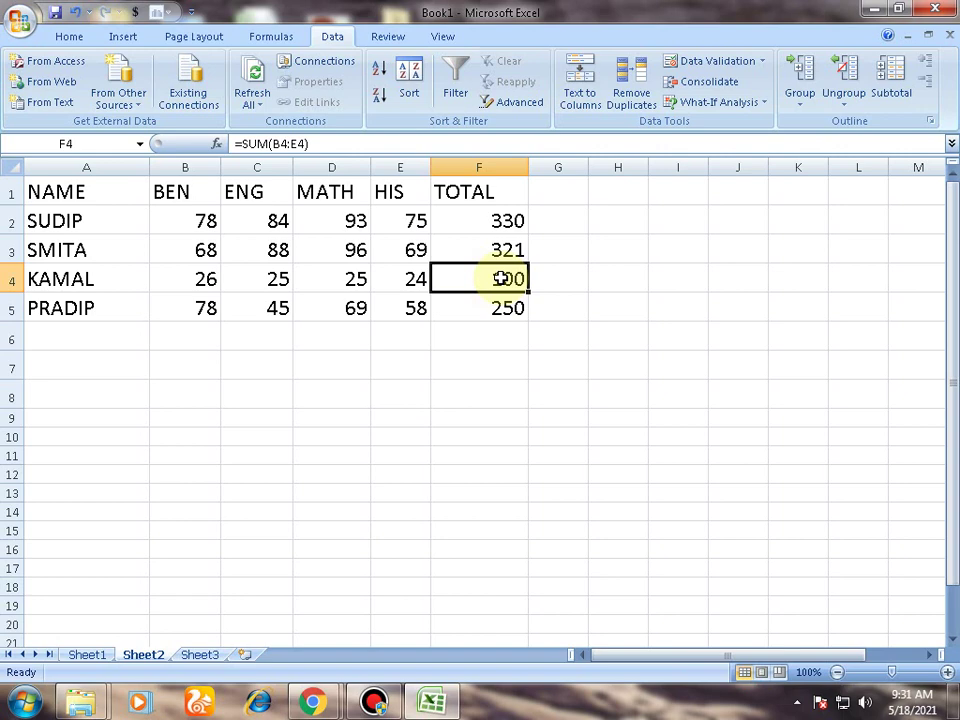
click(279, 278)
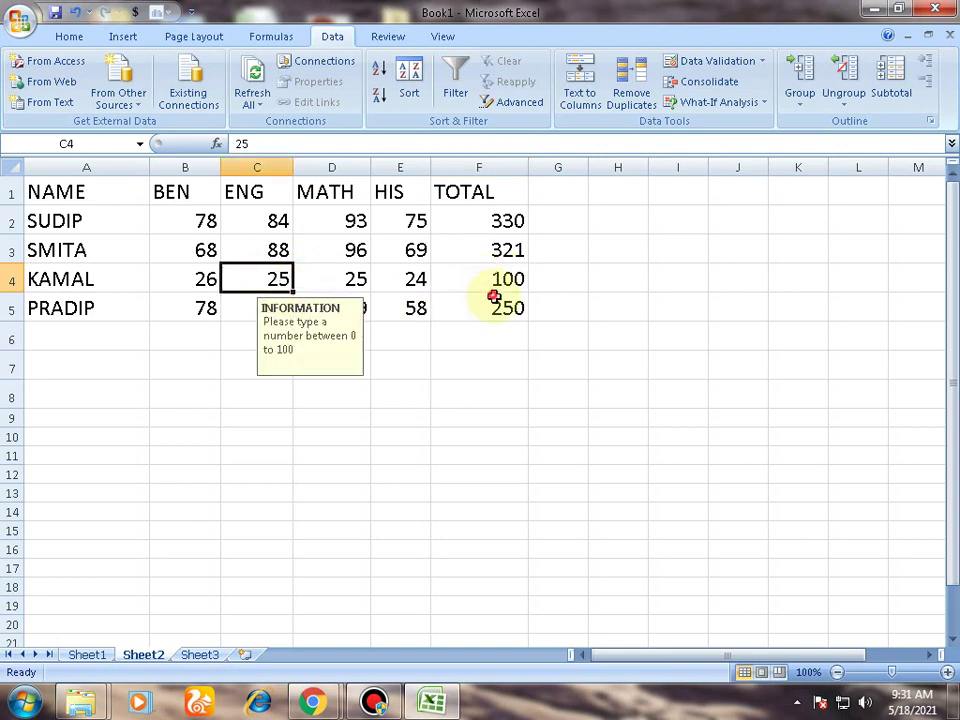
click(520, 280)
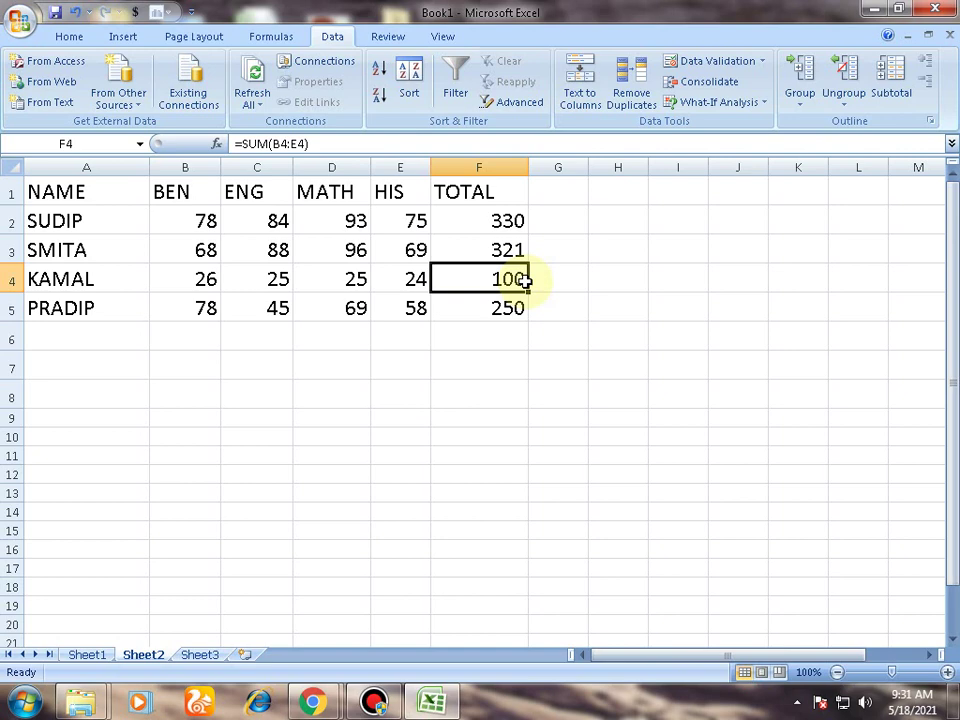
click(514, 336)
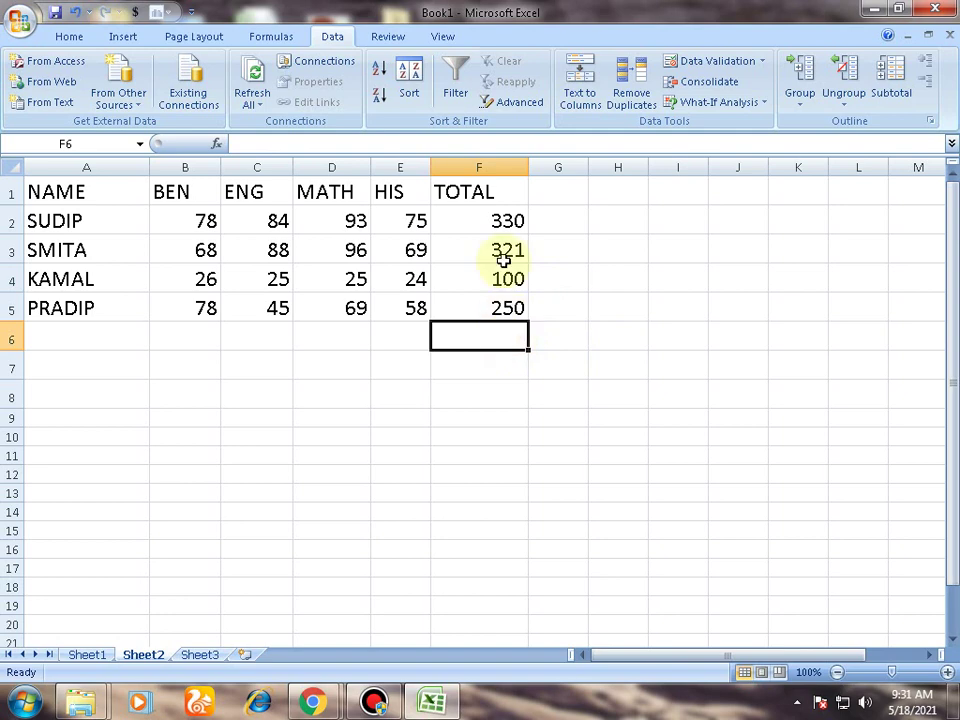
Enter the text A2 in cell G2 beside the first student's total and select that text
double_click(561, 219)
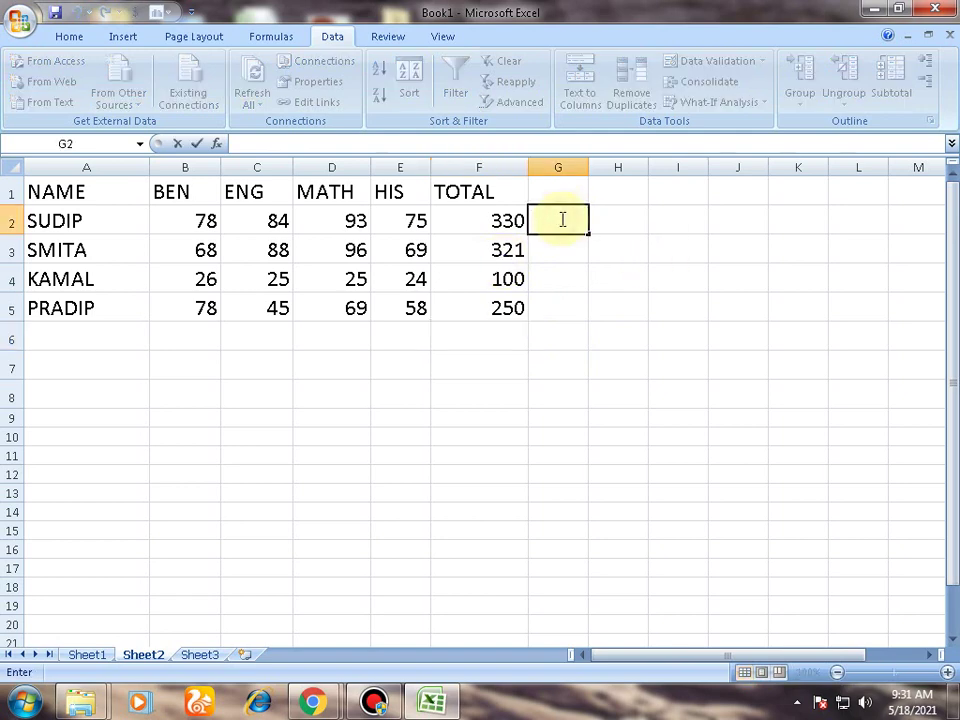
key(Return)
click(561, 219)
double_click(561, 219)
text(2)
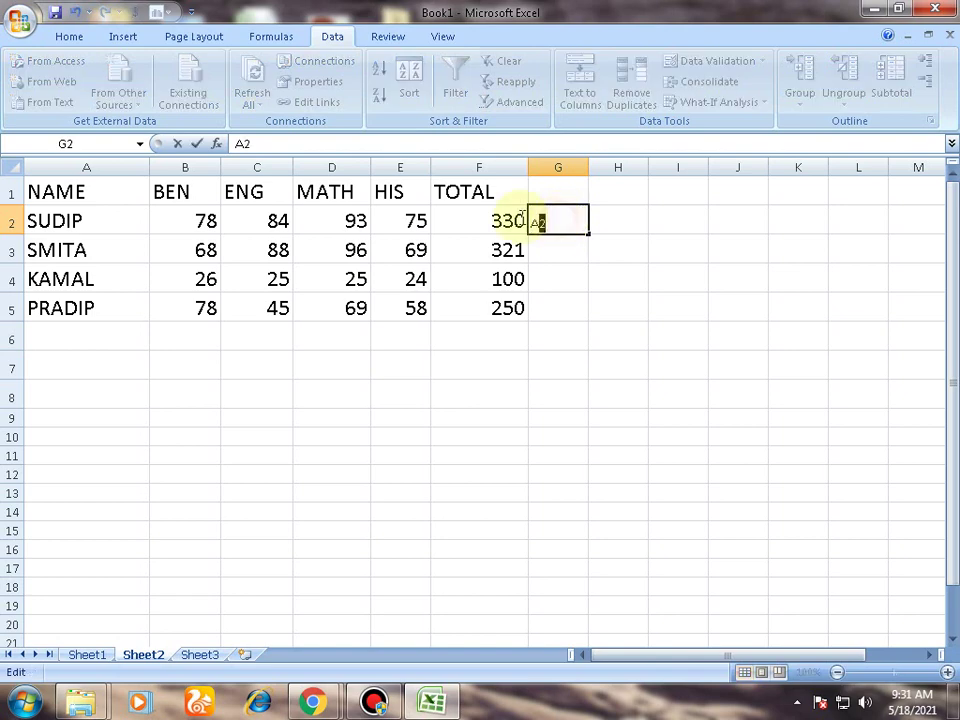
double_click(545, 221)
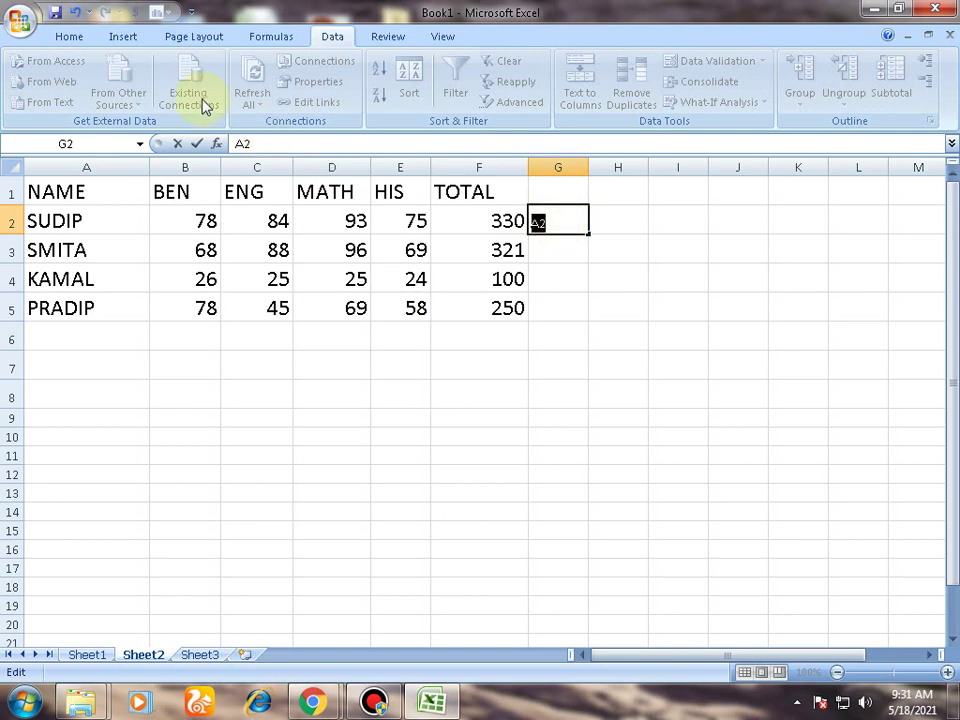
Enlarge the A2 text in cell G2 to font size 18 and delete the cell's content
click(66, 34)
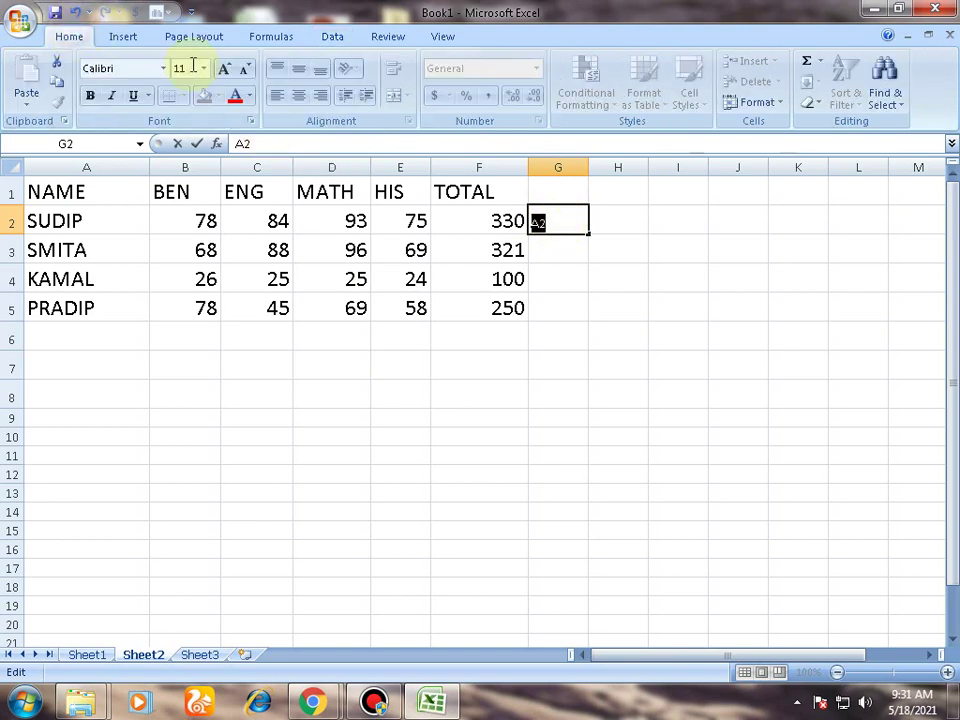
click(226, 70)
click(226, 70)
click(226, 70)
click(226, 70)
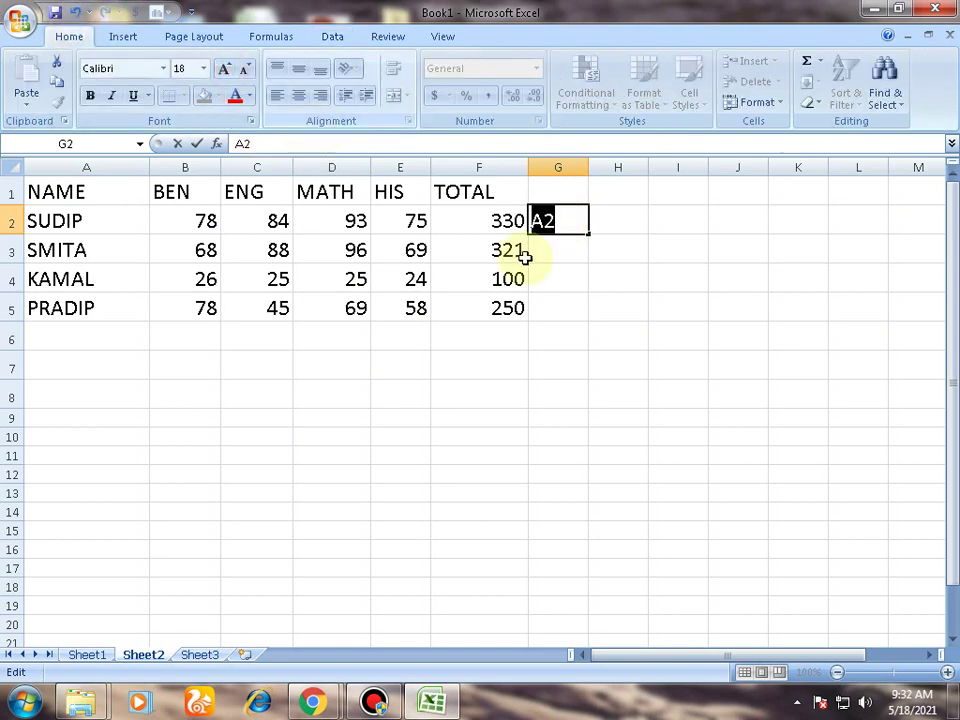
click(581, 249)
click(553, 220)
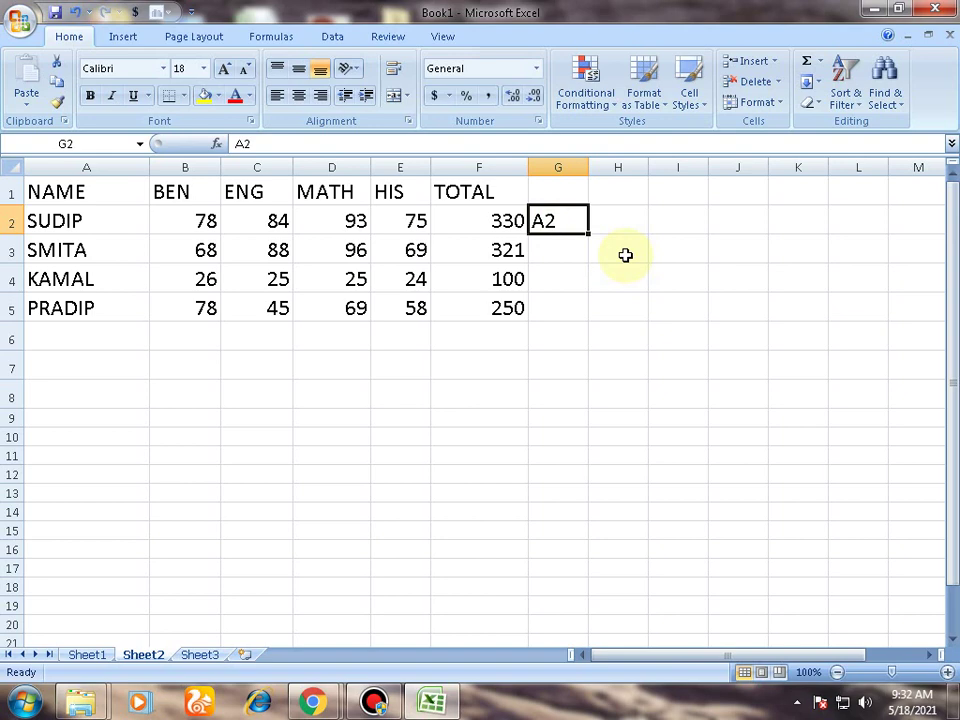
key(Delete)
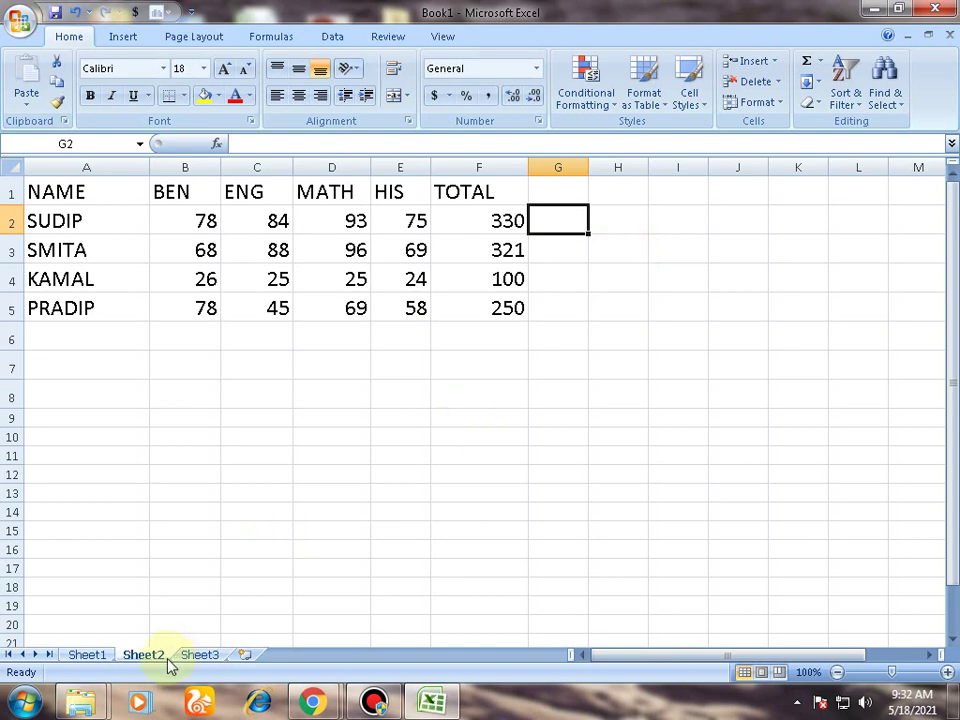
On Sheet3, merge and center the ranges A1:E1 and A2:A3
click(198, 655)
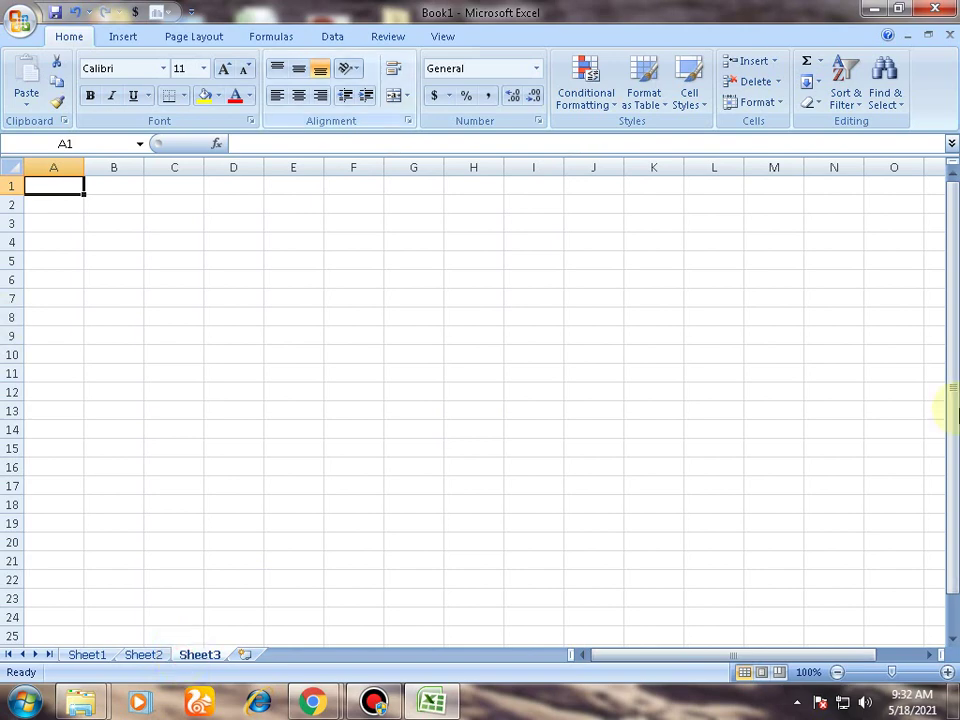
drag(51, 190, 286, 185)
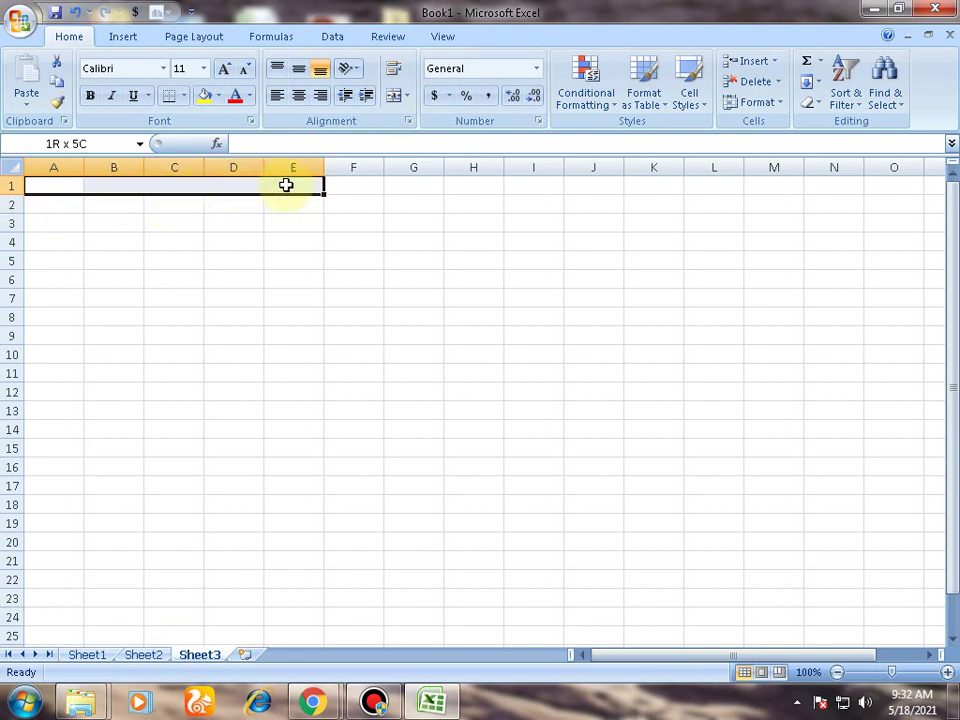
click(392, 99)
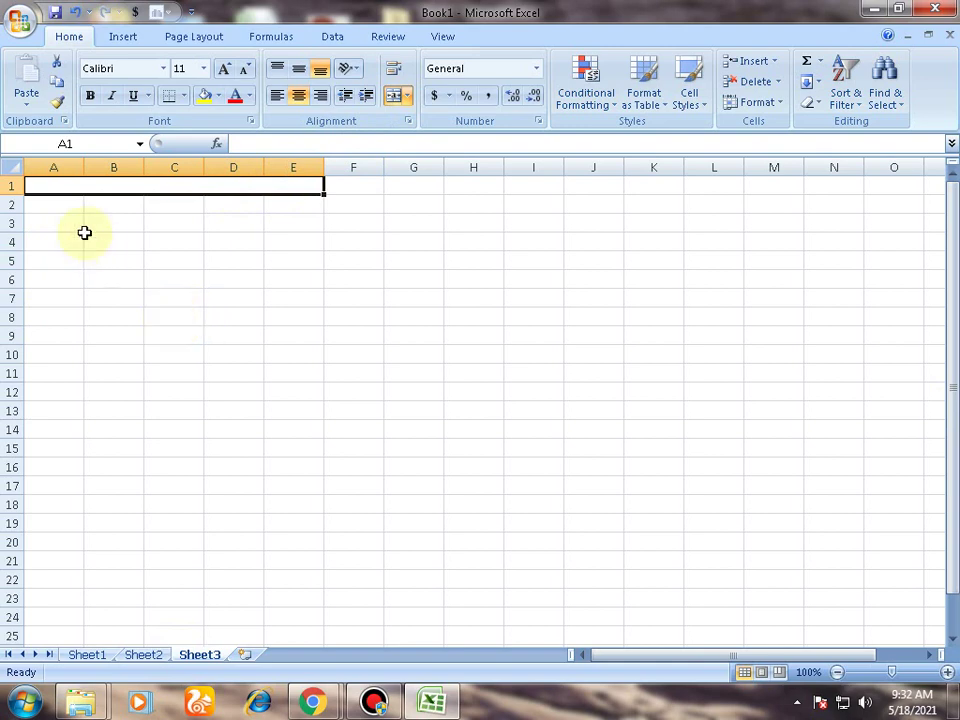
drag(71, 206, 71, 216)
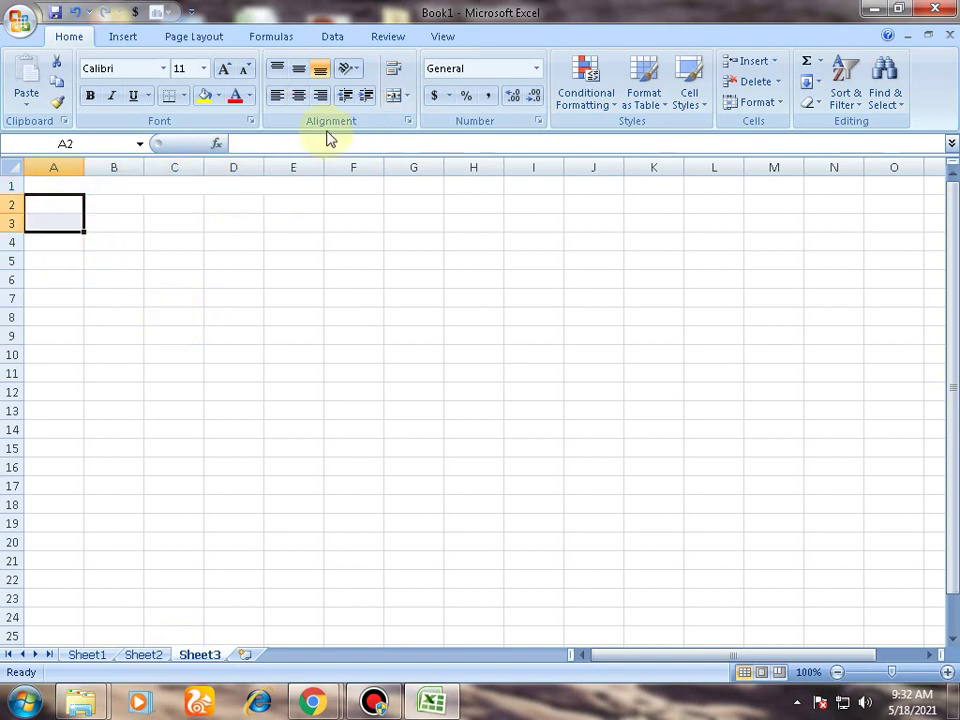
click(393, 100)
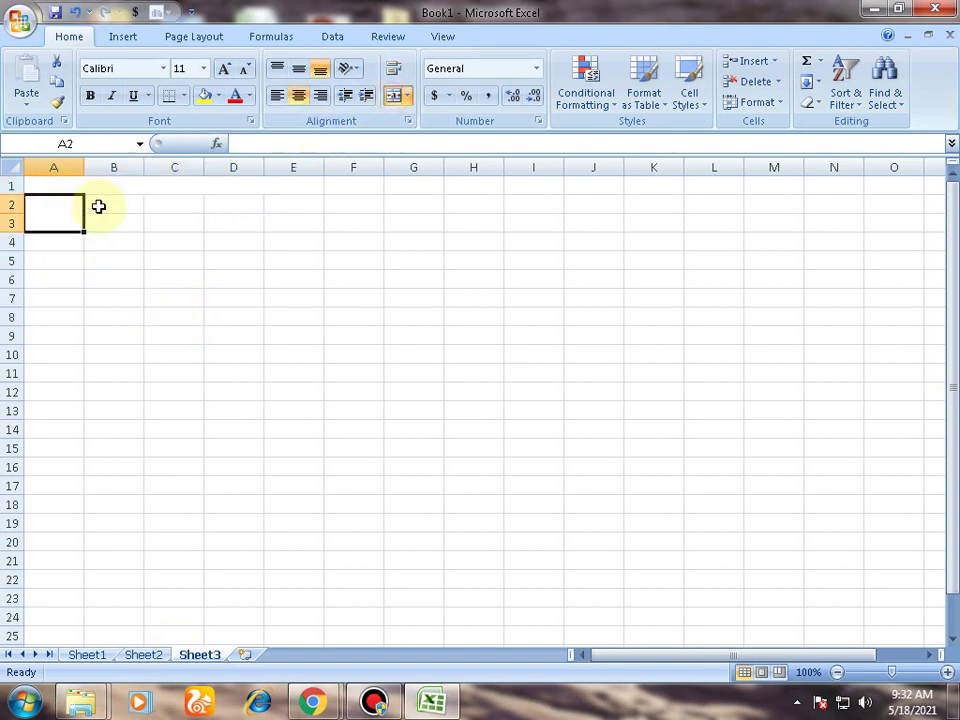
Merge and center the range B2:E2 beside the merged A2:A3 cell
drag(99, 206, 296, 206)
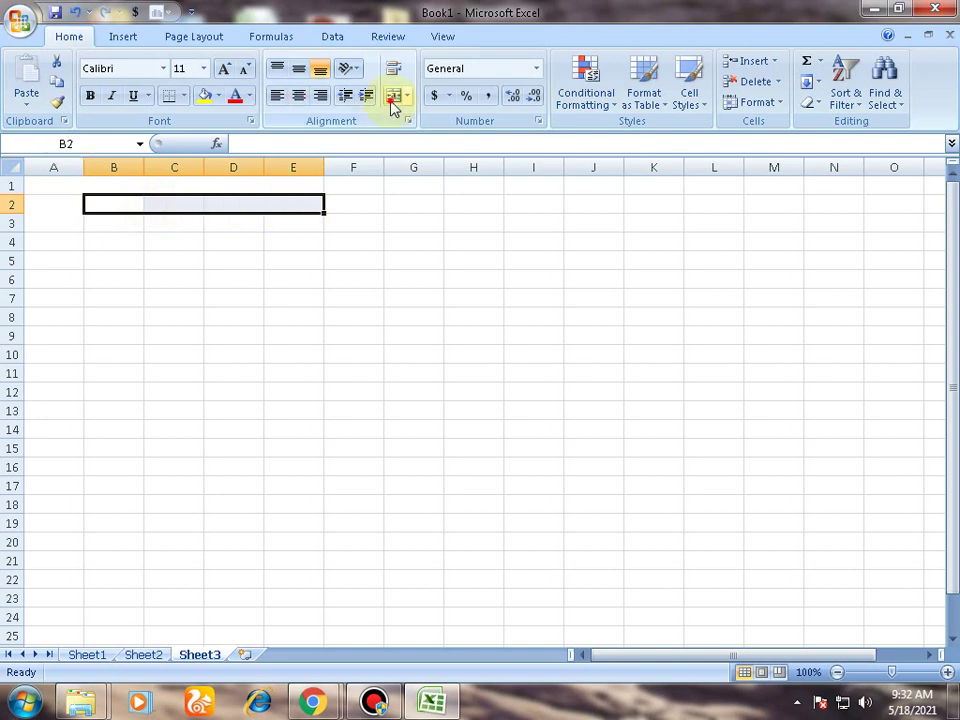
click(392, 99)
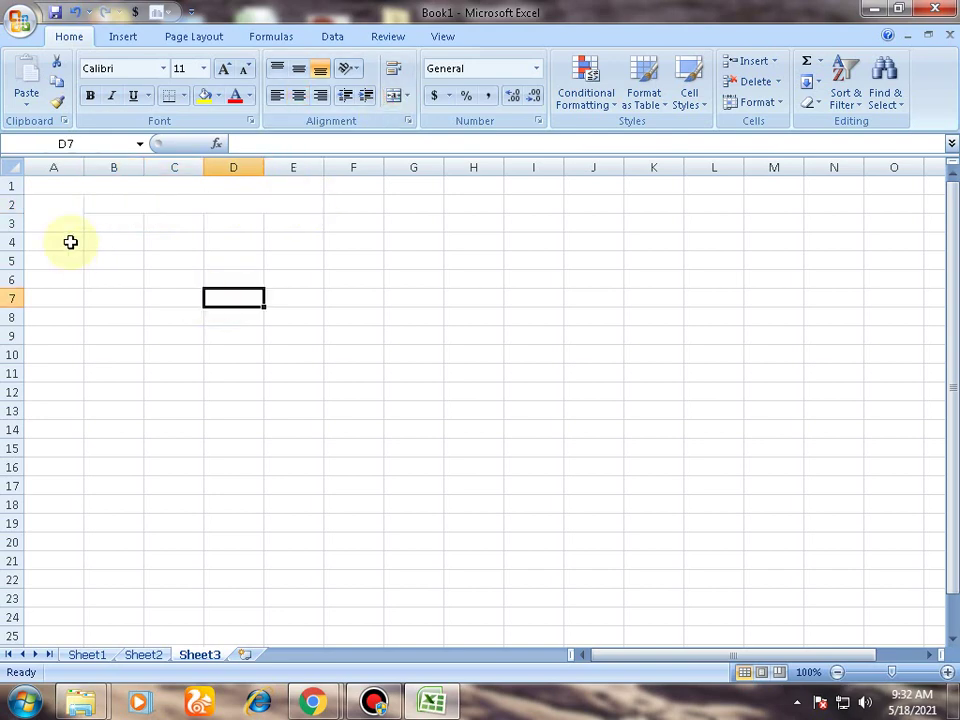
Enter the amounts 10000, 11000, 12000, 13000 and 14000 down cells A4 to A8
click(71, 242)
text(1000)
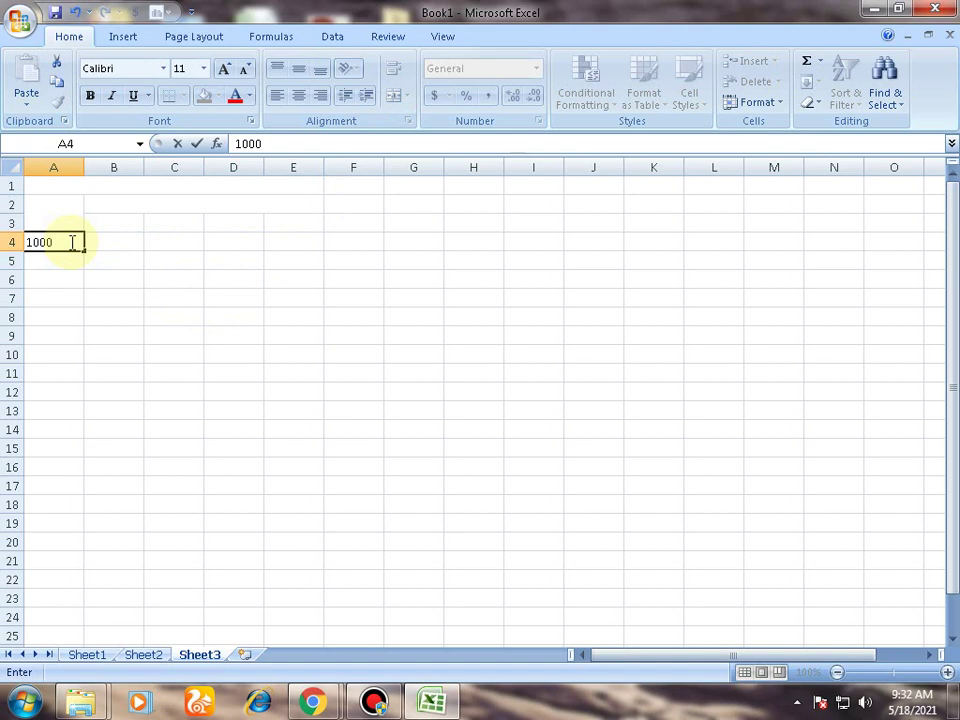
text(0)
key(Return)
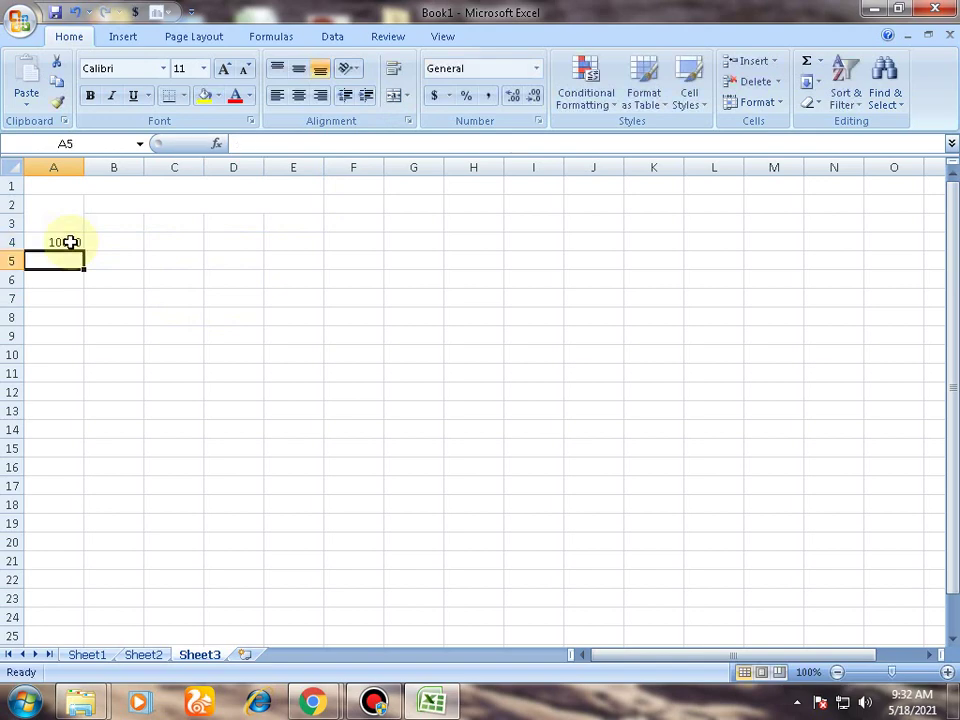
text(11000)
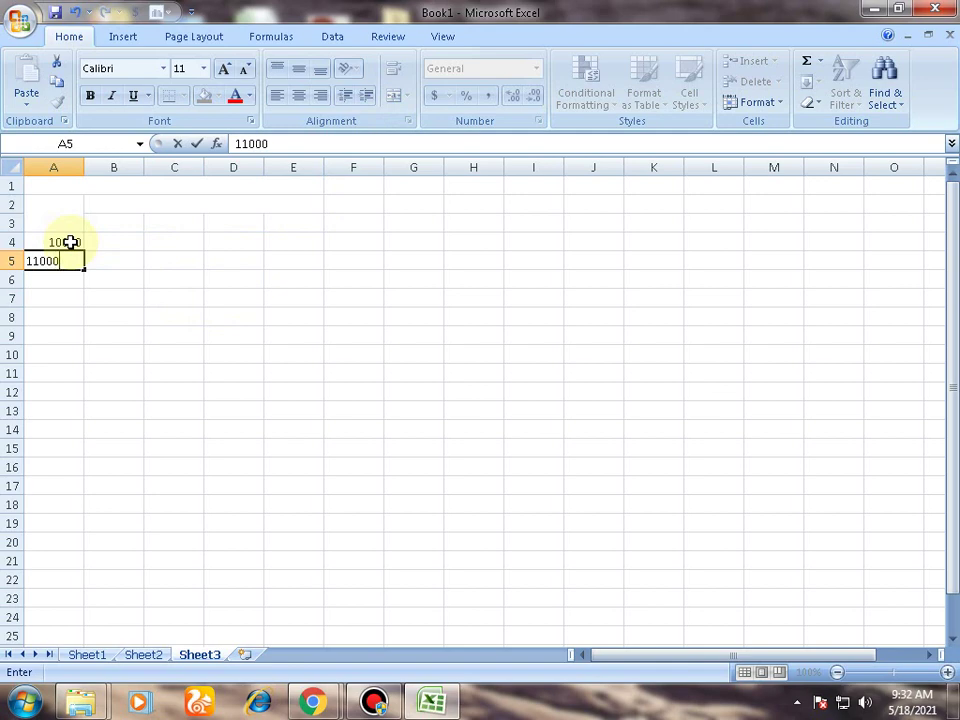
key(Return)
text(12000)
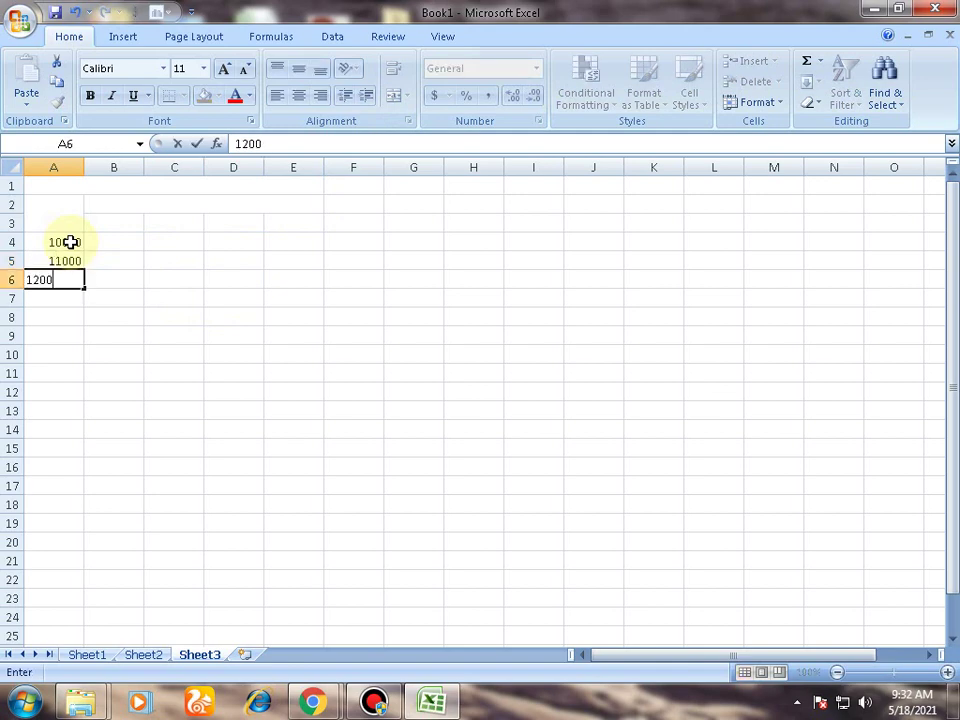
key(Return)
text(13000)
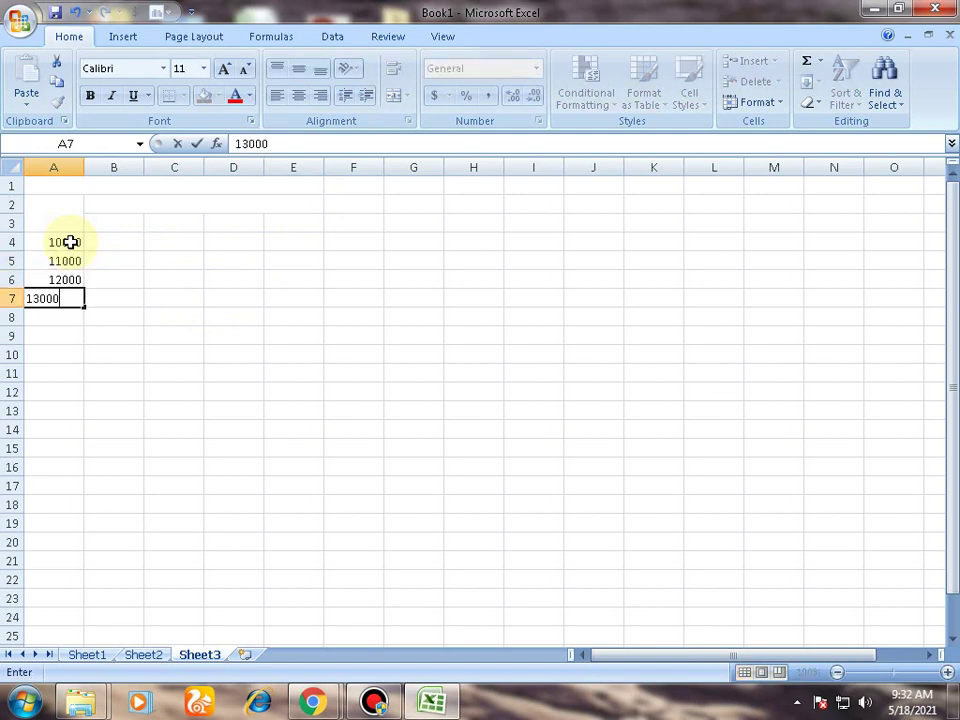
key(Return)
text(14000)
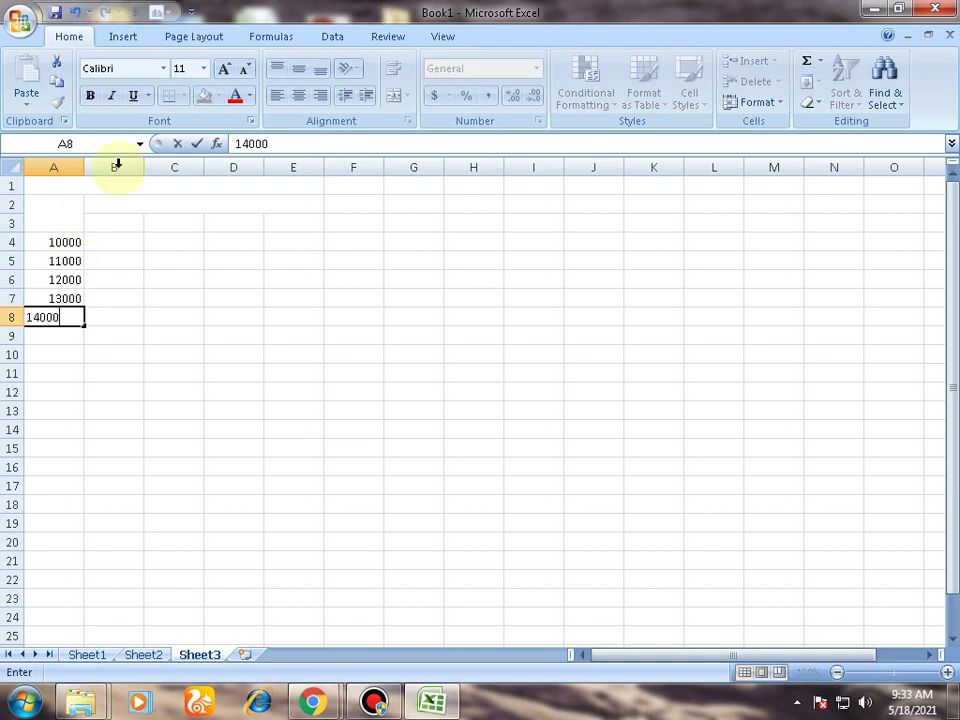
key(Return)
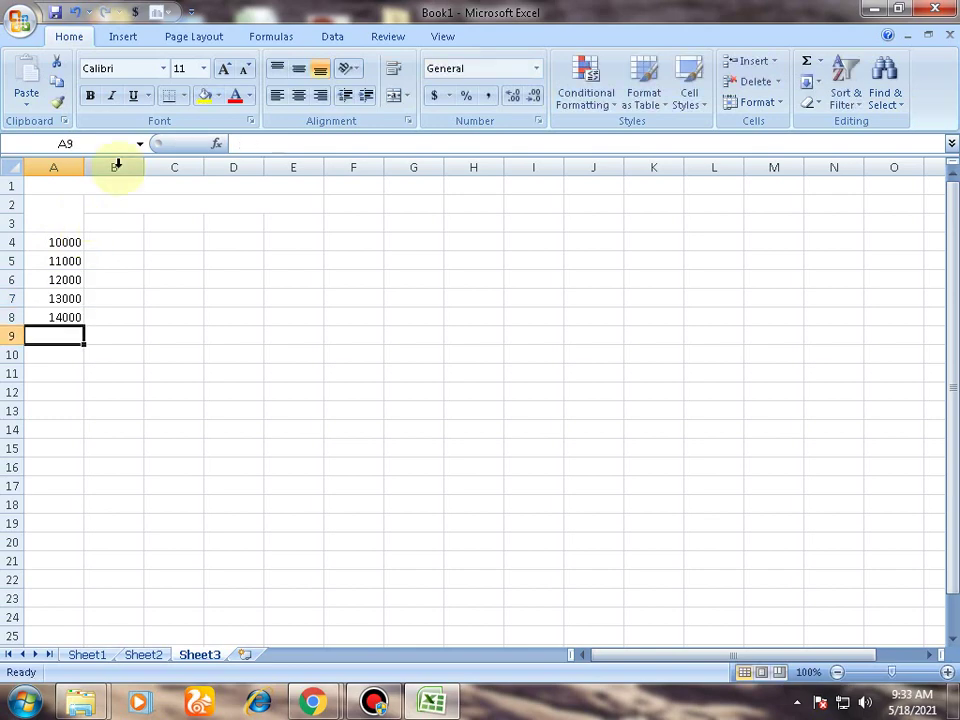
click(128, 357)
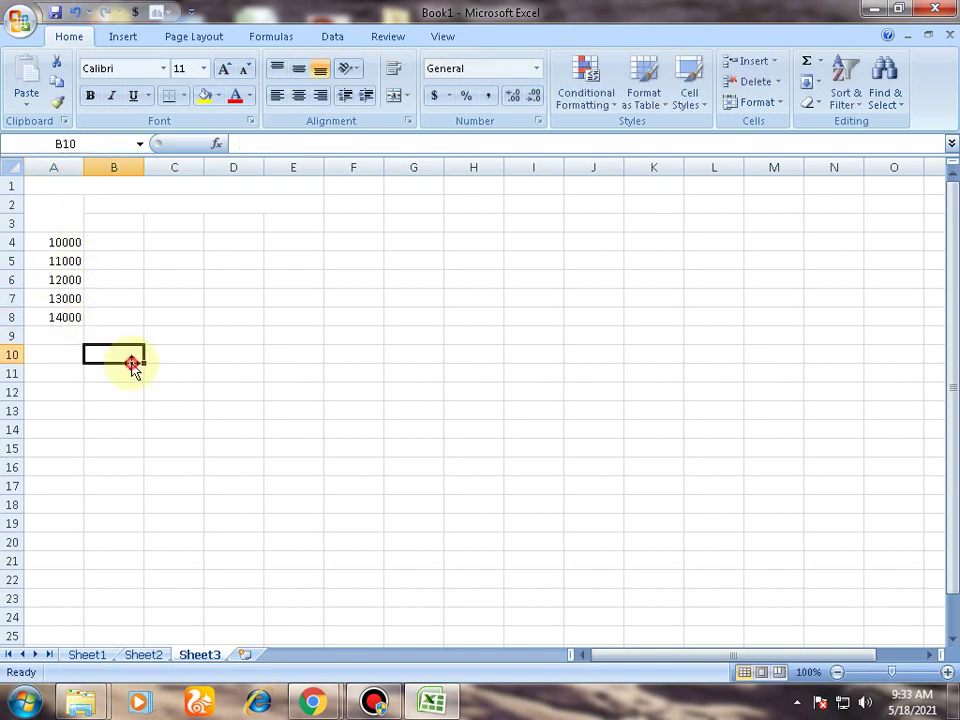
Enter the title Interest Calculation in the merged cell A1:E1
click(56, 183)
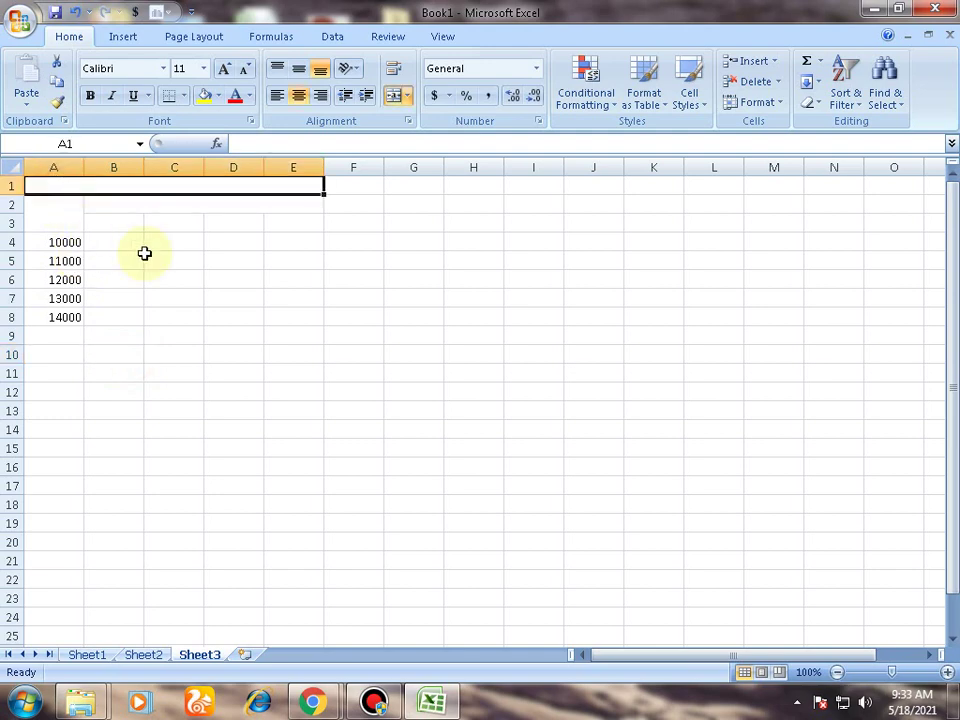
text(In)
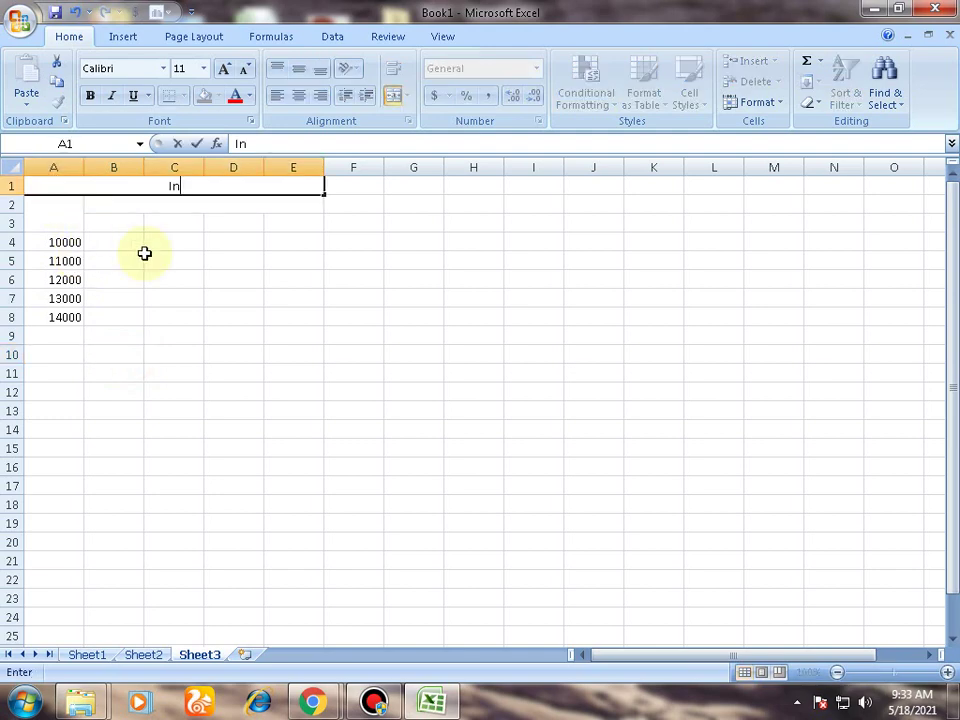
text(terest Calu)
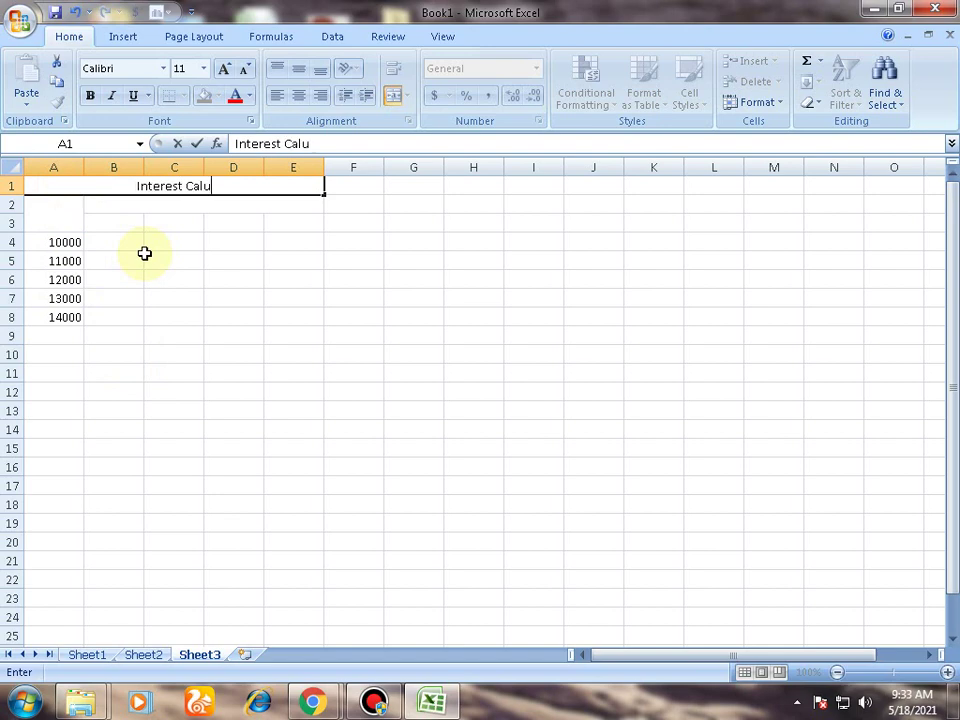
key(BackSpace)
text(cu)
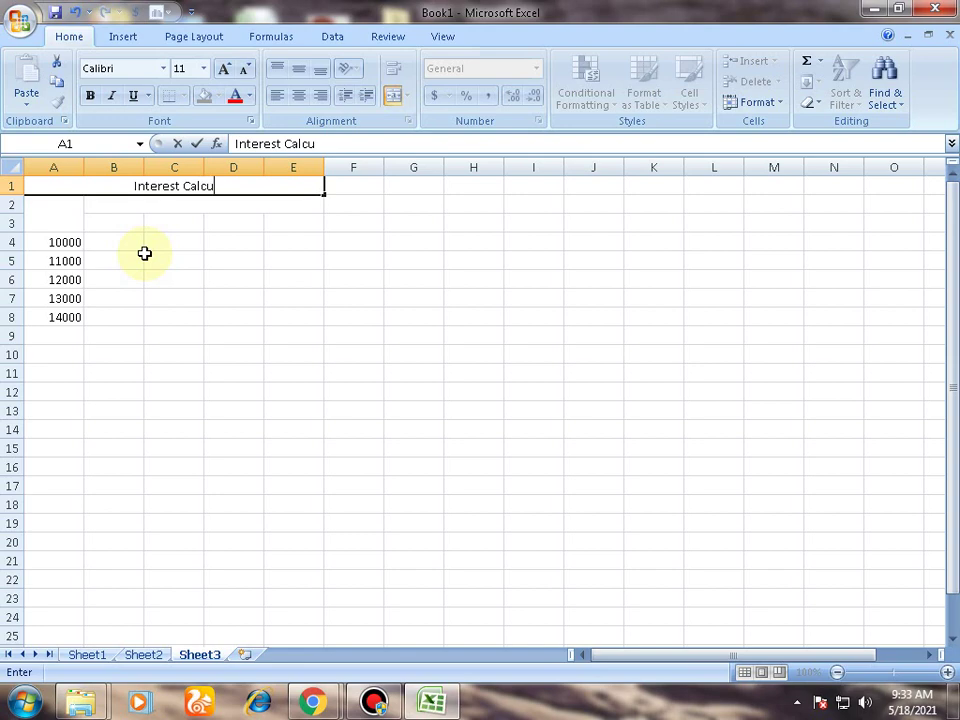
text(lation)
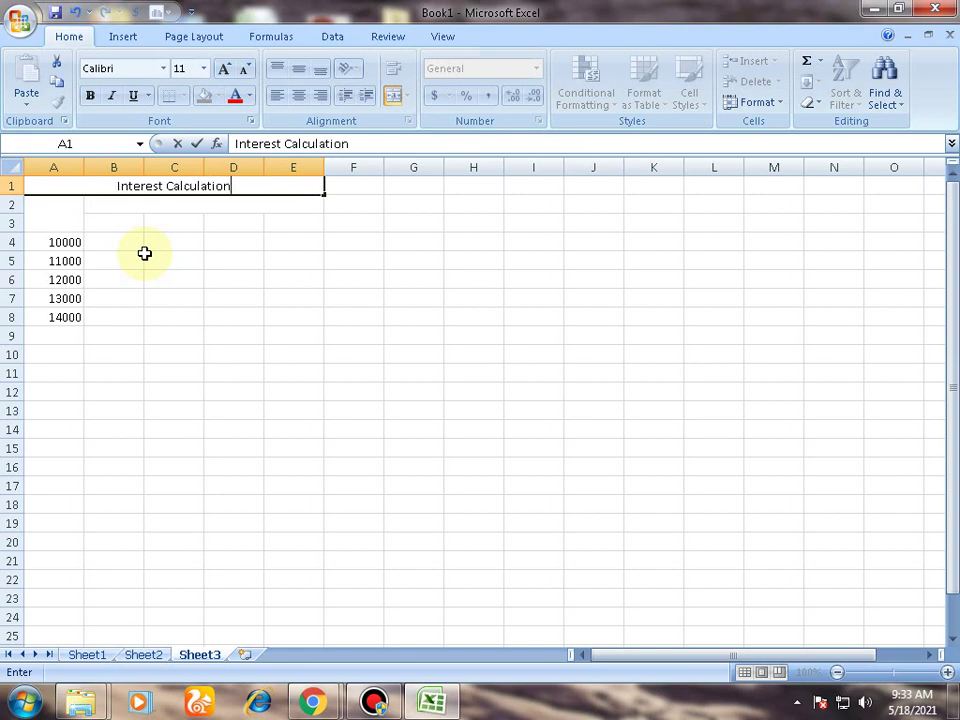
key(Tab)
Enter the heading Rate of Interest in merged cell B2:E2 and the heading Amount in merged cell A2:A3
click(137, 204)
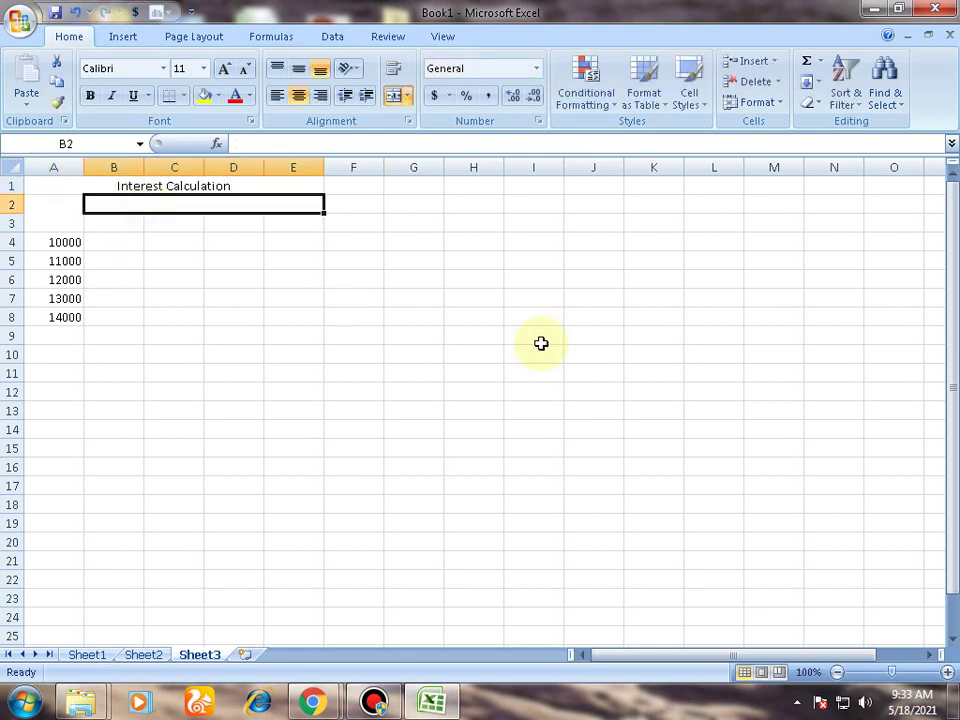
text(Rag)
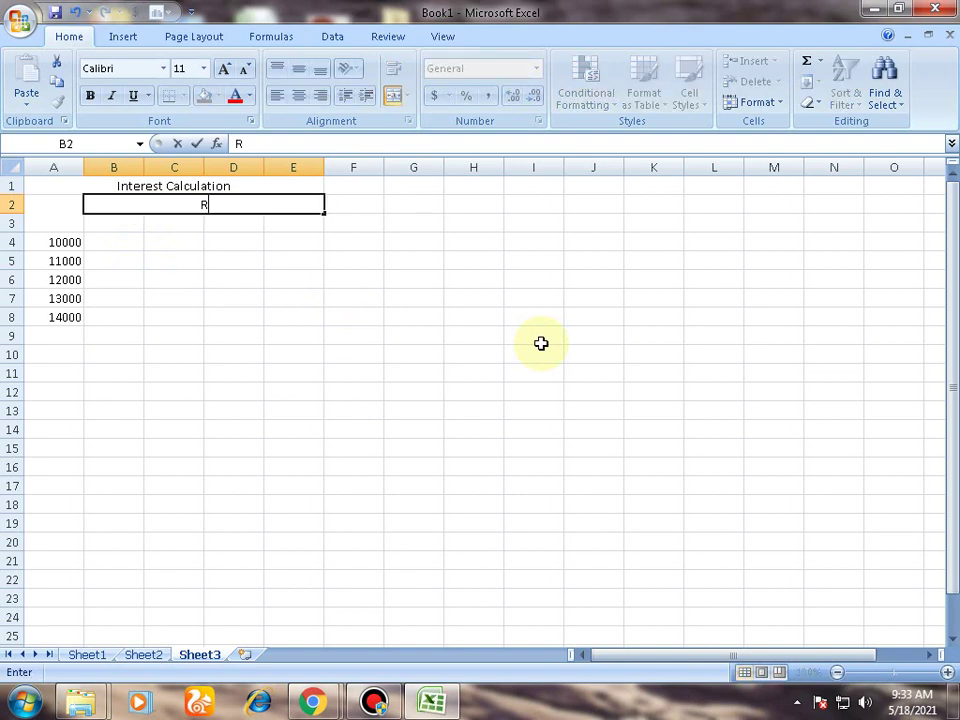
key(BackSpace)
text(te of)
key(BackSpace)
key(BackSpace)
text(In)
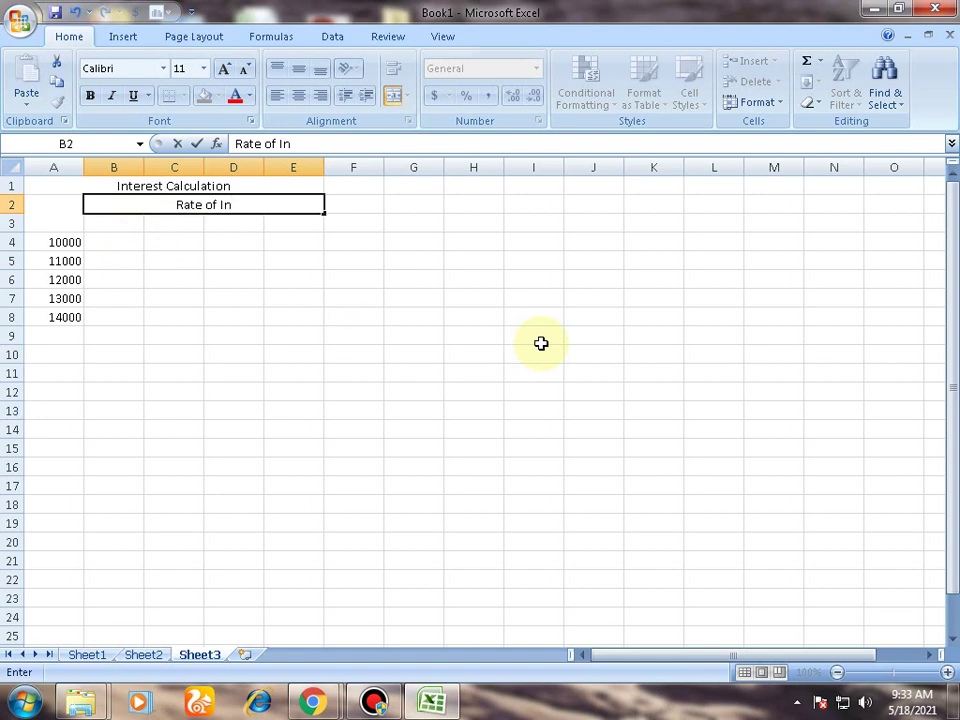
text(teres)
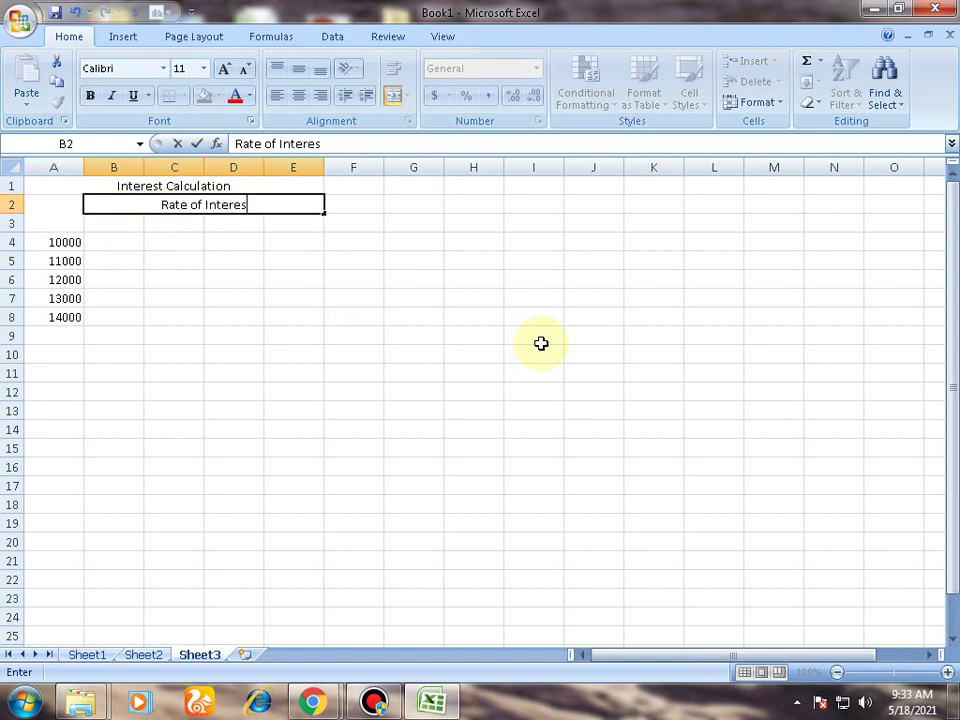
text(t)
key(Tab)
click(62, 211)
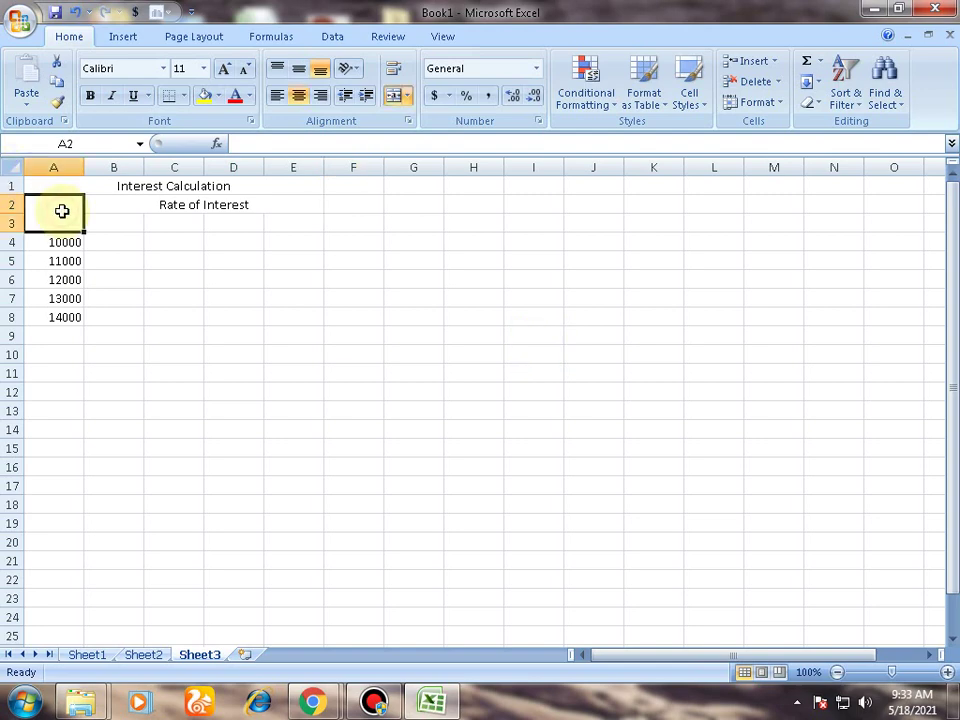
text(Amount)
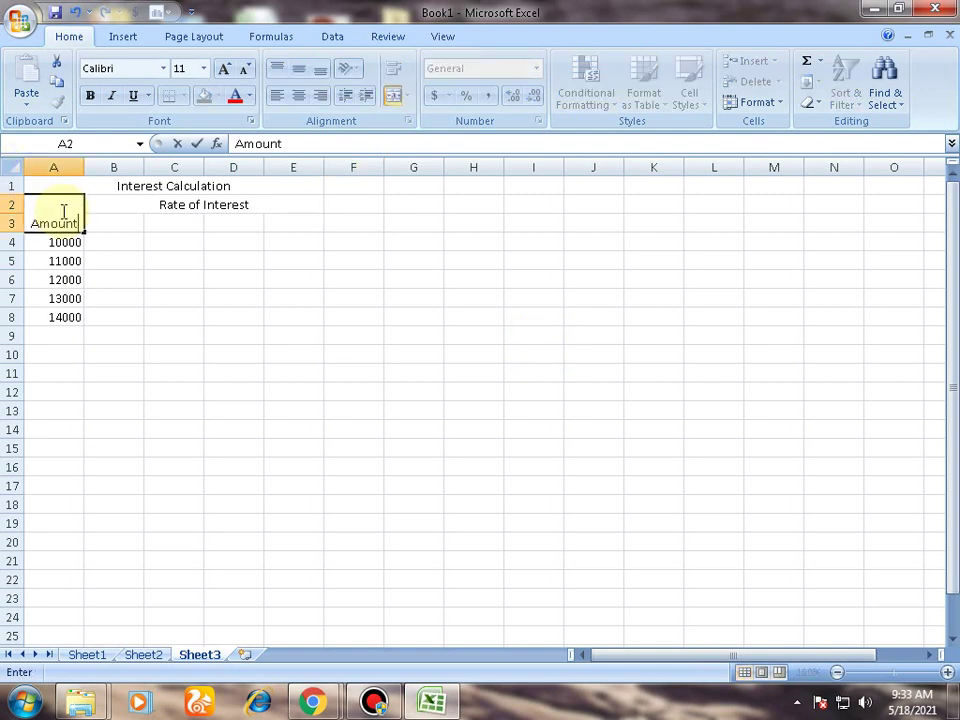
Enter the interest rates 8.50% in B3 and 9.75% in C3
click(111, 223)
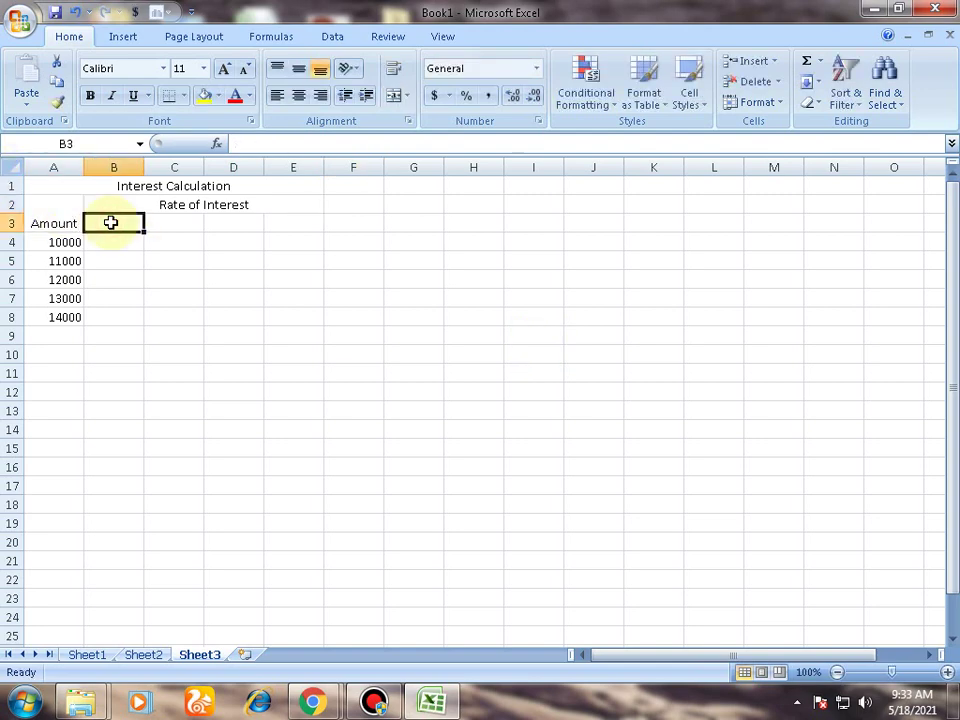
text(805)
key(BackSpace)
key(BackSpace)
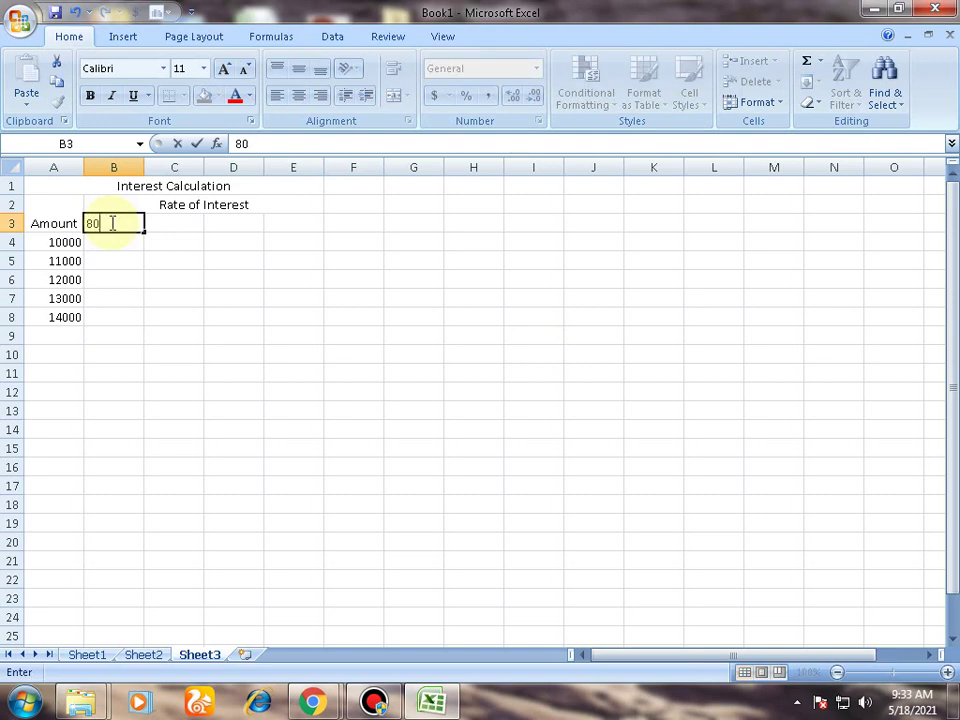
text(.50)
text(%)
key(Tab)
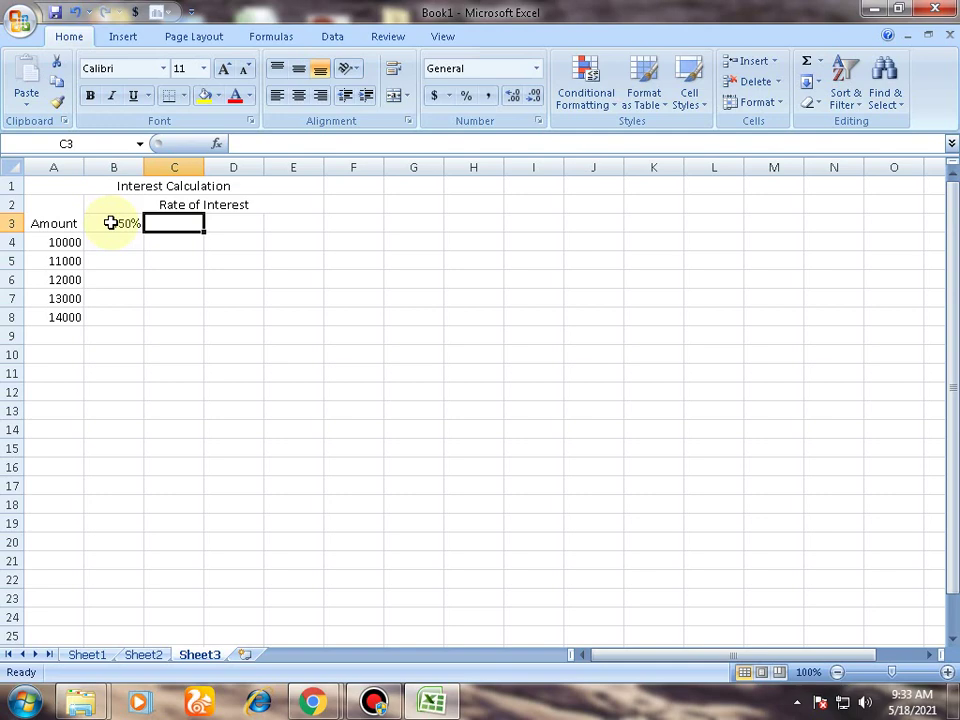
text(9.75)
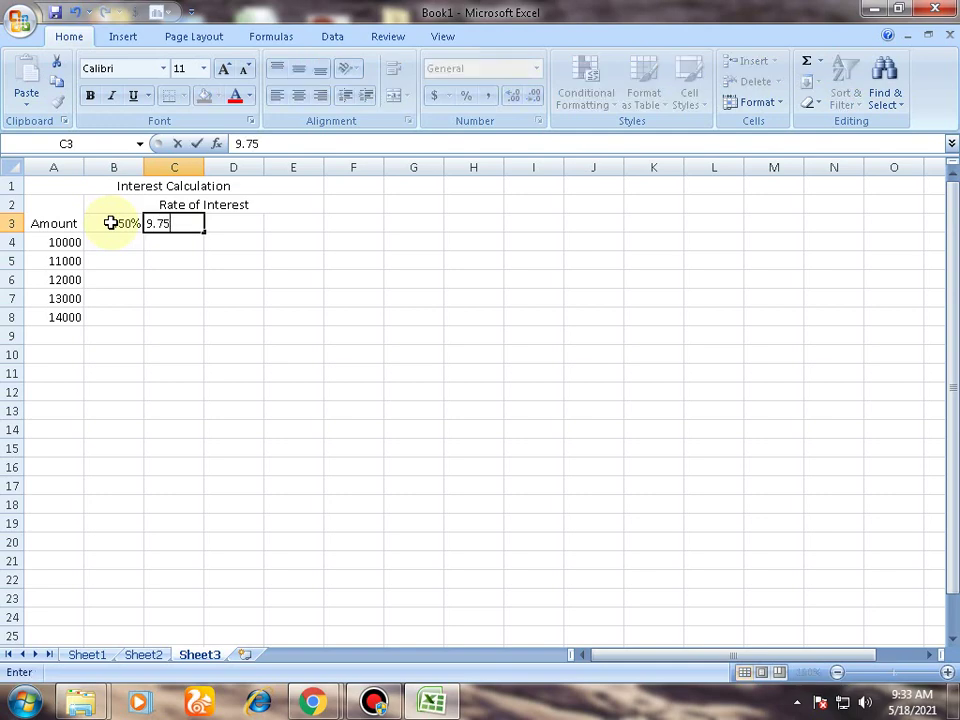
text(%)
key(Tab)
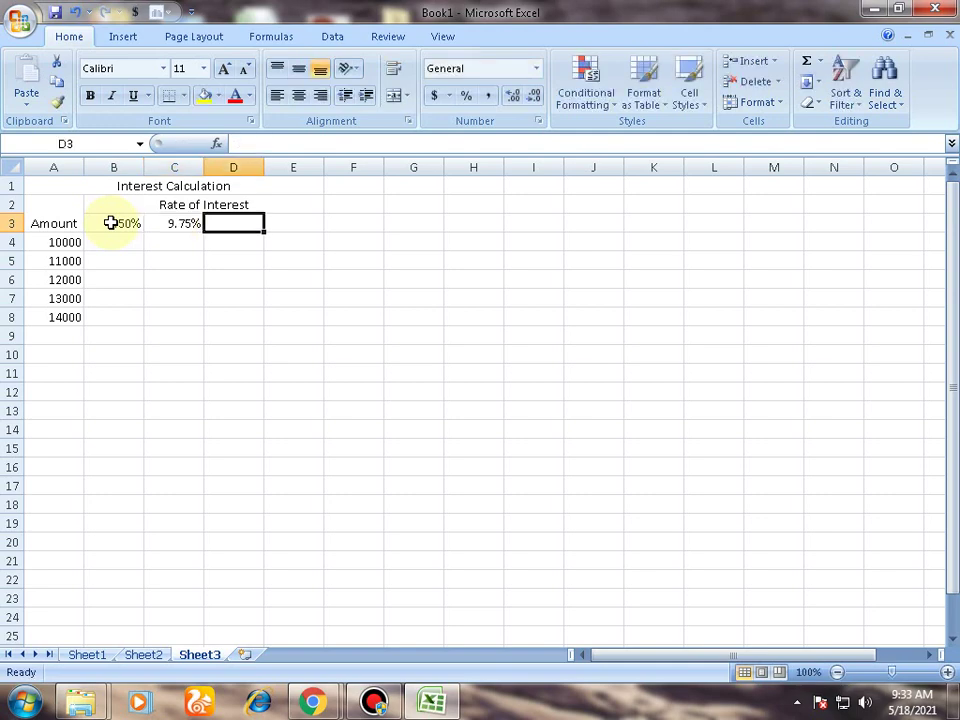
Enter the interest rates 10.25% in D3 and 11.75% in E3
text(10.252)
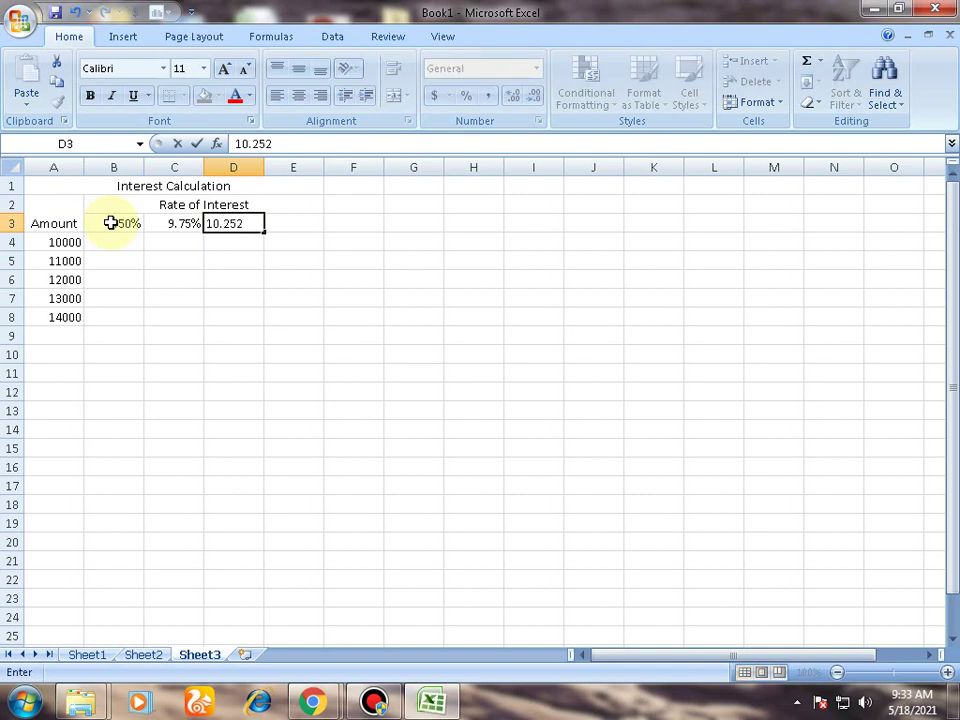
key(BackSpace)
text(%)
key(Tab)
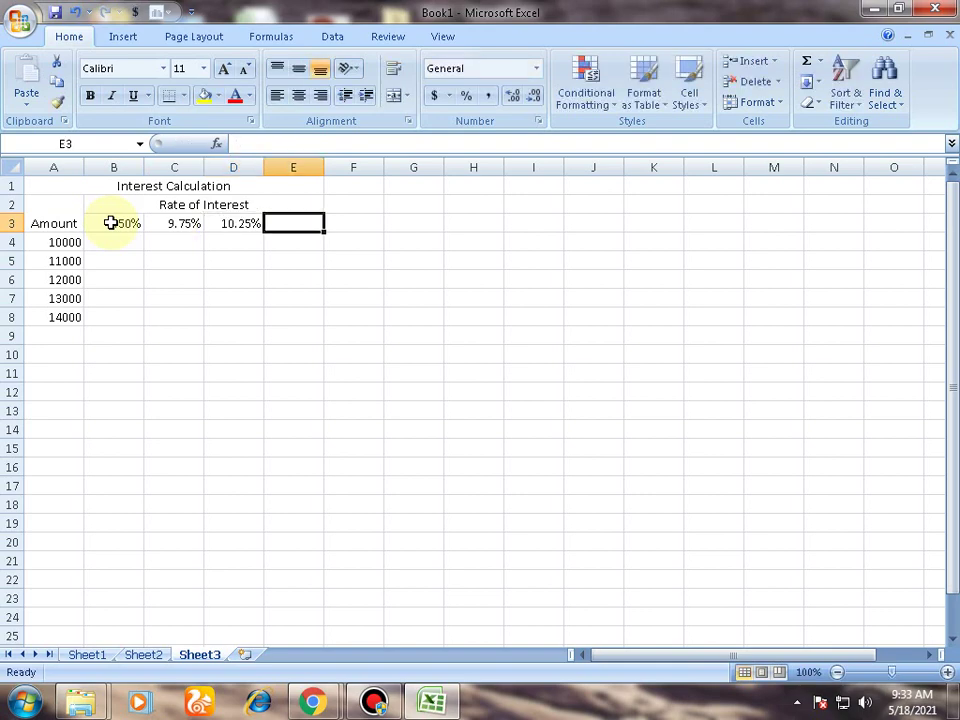
text(11.7)
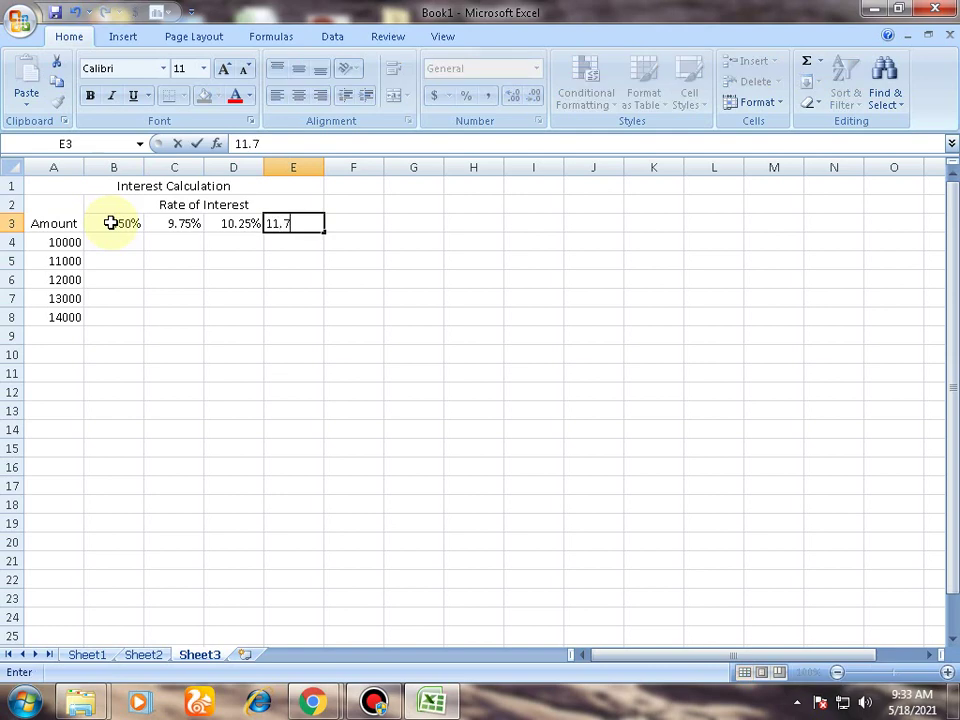
text(5%)
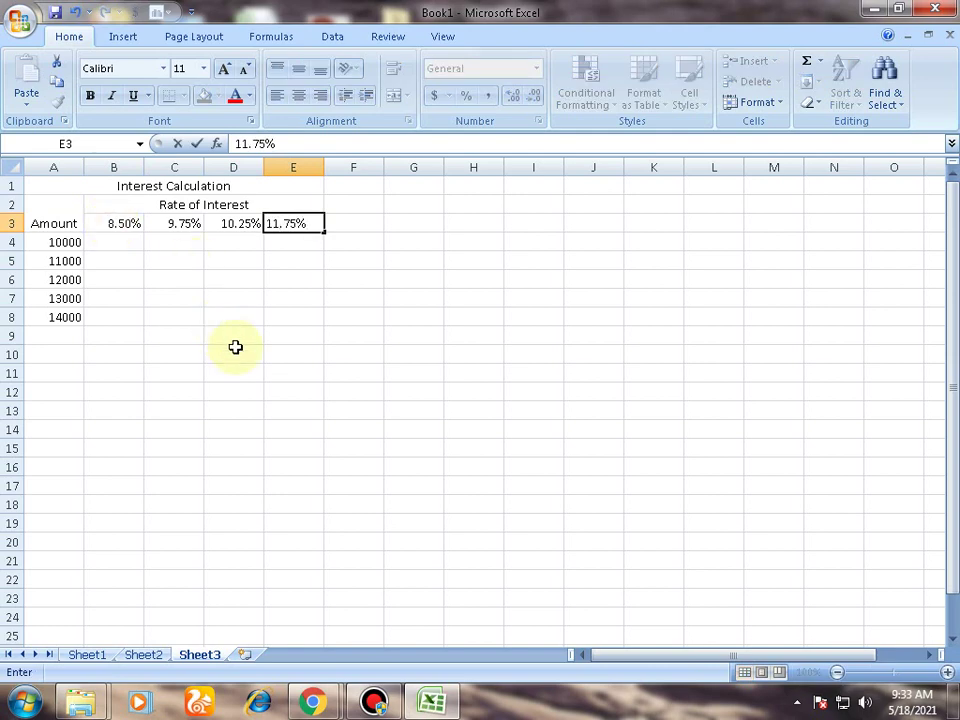
click(235, 347)
Enlarge the font of the whole interest table A1:E8 to size 20
drag(64, 186, 206, 315)
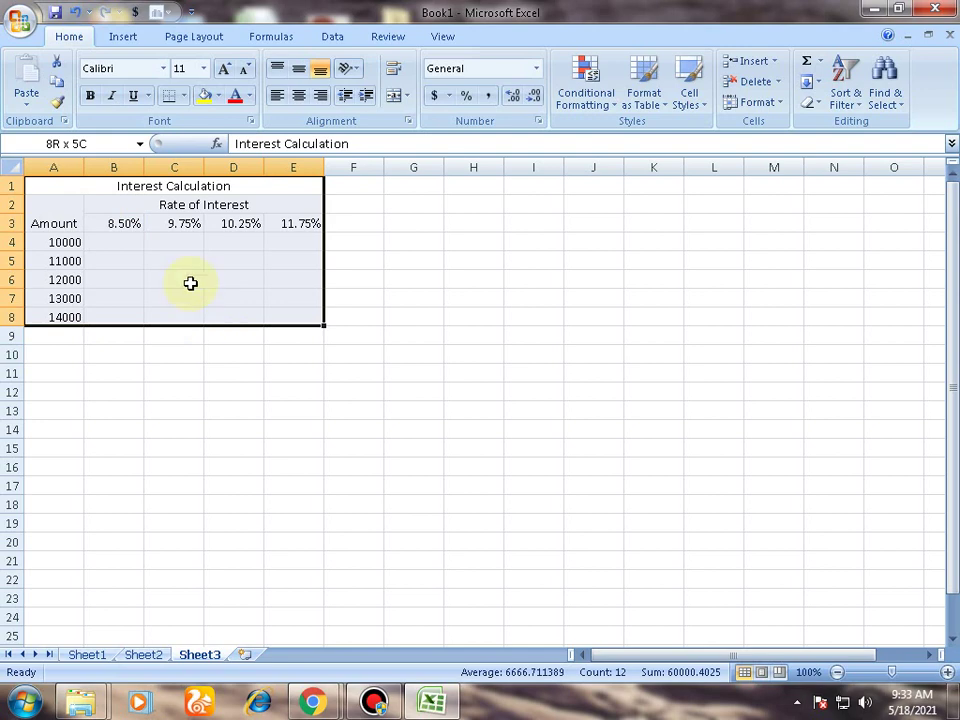
click(223, 70)
click(223, 70)
click(223, 70)
click(223, 70)
click(223, 70)
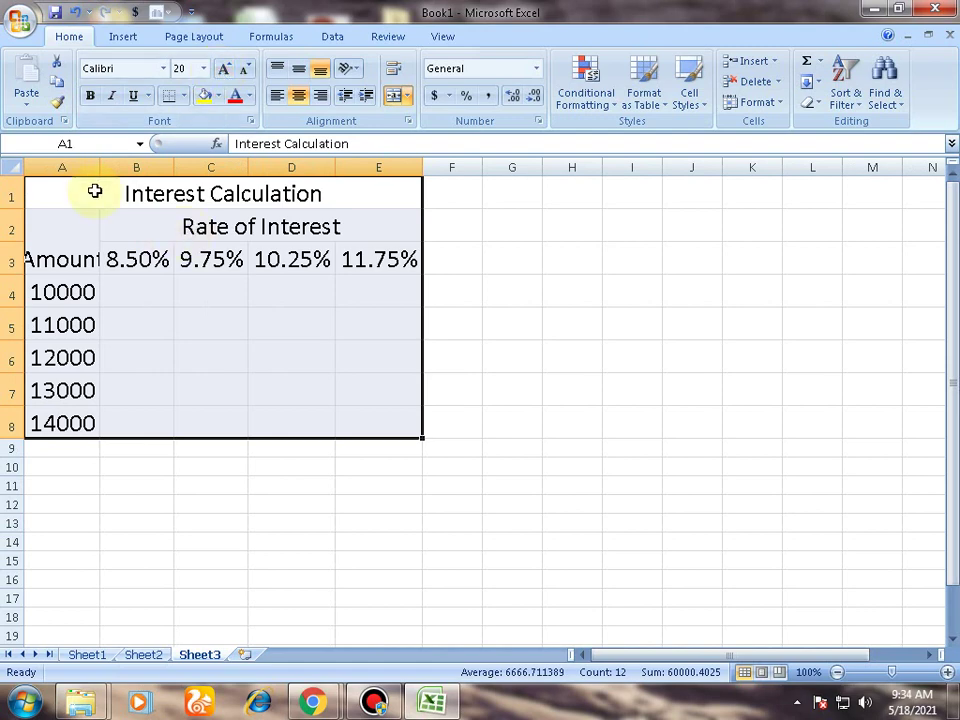
Widen columns A, B and C of the interest table, with column C about 19.29 wide
drag(99, 167, 148, 168)
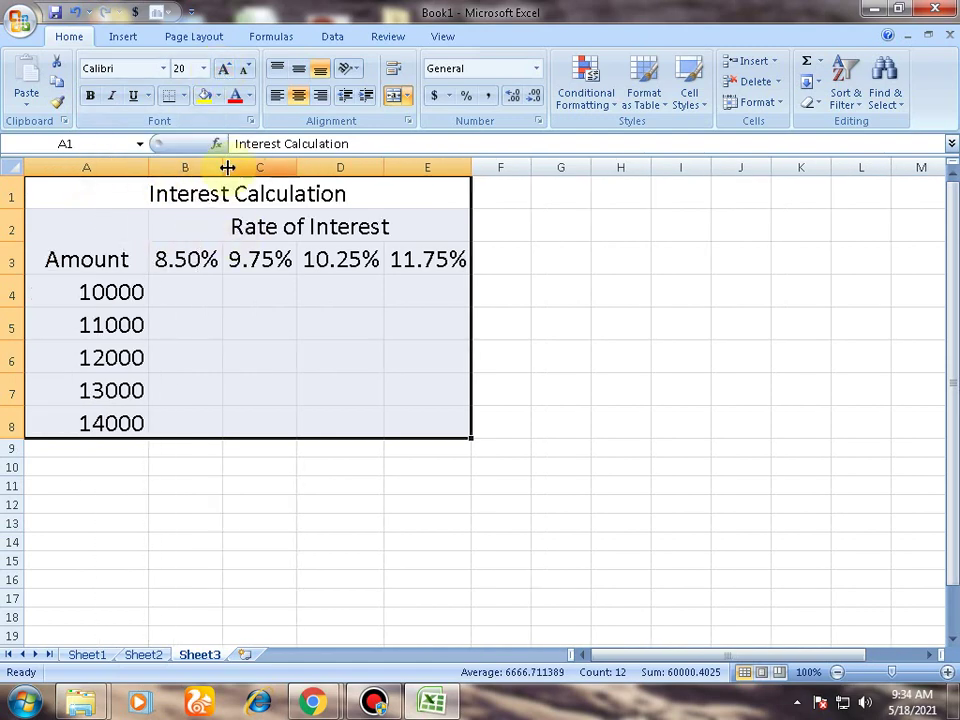
drag(222, 167, 256, 167)
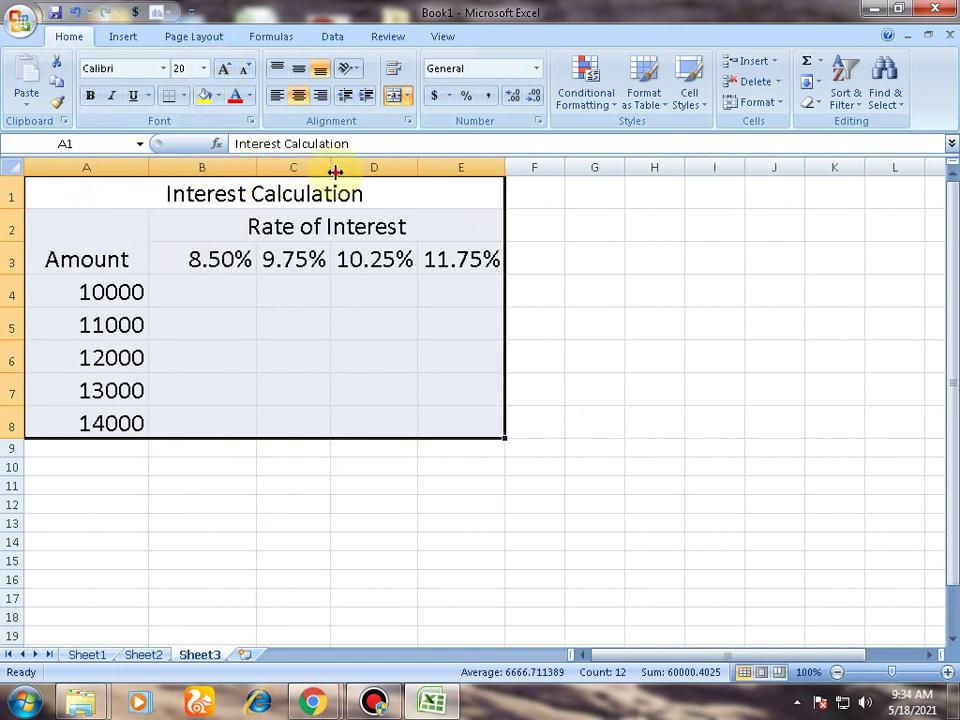
drag(332, 170, 388, 172)
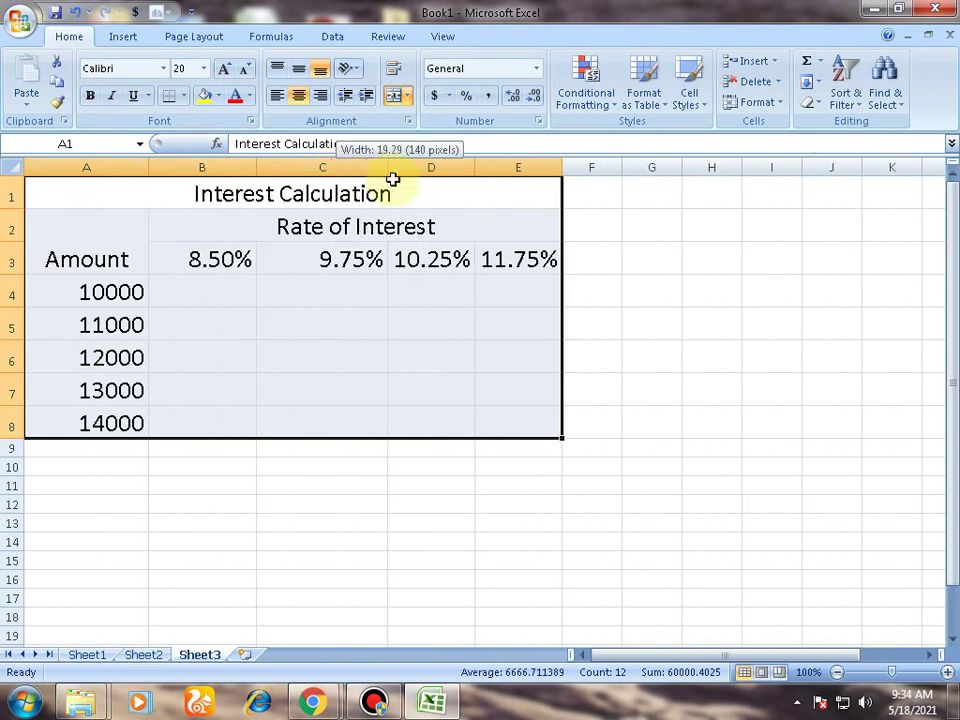
Widen columns D and E of the interest table
click(490, 168)
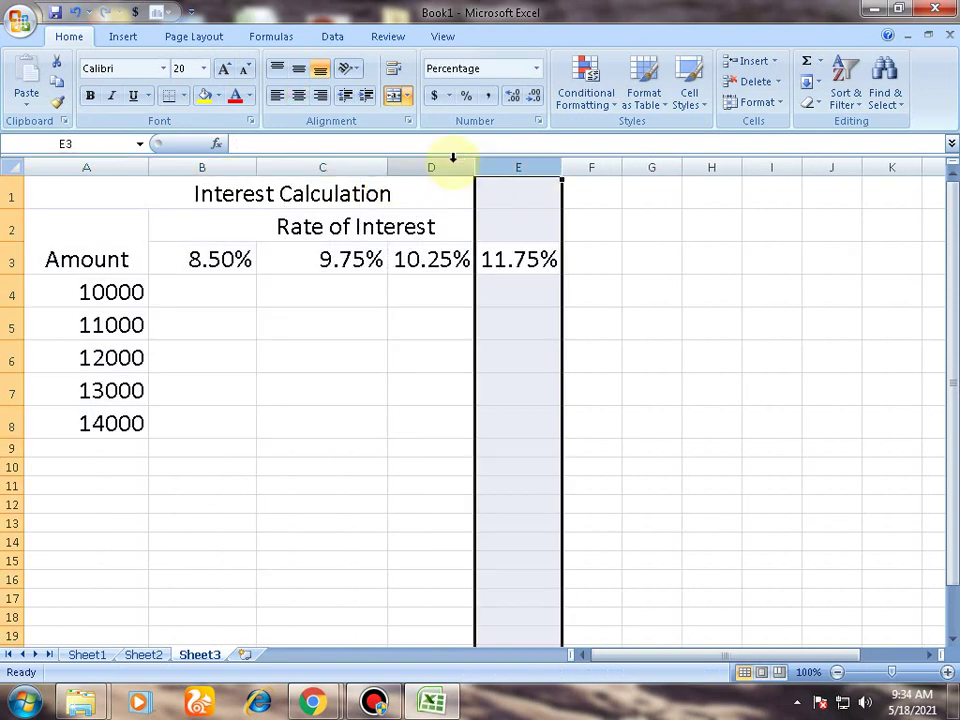
drag(480, 166, 503, 170)
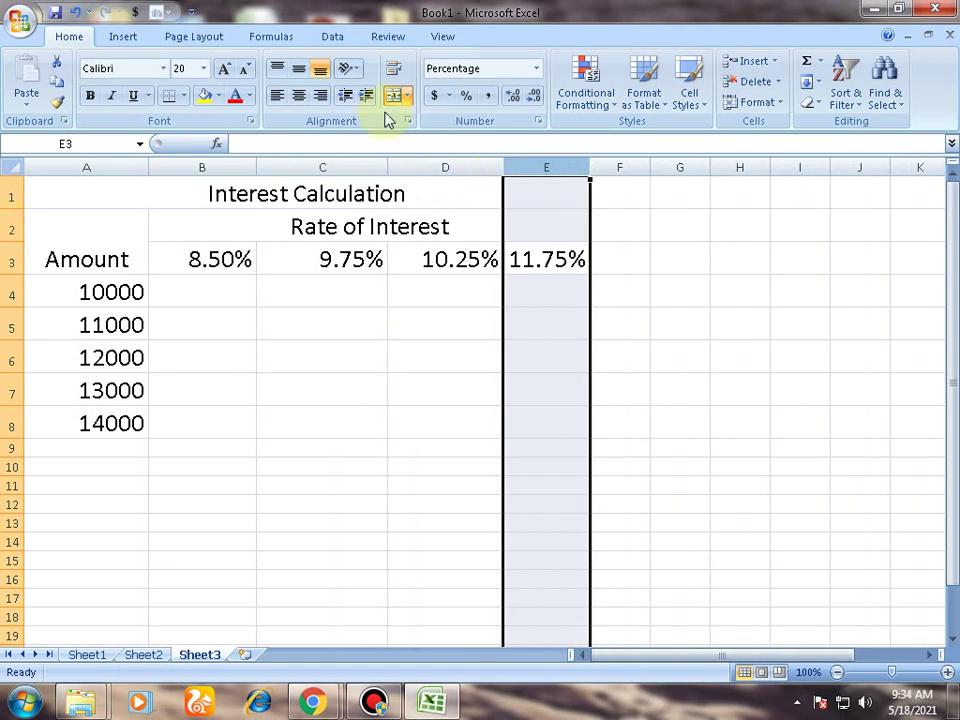
drag(589, 166, 636, 166)
click(424, 364)
click(223, 296)
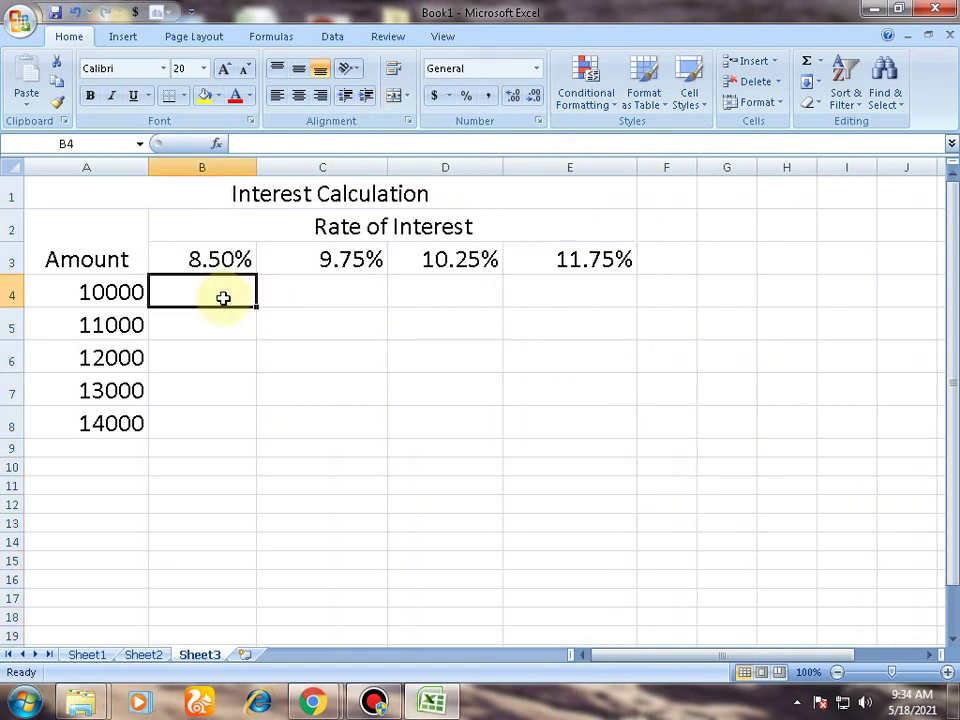
Apply all borders to the interest table A1:E8
drag(133, 193, 499, 414)
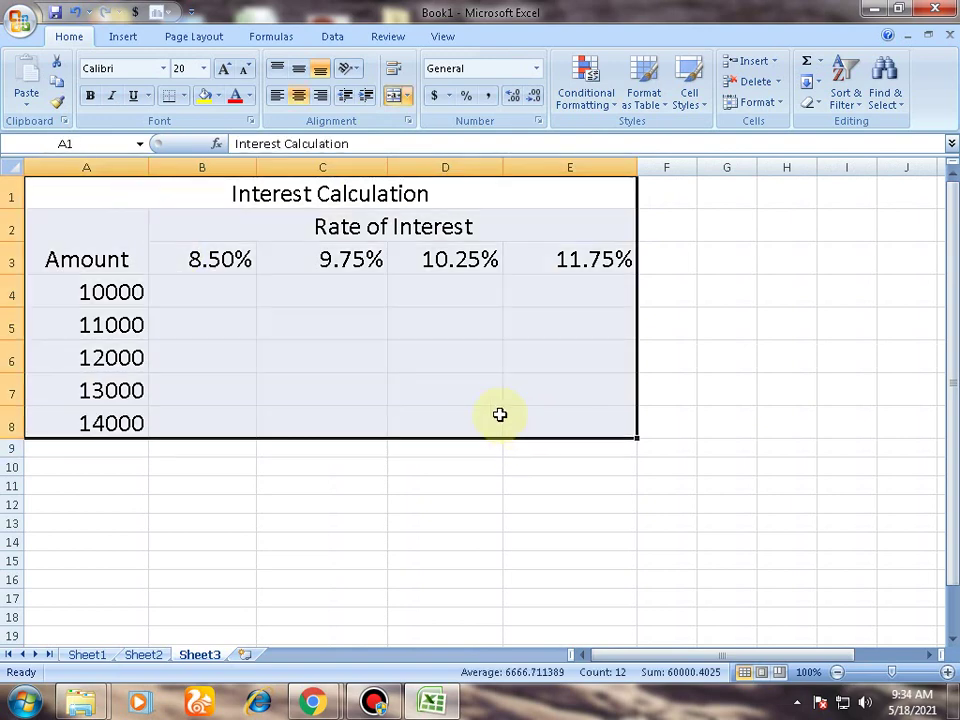
click(185, 97)
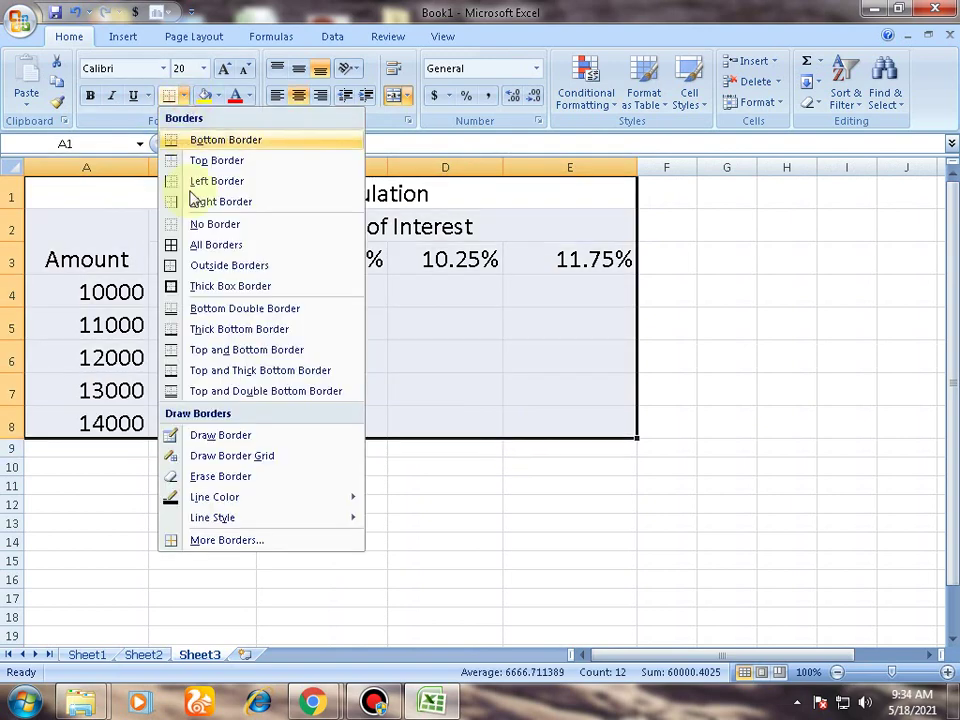
click(201, 243)
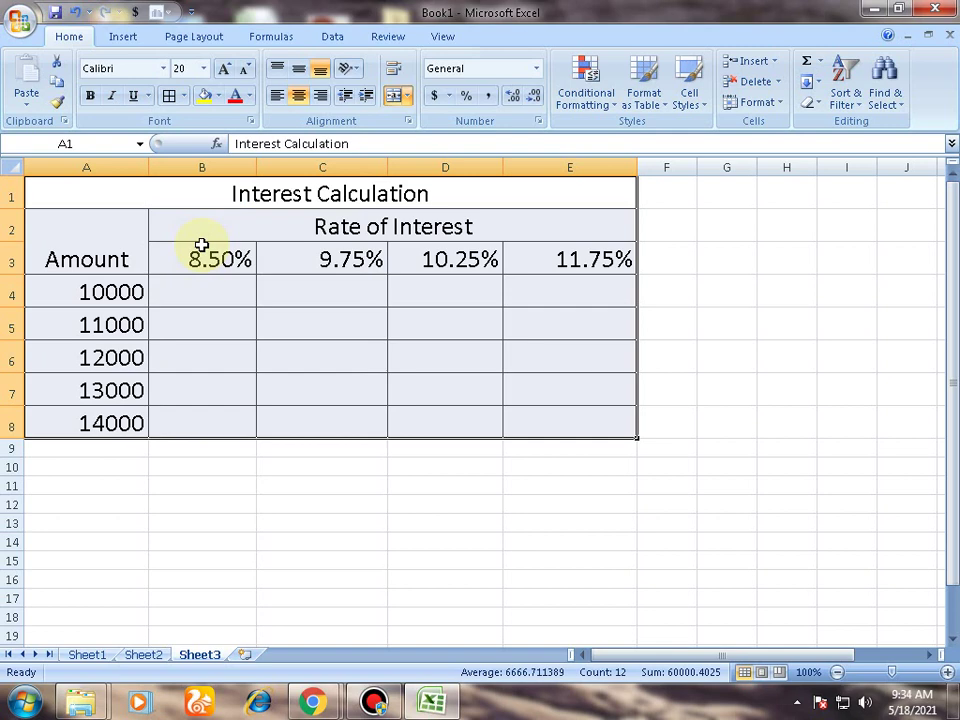
click(267, 421)
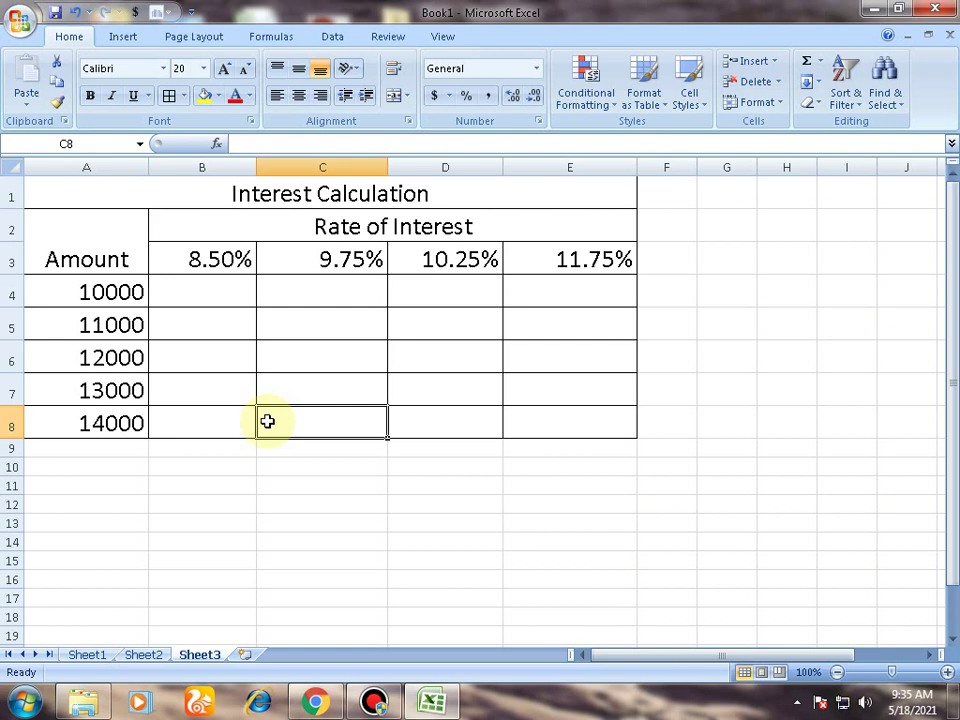
Switch to the Google Meet call in Chrome and present the entire screen to the participants
click(330, 705)
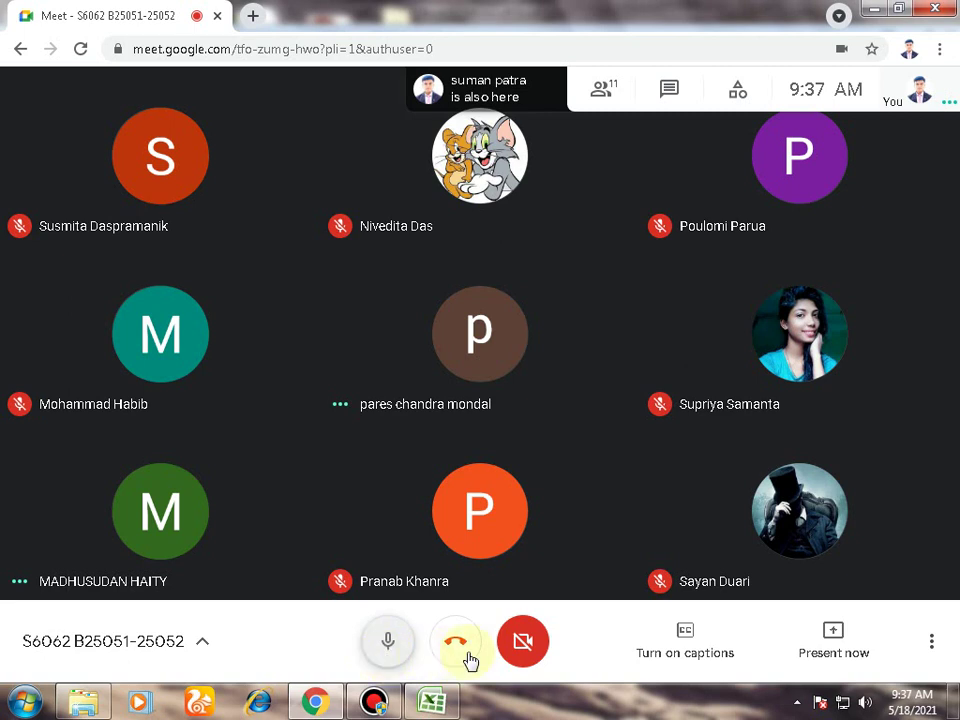
click(842, 640)
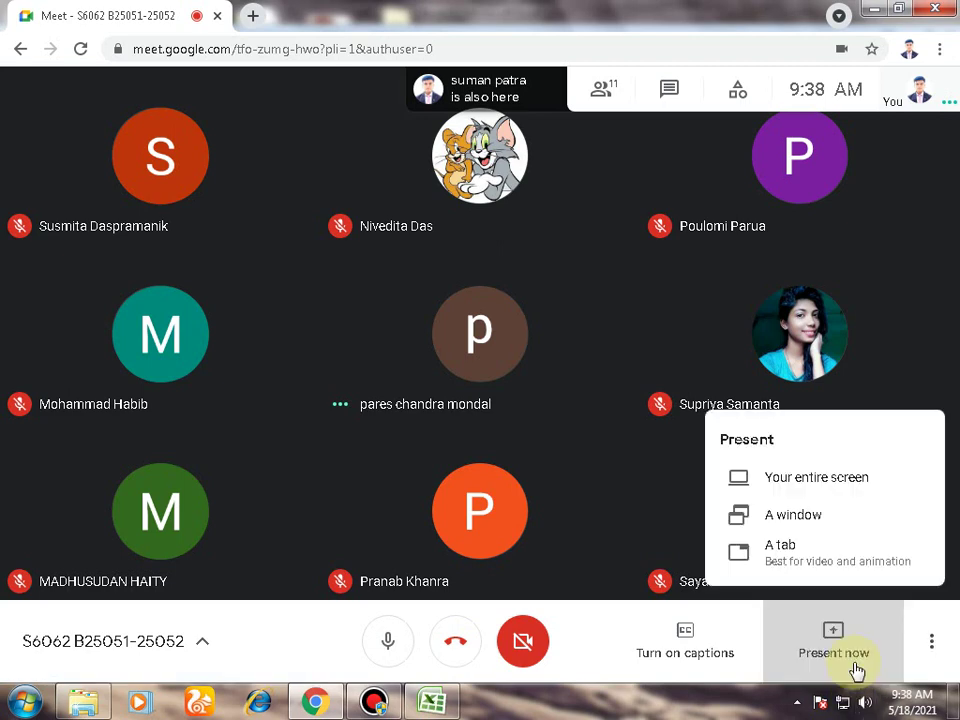
click(750, 479)
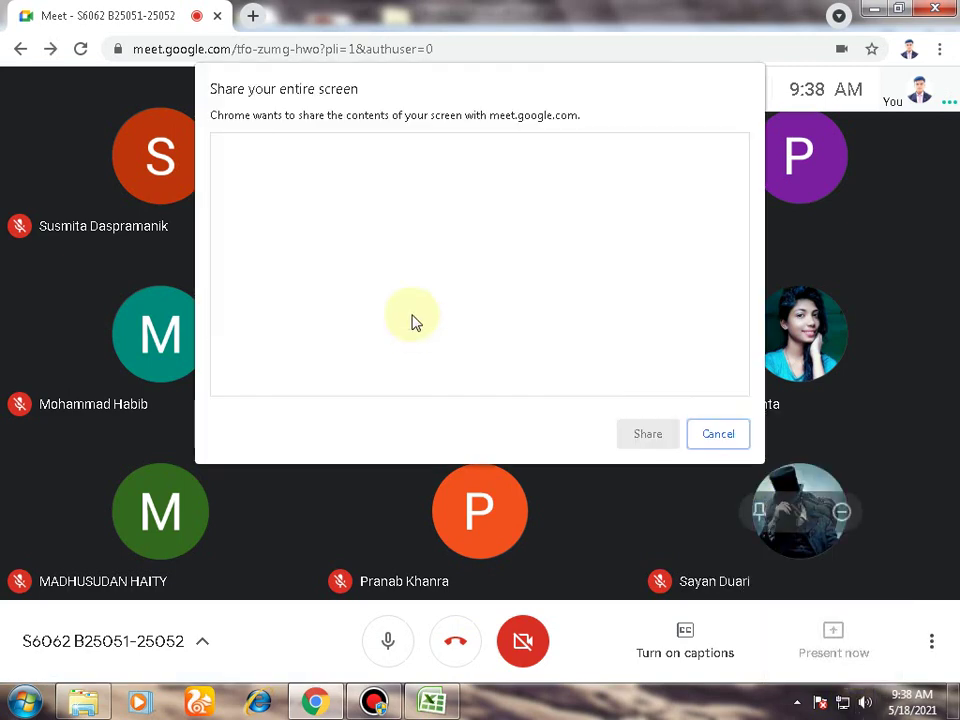
click(643, 434)
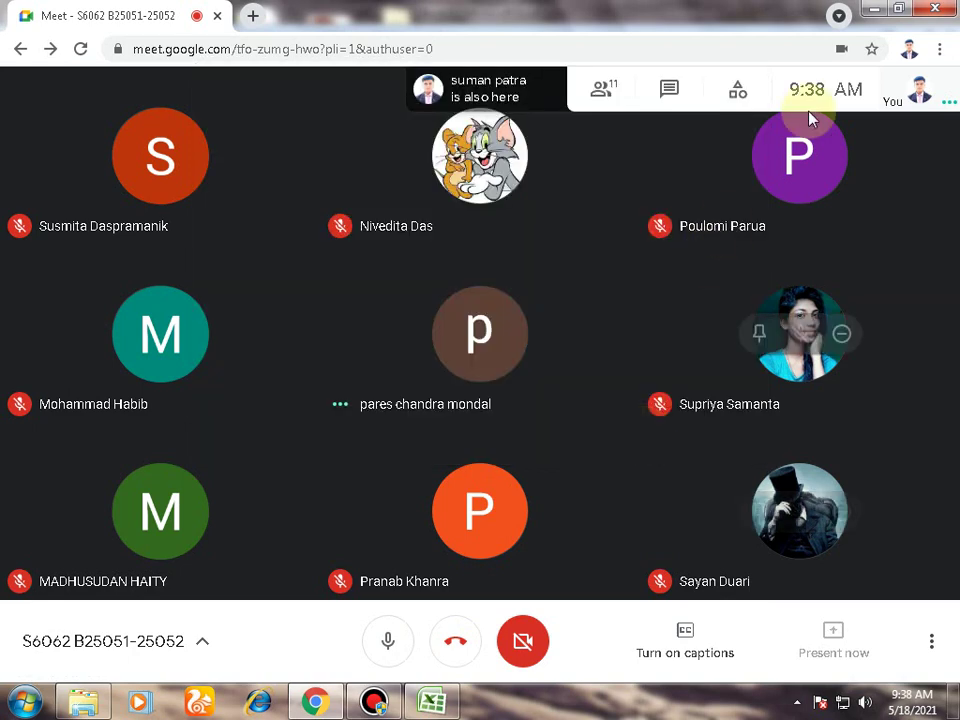
Return to the Excel workbook, select B4, dismiss the presenting notification and hide the screen-sharing bar
click(871, 11)
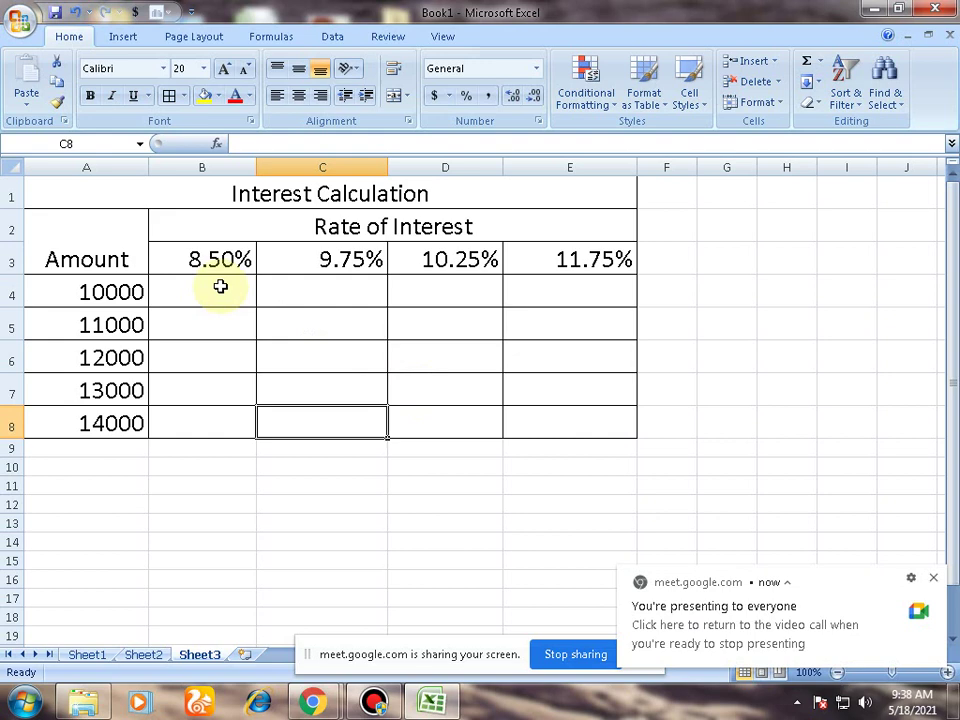
click(220, 287)
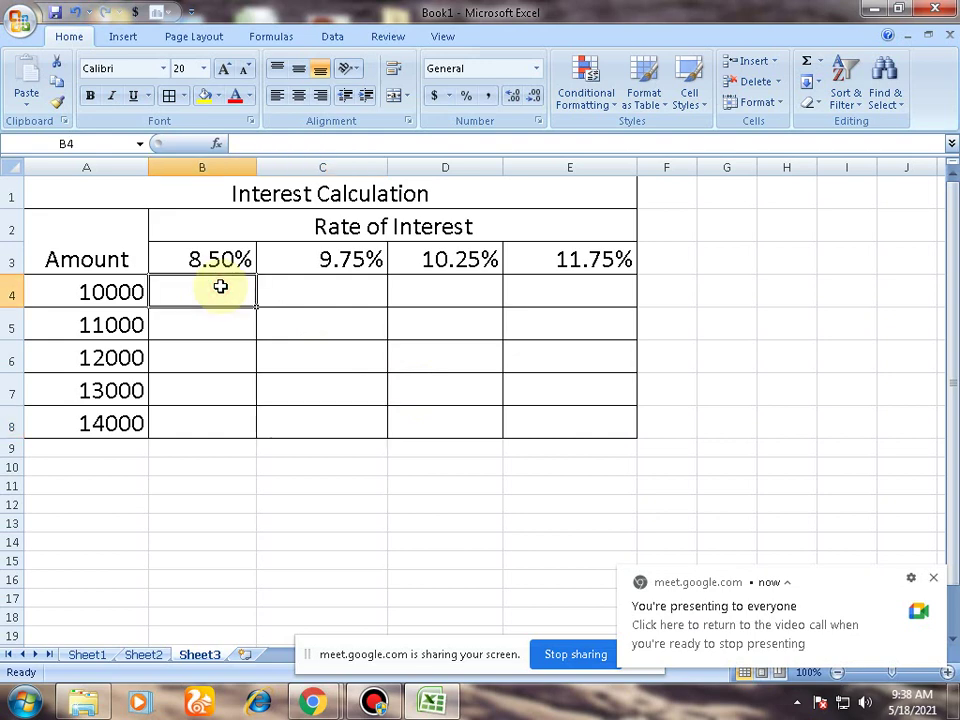
click(931, 580)
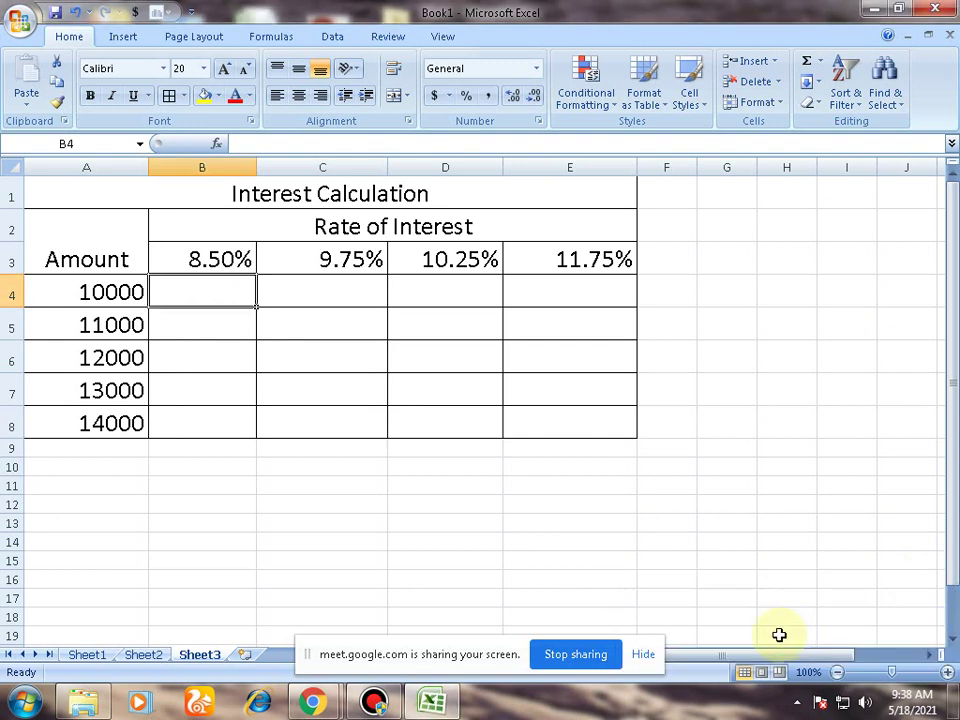
click(642, 656)
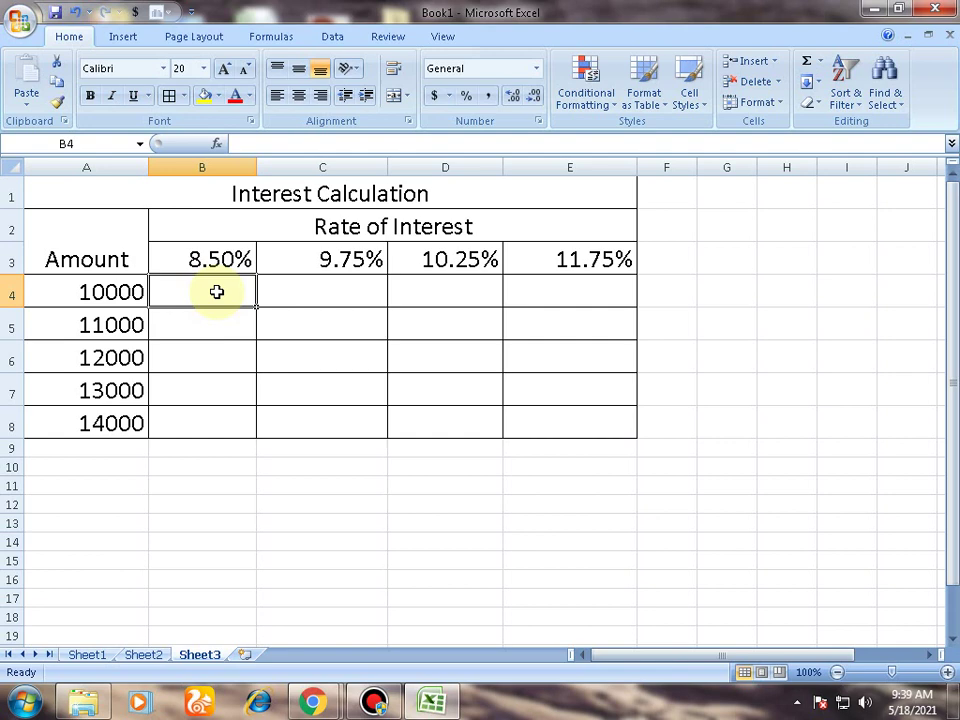
Enter the formula =A4*B3 in B4 to calculate the interest on the first amount
text(=)
click(95, 291)
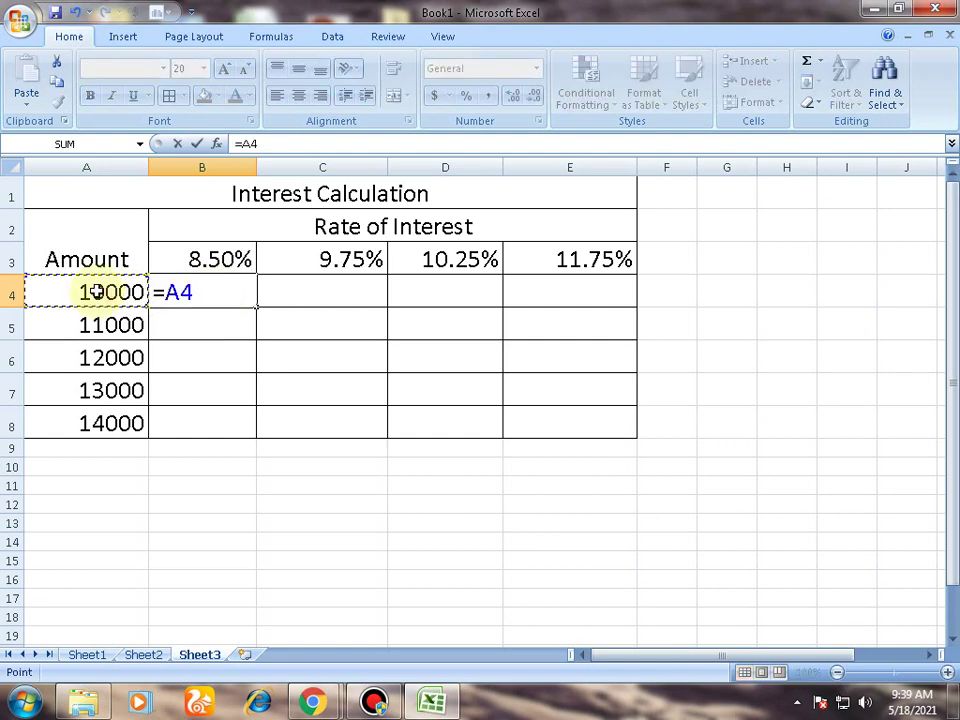
text(*)
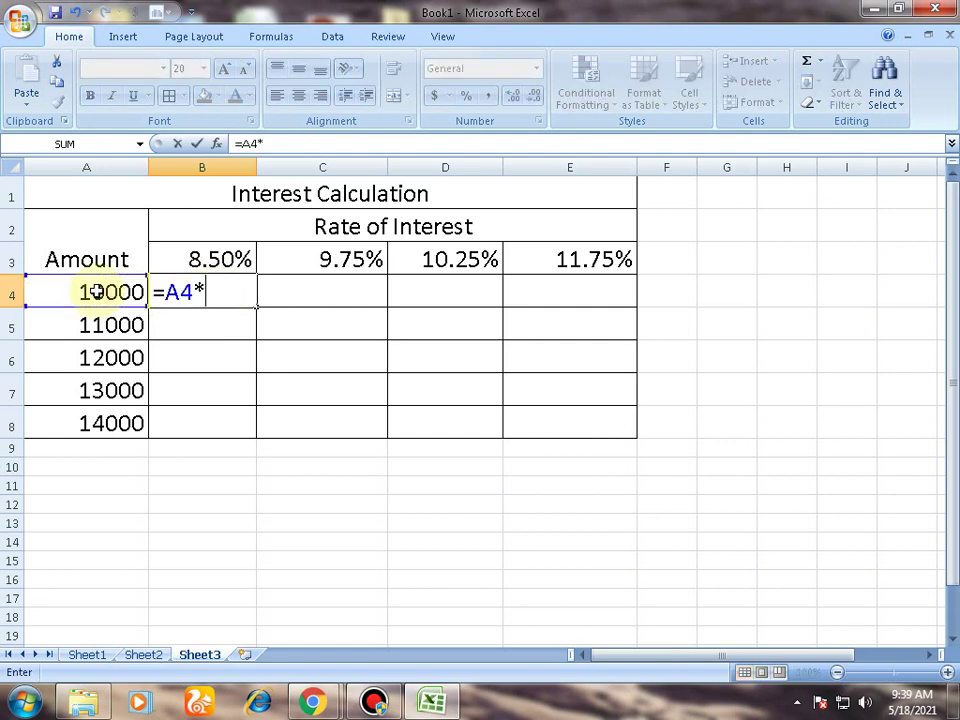
click(236, 259)
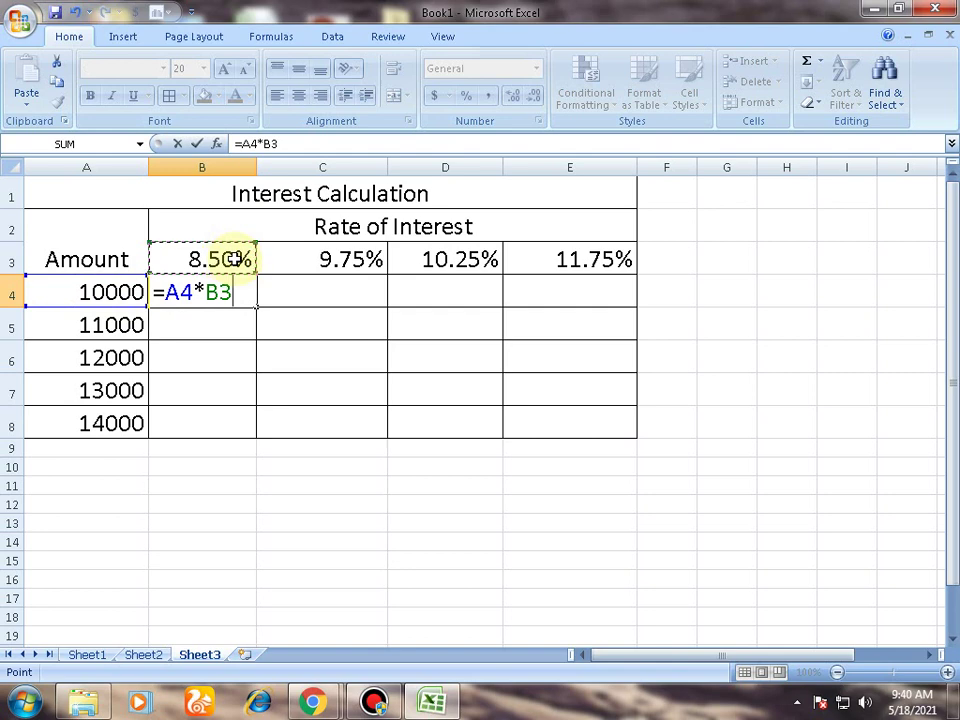
key(Return)
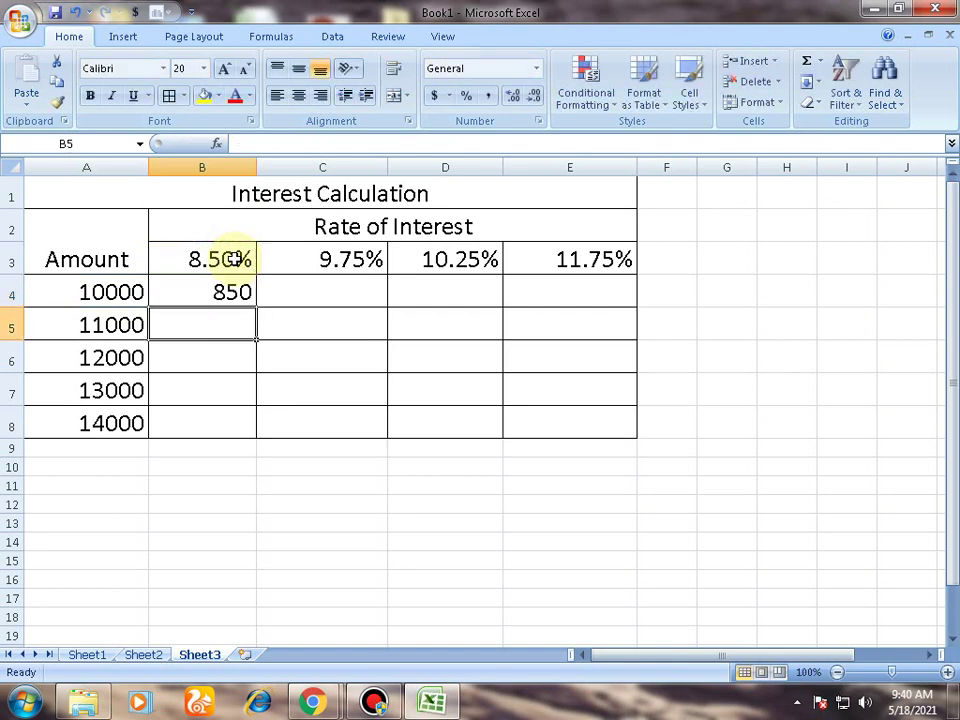
Reopen the interest formula in B4, clear it and rebuild it as =A4*B3
click(225, 287)
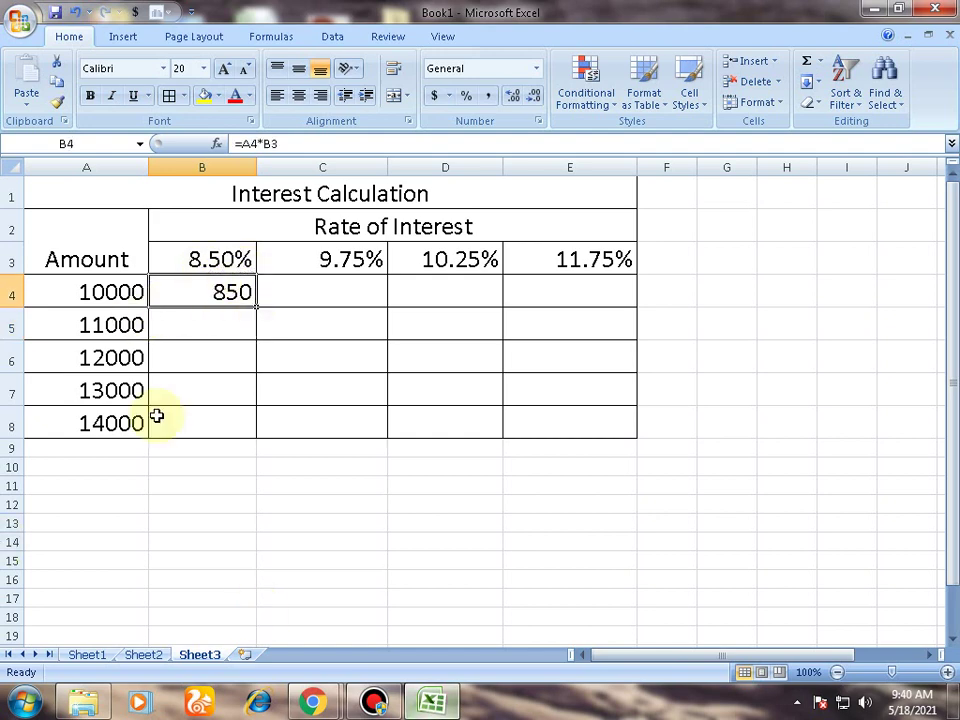
double_click(222, 290)
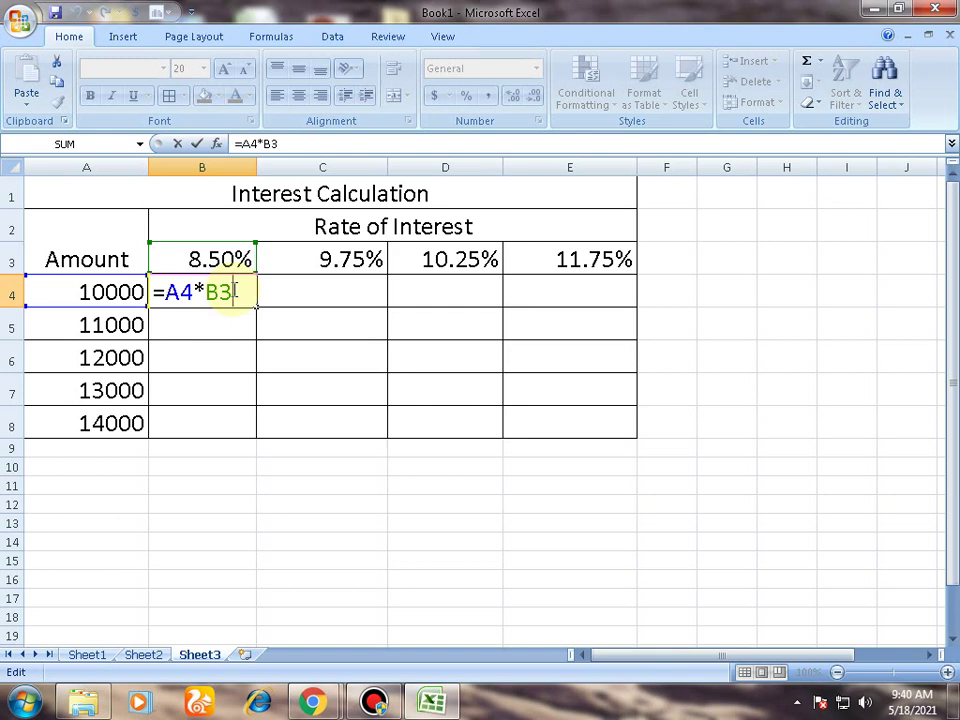
key(Return)
click(230, 290)
double_click(230, 290)
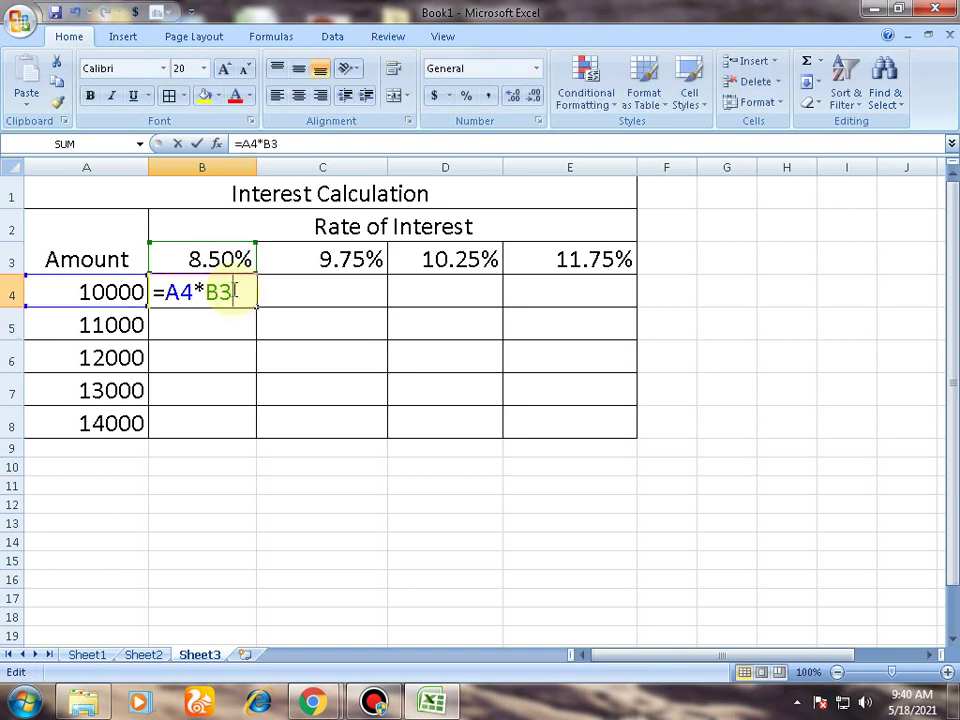
key(BackSpace)
key(BackSpace)
key(BackSpace)
key(BackSpace)
key(BackSpace)
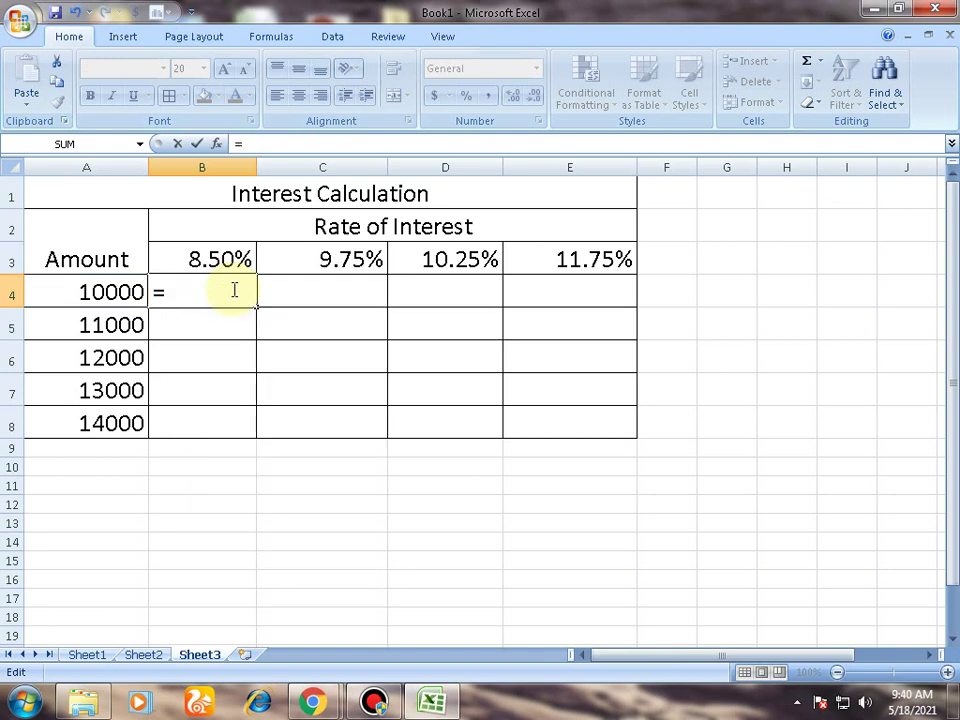
key(BackSpace)
text(=)
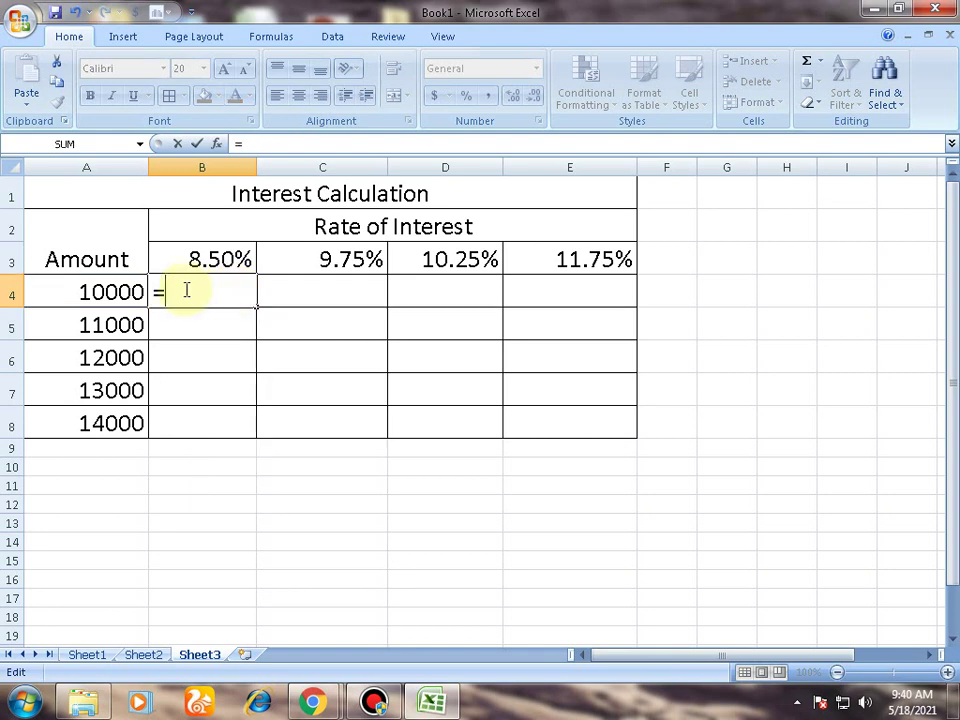
click(88, 290)
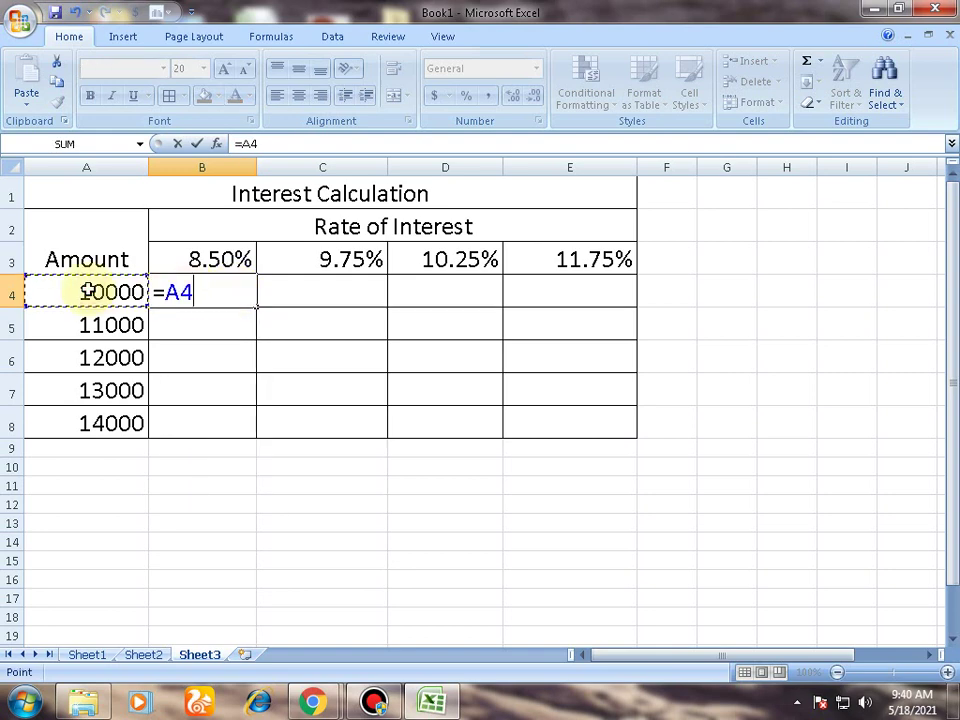
text(*)
click(222, 262)
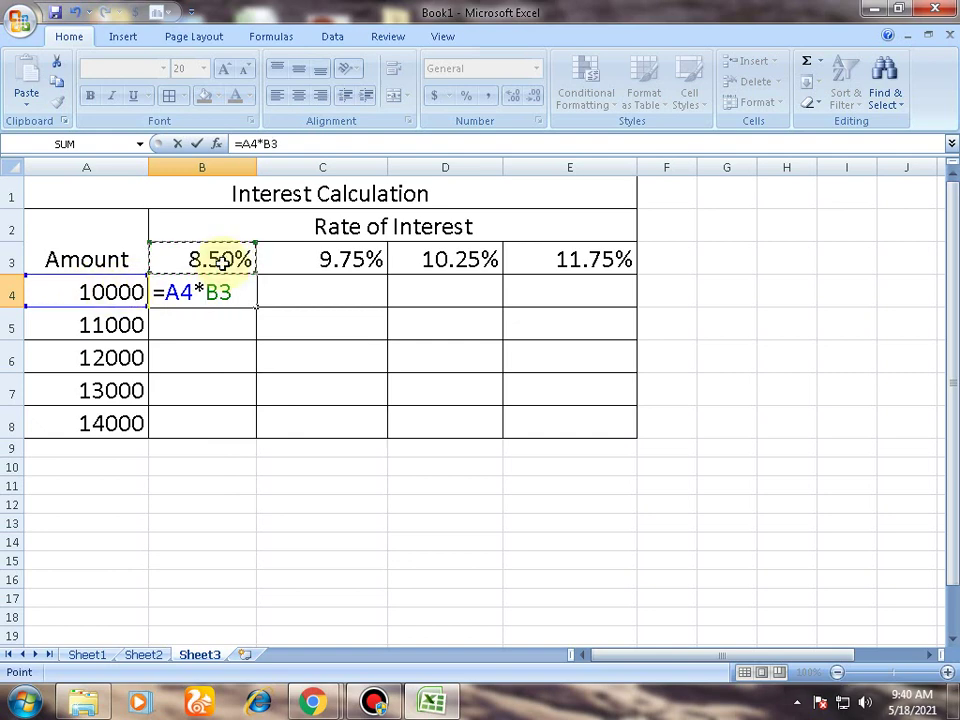
key(Return)
Fill the B4 interest formula down to B8 and widen column B to fit the results
click(240, 295)
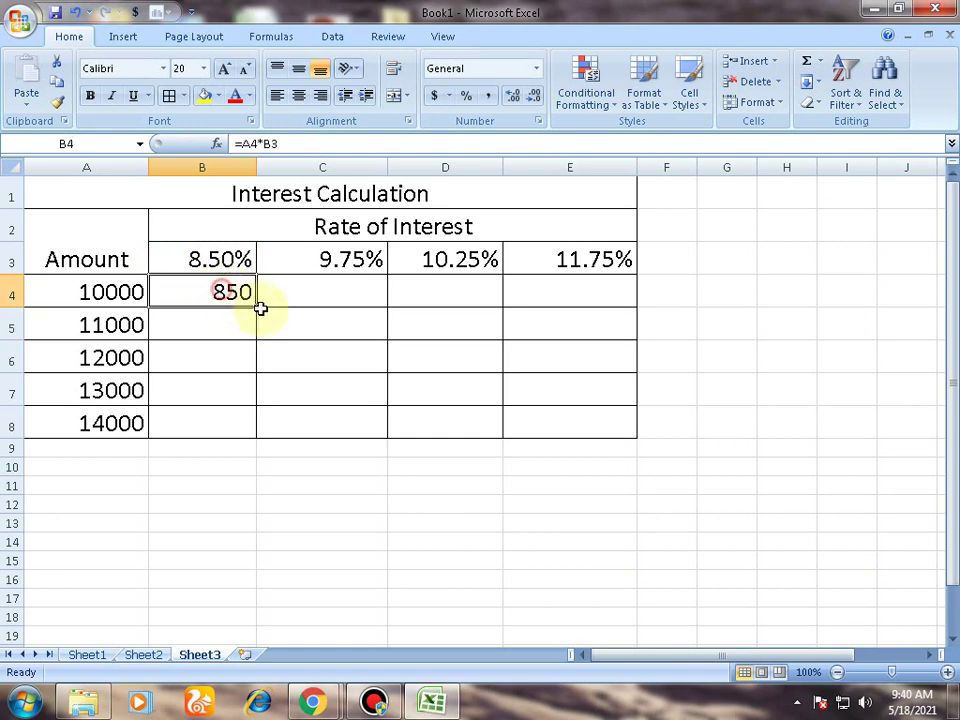
drag(256, 307, 246, 441)
drag(252, 176, 268, 176)
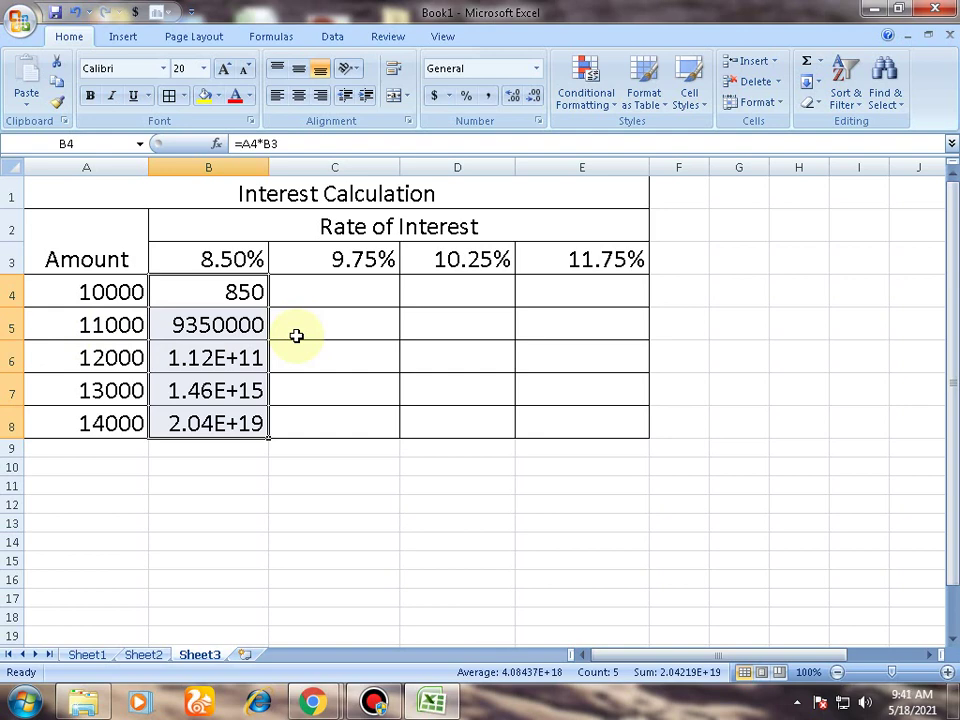
Check the cell references in the B4 formula and fill it down to B8 again
double_click(244, 296)
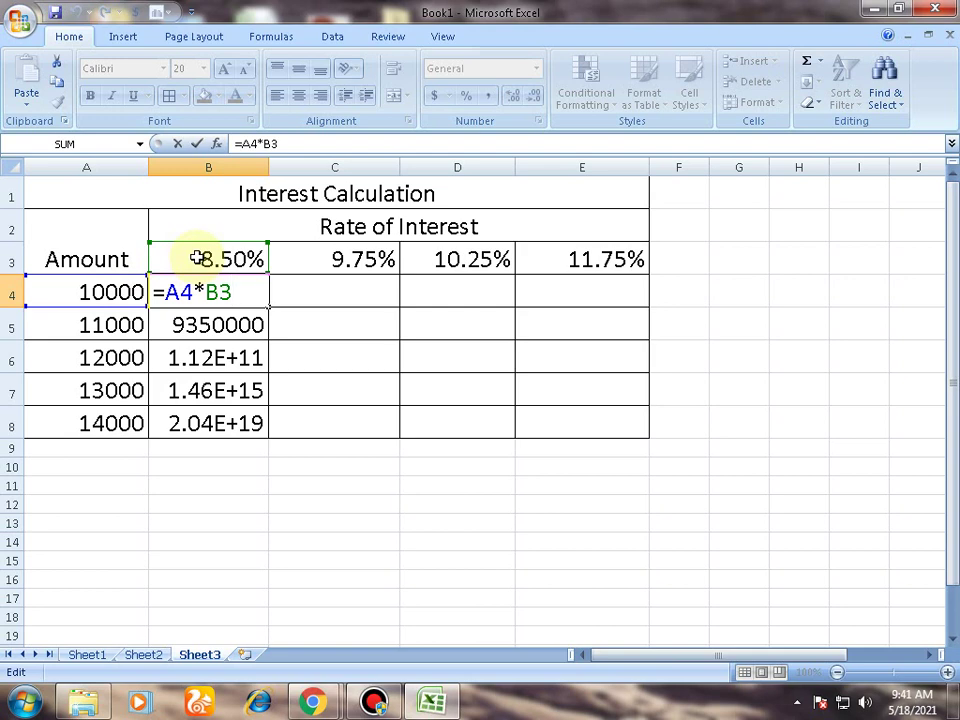
key(Return)
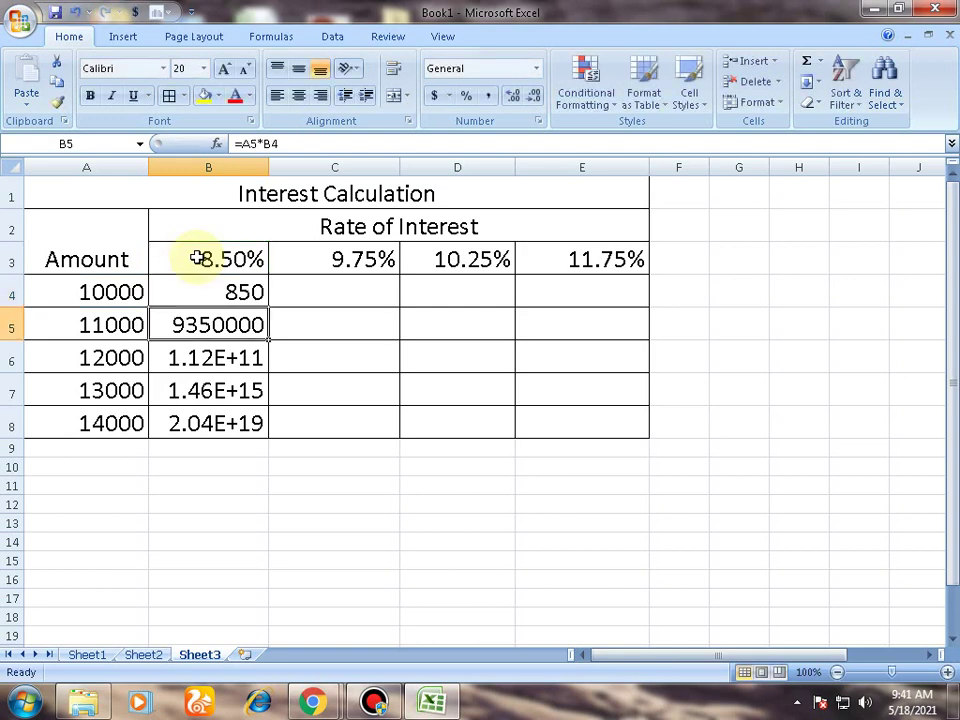
click(244, 295)
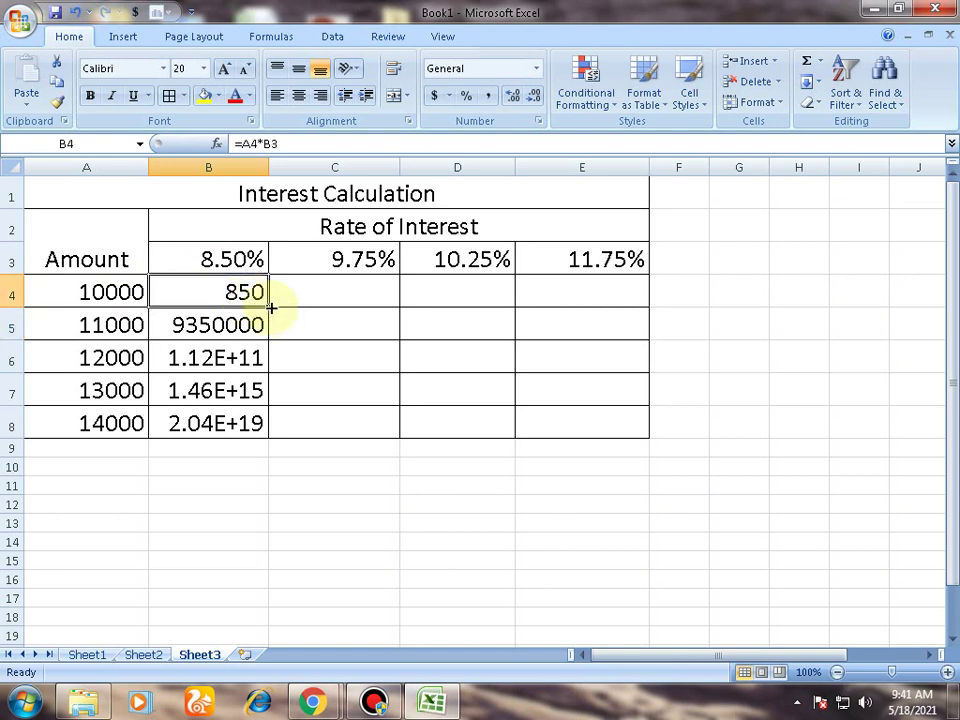
drag(268, 308, 261, 422)
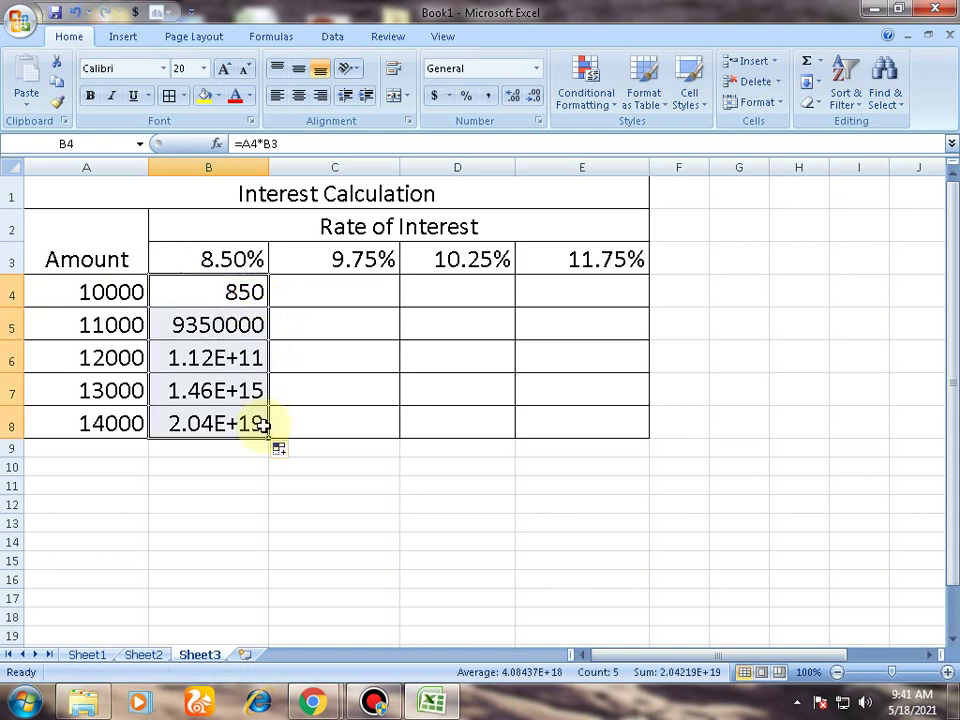
Examine which cells the copied formula in B5 refers to, leaving the formula as it is
double_click(201, 324)
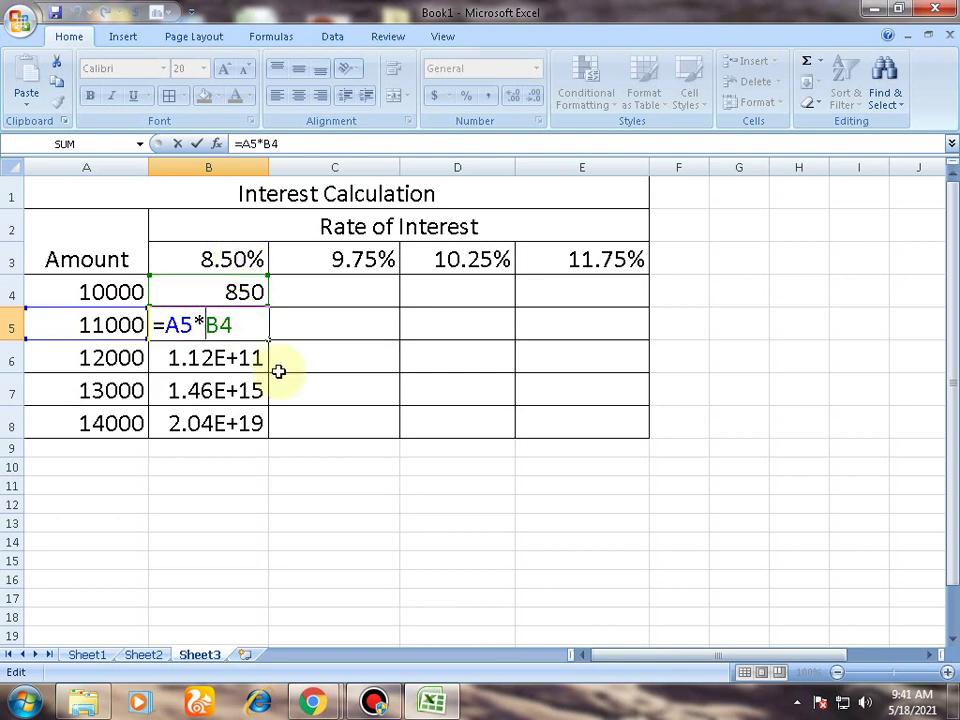
drag(244, 326, 184, 326)
click(251, 332)
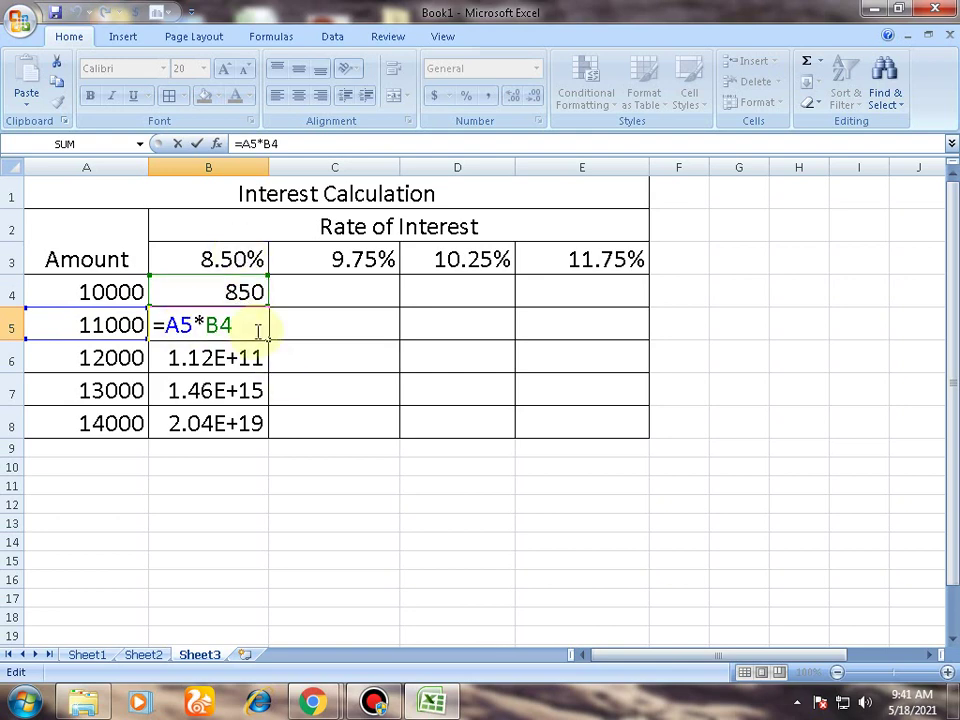
key(Return)
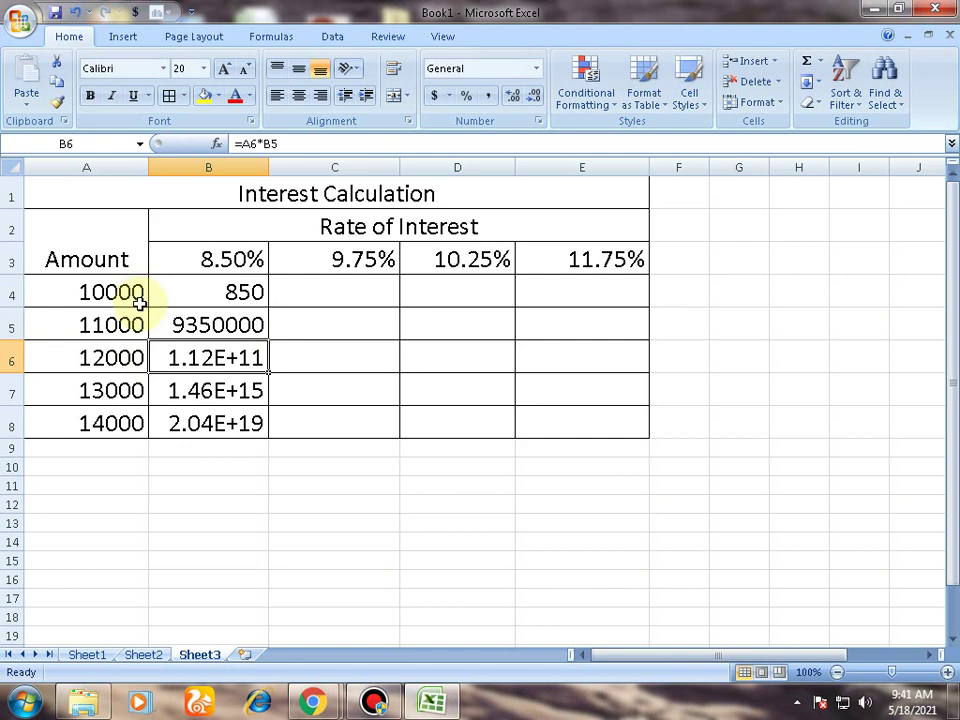
Edit the interest formula in B4, removing its operator and rate reference and rebuilding it as =A4*B3
click(232, 270)
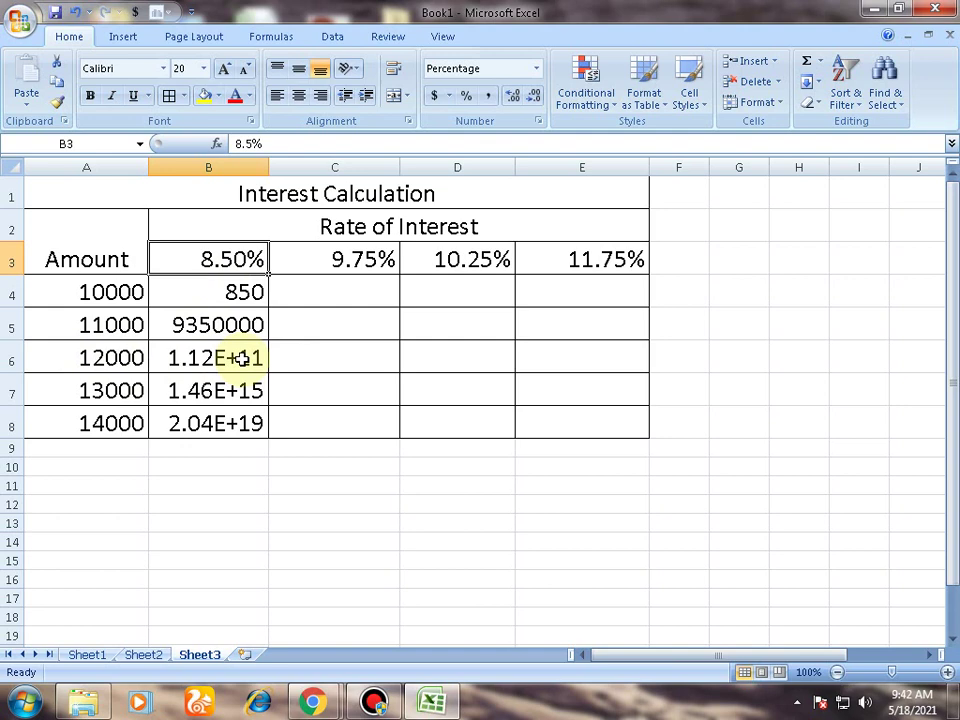
double_click(229, 292)
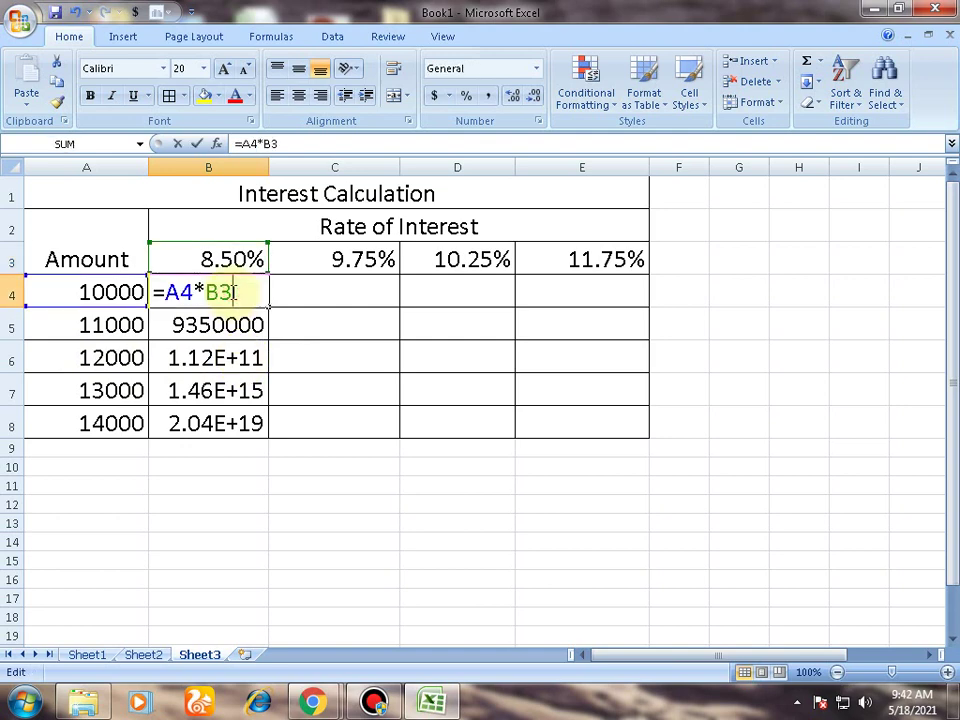
key(BackSpace)
key(BackSpace)
key(BackSpace)
key(BackSpace)
key(BackSpace)
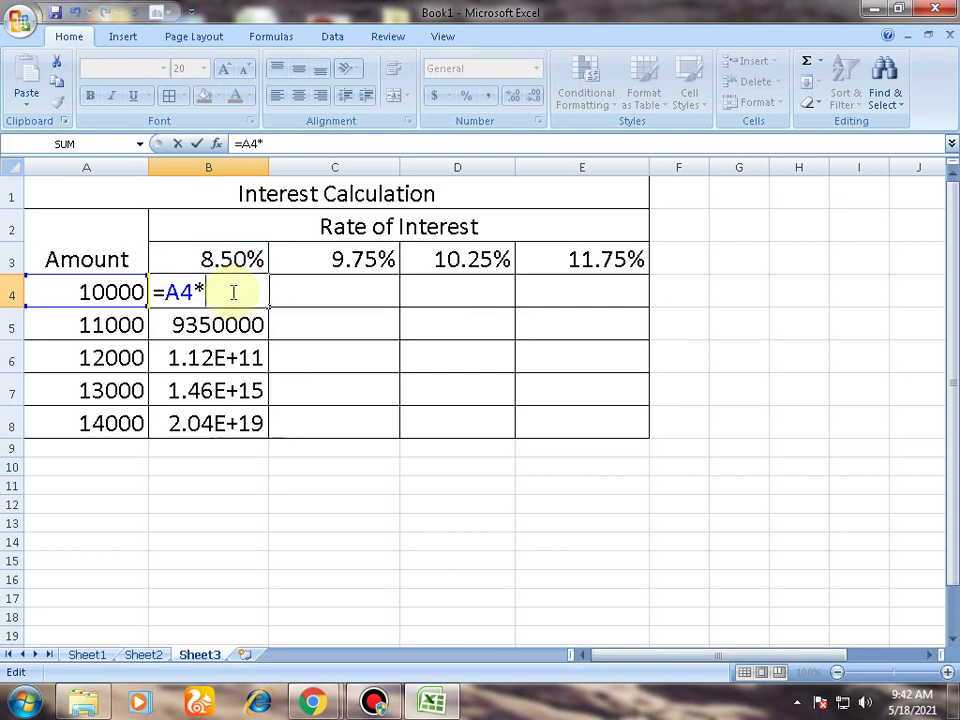
click(107, 292)
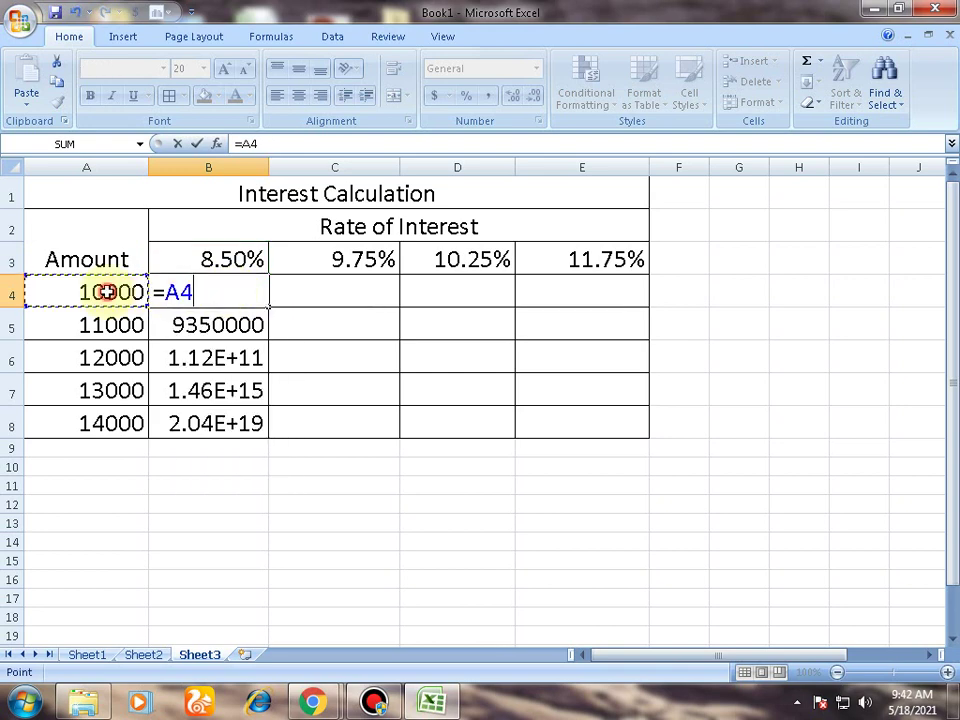
text(*)
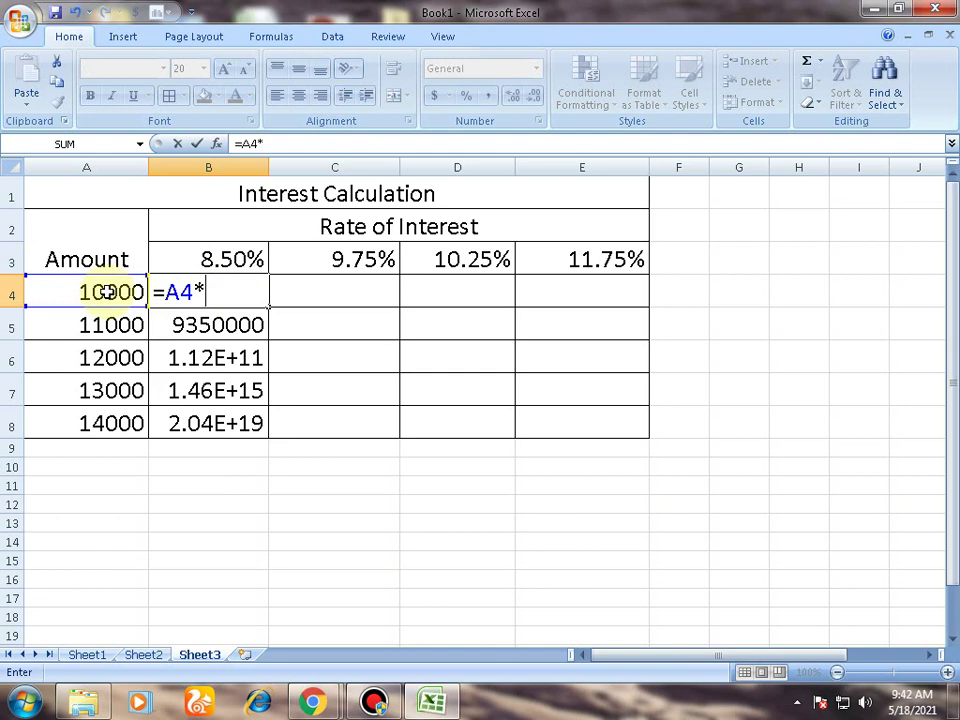
click(245, 258)
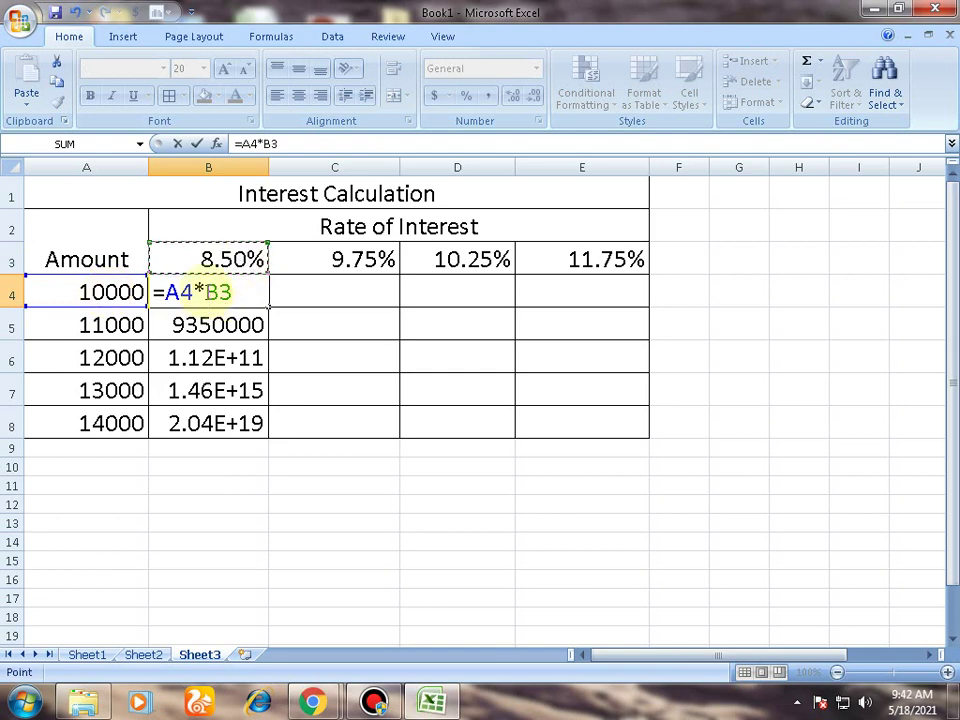
Make the rate reference in B4 absolute so the formula is =A4*$B$3, and fill it down to B8
click(204, 292)
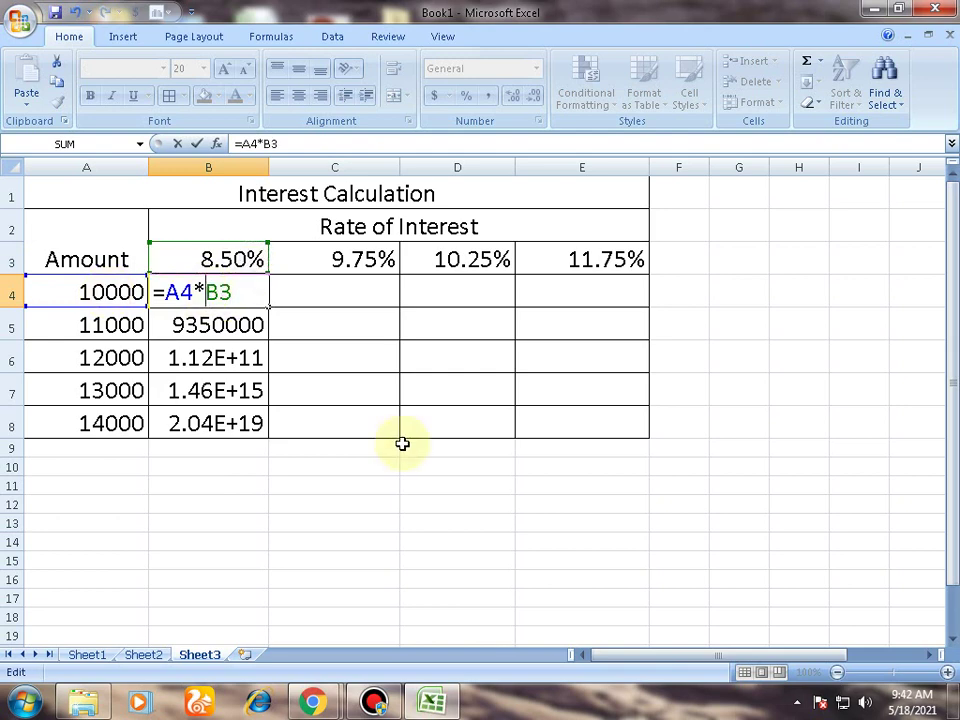
text($)
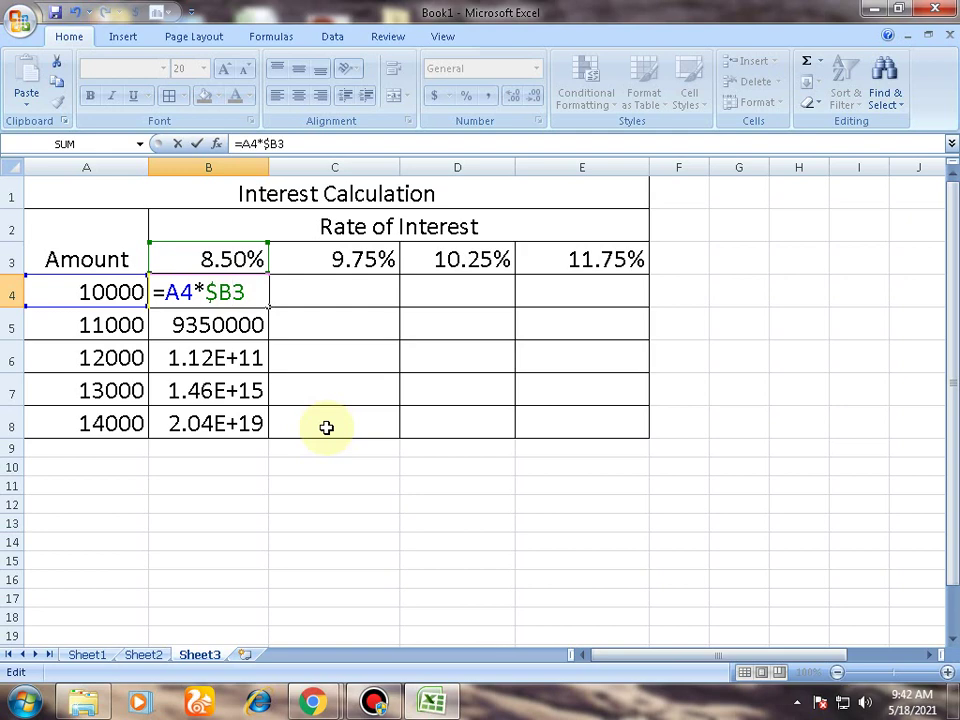
key(Right)
text($)
key(Return)
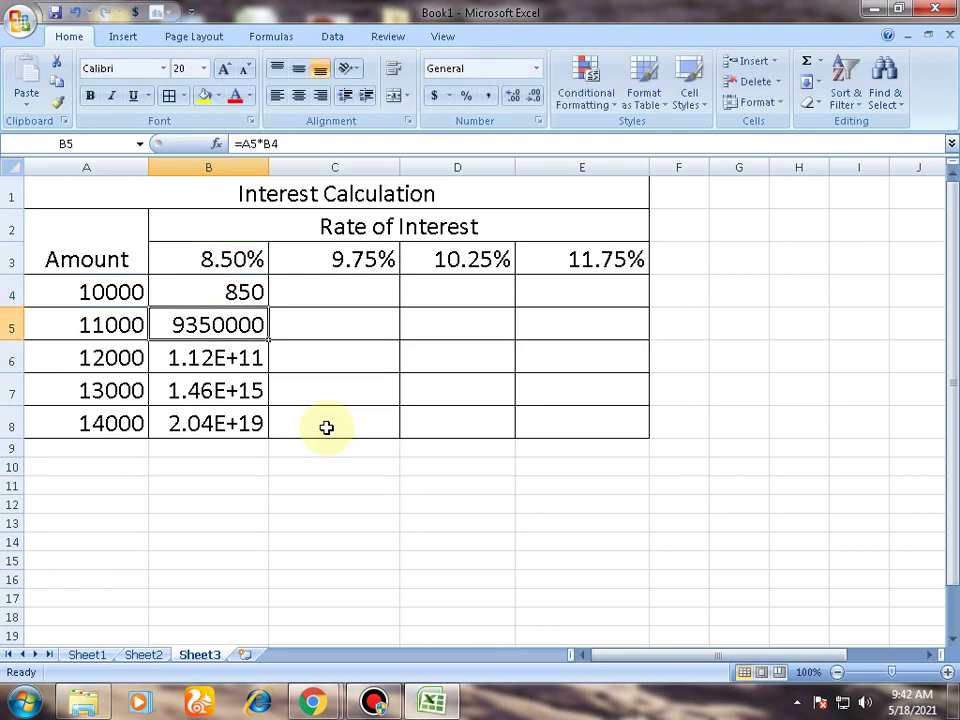
click(248, 294)
drag(270, 310, 255, 424)
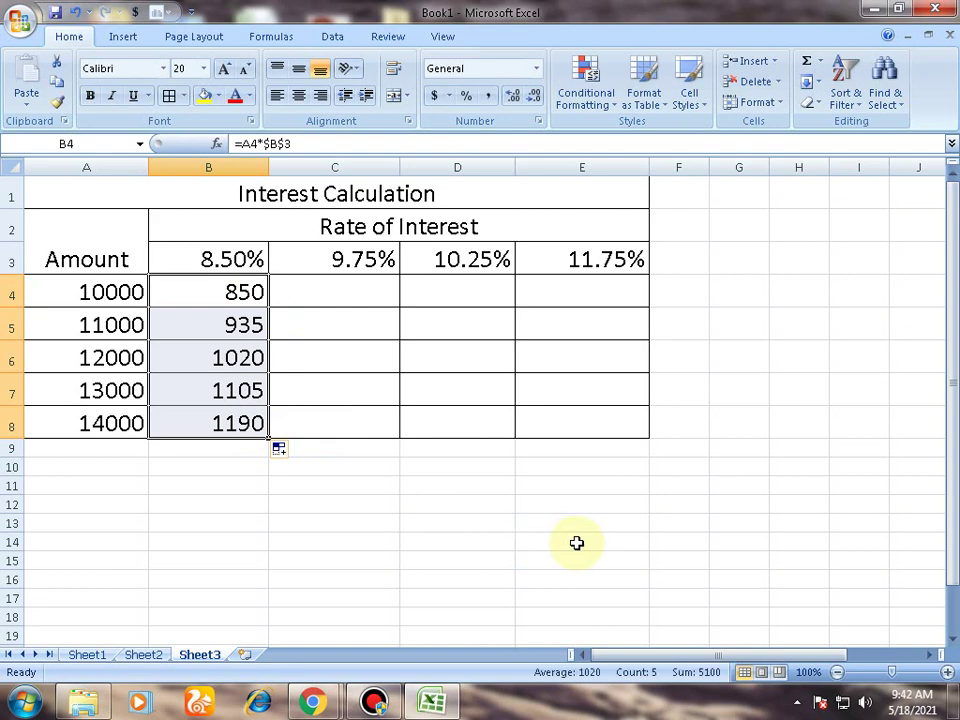
Clear the whole formula in B4 and re-enter it as =A4*B3 by referencing the amount and rate cells
double_click(216, 289)
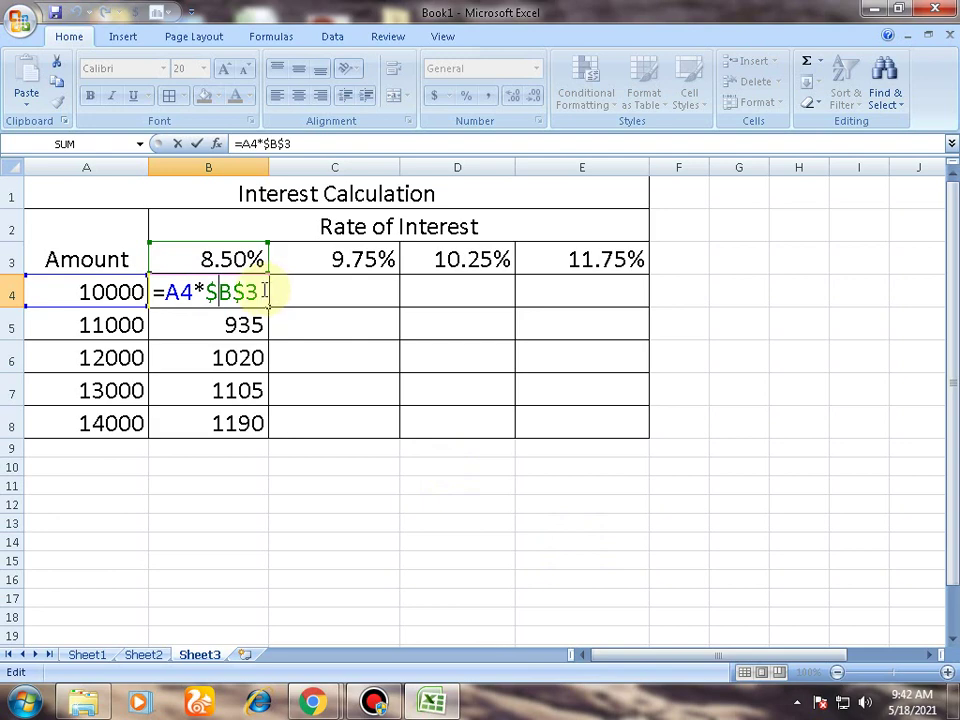
click(262, 290)
drag(262, 290, 99, 291)
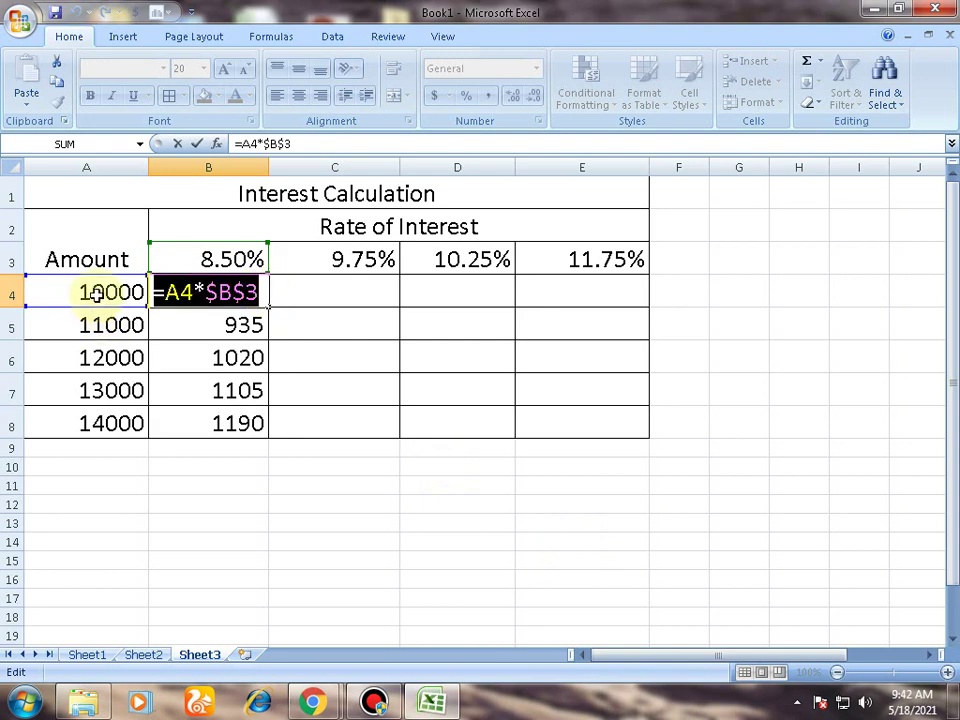
key(BackSpace)
text(=)
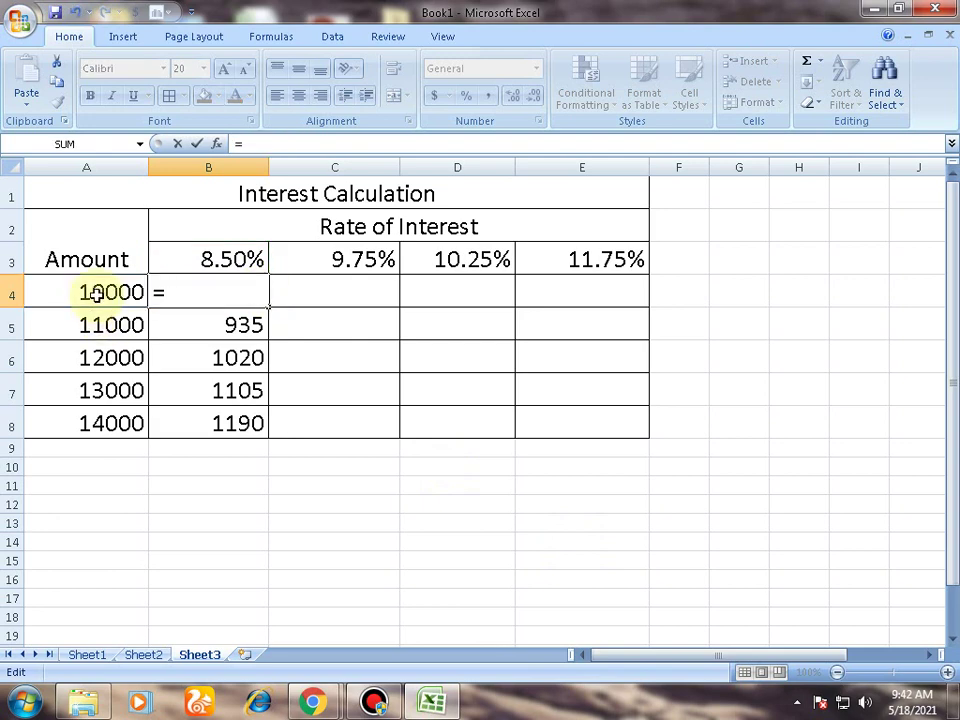
click(95, 291)
text(*)
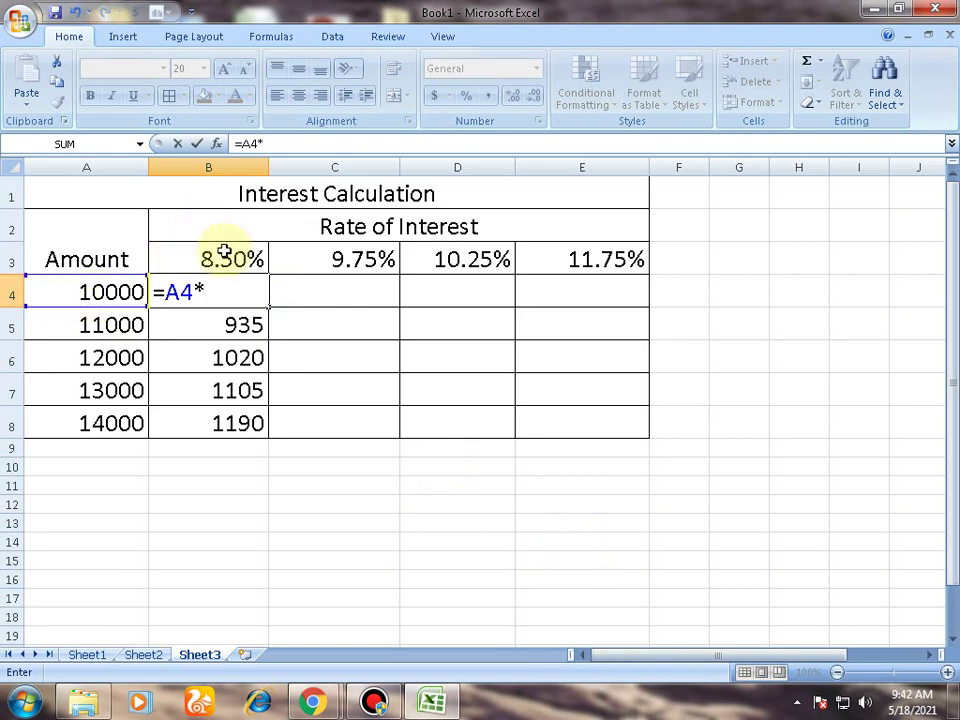
click(224, 258)
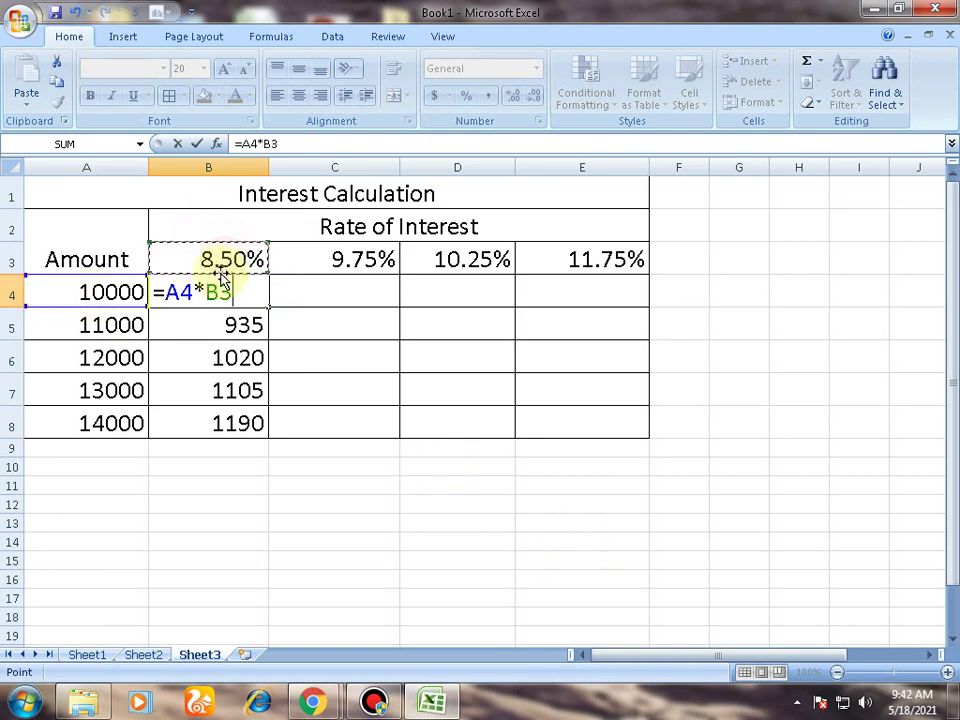
Lock the B3 reference in the B4 formula as $B$3 and fill the formula down to B8 again
click(205, 289)
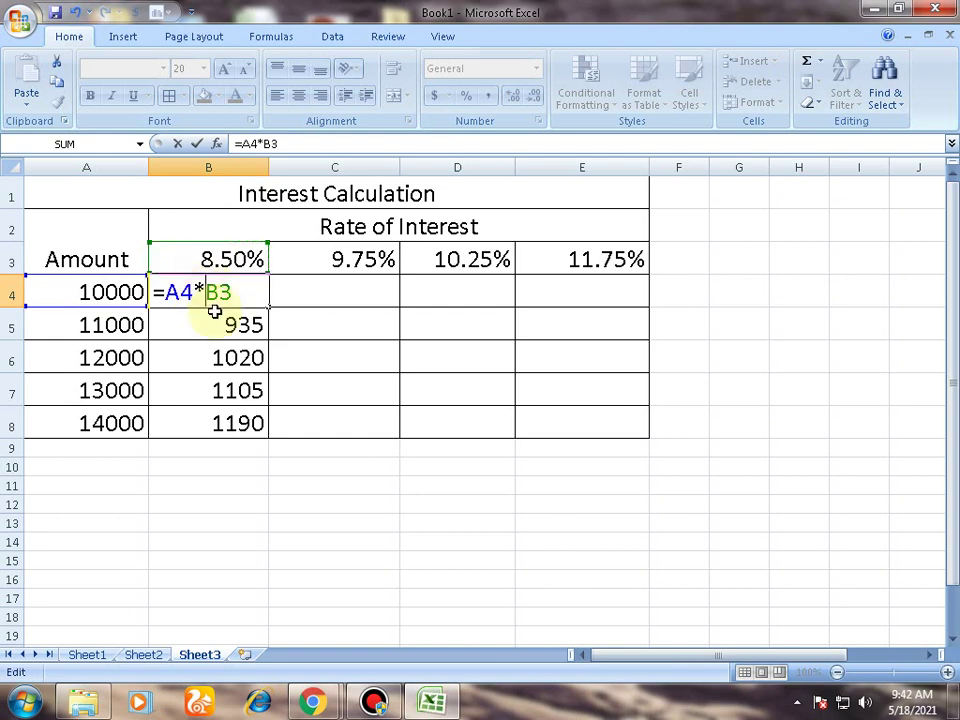
text($)
key(Right)
text($)
key(Return)
click(259, 295)
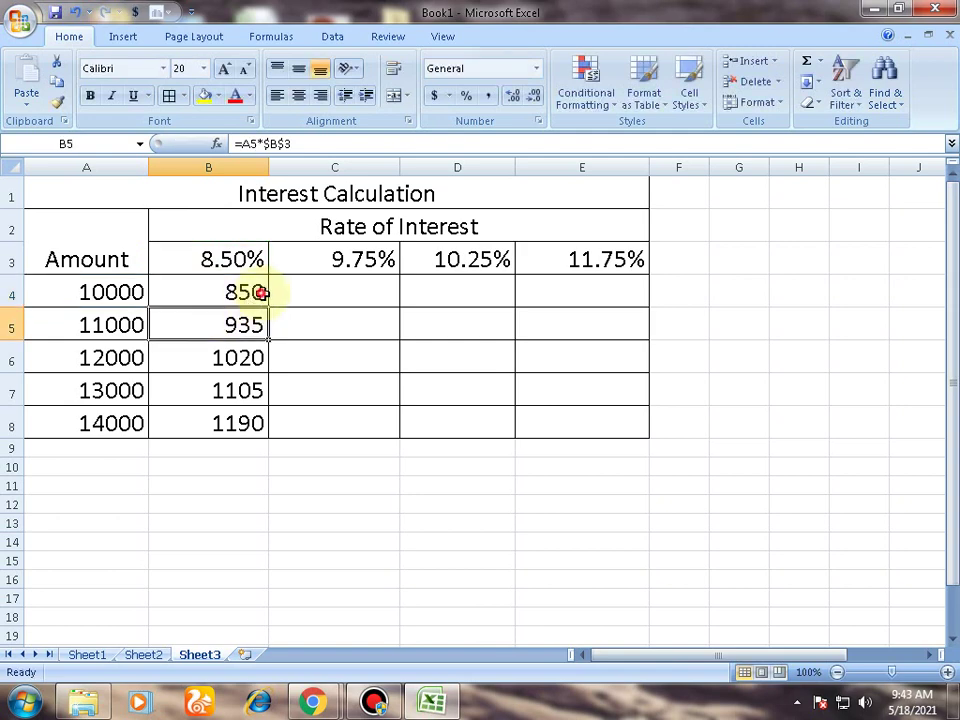
drag(270, 306, 262, 430)
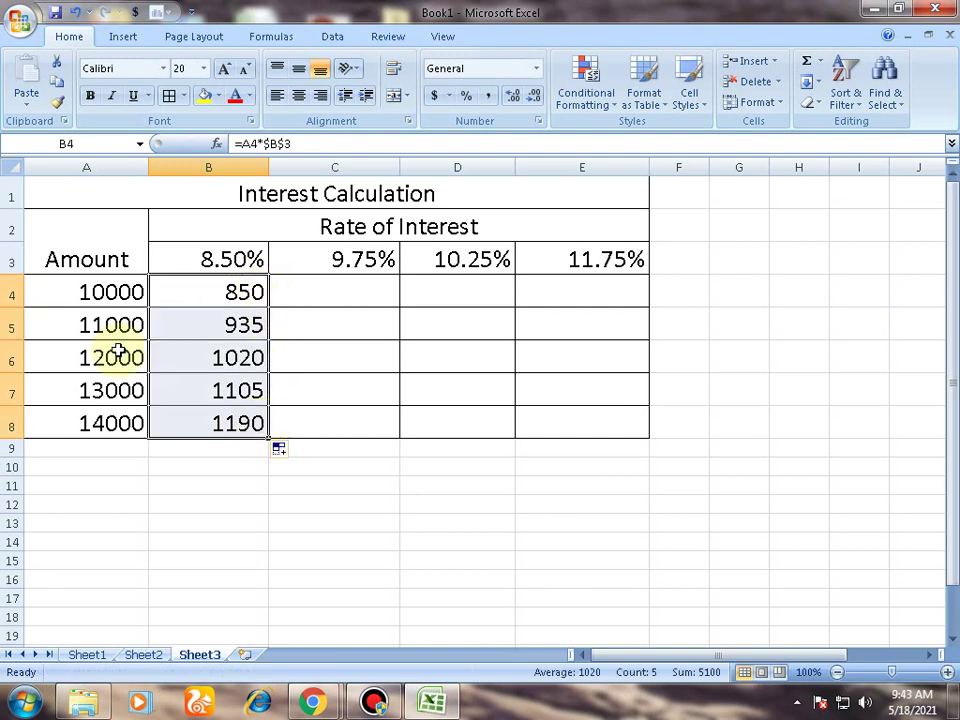
Examine the relative and absolute references in the B4 and B5 formulas, leaving both formulas as they are
click(117, 336)
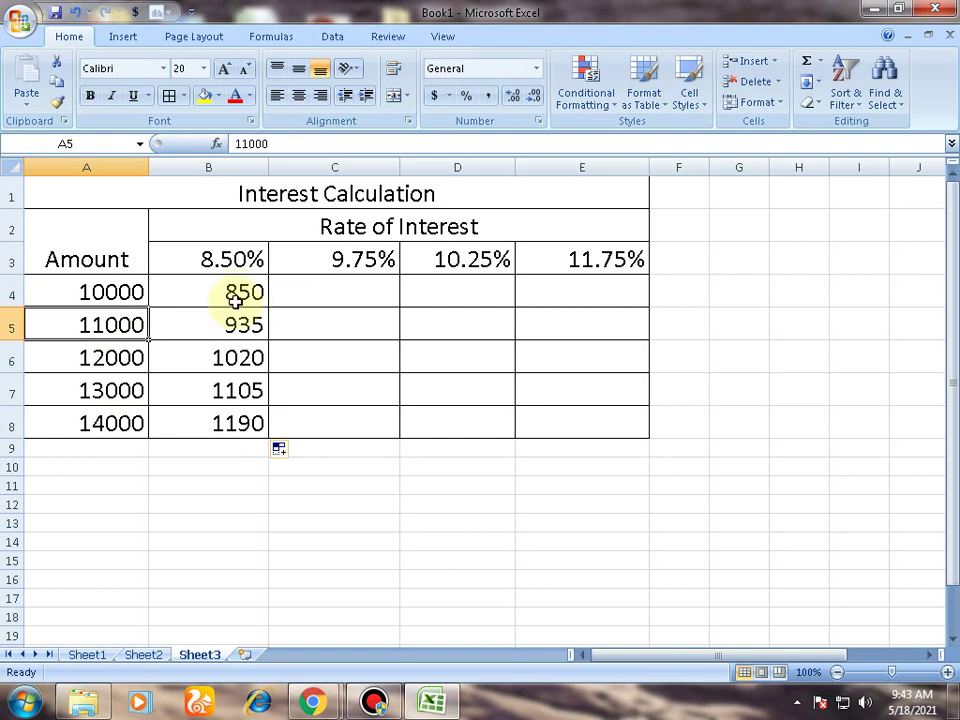
double_click(264, 294)
click(266, 295)
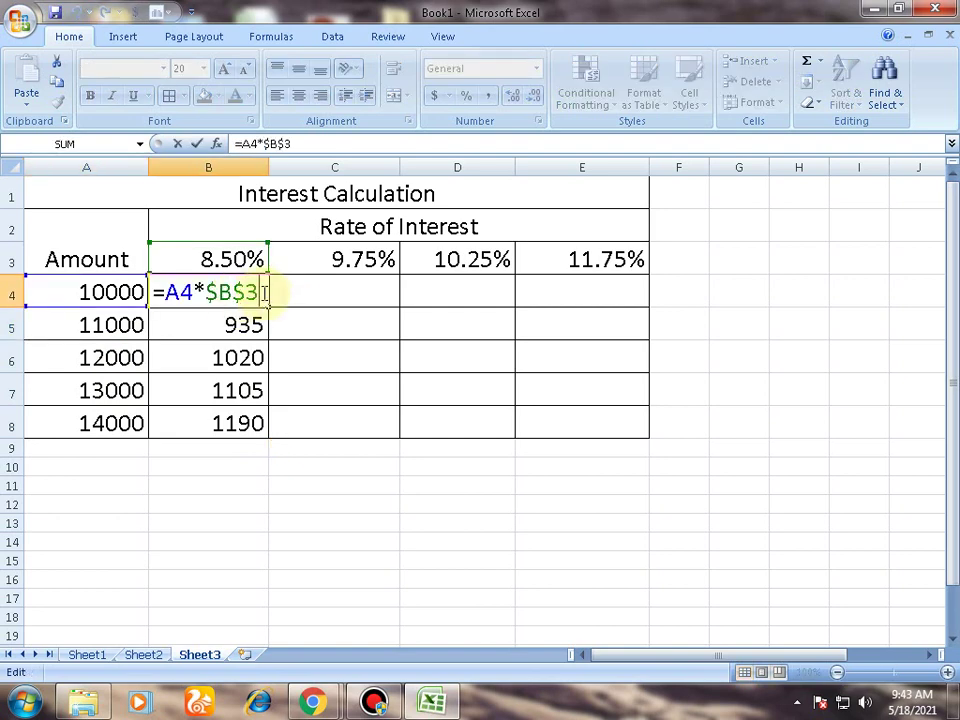
key(Return)
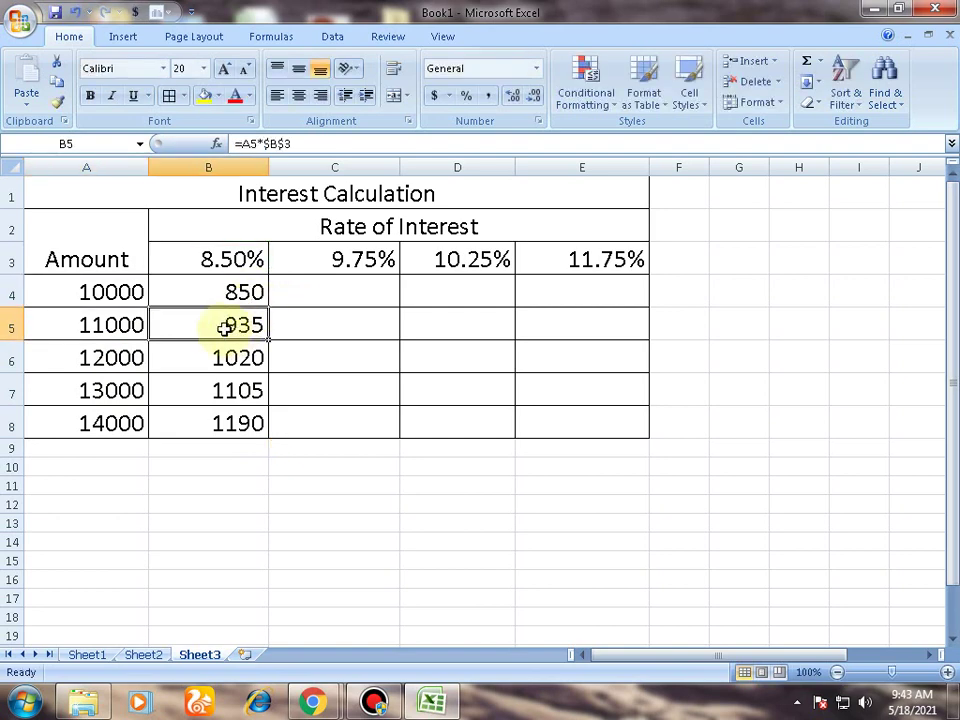
double_click(223, 323)
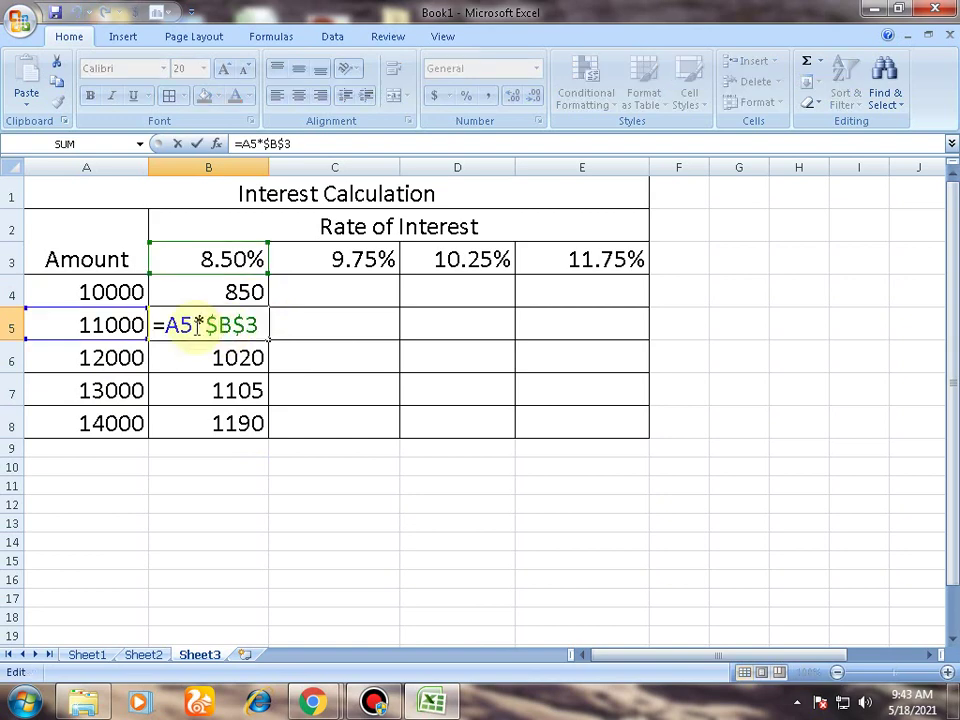
click(187, 326)
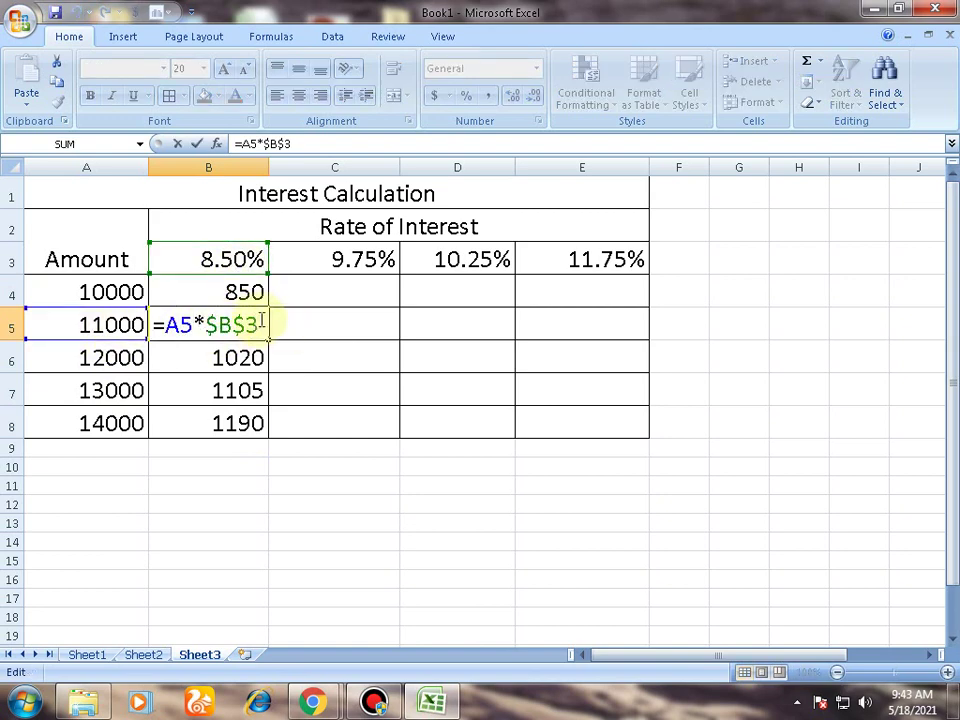
drag(258, 324, 202, 324)
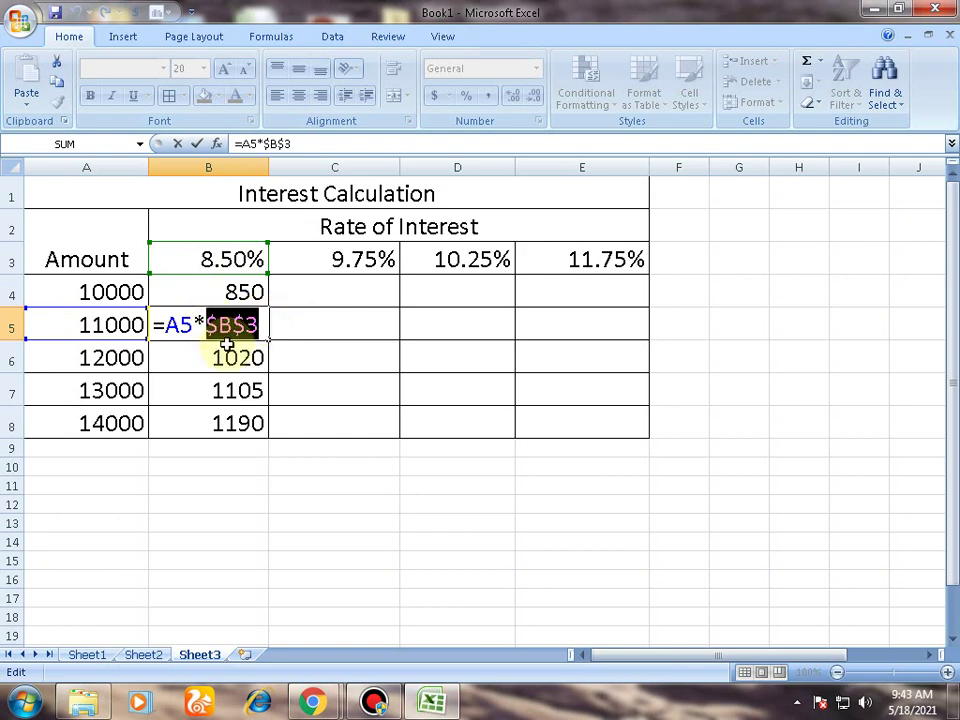
click(255, 284)
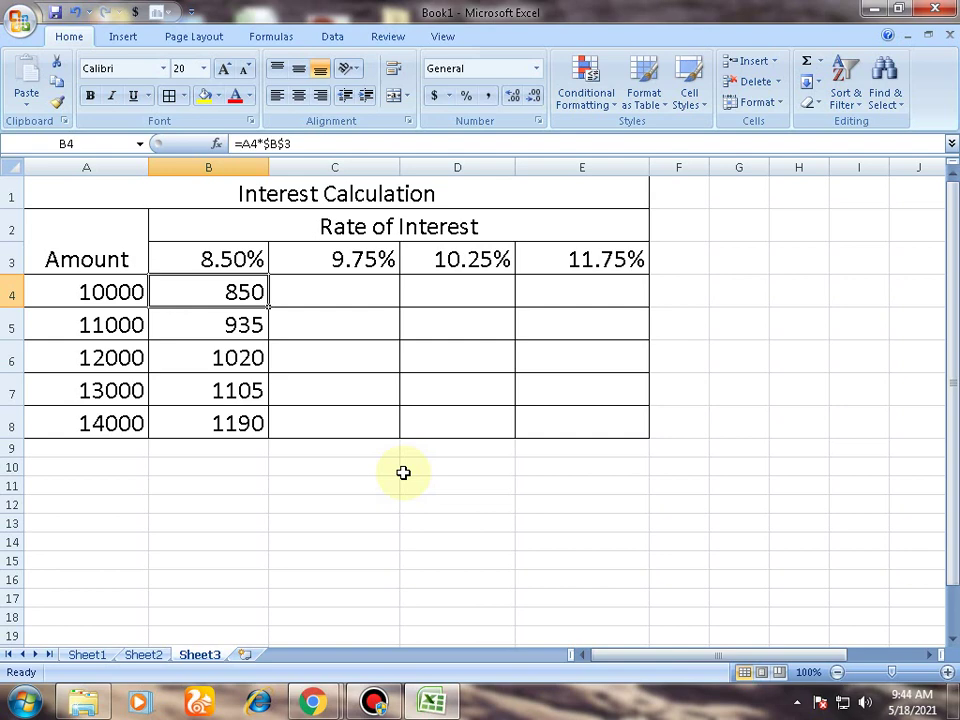
Switch to the Google Meet call in Chrome to stop presenting the screen, and bring up the Bandicam window
mouse_move(372, 692)
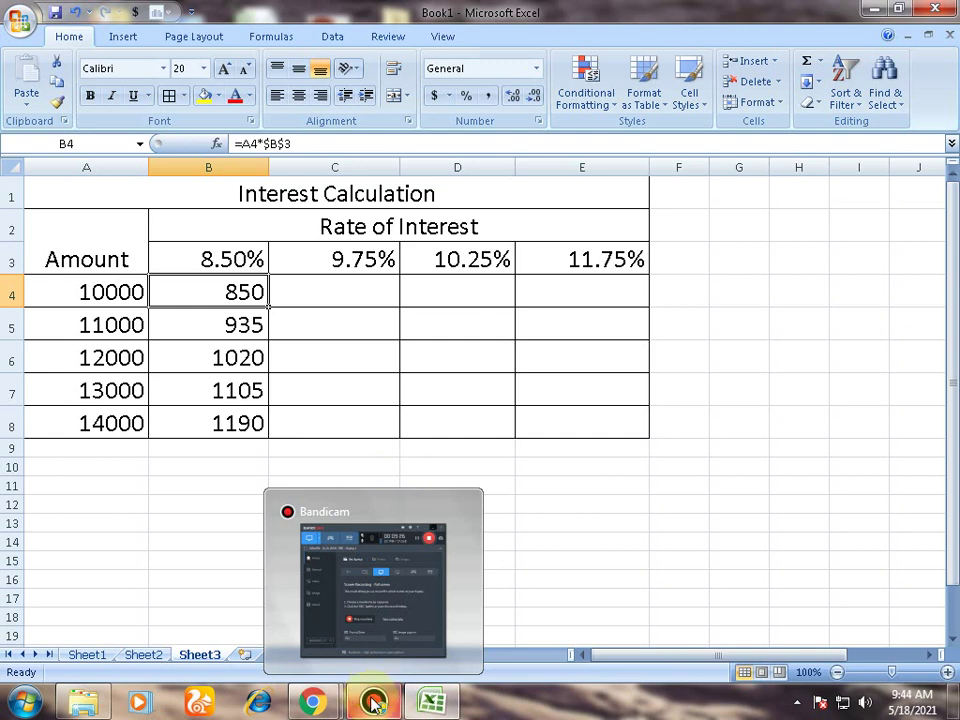
mouse_move(300, 704)
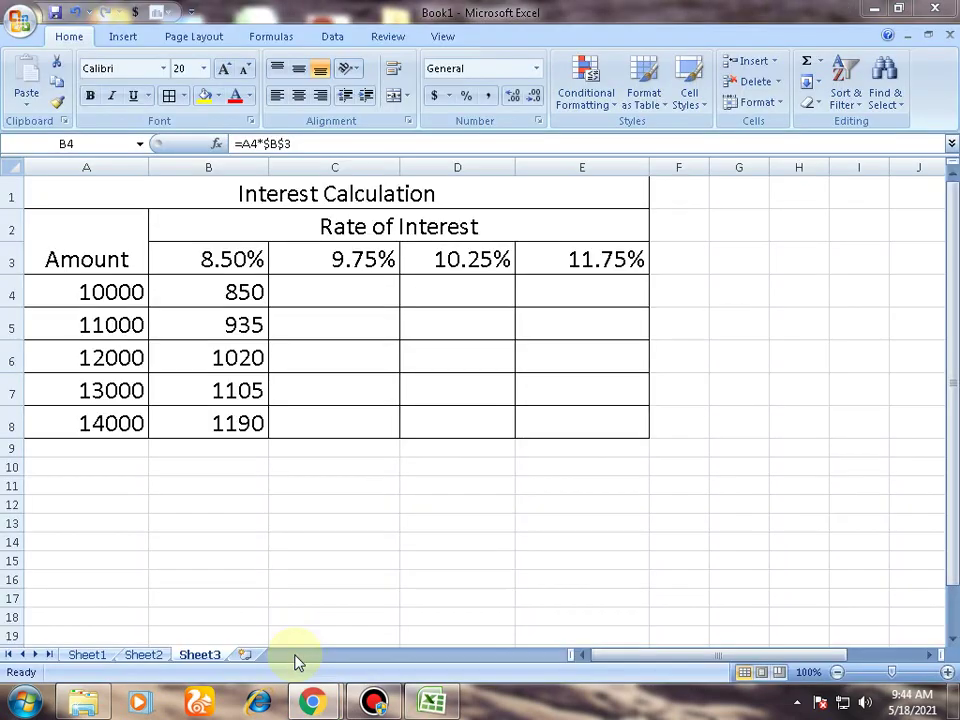
click(295, 662)
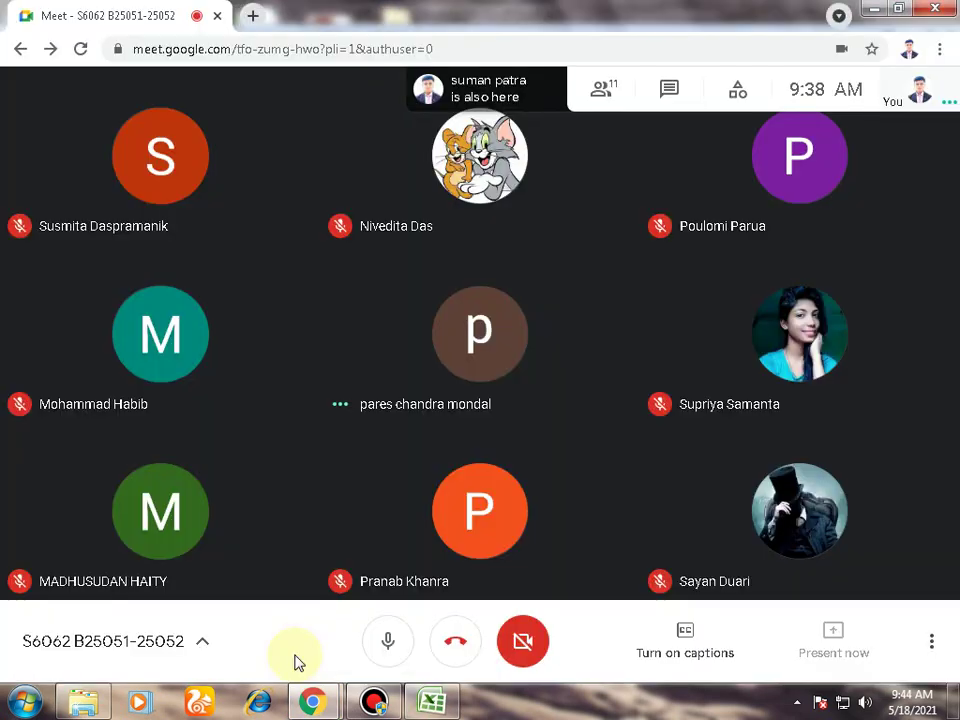
click(871, 660)
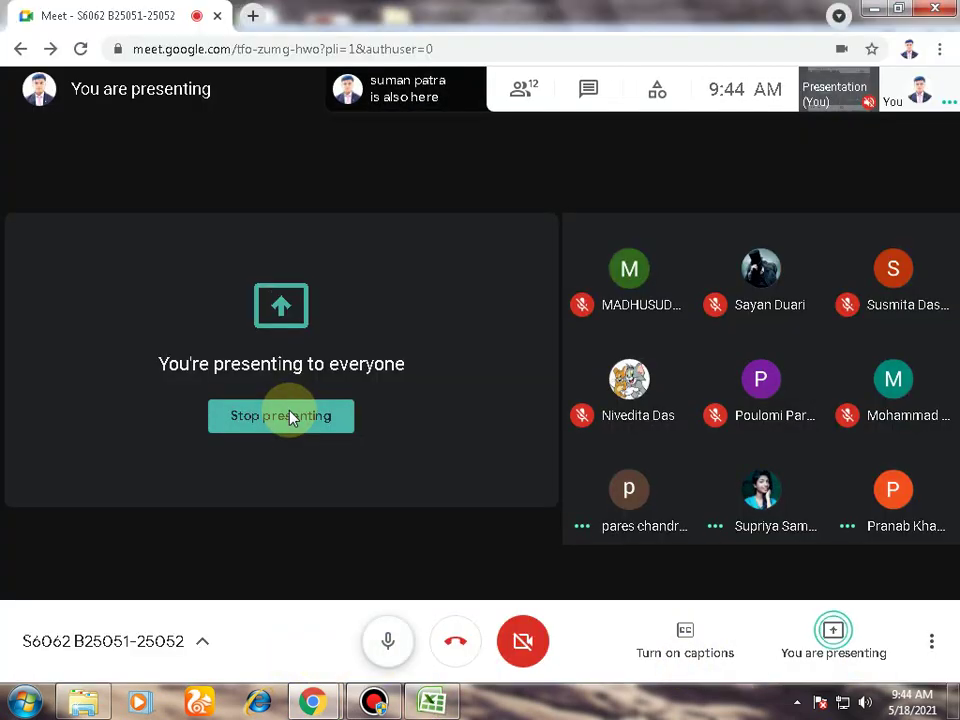
click(289, 413)
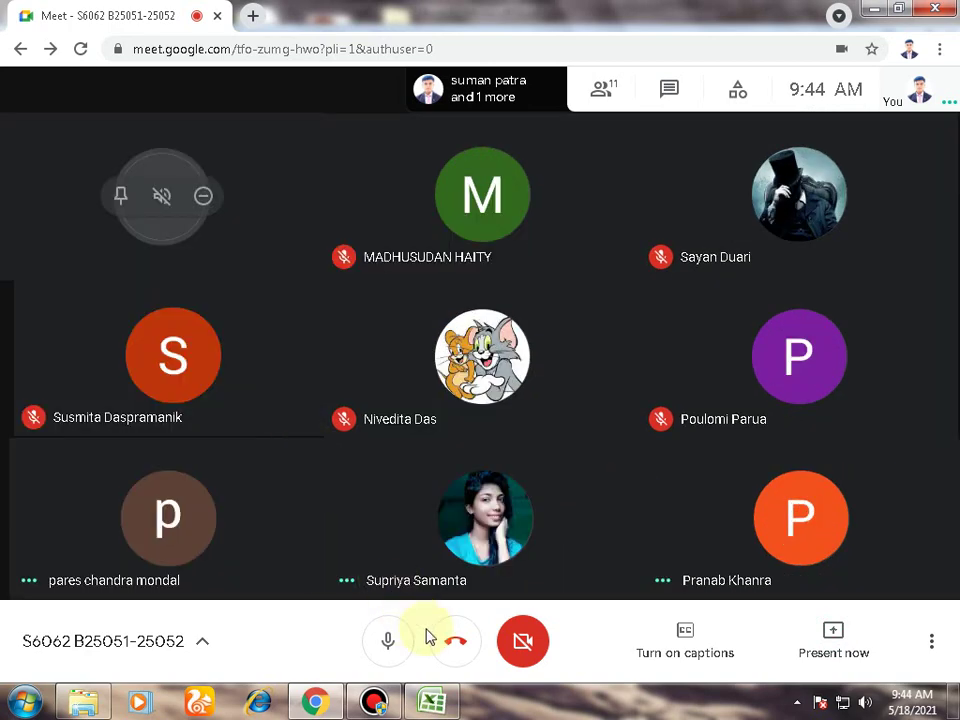
click(386, 706)
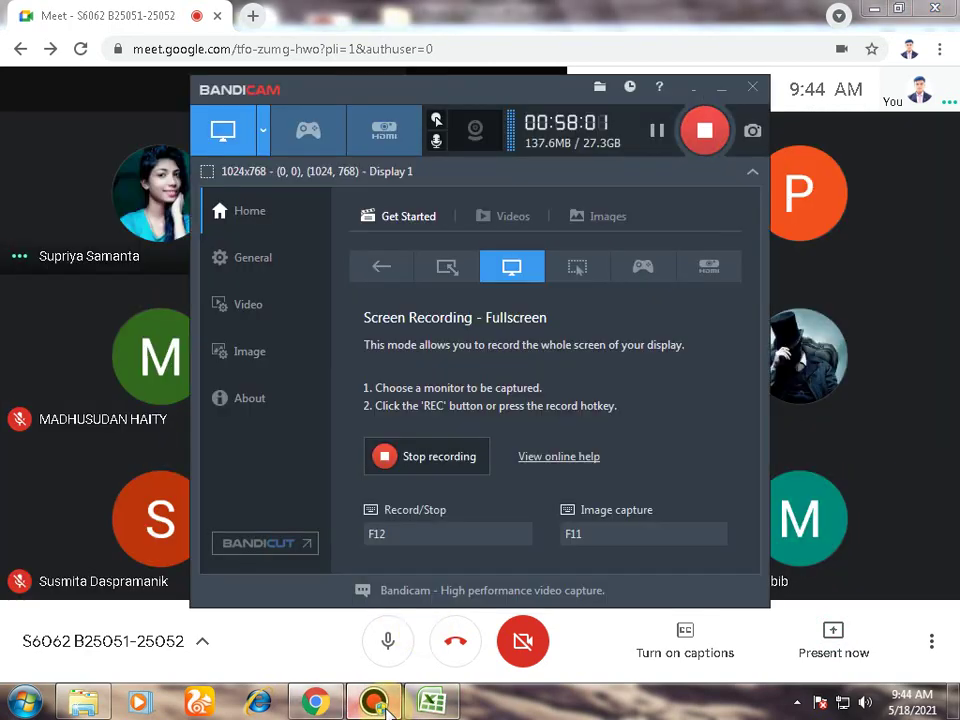